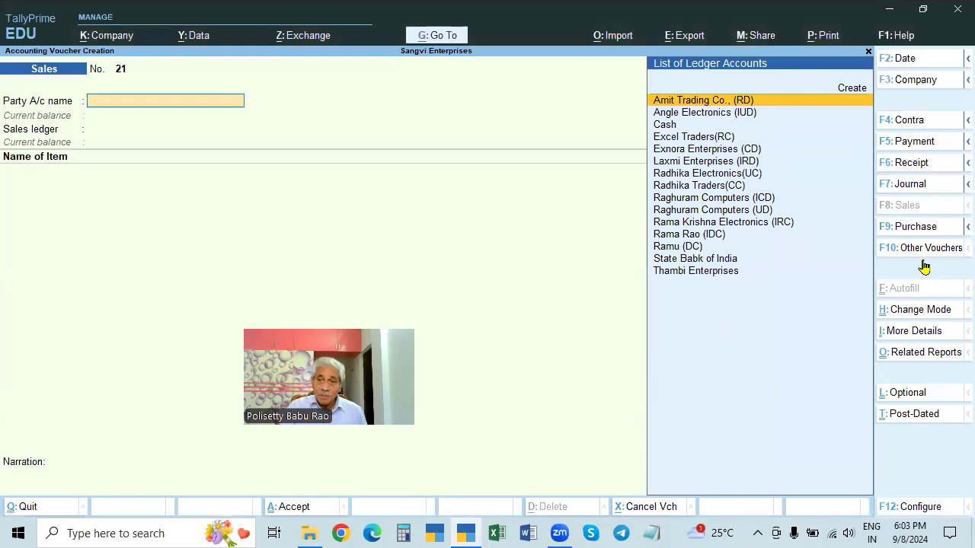
{"action": "left_click", "coordinate": [899, 247]}
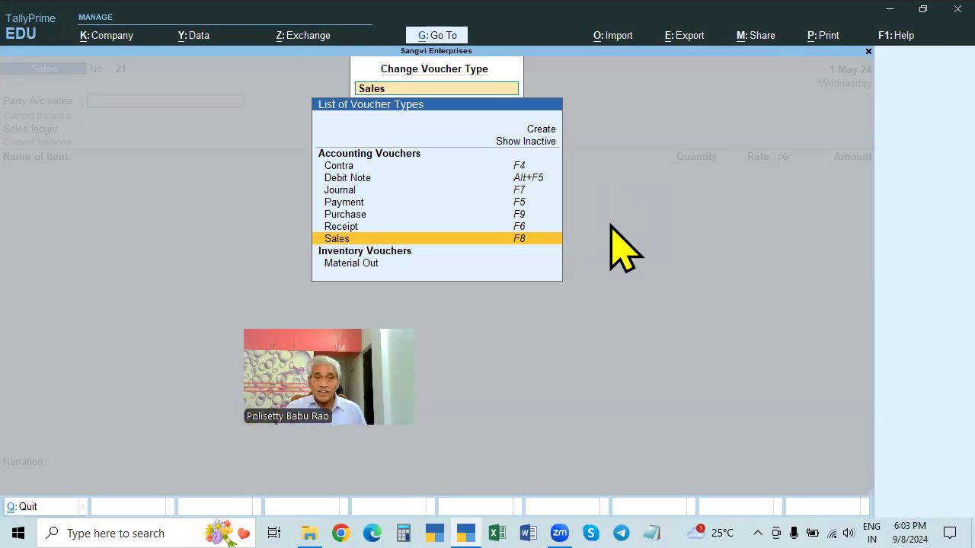
{"action": "key", "text": "BackSpace"}
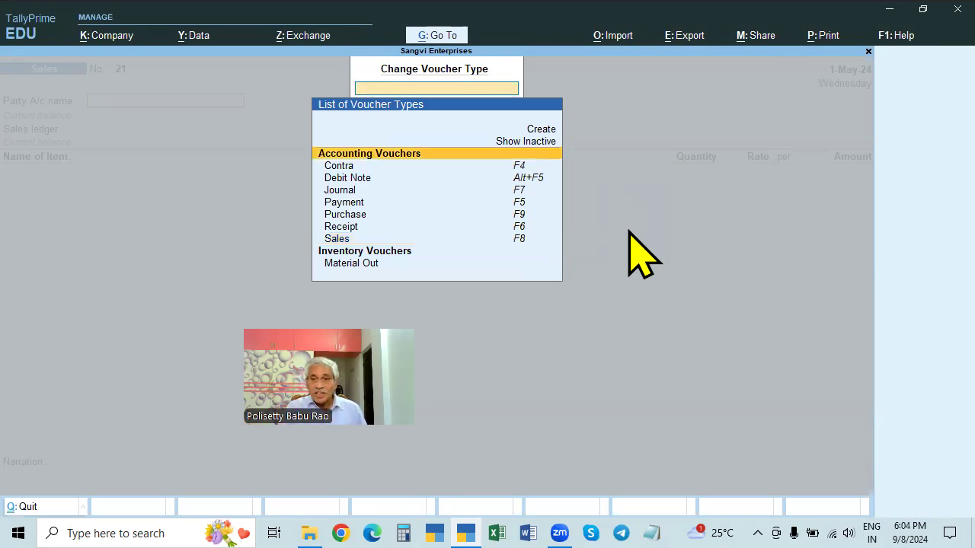
{"action": "key", "text": "Escape"}
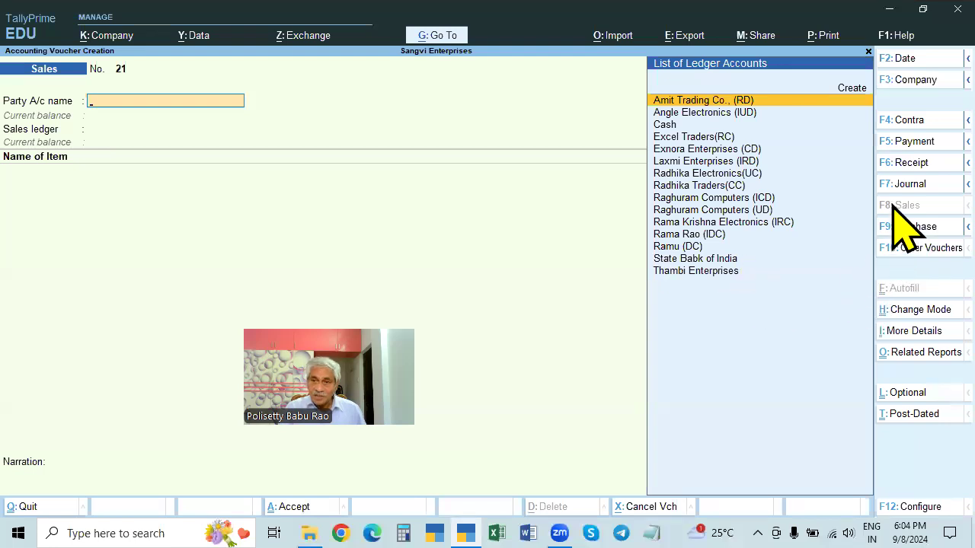
Show the inactive voucher types, choose Credit Note and activate it for voucher entry.
{"action": "left_click", "coordinate": [912, 250]}
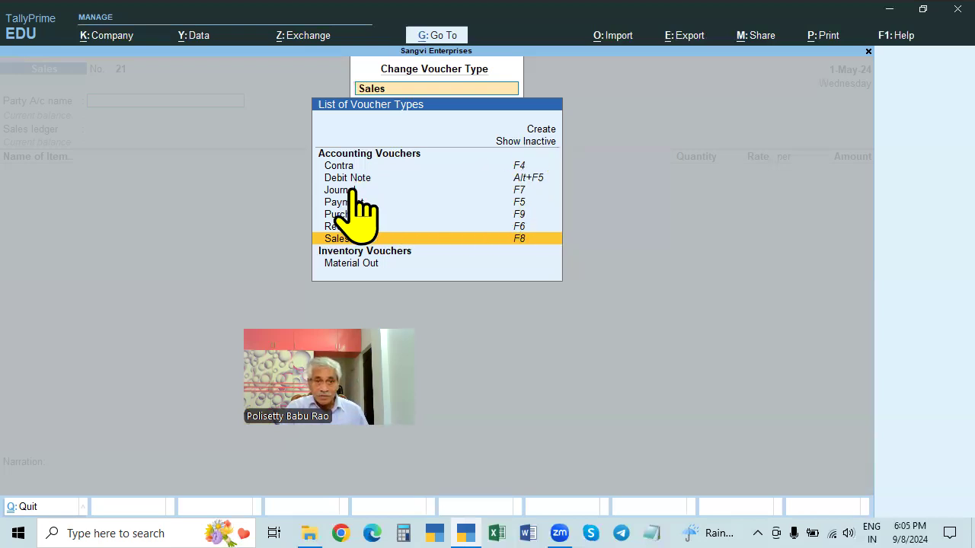
{"action": "left_click", "coordinate": [529, 142]}
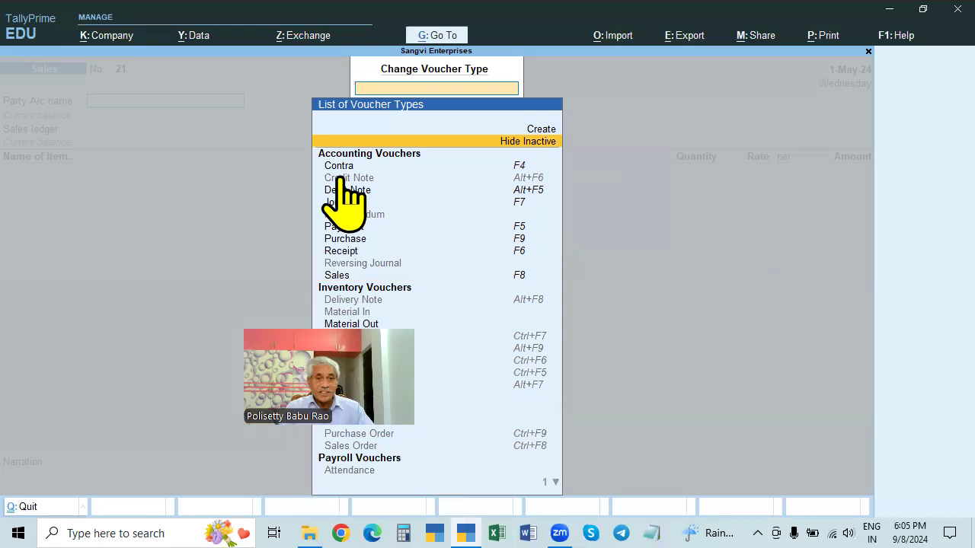
{"action": "left_click", "coordinate": [532, 178]}
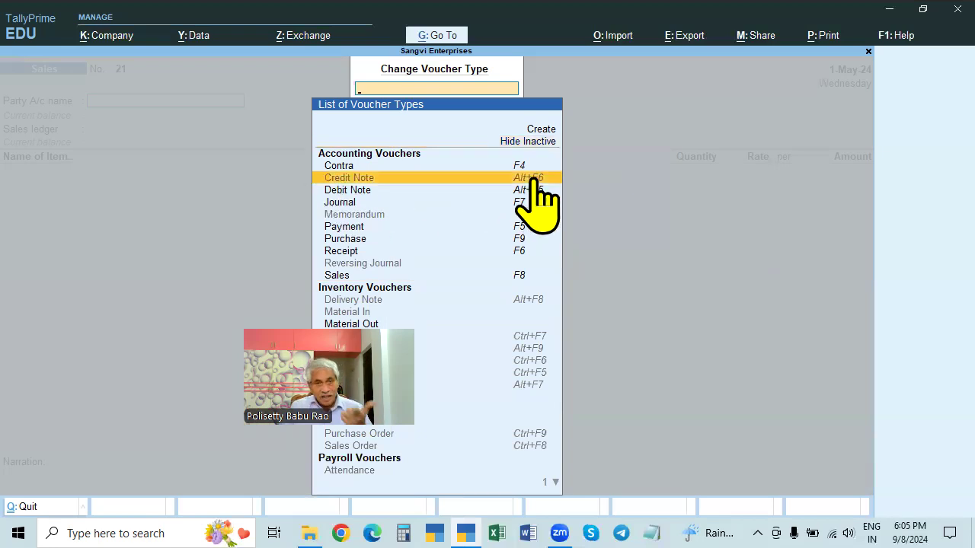
{"action": "left_click", "coordinate": [533, 182]}
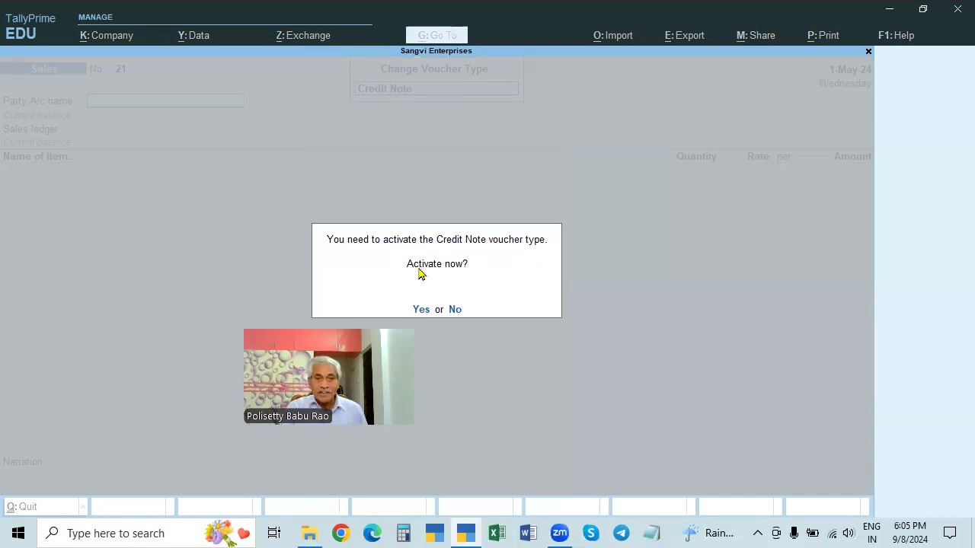
{"action": "left_click", "coordinate": [422, 312]}
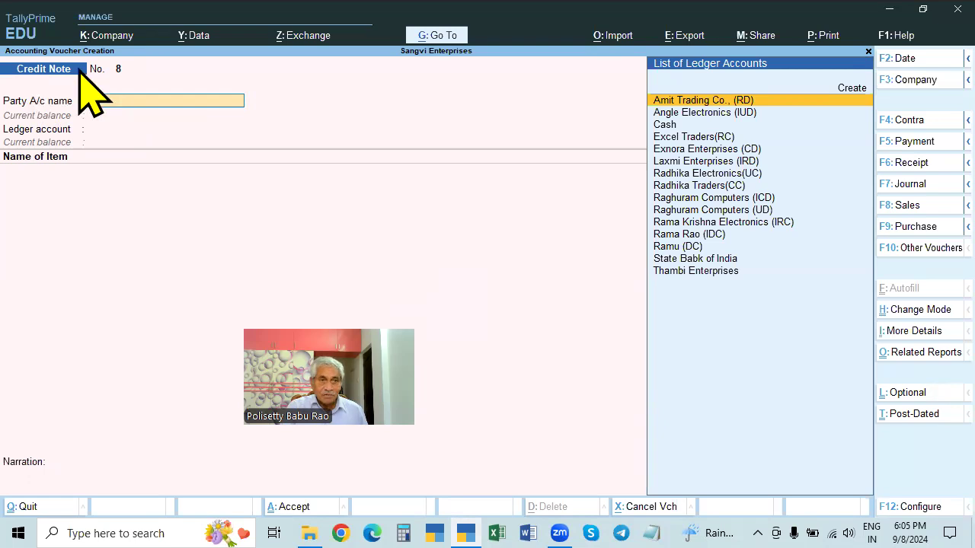
Check Credit Note in the list of active voucher types, switch to a Debit Note and return to the Credit Note.
{"action": "left_click", "coordinate": [906, 250]}
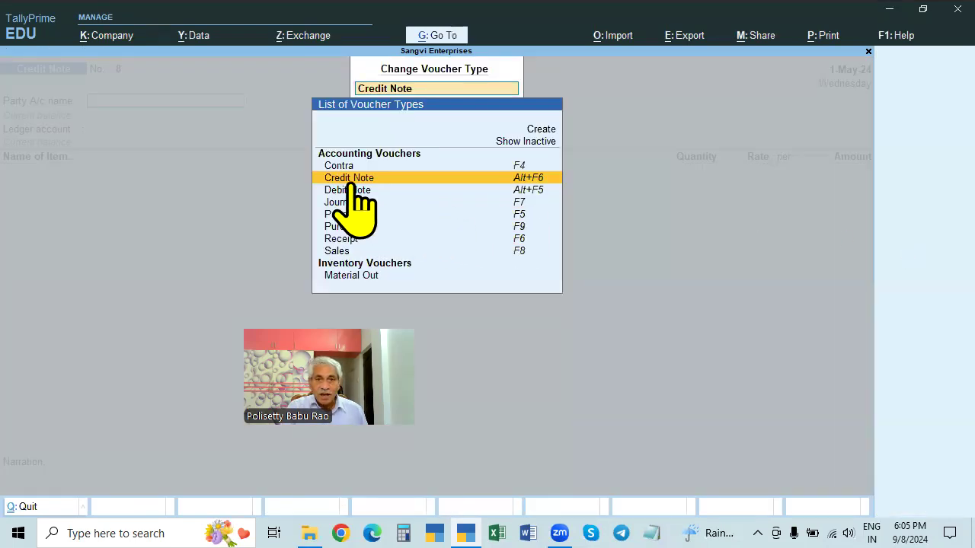
{"action": "key", "text": "Return"}
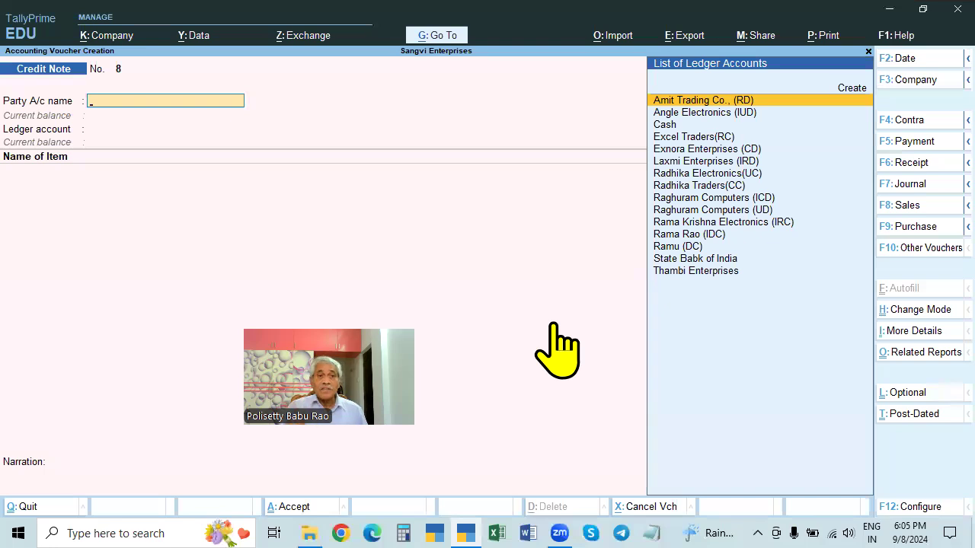
{"action": "key", "text": "ctrl+F9"}
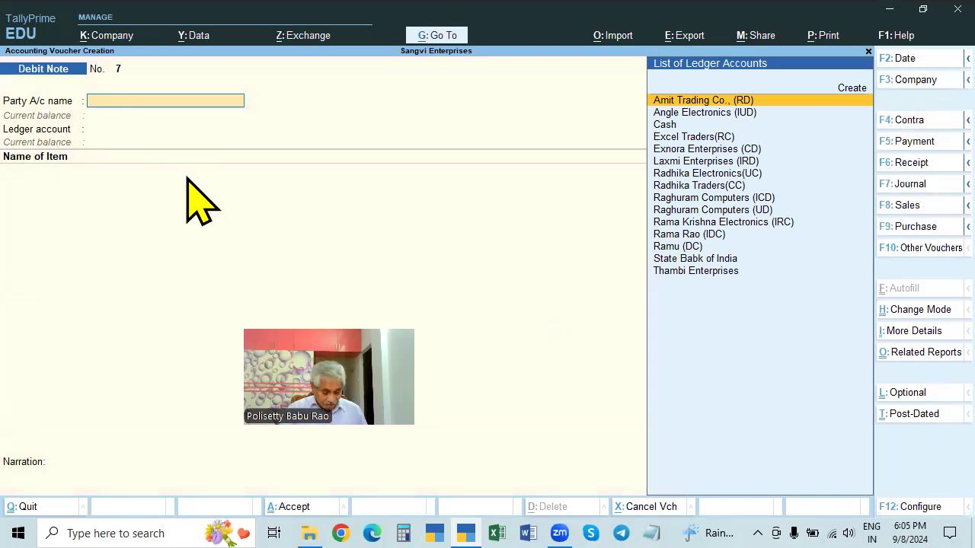
{"action": "key", "text": "ctrl+F8"}
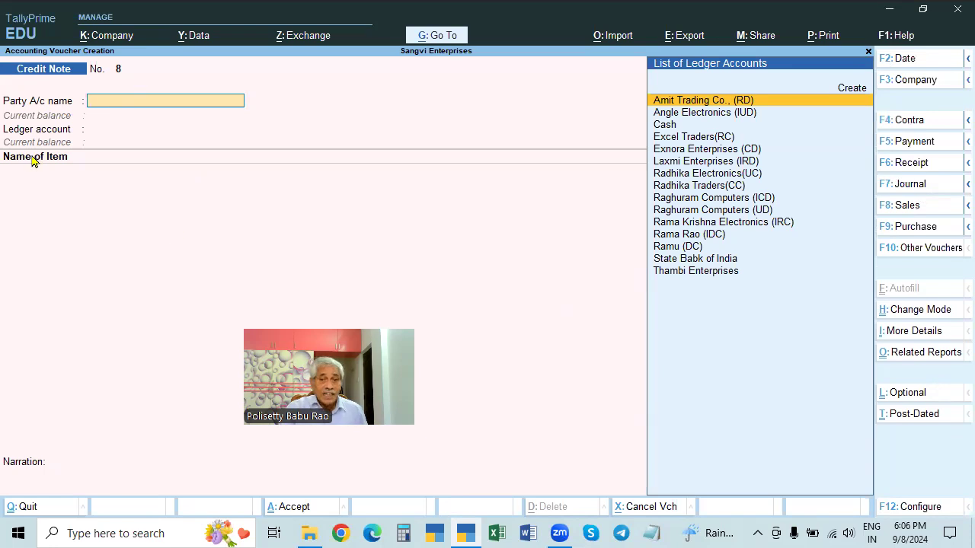
Set the credit note's voucher mode to Item Invoice.
{"action": "left_click", "coordinate": [913, 310]}
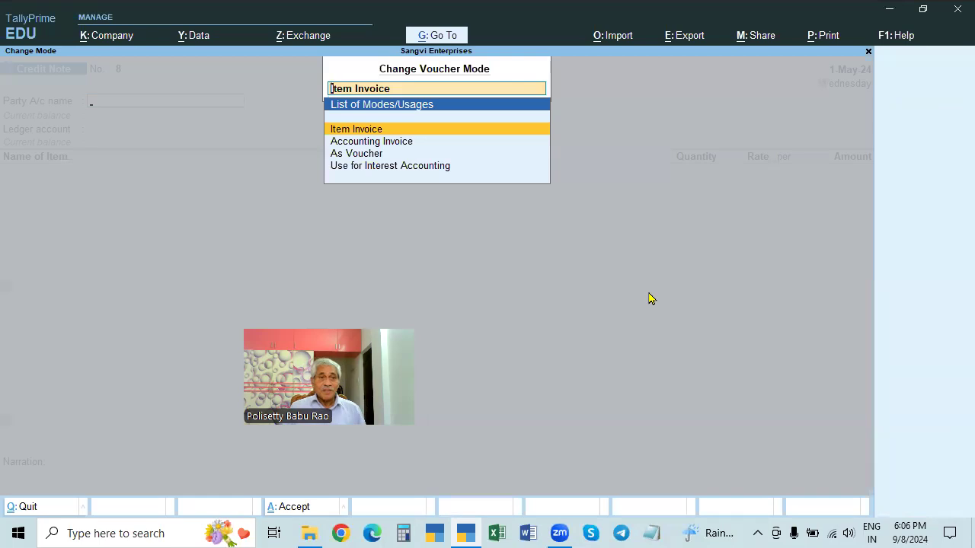
{"action": "key", "text": "Return"}
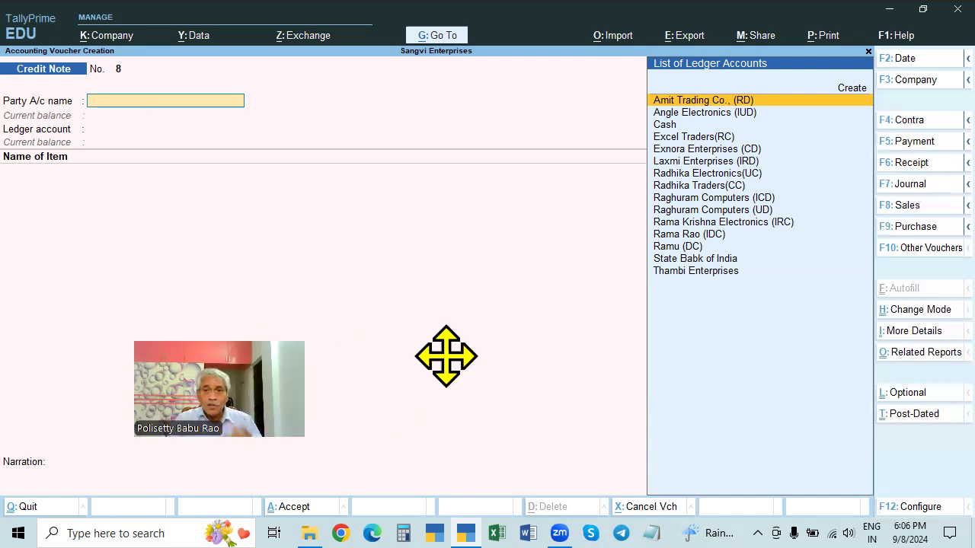
{"action": "key", "text": "alt+Tab"}
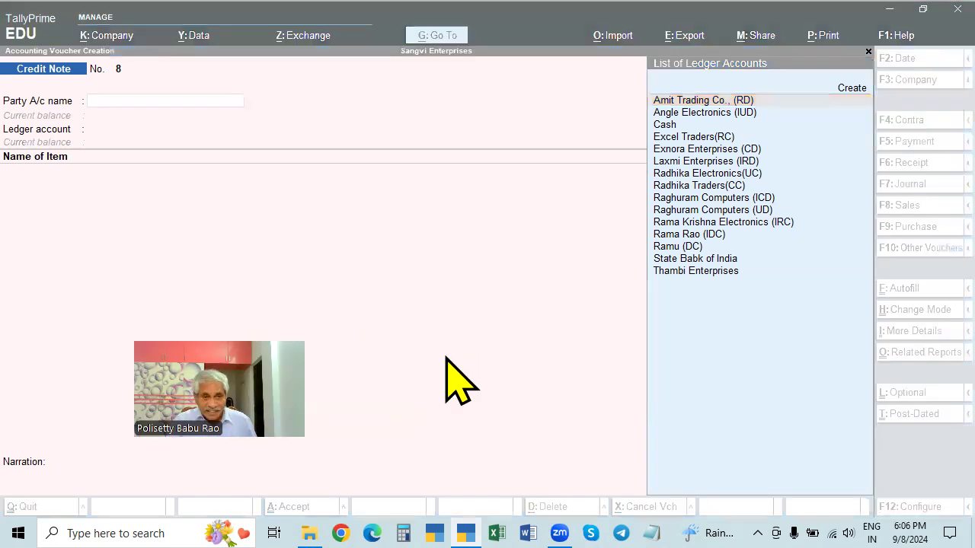
{"action": "left_click", "coordinate": [448, 358]}
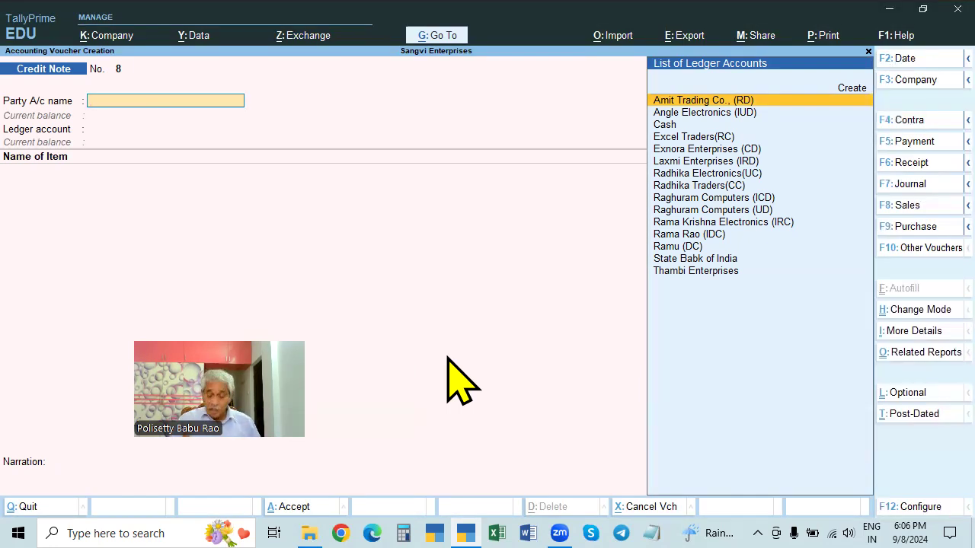
Quit the credit note and view the Day Book for the period 1-Apr-24 to 1-May-24.
{"action": "key", "text": "Escape"}
{"action": "key", "text": "y"}
{"action": "key", "text": "Down"}
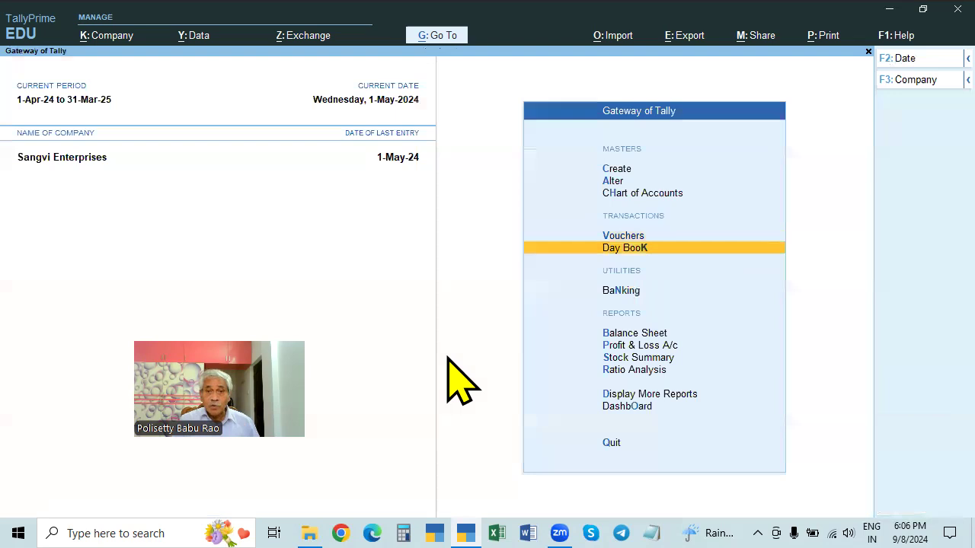
{"action": "key", "text": "Return"}
{"action": "key", "text": "F2"}
{"action": "key", "text": "BackSpace"}
{"action": "key", "text": "Return"}
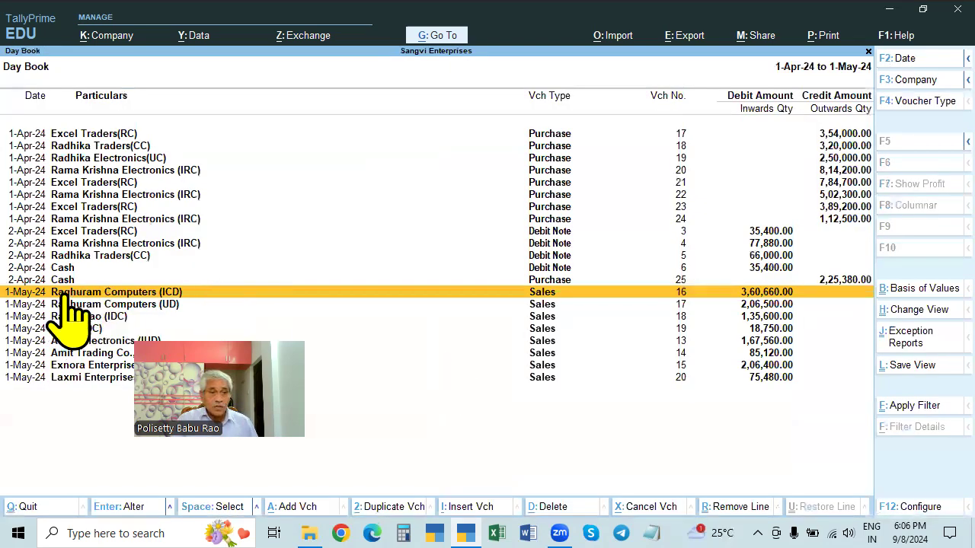
Reopen the Day Book for 1-May-24 only and examine the party ledger behind the Exnora Enterprises (CD) sales voucher.
{"action": "key", "text": "Escape"}
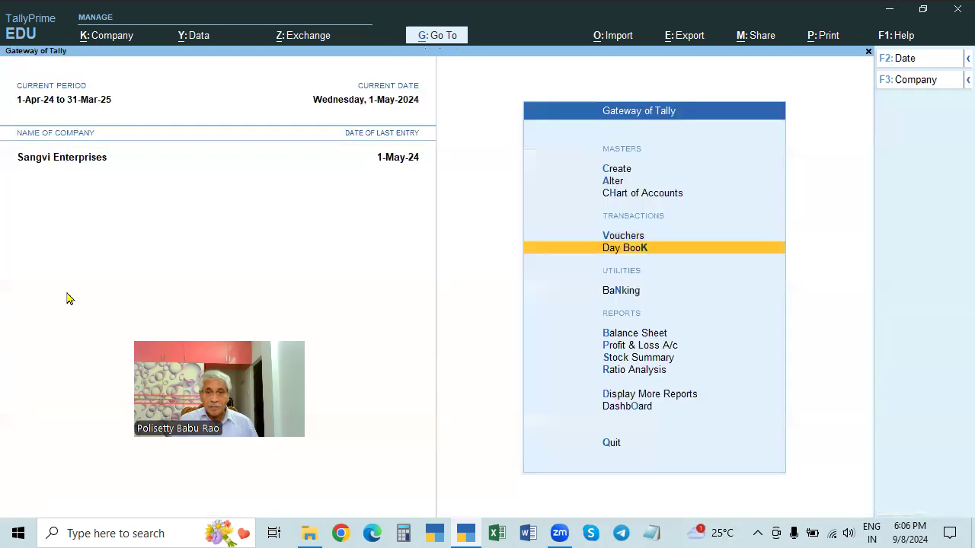
{"action": "key", "text": "Return"}
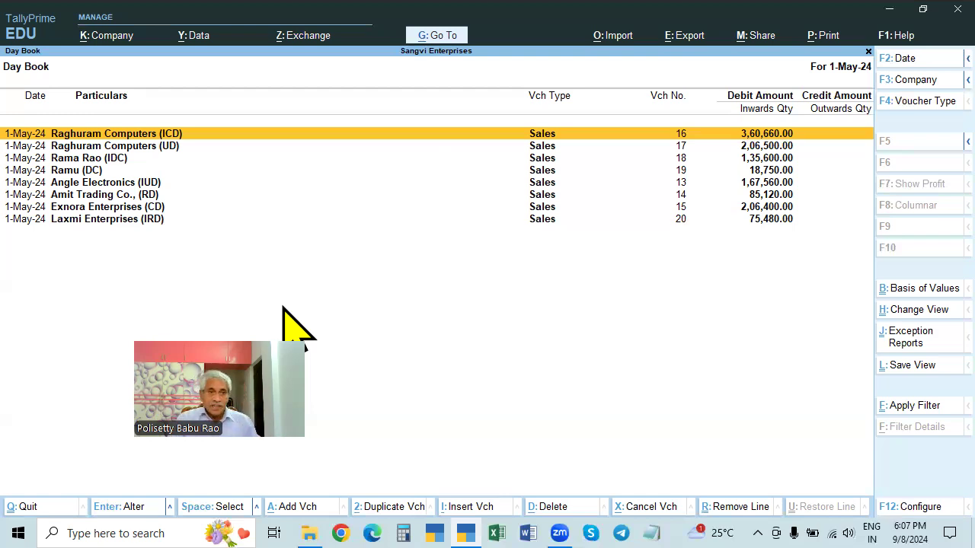
{"action": "left_click", "coordinate": [98, 209]}
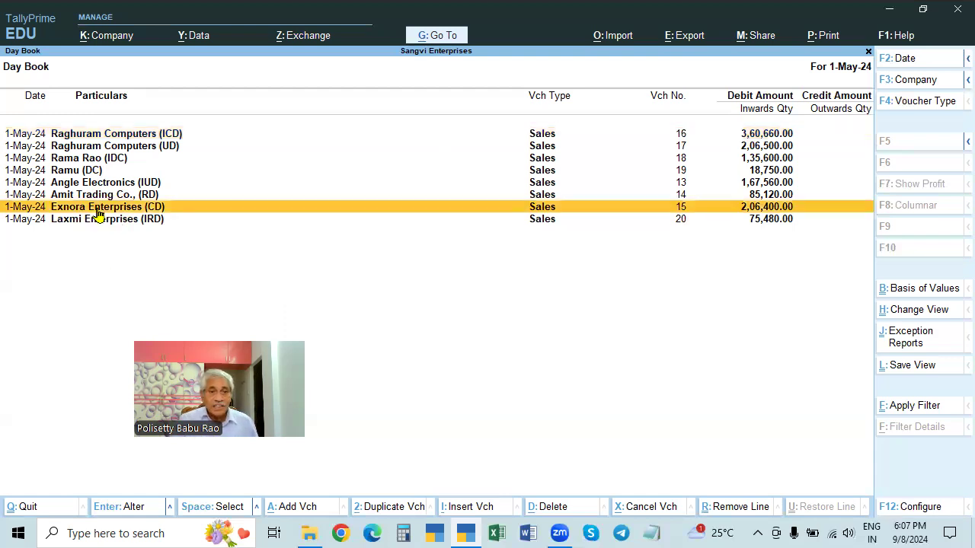
{"action": "left_click", "coordinate": [97, 210]}
{"action": "key", "text": "Return"}
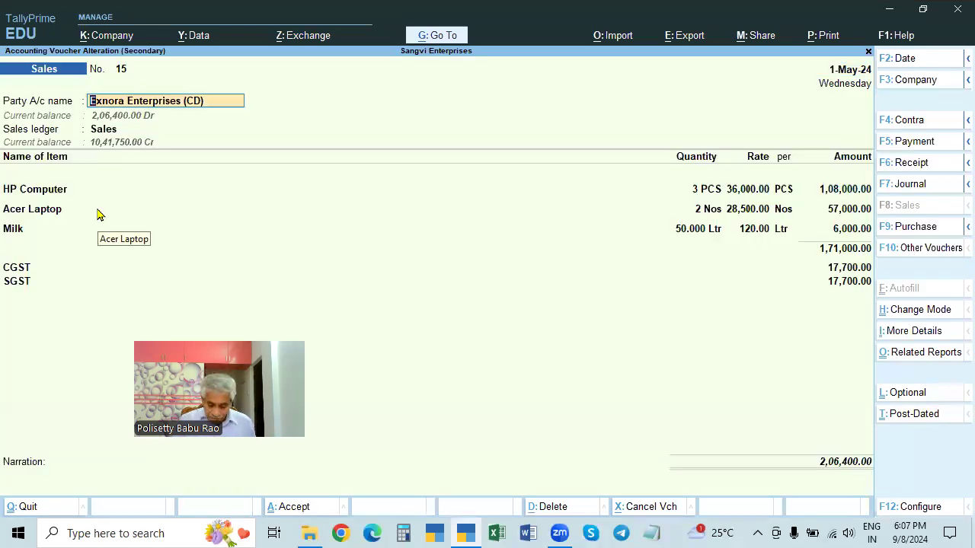
{"action": "key", "text": "ctrl+Return"}
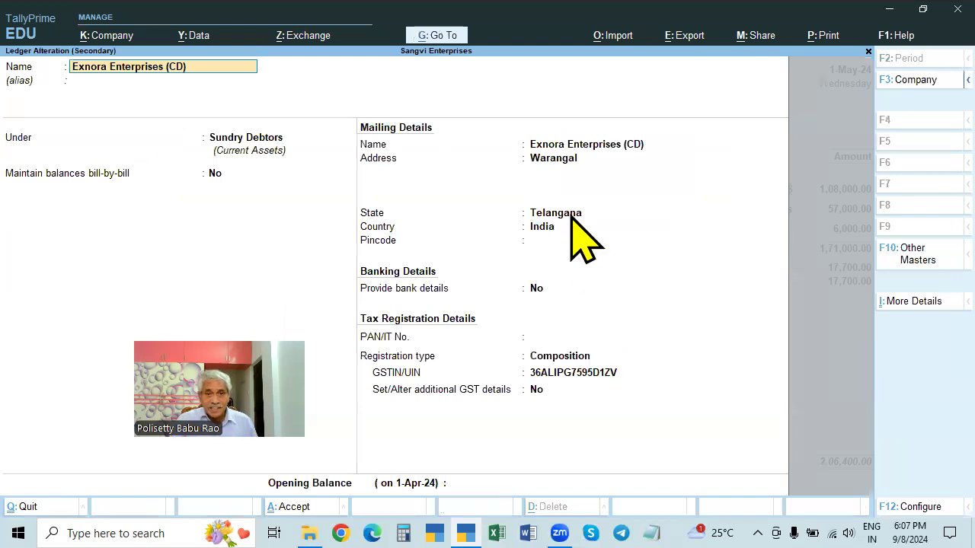
{"action": "key", "text": "Escape"}
{"action": "key", "text": "Escape"}
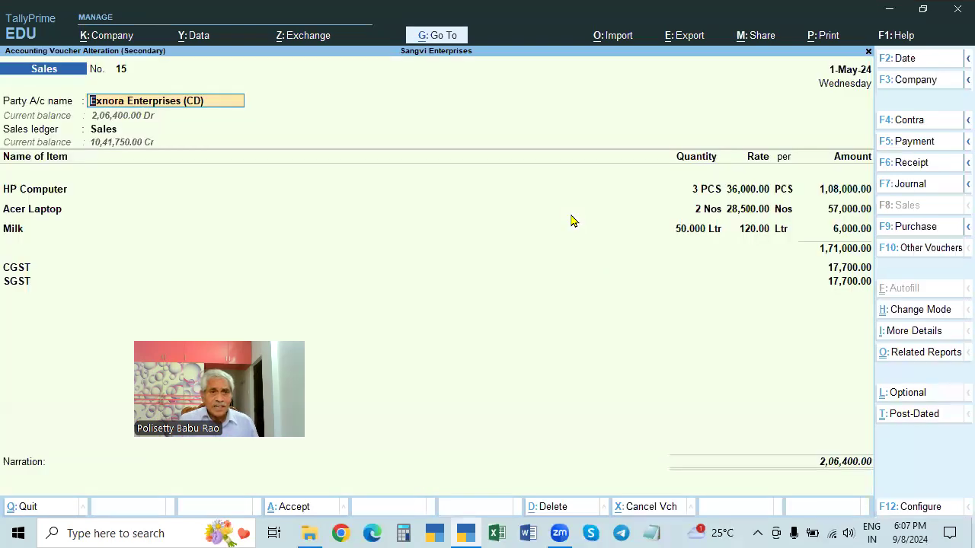
Go through the party details, item lines and taxes of the Exnora Enterprises (CD) sales voucher, and accept it without changes.
{"action": "key", "text": "Return"}
{"action": "key", "text": "Return"}
{"action": "key", "text": "ctrl+a"}
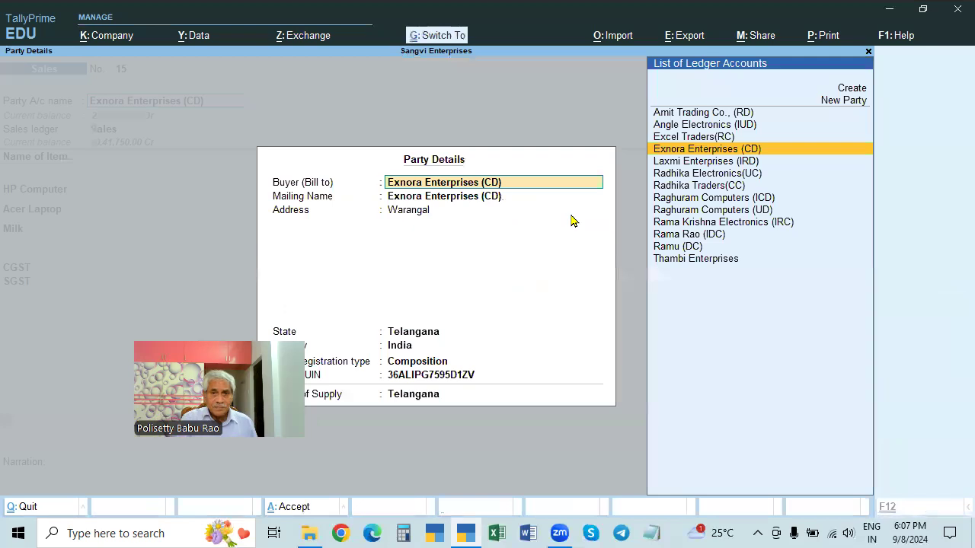
{"action": "key", "text": "ctrl+a"}
{"action": "key", "text": "Return"}
{"action": "key", "text": "Return"}
{"action": "key", "text": "Return"}
{"action": "key", "text": "Return"}
{"action": "key", "text": "Return"}
{"action": "key", "text": "Return"}
{"action": "key", "text": "Return"}
{"action": "key", "text": "Return"}
{"action": "key", "text": "Return"}
{"action": "key", "text": "Return"}
{"action": "key", "text": "Return"}
{"action": "key", "text": "Return"}
{"action": "key", "text": "Return"}
{"action": "key", "text": "Return"}
{"action": "key", "text": "Return"}
{"action": "key", "text": "Return"}
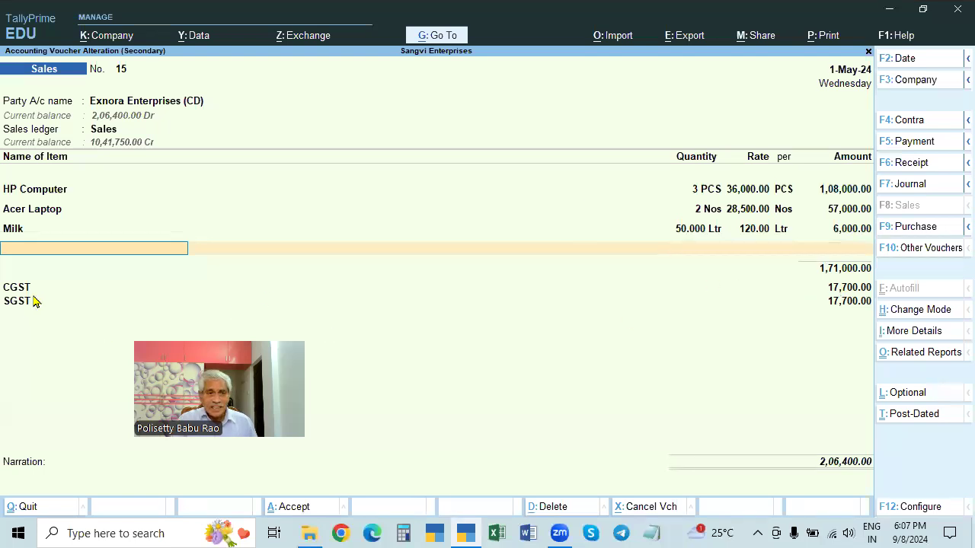
{"action": "key", "text": "ctrl+a"}
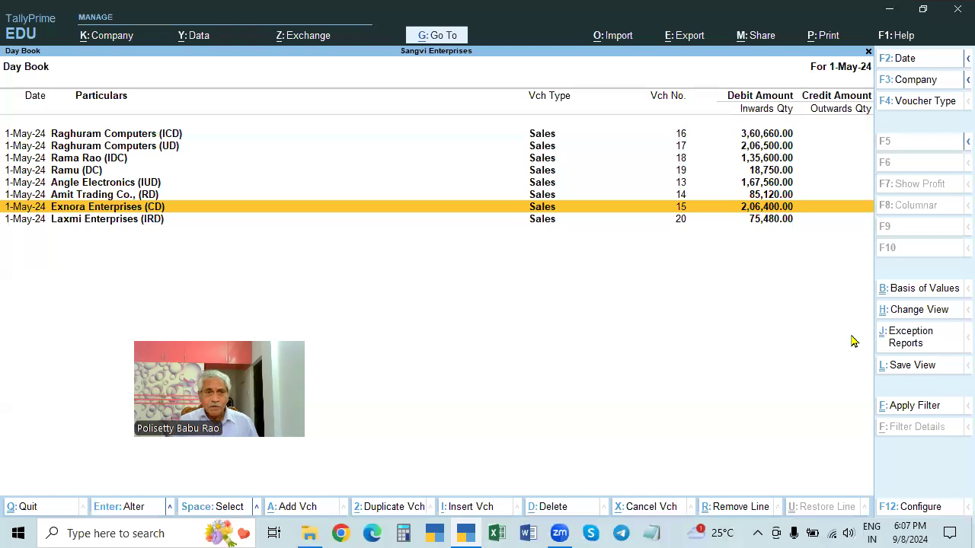
Open the IDC customer's sales voucher from the Day Book and examine its party ledger's state and GST registration type.
{"action": "key", "text": "Up"}
{"action": "key", "text": "Up"}
{"action": "key", "text": "Up"}
{"action": "key", "text": "Up"}
{"action": "key", "text": "Up"}
{"action": "key", "text": "Down"}
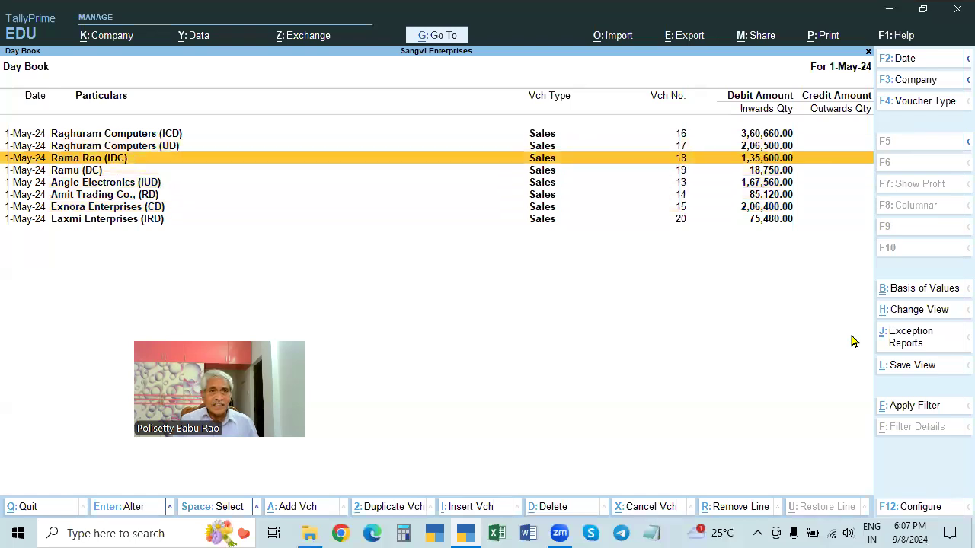
{"action": "key", "text": "Return"}
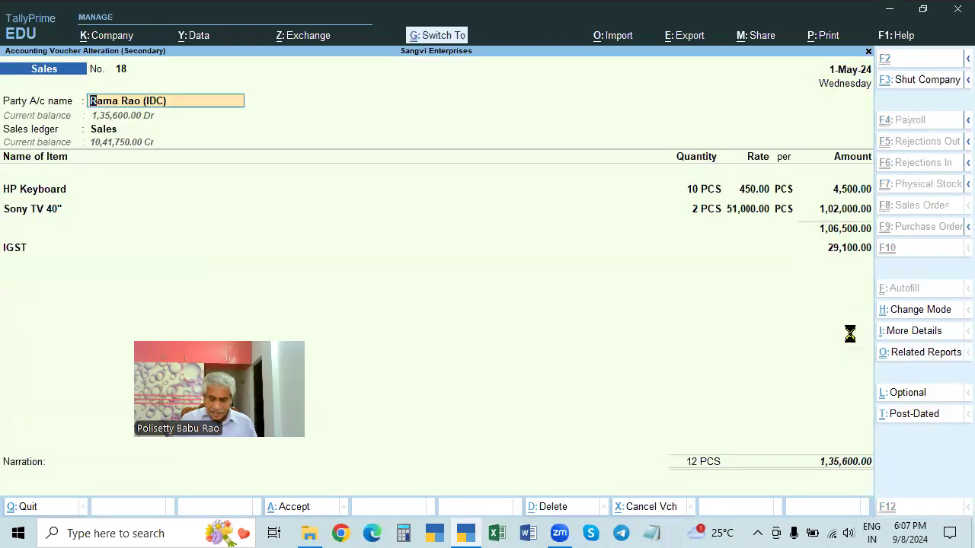
{"action": "key", "text": "ctrl+Return"}
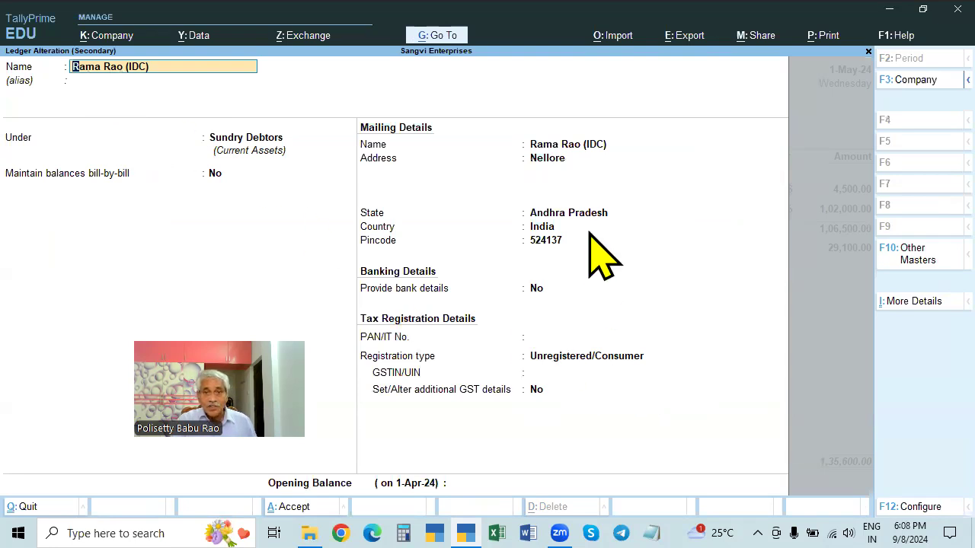
{"action": "key", "text": "ctrl+a"}
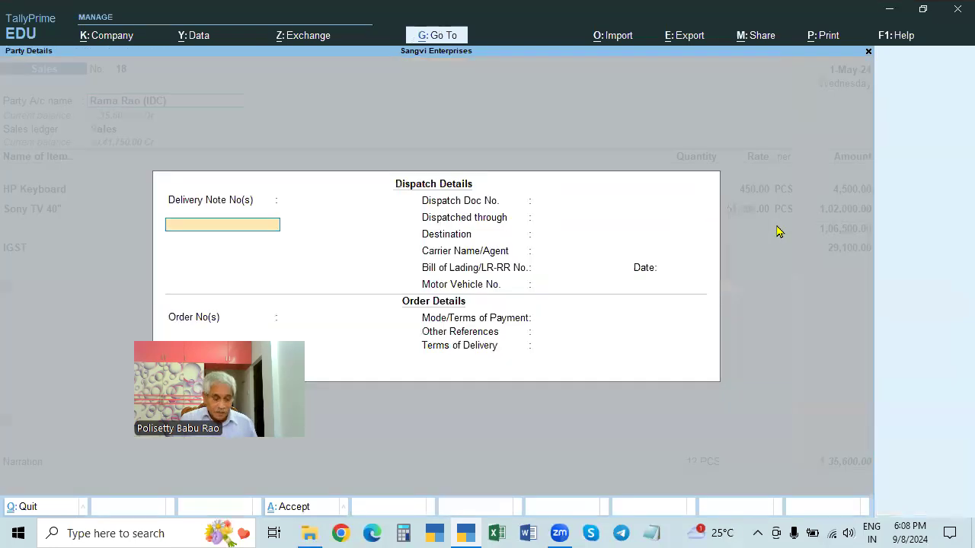
Go through the party details, item lines and IGST of the IDC customer's sales voucher, and accept it without changes.
{"action": "key", "text": "ctrl+a"}
{"action": "key", "text": "ctrl+a"}
{"action": "key", "text": "Return"}
{"action": "key", "text": "Return"}
{"action": "key", "text": "Return"}
{"action": "key", "text": "Return"}
{"action": "key", "text": "Return"}
{"action": "key", "text": "Return"}
{"action": "key", "text": "Return"}
{"action": "key", "text": "Return"}
{"action": "key", "text": "Return"}
{"action": "key", "text": "Return"}
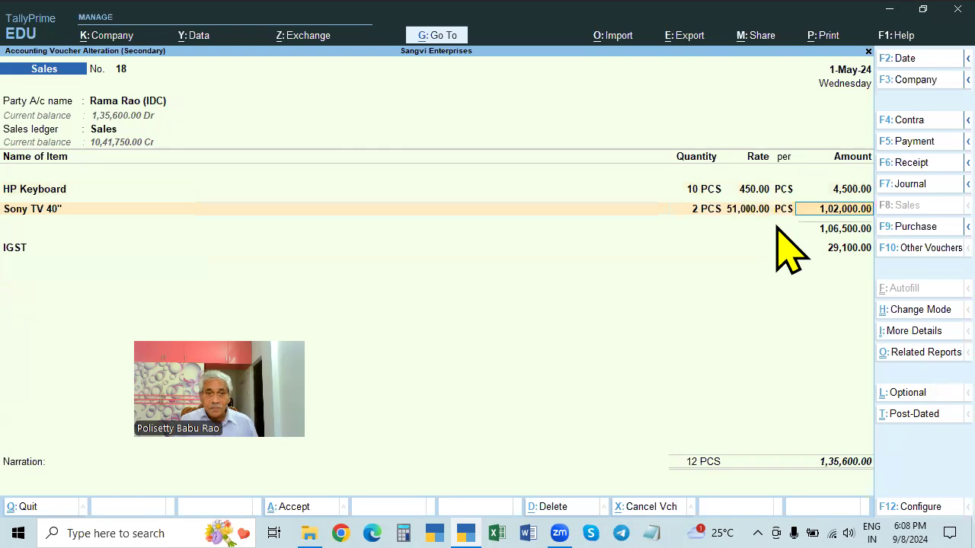
{"action": "key", "text": "Return"}
{"action": "key", "text": "Return"}
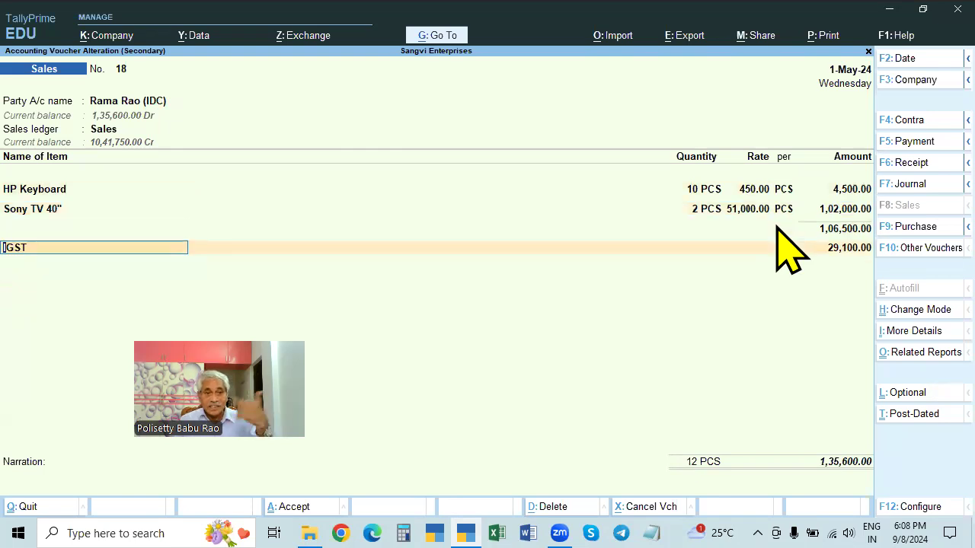
{"action": "key", "text": "Return"}
{"action": "key", "text": "Return"}
{"action": "key", "text": "Return"}
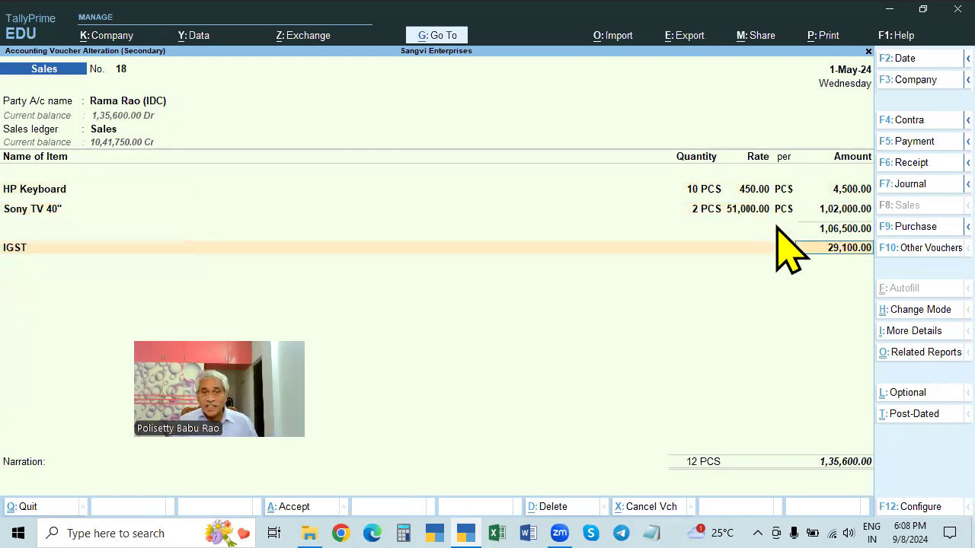
{"action": "key", "text": "Return"}
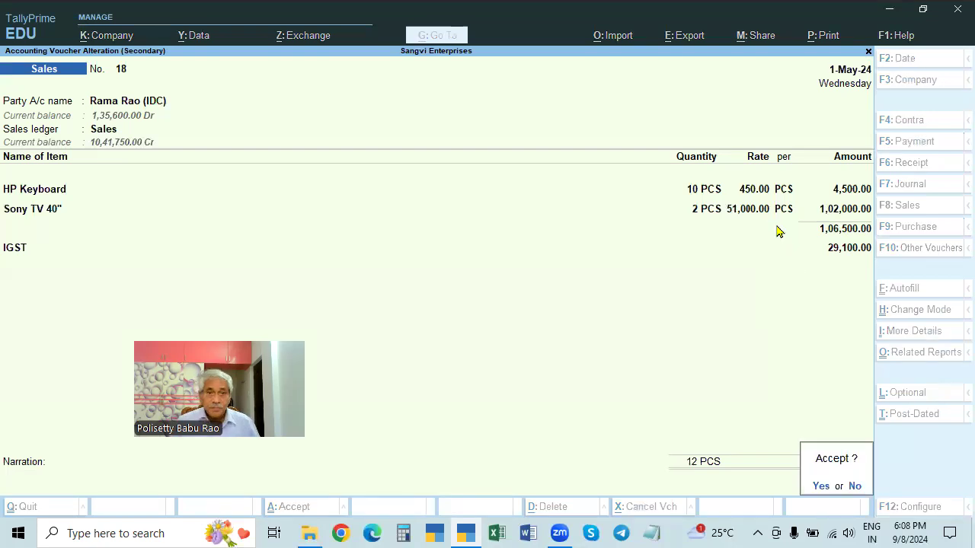
{"action": "key", "text": "Return"}
Browse the Day Book's sales entries for 1-May-24, view the DC customer's voucher and its item lines, and close it.
{"action": "key", "text": "Down"}
{"action": "key", "text": "Down"}
{"action": "key", "text": "Down"}
{"action": "key", "text": "Up"}
{"action": "key", "text": "Up"}
{"action": "key", "text": "Up"}
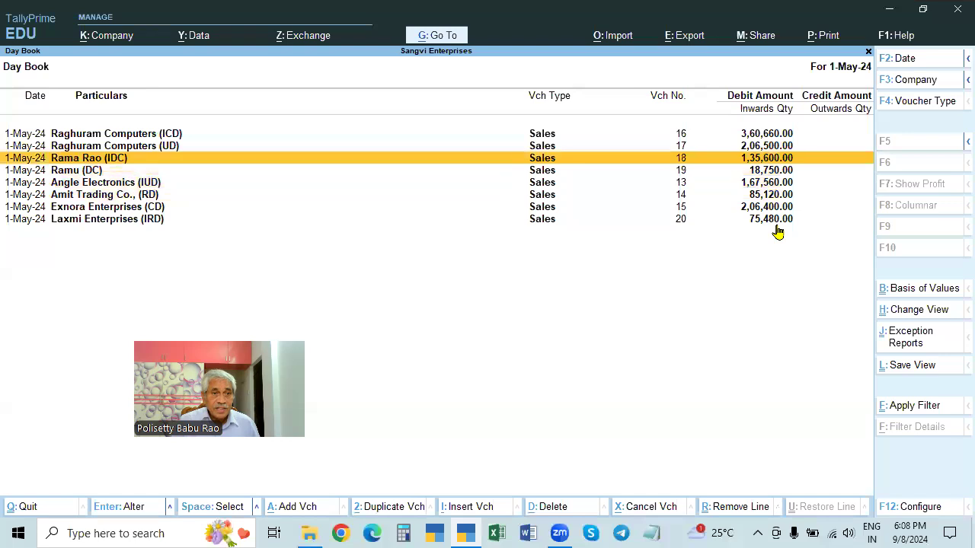
{"action": "key", "text": "Up"}
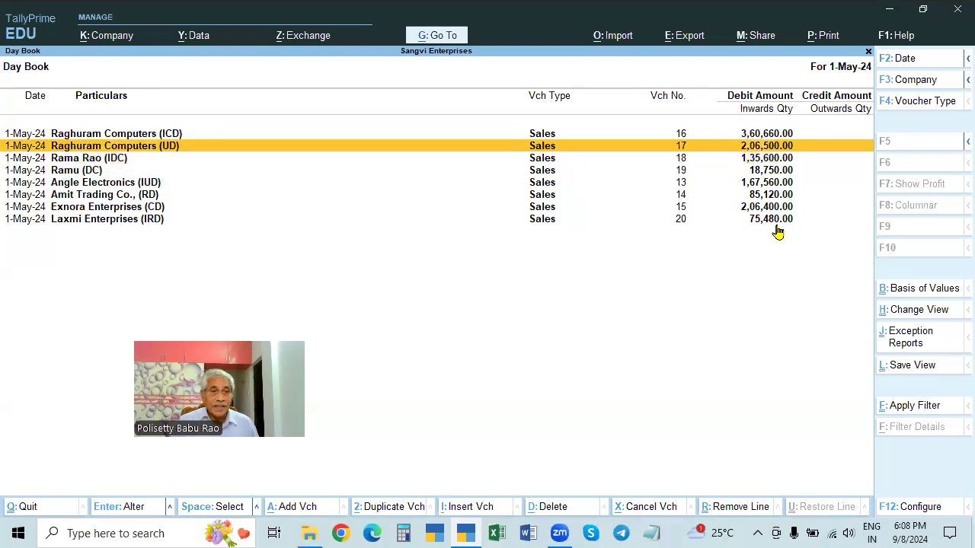
{"action": "key", "text": "Down"}
{"action": "key", "text": "Down"}
{"action": "key", "text": "Down"}
{"action": "key", "text": "Down"}
{"action": "key", "text": "Up"}
{"action": "key", "text": "Up"}
{"action": "key", "text": "Up"}
{"action": "key", "text": "Up"}
{"action": "key", "text": "Down"}
{"action": "key", "text": "Down"}
{"action": "key", "text": "Return"}
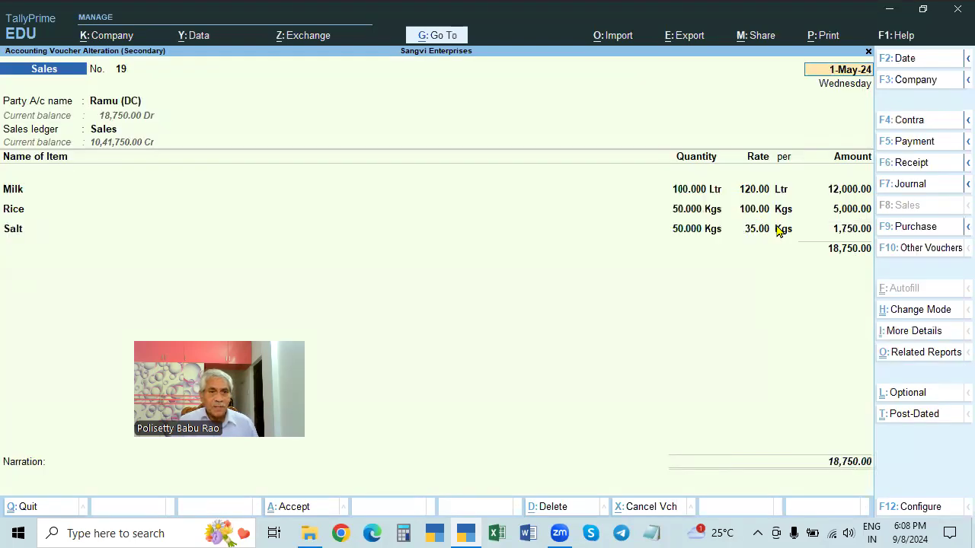
{"action": "key", "text": "Escape"}
Look over the rest of the 1-May-24 sales vouchers in the Day Book and return to the Gateway of Tally.
{"action": "key", "text": "Down"}
{"action": "key", "text": "Down"}
{"action": "key", "text": "Down"}
{"action": "key", "text": "Down"}
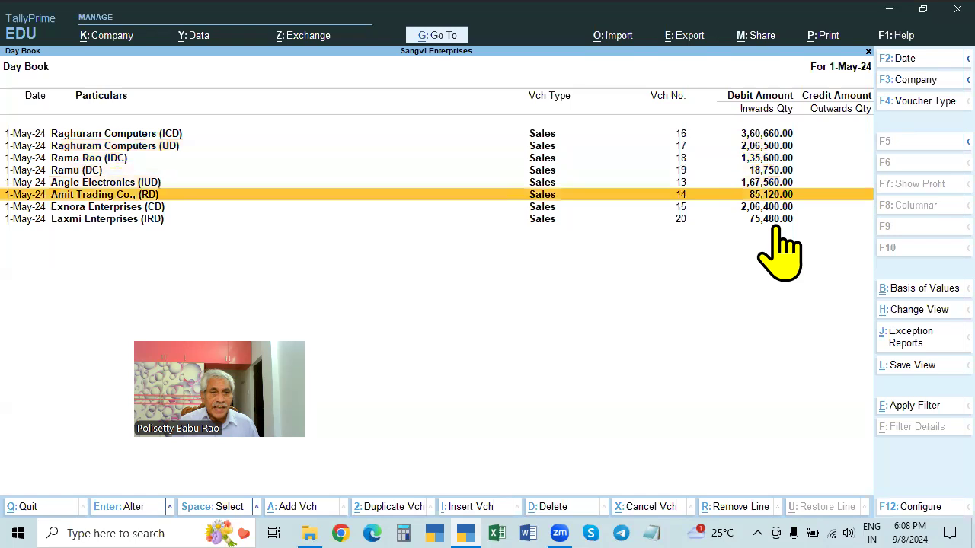
{"action": "key", "text": "Up"}
{"action": "key", "text": "Up"}
{"action": "key", "text": "Up"}
{"action": "key", "text": "Up"}
{"action": "key", "text": "Up"}
{"action": "key", "text": "Up"}
{"action": "key", "text": "Up"}
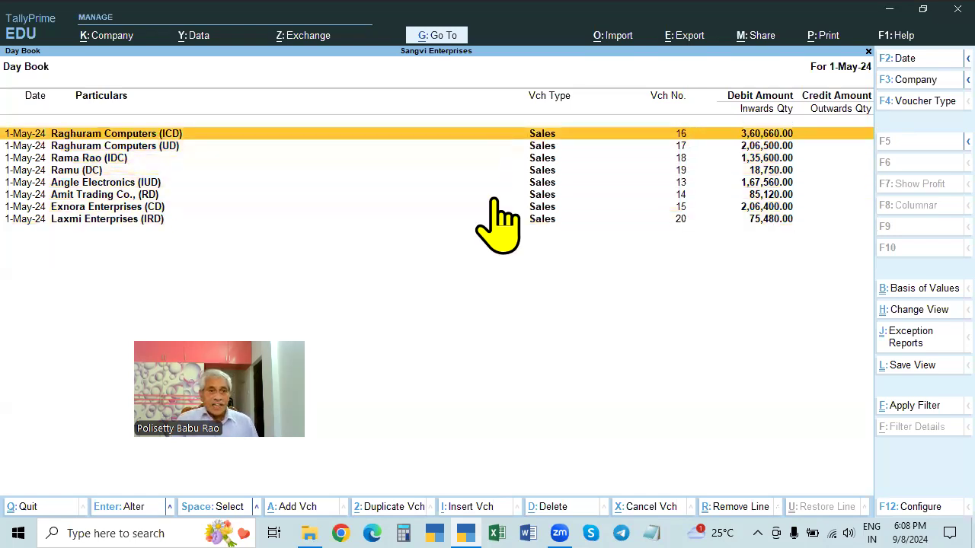
{"action": "key", "text": "Escape"}
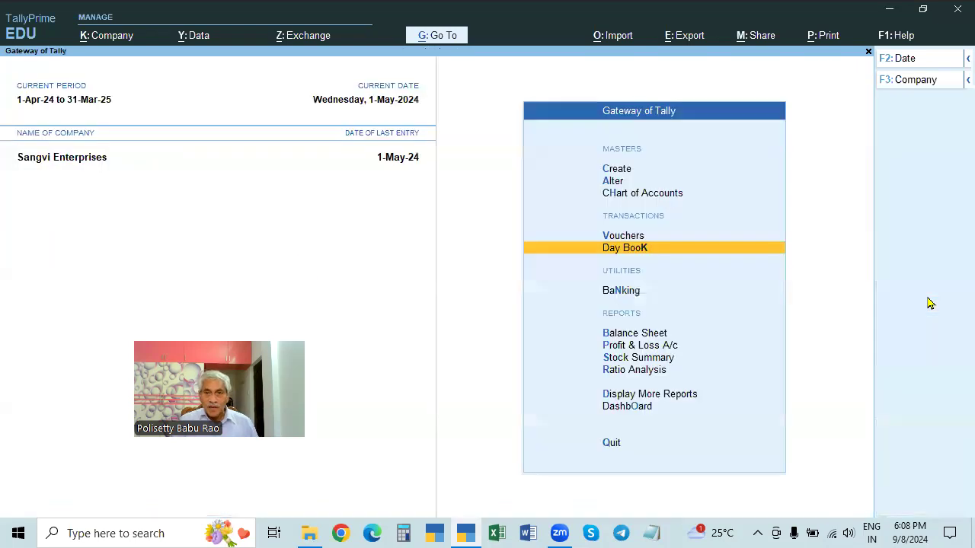
{"action": "key", "text": "Return"}
{"action": "key", "text": "Escape"}
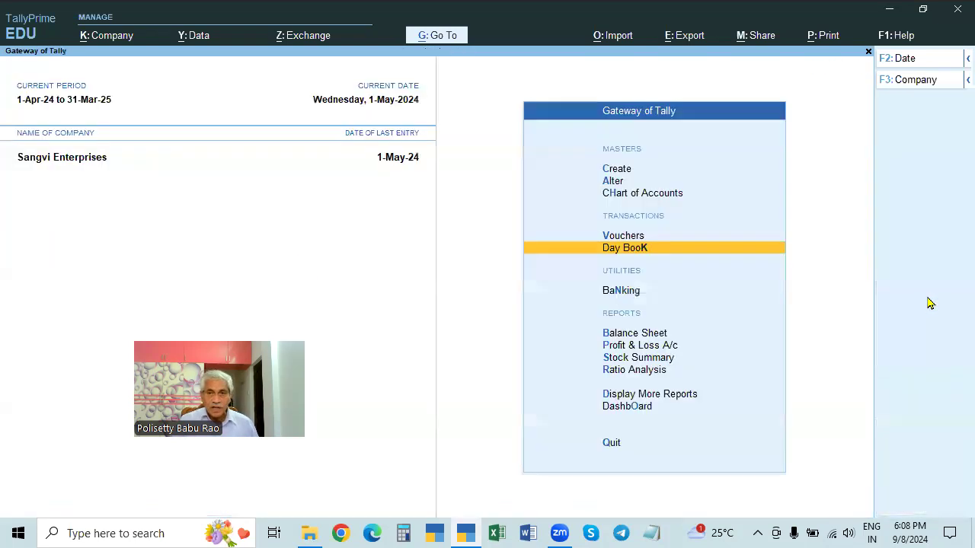
{"action": "key", "text": "Escape"}
{"action": "key", "text": "n"}
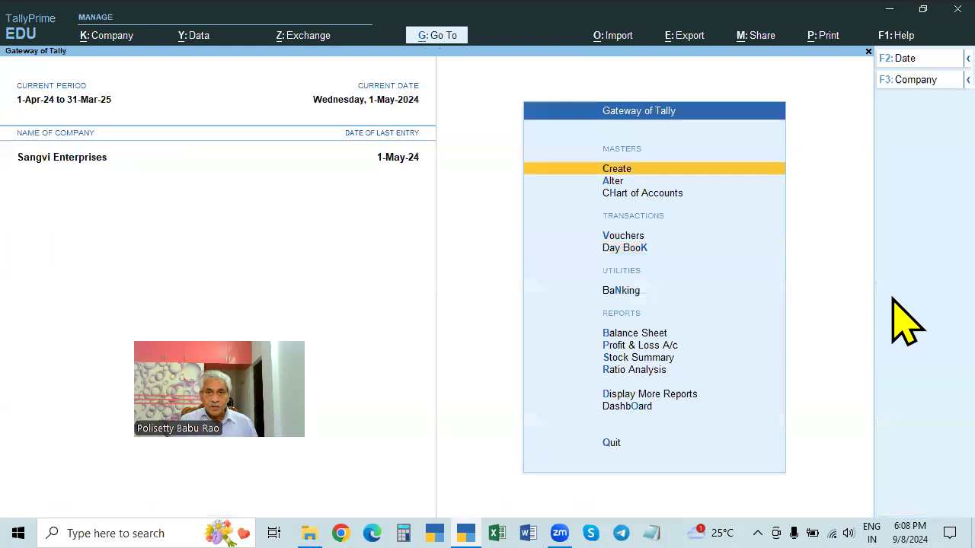
{"action": "key", "text": "Down"}
{"action": "key", "text": "Down"}
{"action": "key", "text": "Down"}
{"action": "key", "text": "Down"}
{"action": "key", "text": "Return"}
{"action": "key", "text": "F2"}
{"action": "key", "text": "BackSpace"}
{"action": "key", "text": "Return"}
{"action": "key", "text": "Escape"}
{"action": "key", "text": "Escape"}
{"action": "key", "text": "n"}
Start a new sales voucher and set its date to 1-May-24.
{"action": "key", "text": "Down"}
{"action": "key", "text": "Down"}
{"action": "key", "text": "Down"}
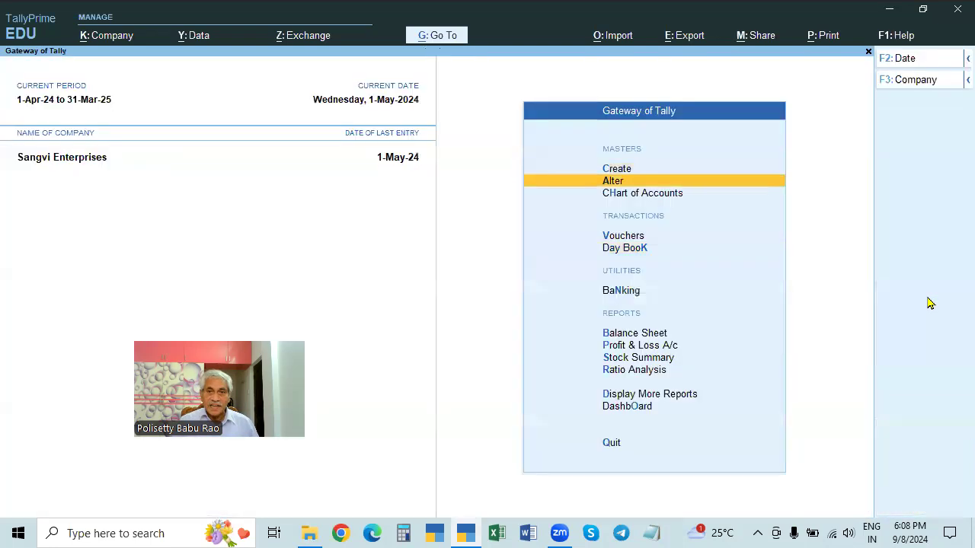
{"action": "key", "text": "Down"}
{"action": "key", "text": "Up"}
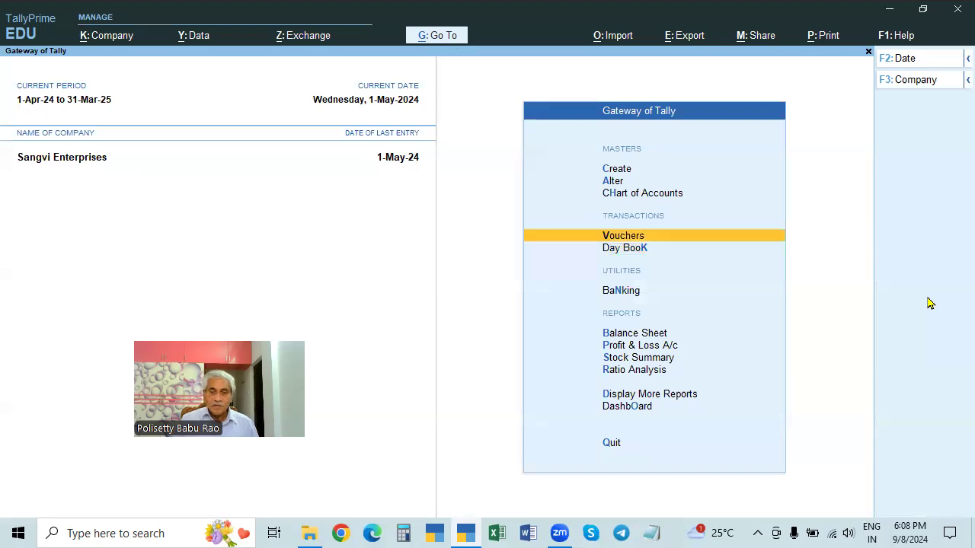
{"action": "key", "text": "Return"}
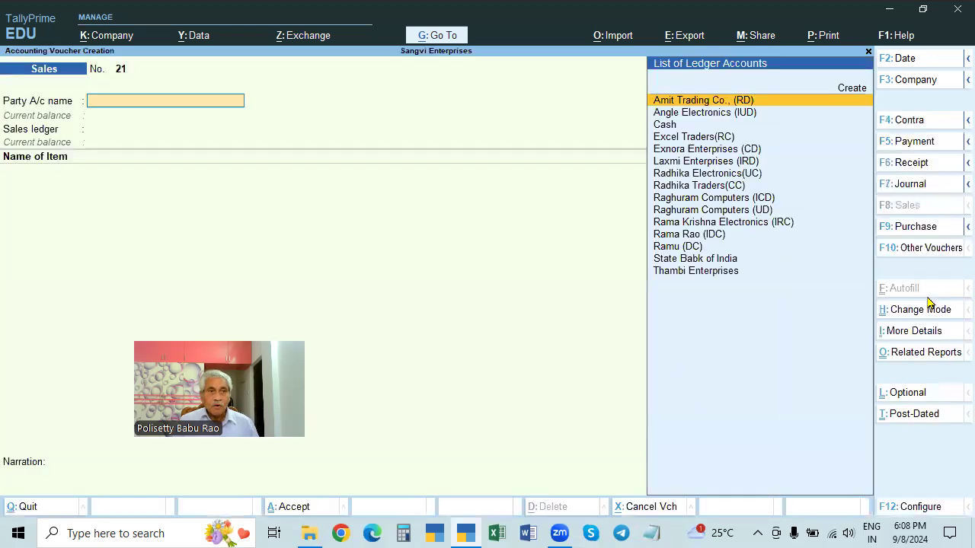
{"action": "key", "text": "F2"}
{"action": "type", "text": "1.8"}
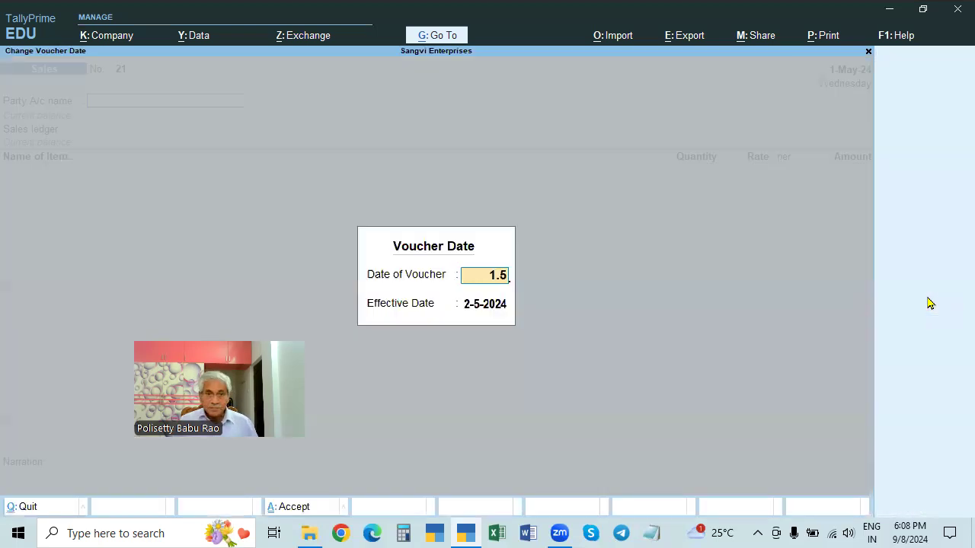
{"action": "key", "text": "Return"}
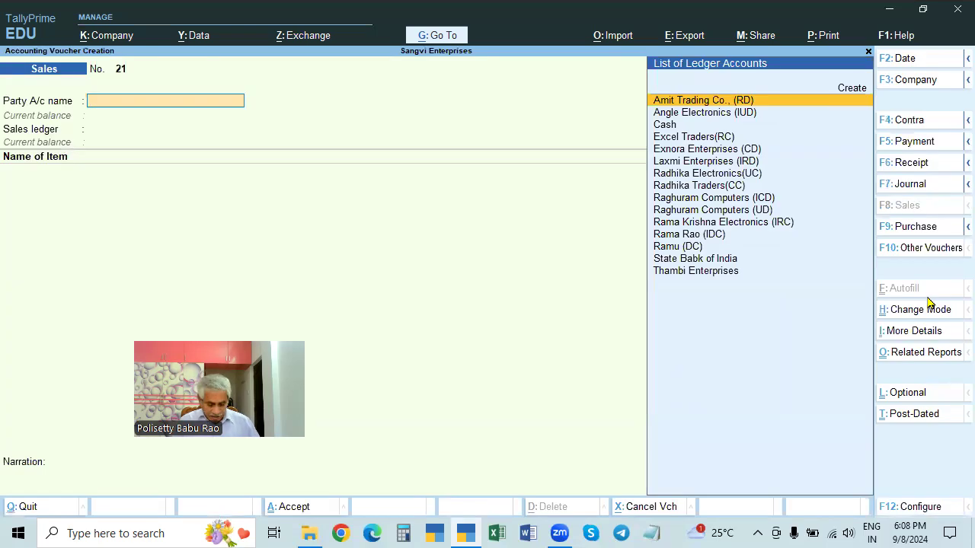
Try Cash and State Babk of India in turn as the sales voucher's party account.
{"action": "type", "text": "Cash"}
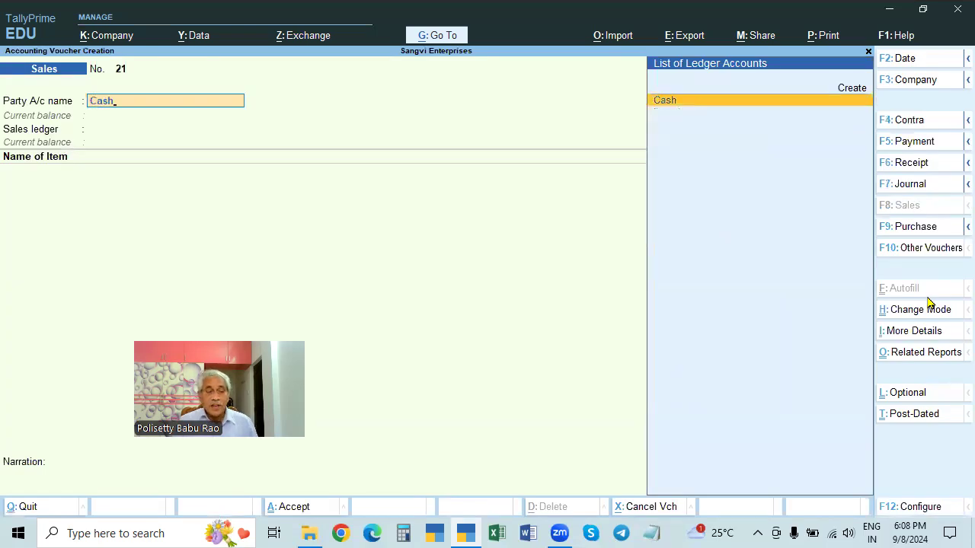
{"action": "key", "text": "Return"}
{"action": "key", "text": "Escape"}
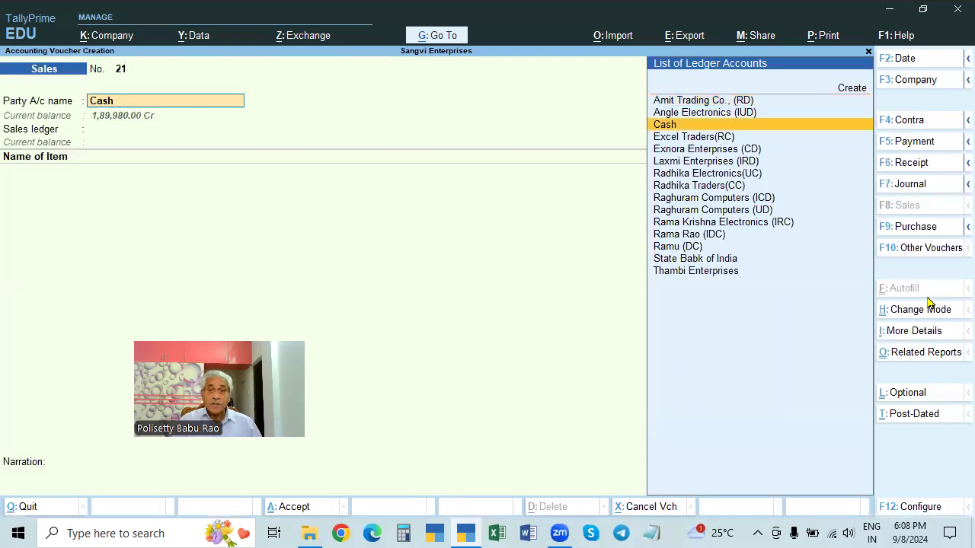
{"action": "type", "text": "st"}
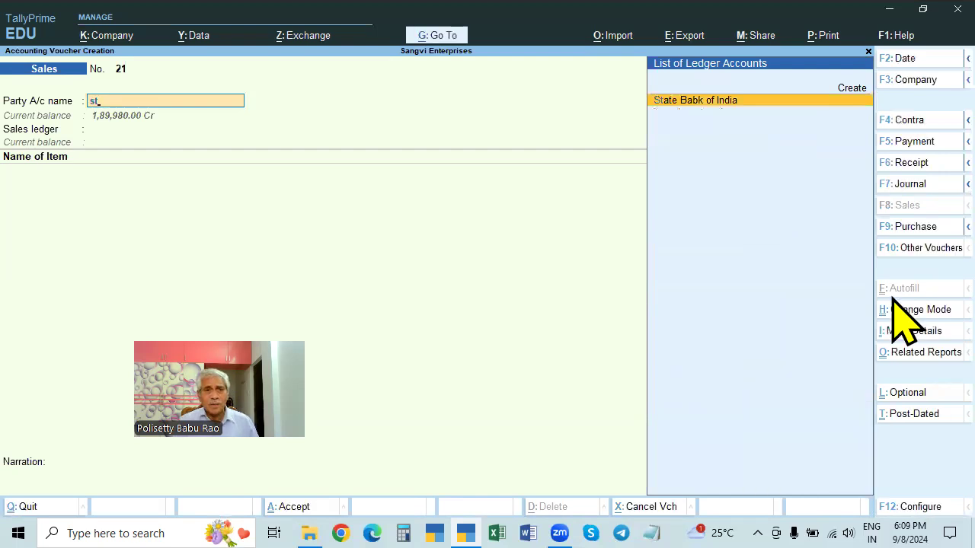
{"action": "key", "text": "Return"}
{"action": "key", "text": "Escape"}
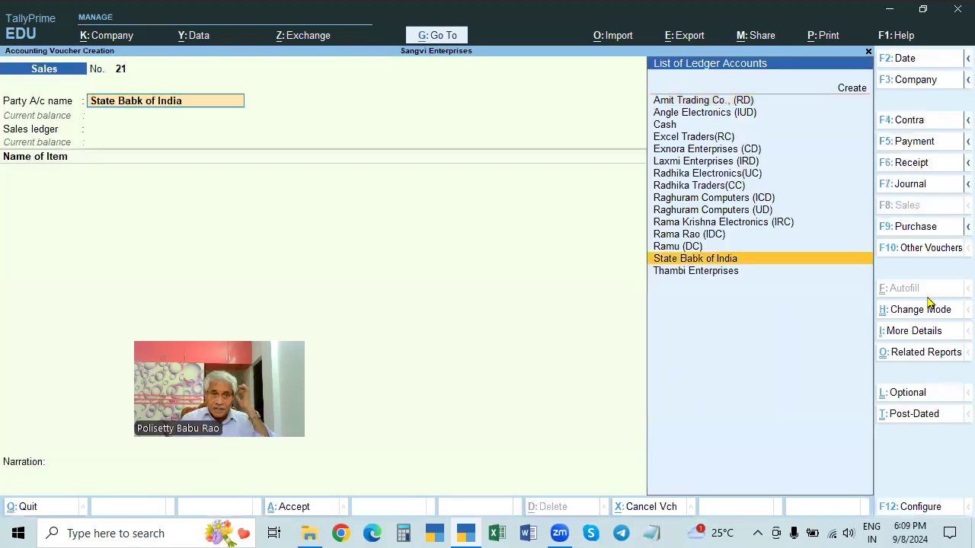
Set the party account to Cash, accept its dispatch and party details as they are, and choose the Sales ledger.
{"action": "type", "text": "cash"}
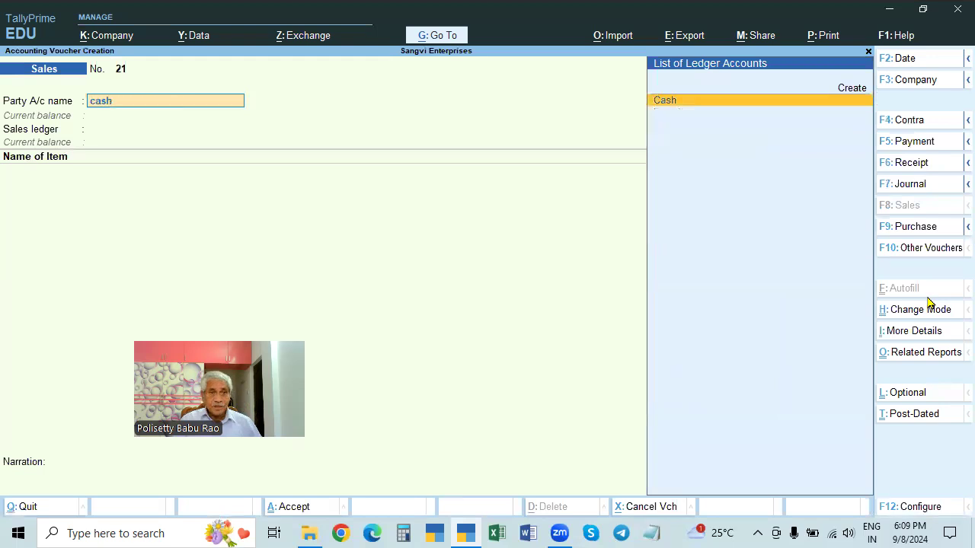
{"action": "key", "text": "Return"}
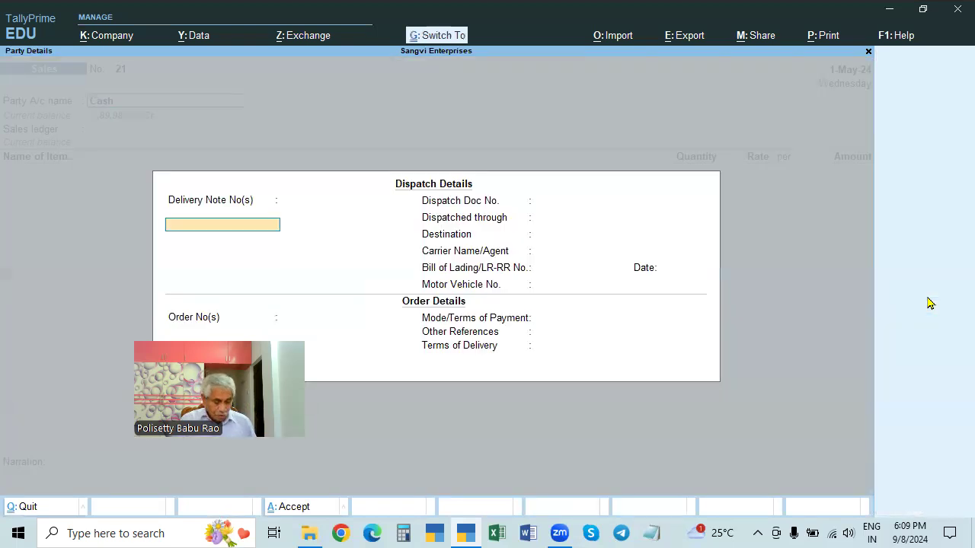
{"action": "key", "text": "ctrl+a"}
{"action": "key", "text": "ctrl"}
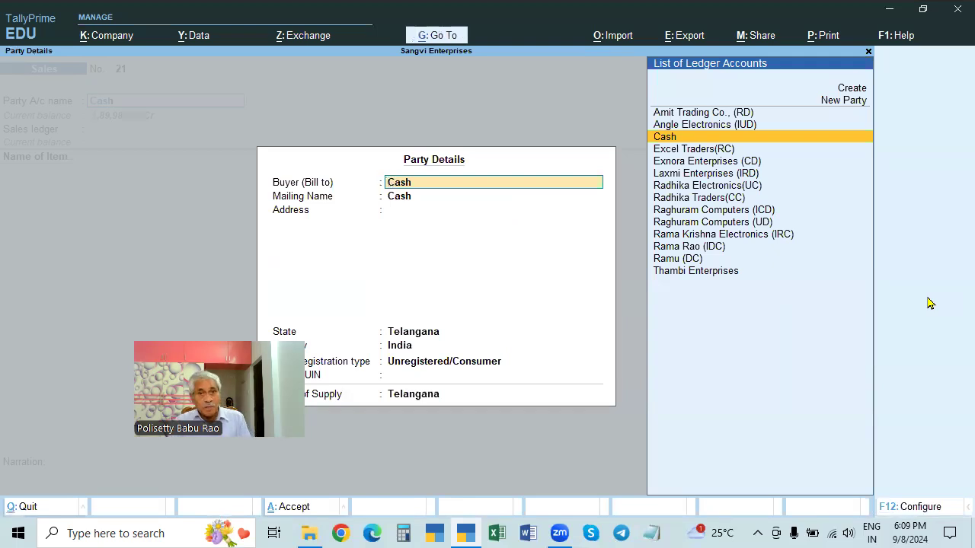
{"action": "key", "text": "Return"}
{"action": "key", "text": "ctrl"}
{"action": "key", "text": "ctrl+a"}
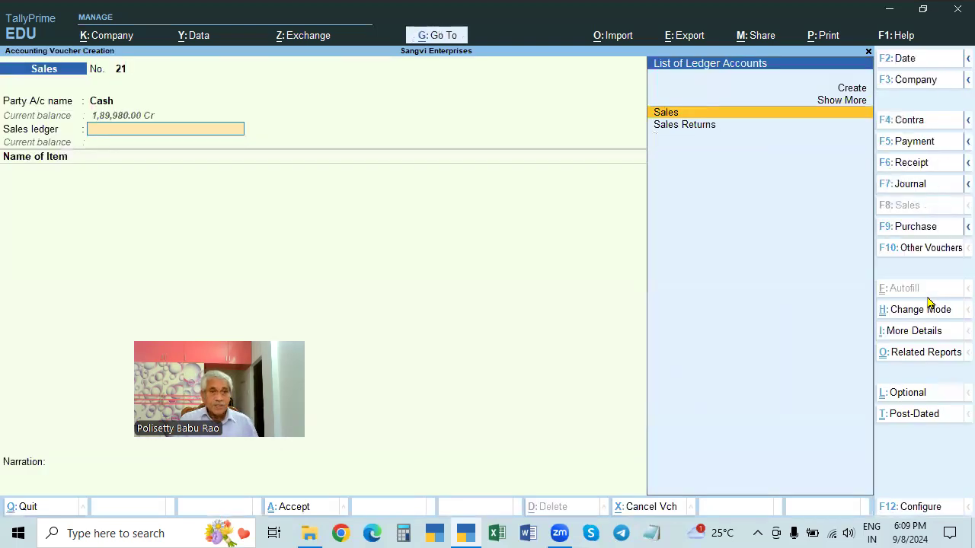
{"action": "key", "text": "Return"}
Add the stock item Dell Laptop with a quantity of 2 Nos and a rate of 39,500.
{"action": "key", "text": "Down"}
{"action": "key", "text": "Down"}
{"action": "key", "text": "Down"}
{"action": "key", "text": "Down"}
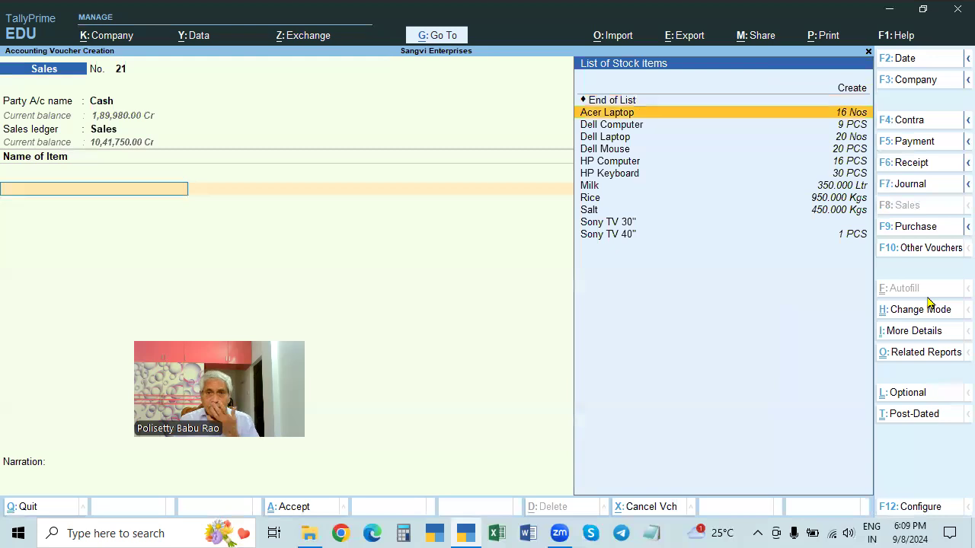
{"action": "key", "text": "Down"}
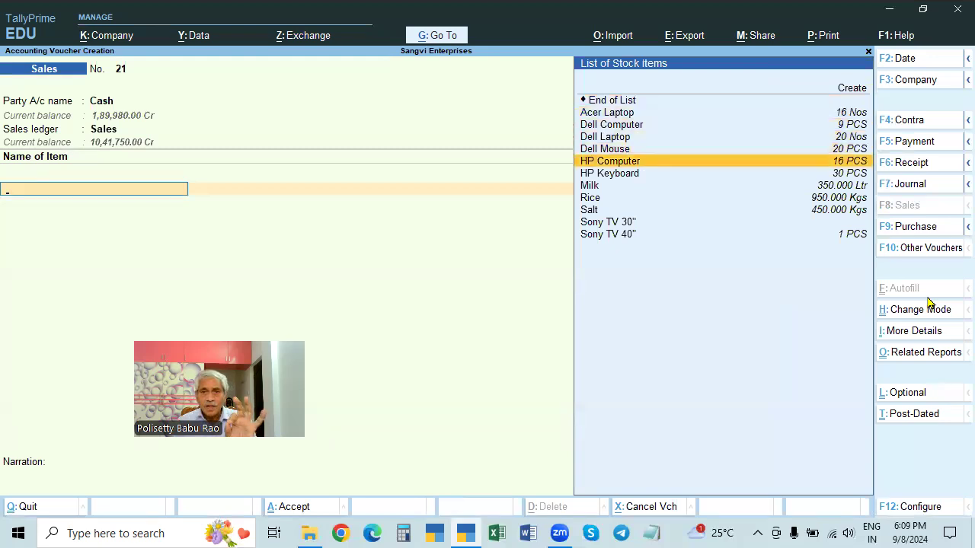
{"action": "key", "text": "Down"}
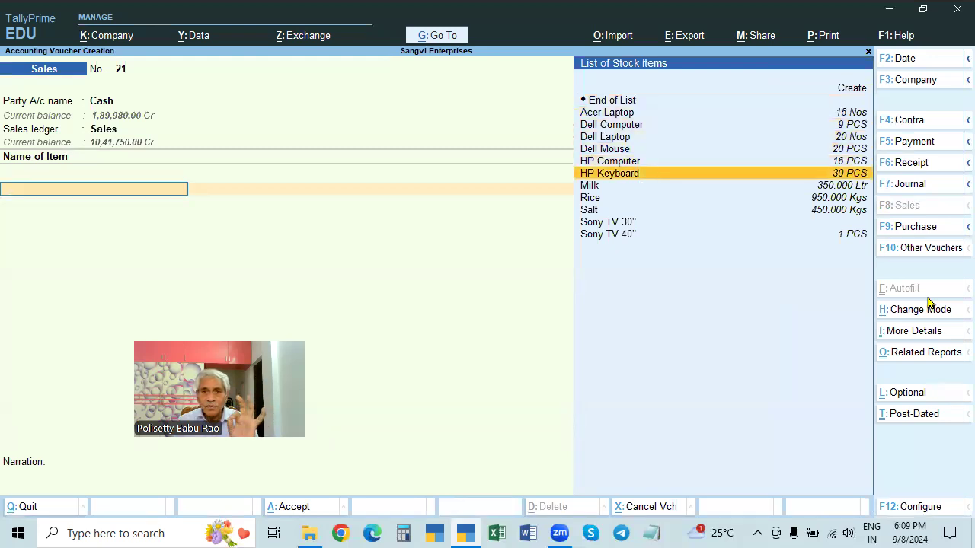
{"action": "key", "text": "Up"}
{"action": "key", "text": "Up"}
{"action": "key", "text": "Up"}
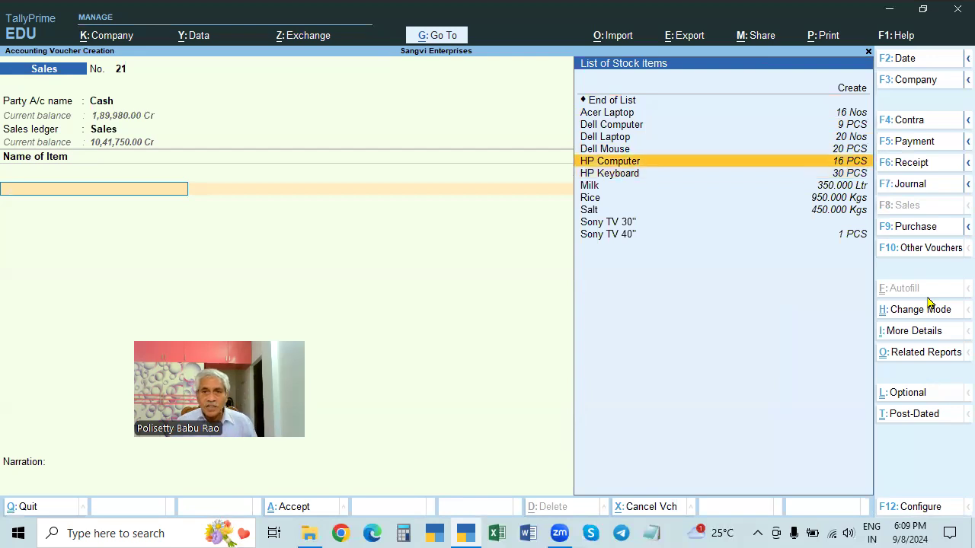
{"action": "key", "text": "Return"}
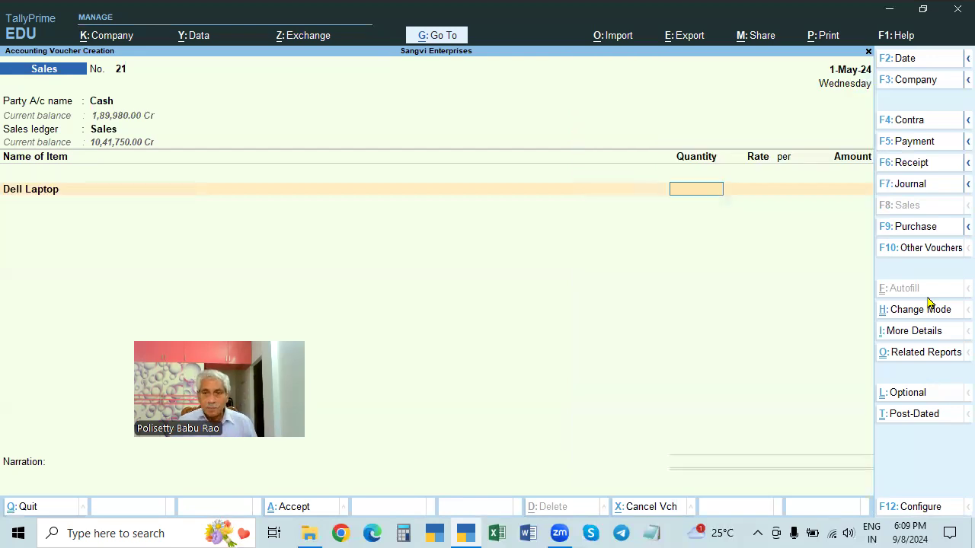
{"action": "type", "text": "2"}
{"action": "key", "text": "Return"}
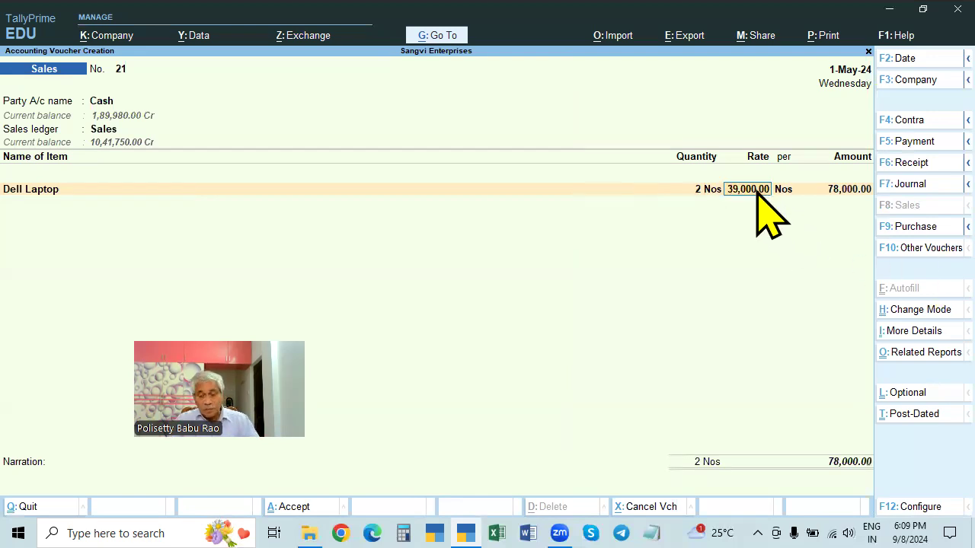
{"action": "type", "text": "39500"}
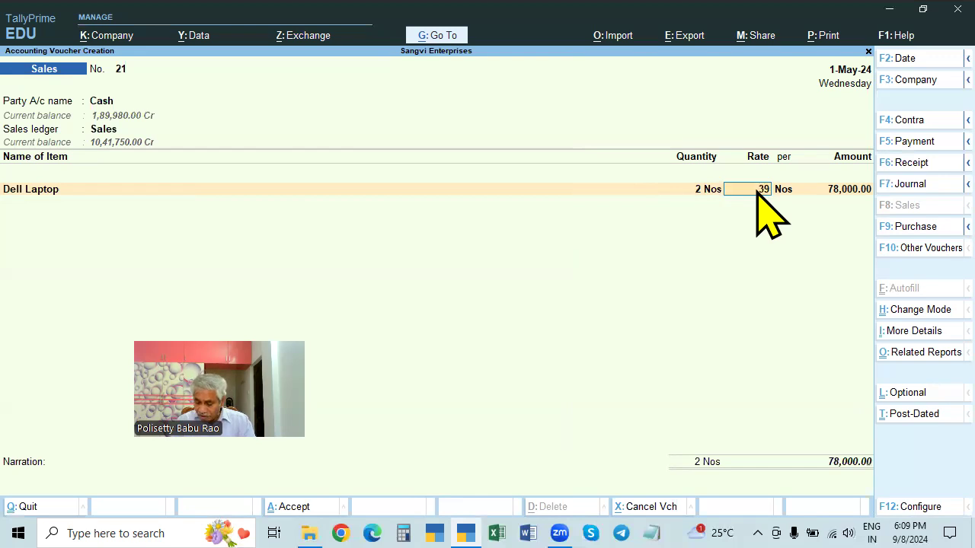
{"action": "key", "text": "Return"}
{"action": "key", "text": "Return"}
{"action": "key", "text": "Return"}
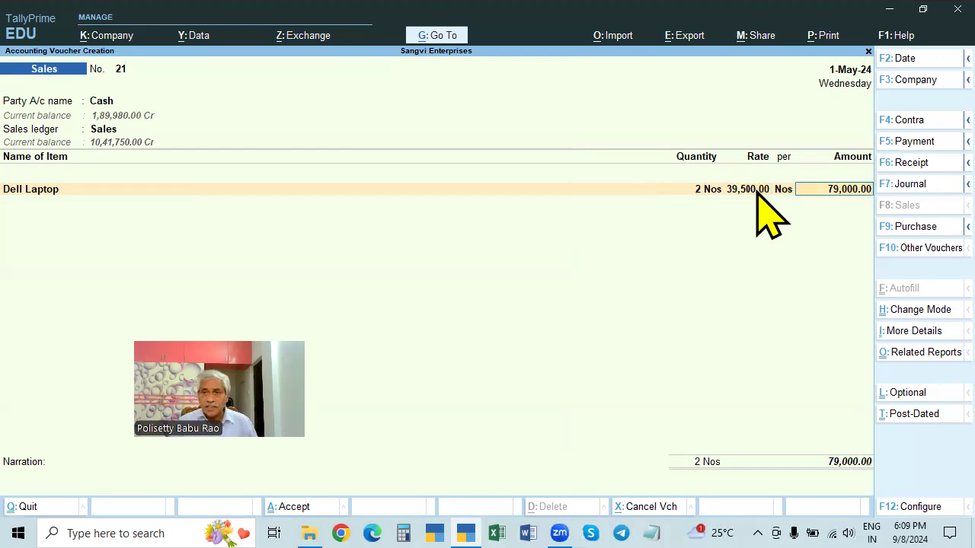
Review the Cash party's ledger, dispatch details and party details, including its State, and accept them as they are.
{"action": "left_click", "coordinate": [109, 101]}
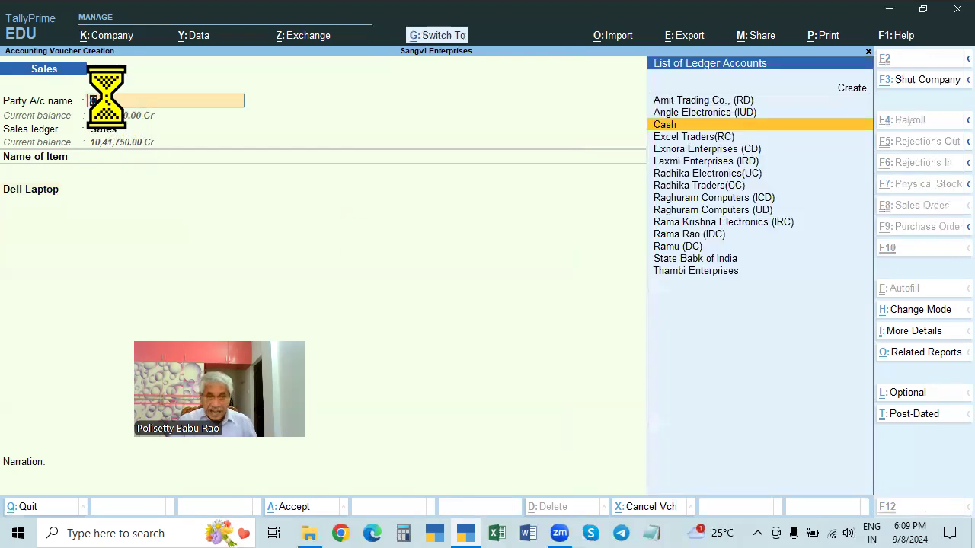
{"action": "key", "text": "ctrl+Return"}
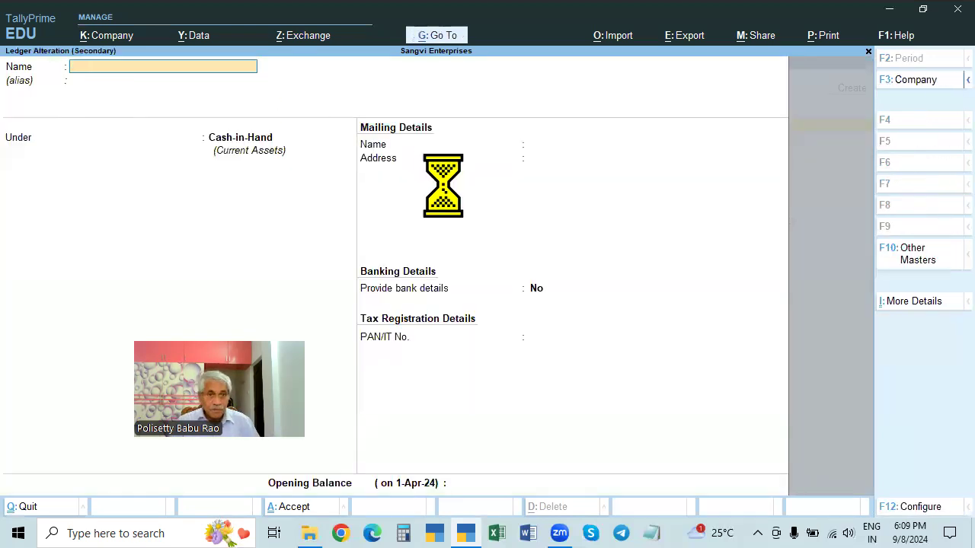
{"action": "key", "text": "Escape"}
{"action": "key", "text": "Return"}
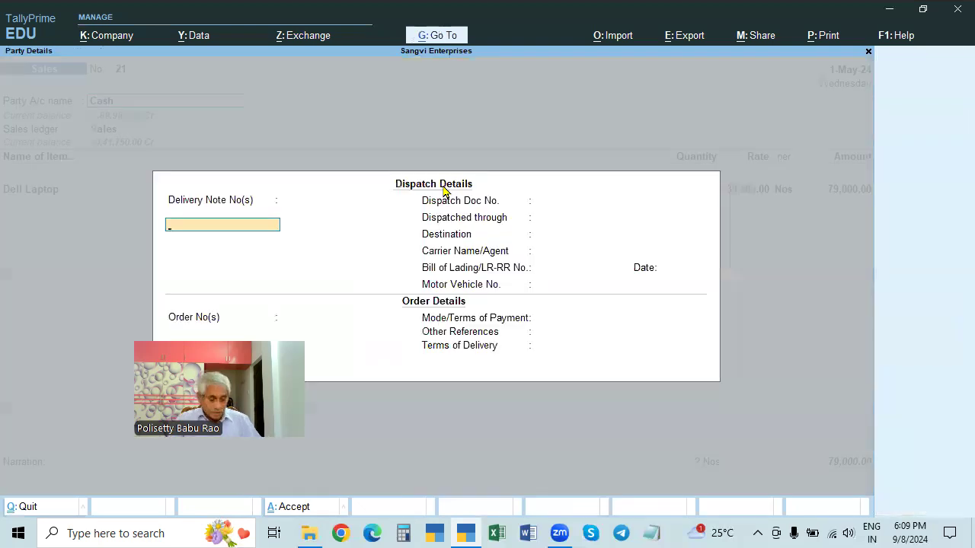
{"action": "key", "text": "Escape"}
{"action": "key", "text": "Return"}
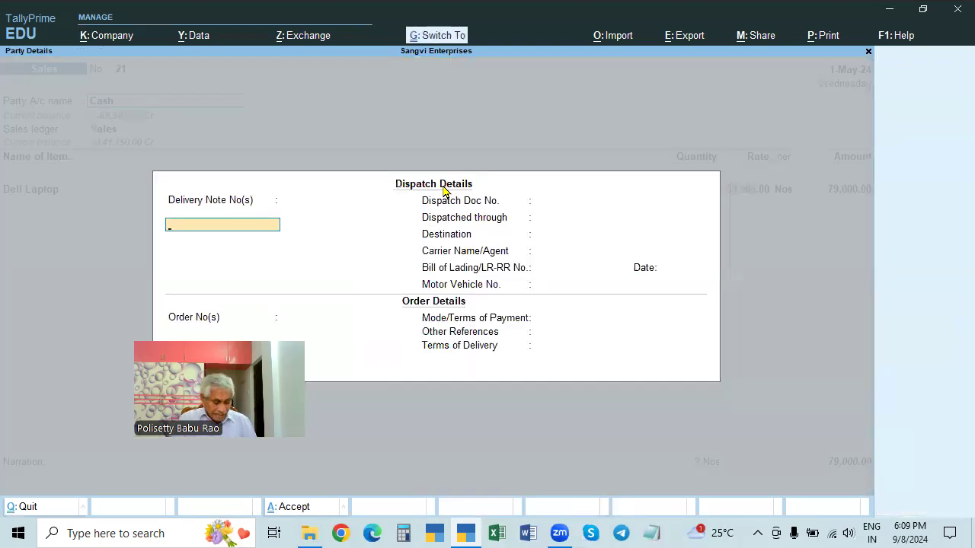
{"action": "key", "text": "ctrl+a"}
{"action": "left_click_drag", "start_coordinate": [220, 364], "coordinate": [123, 400]}
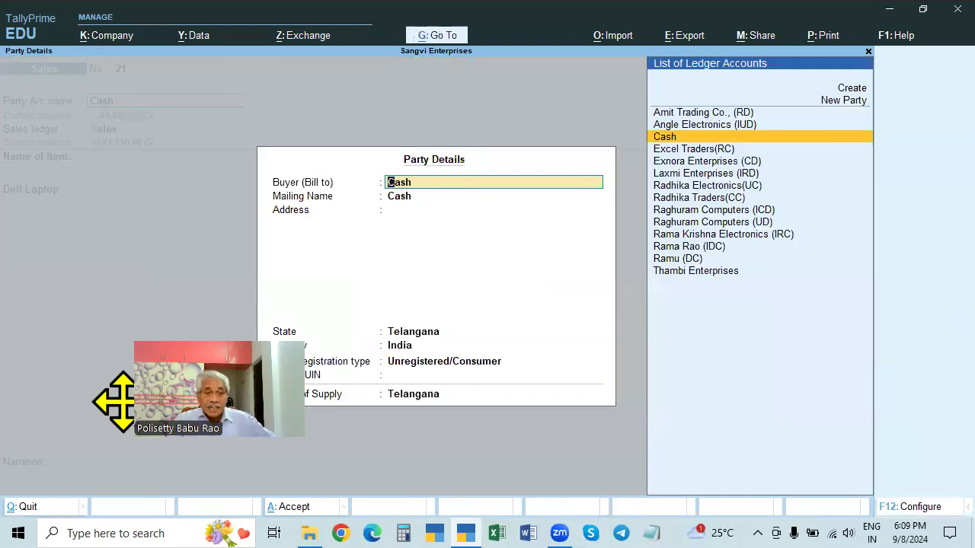
{"action": "left_click", "coordinate": [417, 334]}
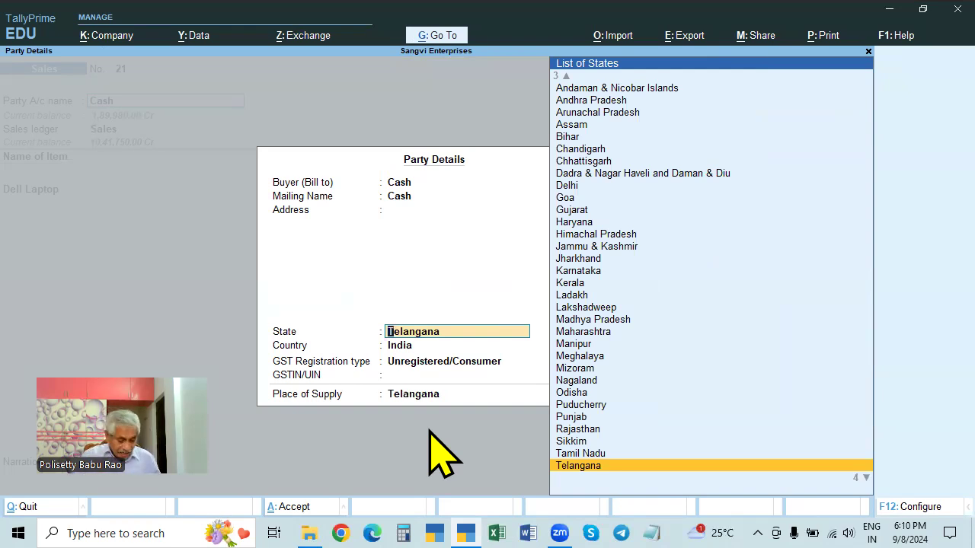
{"action": "key", "text": "ctrl+a"}
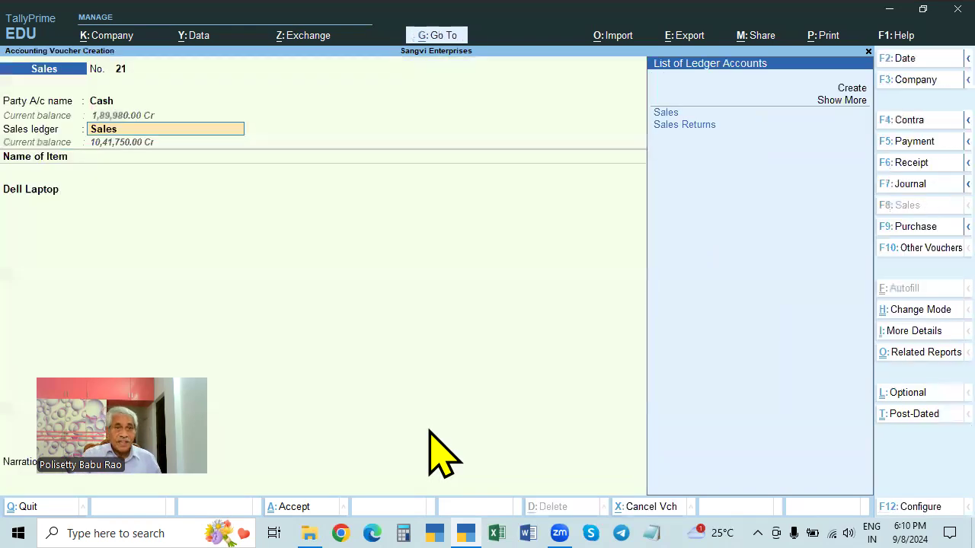
Keep the Dell Laptop line as entered and add the CGST ledger below it.
{"action": "left_click", "coordinate": [43, 195]}
{"action": "key", "text": "Return"}
{"action": "key", "text": "Return"}
{"action": "key", "text": "Return"}
{"action": "key", "text": "Return"}
{"action": "key", "text": "Return"}
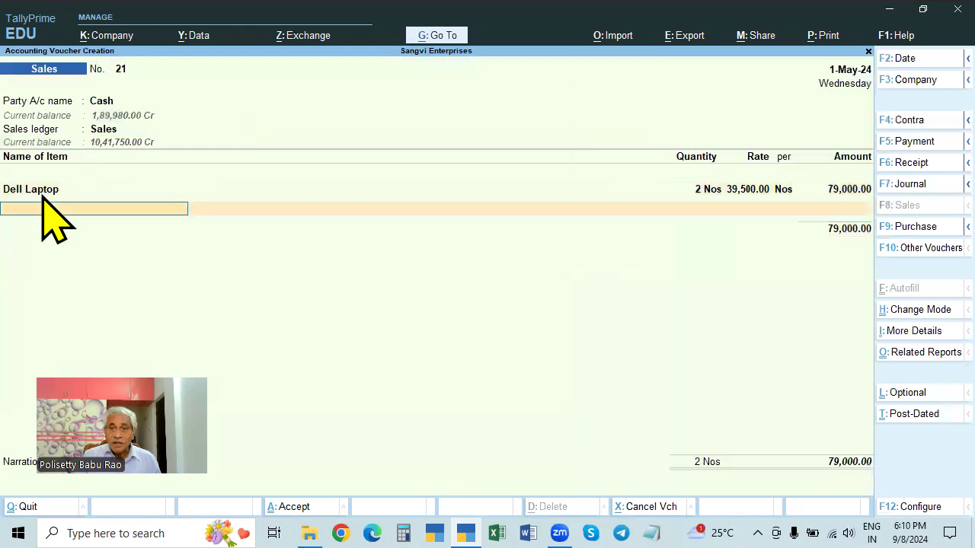
{"action": "type", "text": "cgst"}
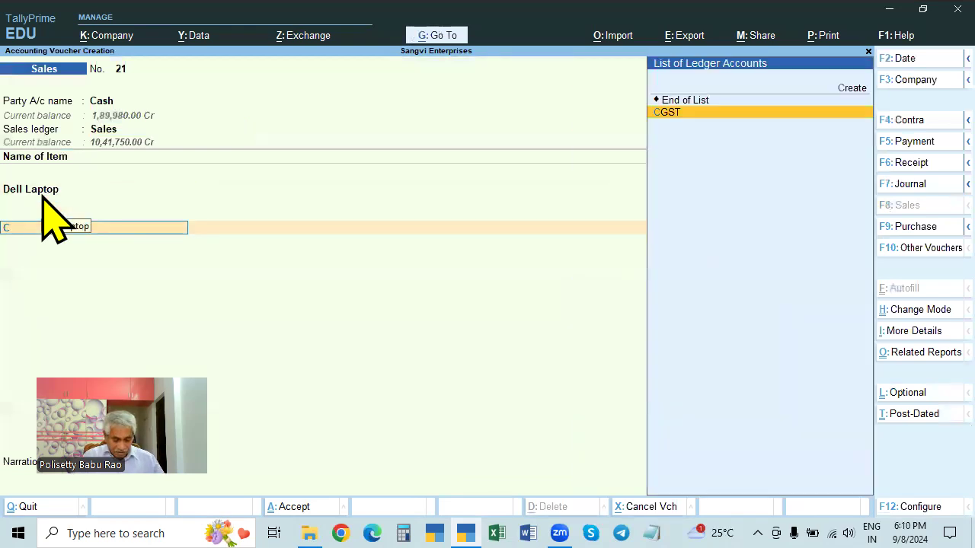
{"action": "key", "text": "Return"}
{"action": "key", "text": "Return"}
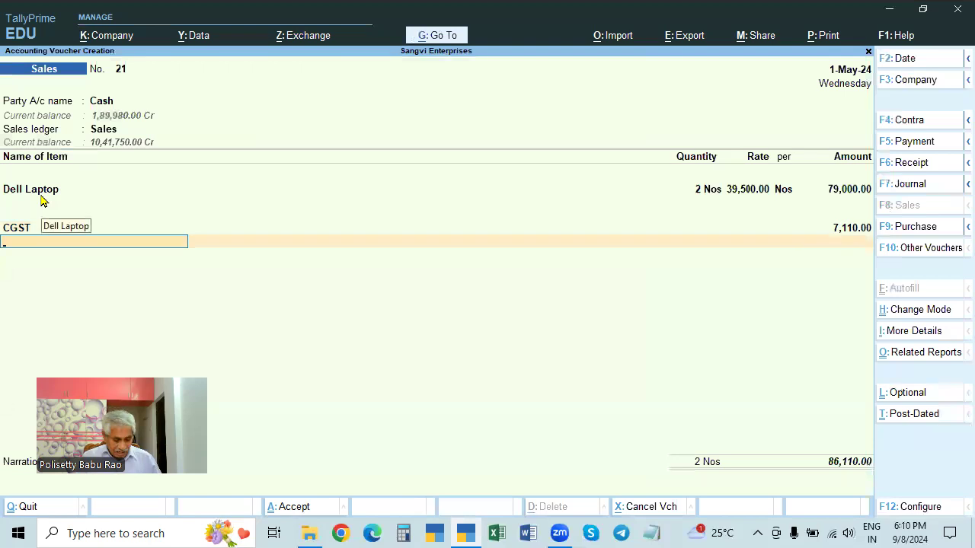
Add the SGST ledger below CGST and save the cash sales voucher.
{"action": "type", "text": "Sgst"}
{"action": "key", "text": "Return"}
{"action": "key", "text": "Return"}
{"action": "key", "text": "Return"}
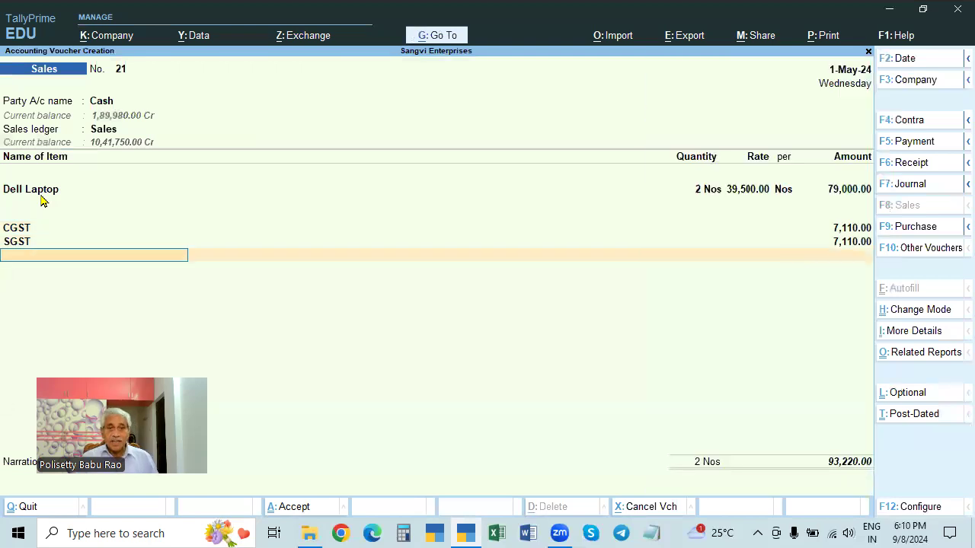
{"action": "key", "text": "Return"}
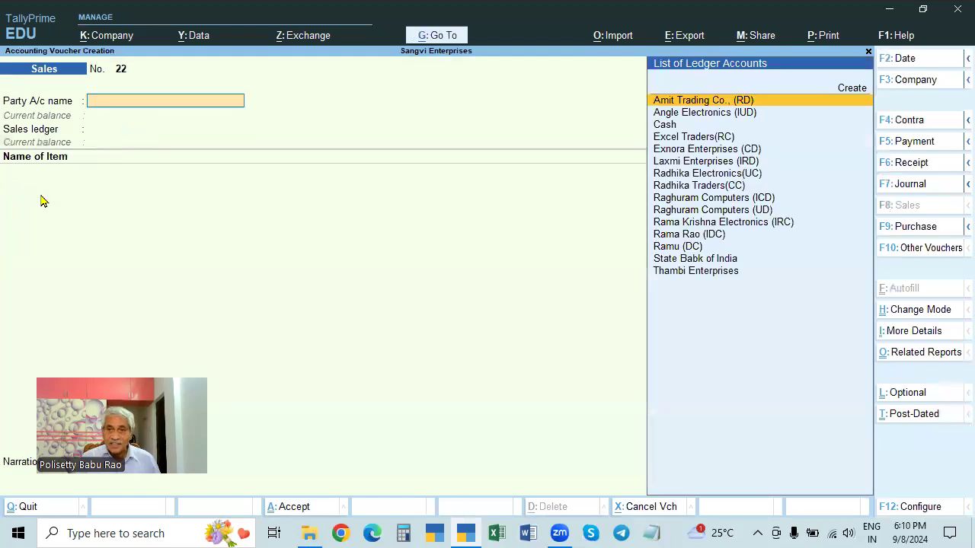
{"action": "key", "text": "Down"}
{"action": "key", "text": "Down"}
{"action": "key", "text": "Down"}
{"action": "key", "text": "Down"}
{"action": "key", "text": "Down"}
{"action": "key", "text": "Down"}
{"action": "key", "text": "Up"}
{"action": "key", "text": "Up"}
{"action": "key", "text": "Up"}
{"action": "key", "text": "Up"}
Leave voucher creation and open sales voucher No. 21 of 1-May-24 from the Day Book.
{"action": "key", "text": "Escape"}
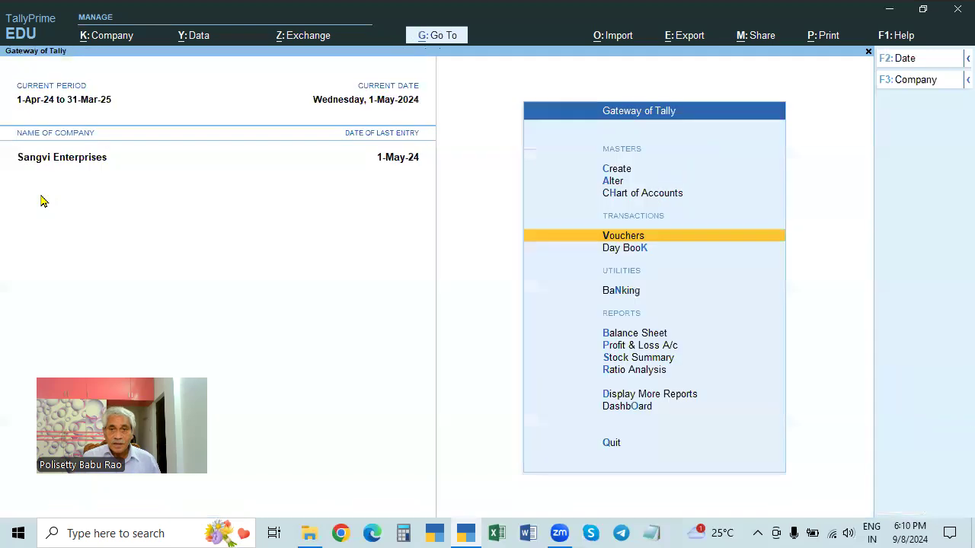
{"action": "key", "text": "Down"}
{"action": "key", "text": "Return"}
{"action": "key", "text": "Up"}
{"action": "key", "text": "Down"}
{"action": "key", "text": "Down"}
{"action": "key", "text": "Down"}
{"action": "key", "text": "Down"}
{"action": "key", "text": "Down"}
{"action": "key", "text": "Return"}
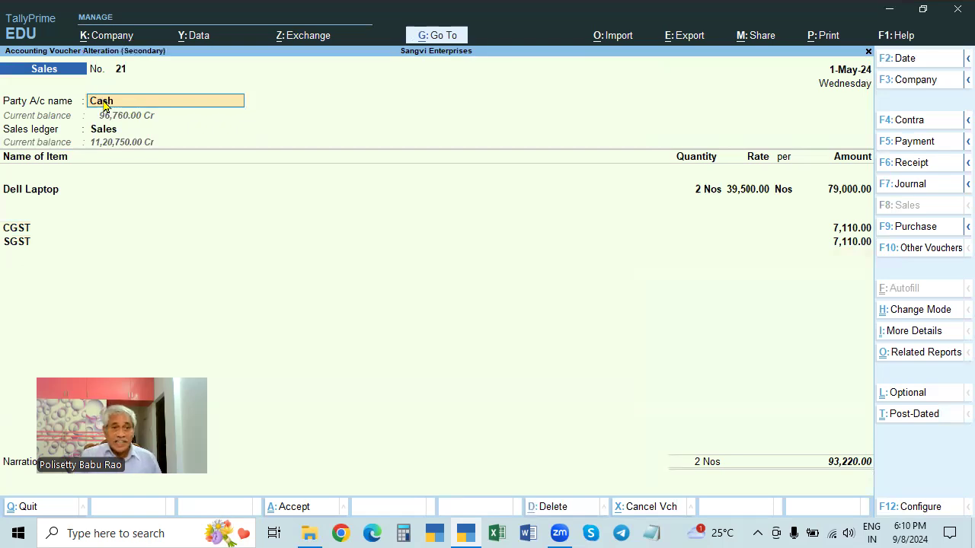
Examine the buyer, state, GST registration type and place of supply in the cash voucher's party details.
{"action": "key", "text": "Return"}
{"action": "key", "text": "ctrl+a"}
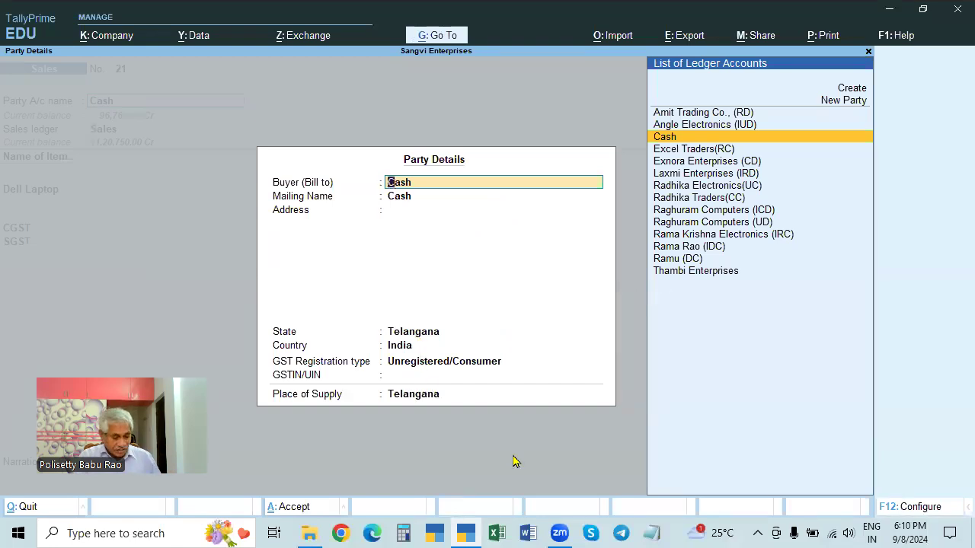
{"action": "key", "text": "ctrl+a"}
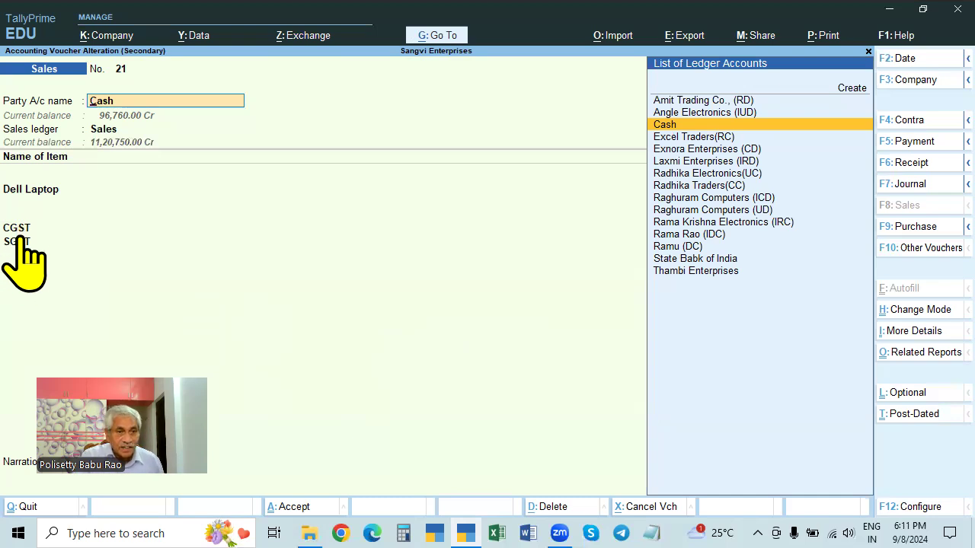
Go through the Dell Laptop line and the CGST and SGST entries of the voucher without changing them.
{"action": "left_click", "coordinate": [50, 192]}
{"action": "key", "text": "Return"}
{"action": "key", "text": "Return"}
{"action": "key", "text": "Return"}
{"action": "key", "text": "Return"}
{"action": "key", "text": "Return"}
{"action": "key", "text": "Return"}
{"action": "key", "text": "Return"}
{"action": "key", "text": "Return"}
{"action": "key", "text": "Return"}
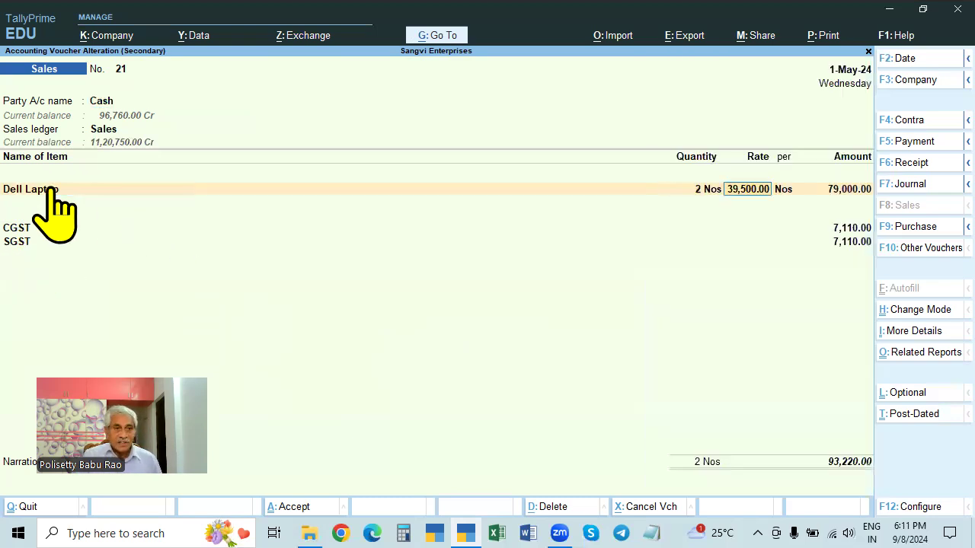
{"action": "key", "text": "Return"}
{"action": "key", "text": "Return"}
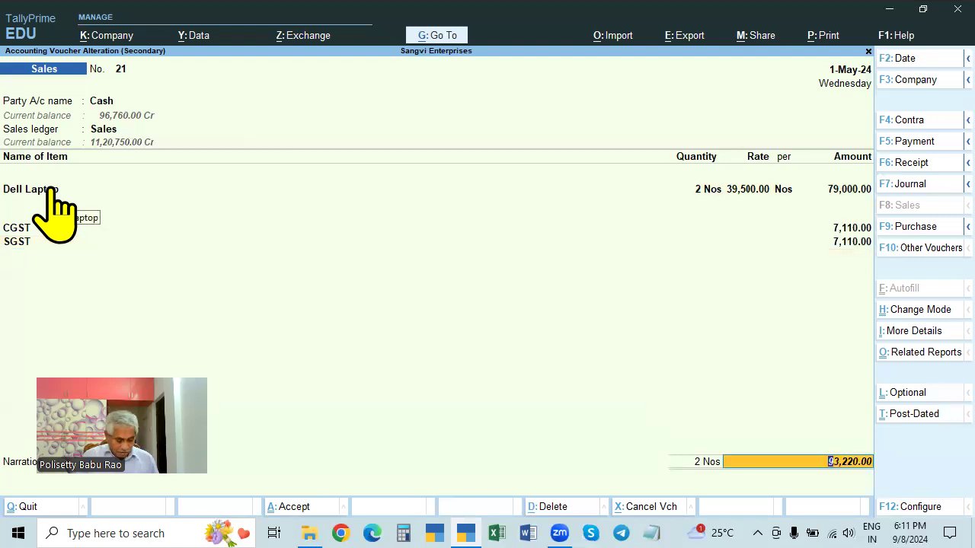
Preview the voucher's printed Tax Invoice, check its buyer and tax details, and return to the voucher.
{"action": "key", "text": "ctrl+p"}
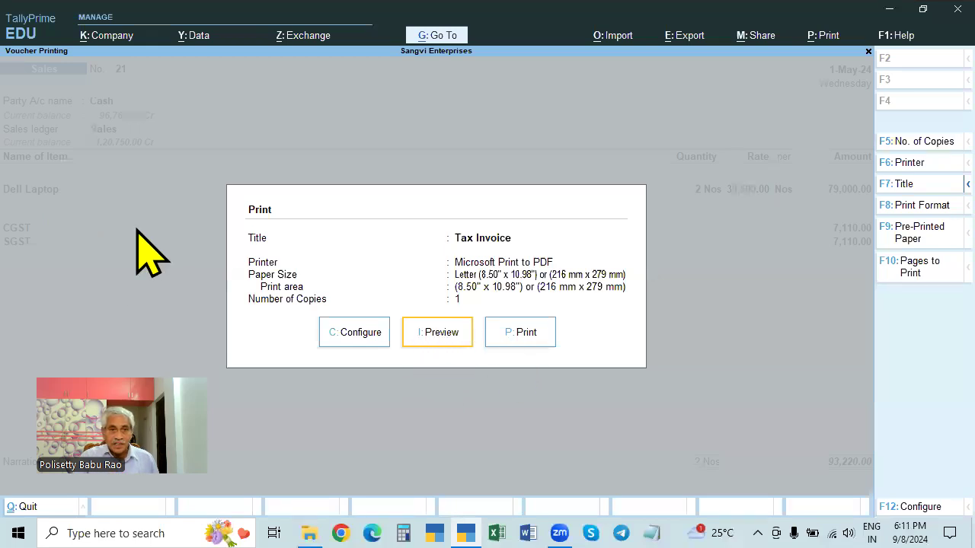
{"action": "left_click", "coordinate": [440, 333]}
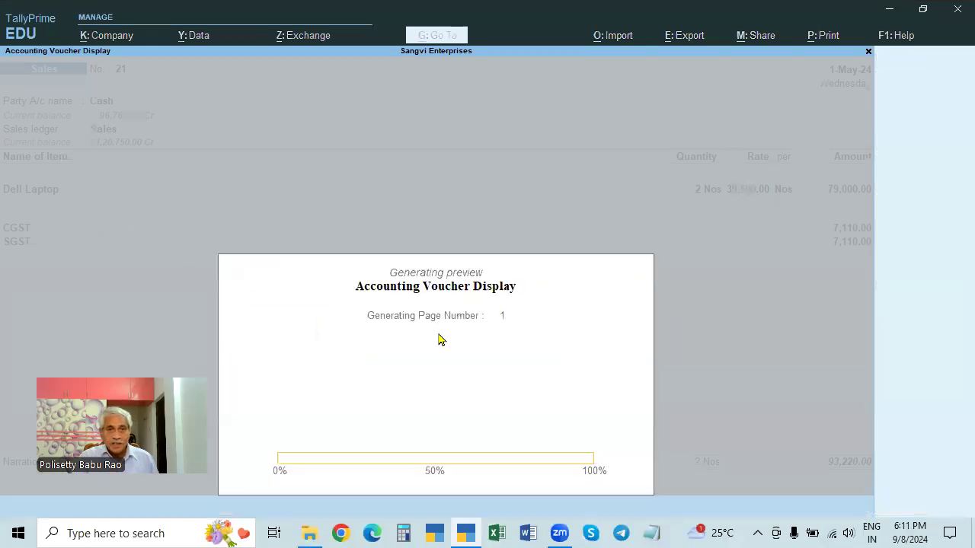
{"action": "left_click", "coordinate": [439, 340]}
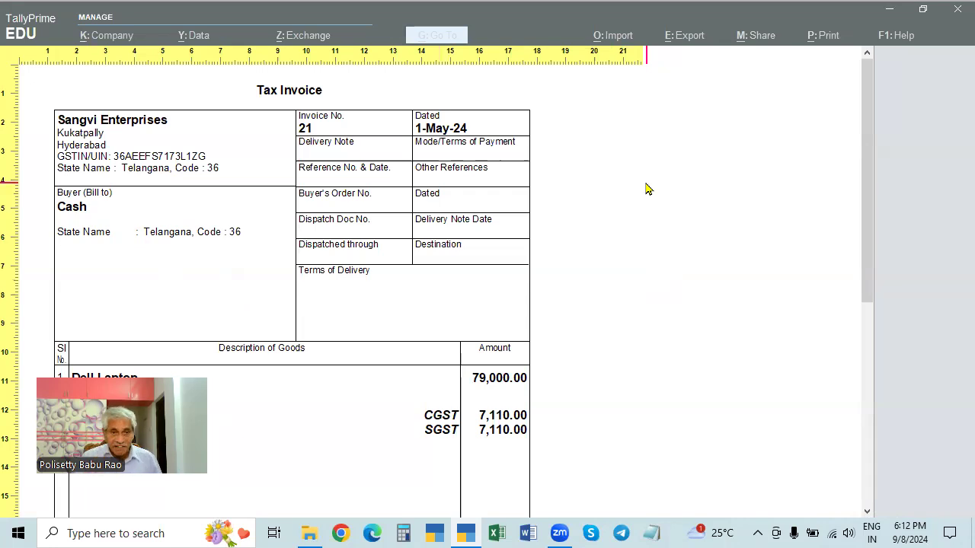
{"action": "key", "text": "Escape"}
{"action": "key", "text": "Escape"}
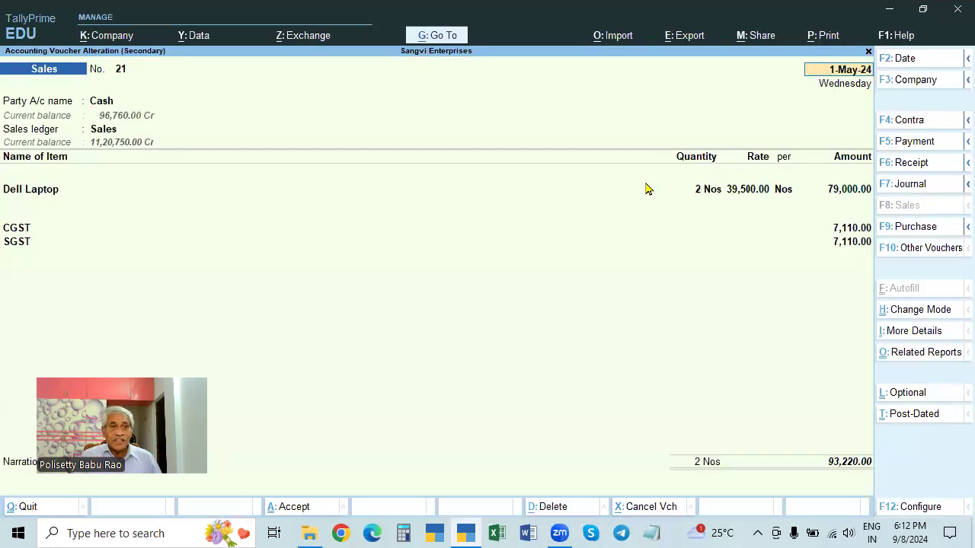
Reopen the Cash party account's dispatch details and examine the Buyer (Bill to) entry in its party details.
{"action": "left_click", "coordinate": [103, 107]}
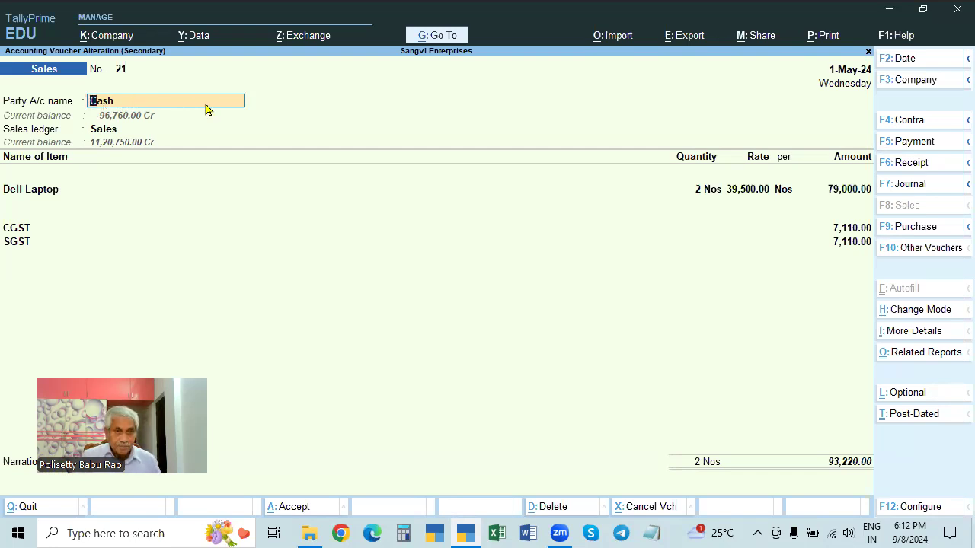
{"action": "key", "text": "Return"}
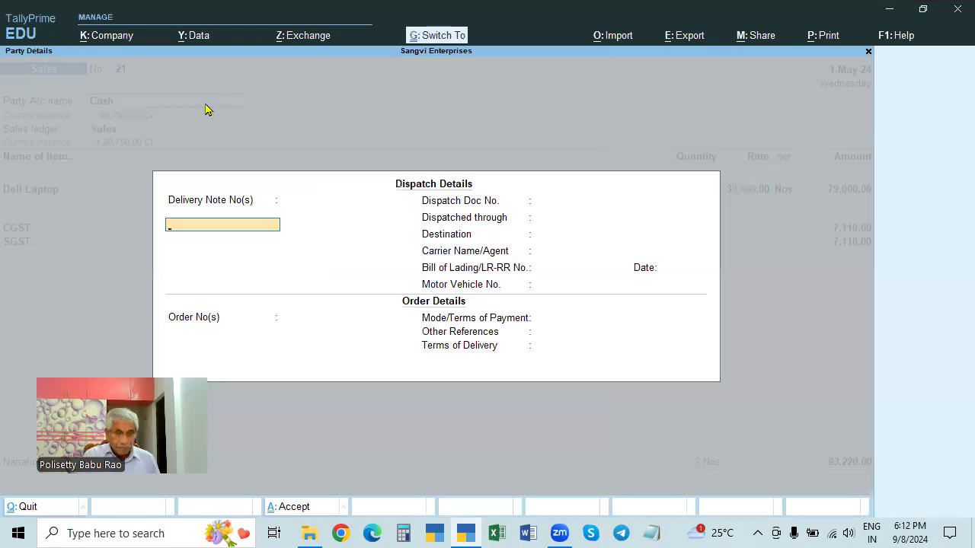
{"action": "key", "text": "ctrl+a"}
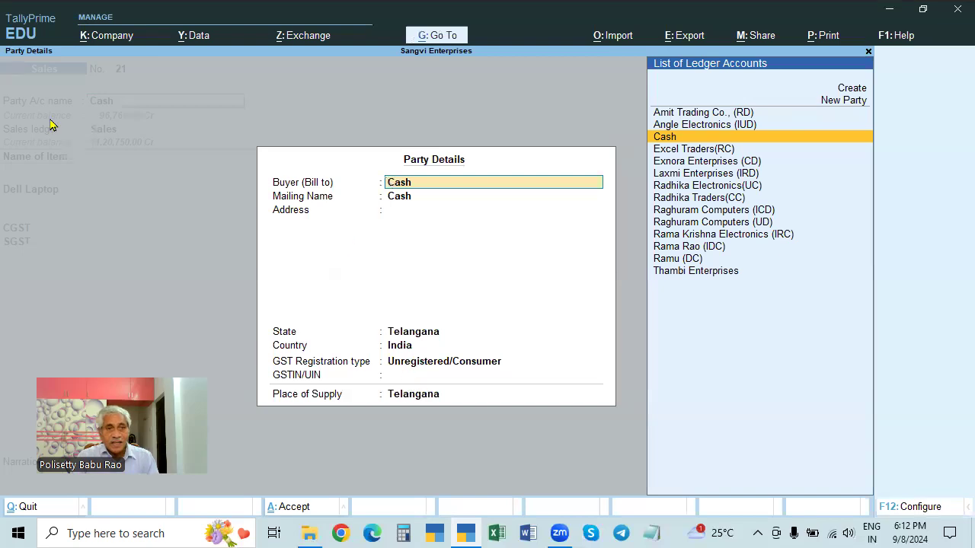
{"action": "key", "text": "BackSpace"}
{"action": "key", "text": "Escape"}
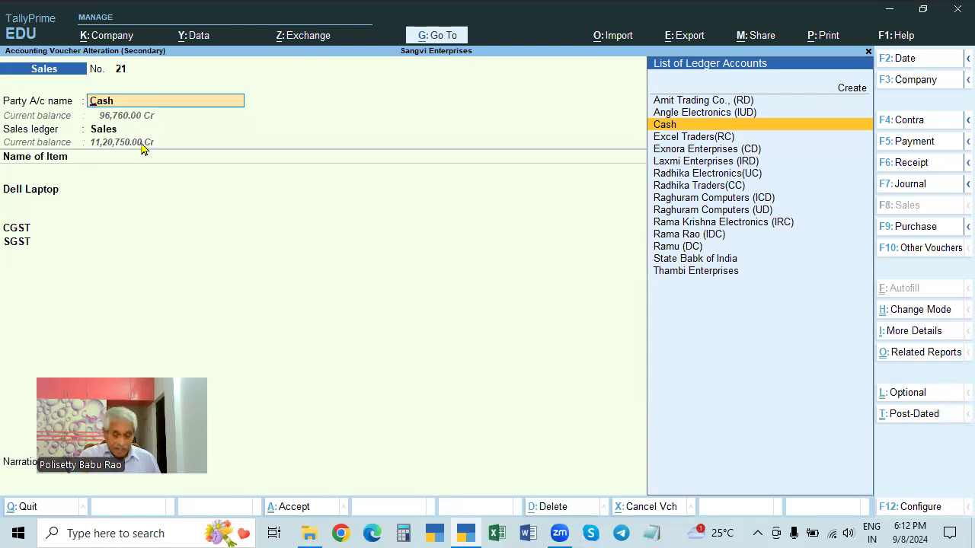
{"action": "key", "text": "Return"}
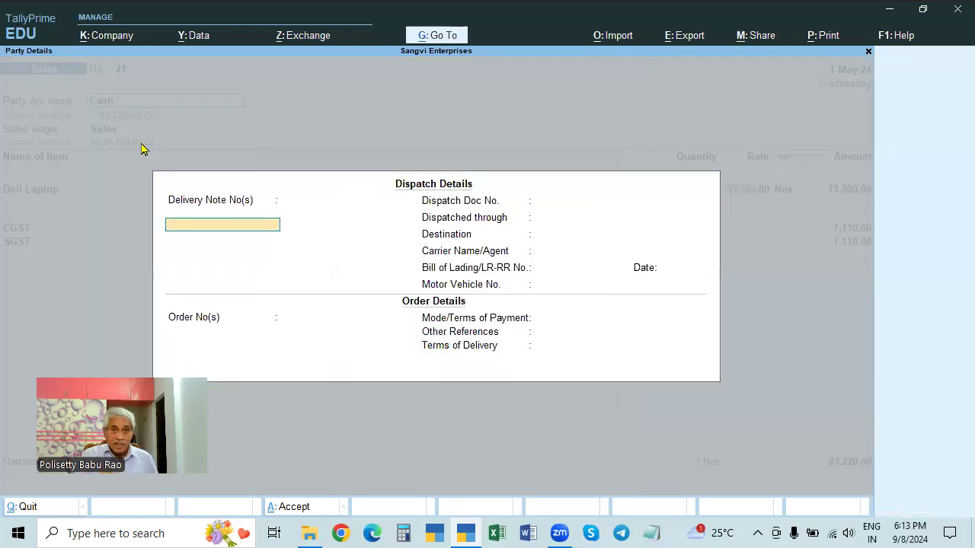
{"action": "key", "text": "ctrl+a"}
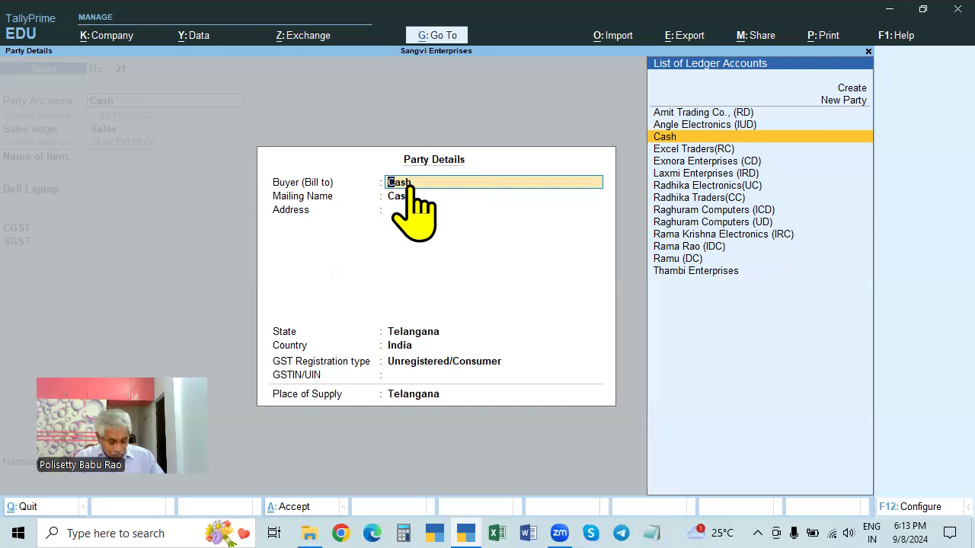
{"action": "key", "text": "alt+c"}
{"action": "key", "text": "Escape"}
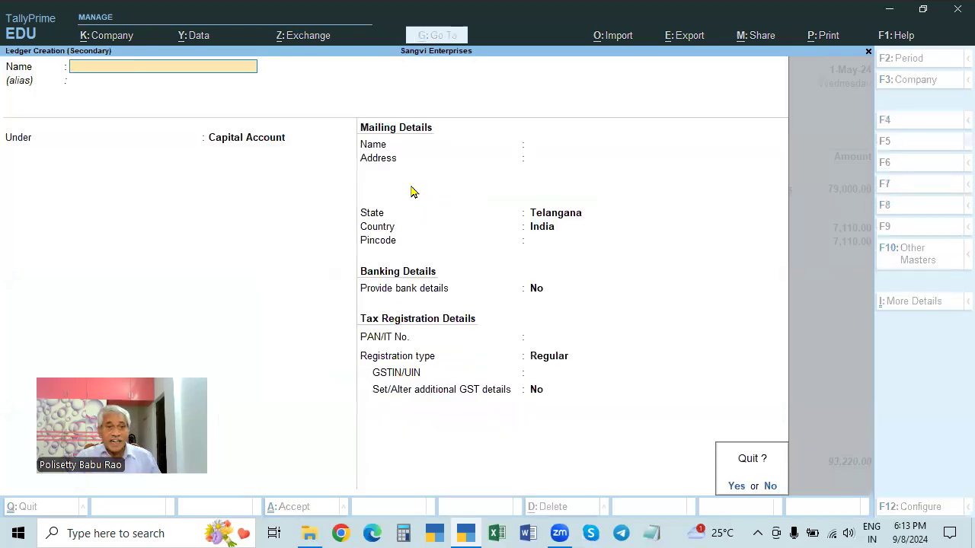
{"action": "key", "text": "y"}
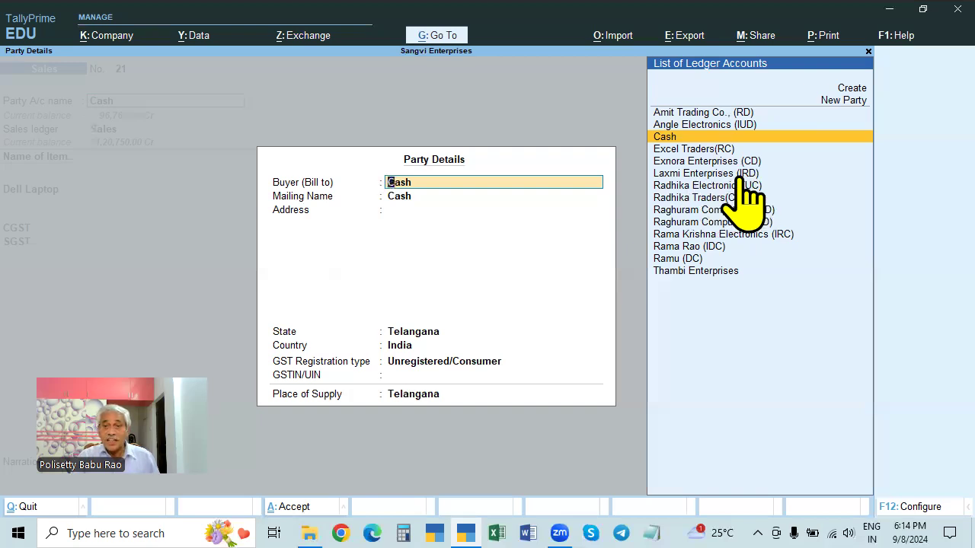
Set the cash voucher's Buyer (Bill to) to Laxmi Enterprises (IRD), accept its party details, and keep the Sales ledger and Dell Laptop line.
{"action": "left_click", "coordinate": [693, 177]}
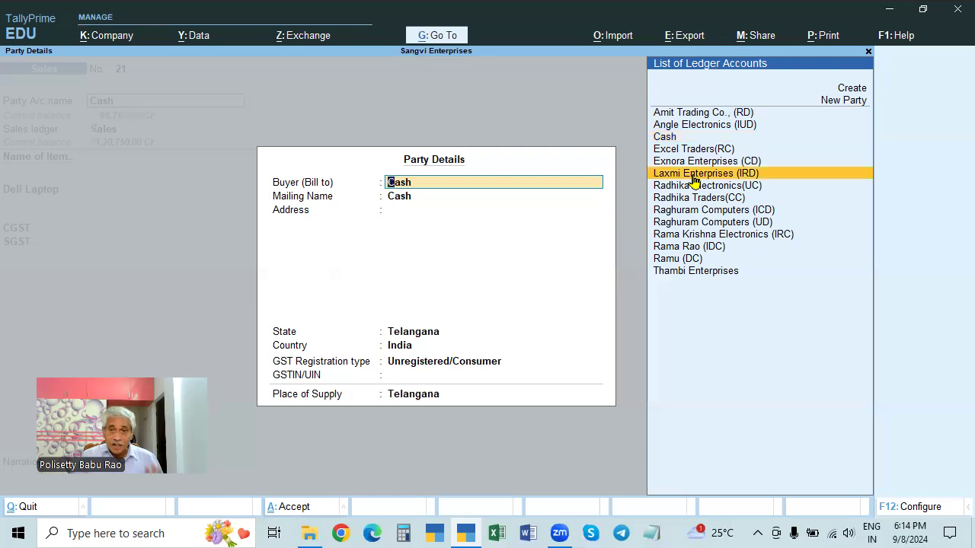
{"action": "left_click", "coordinate": [693, 177]}
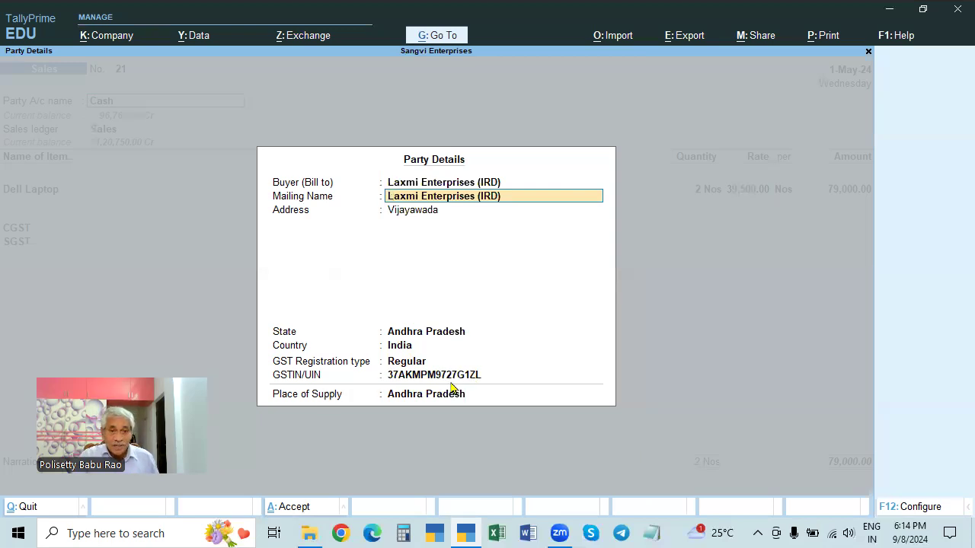
{"action": "key", "text": "ctrl"}
{"action": "key", "text": "ctrl+a"}
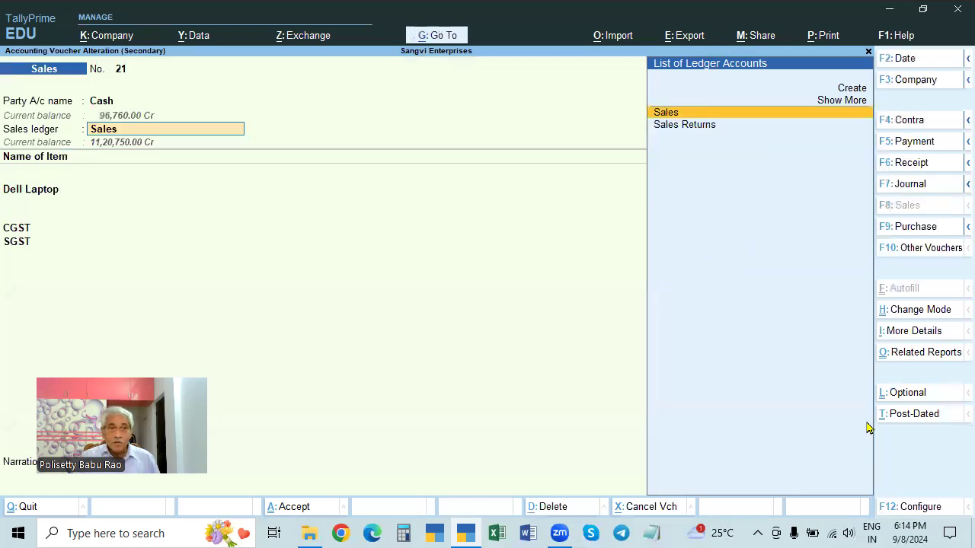
{"action": "key", "text": "Return"}
{"action": "key", "text": "Return"}
{"action": "key", "text": "Return"}
{"action": "key", "text": "Return"}
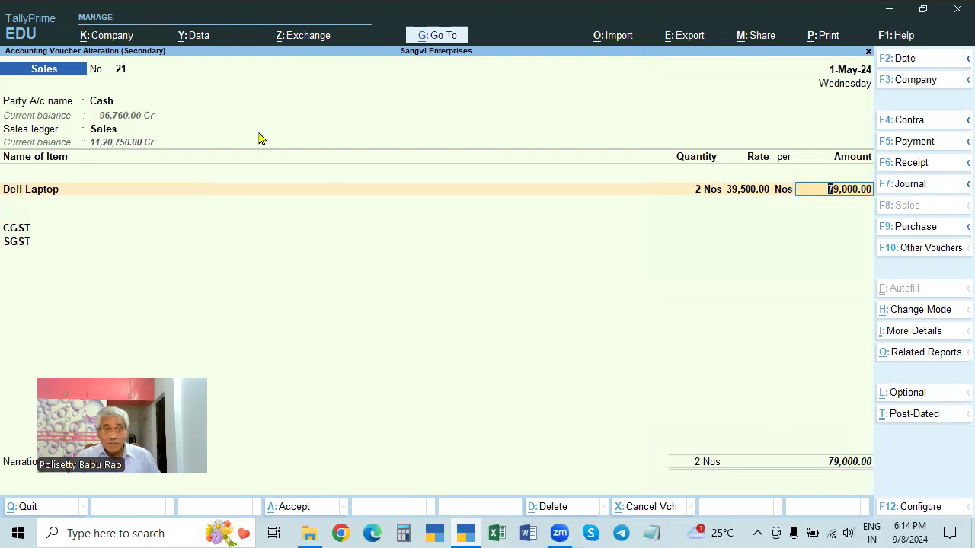
Reopen the Cash party account's dispatch and party details, check the Buyer (Bill to) entry, and return to the voucher.
{"action": "left_click", "coordinate": [109, 100]}
{"action": "key", "text": "Return"}
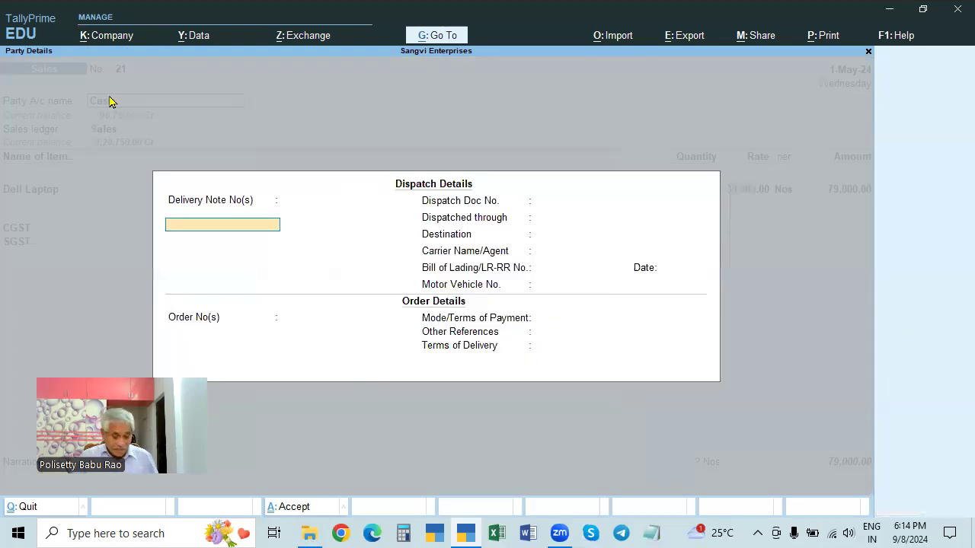
{"action": "key", "text": "ctrl+a"}
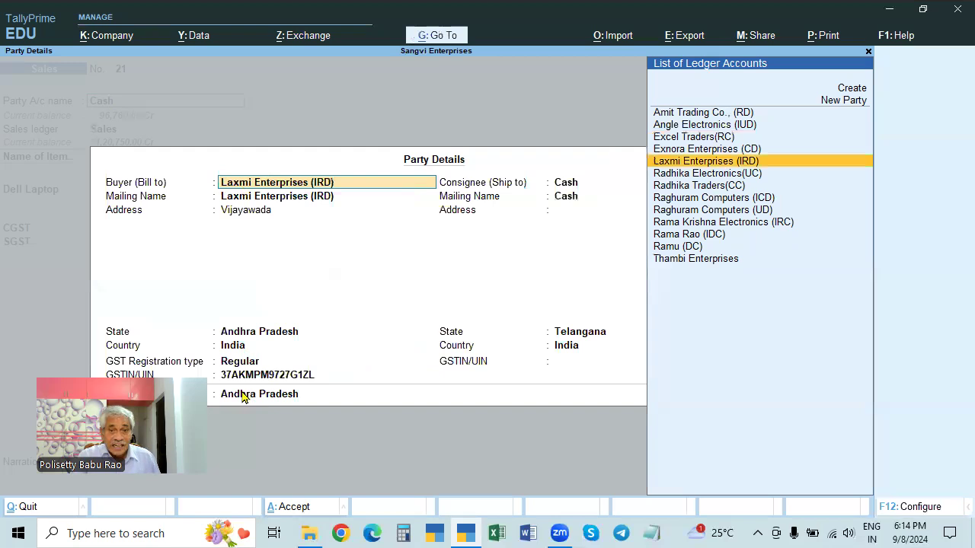
{"action": "key", "text": "BackSpace"}
{"action": "key", "text": "Escape"}
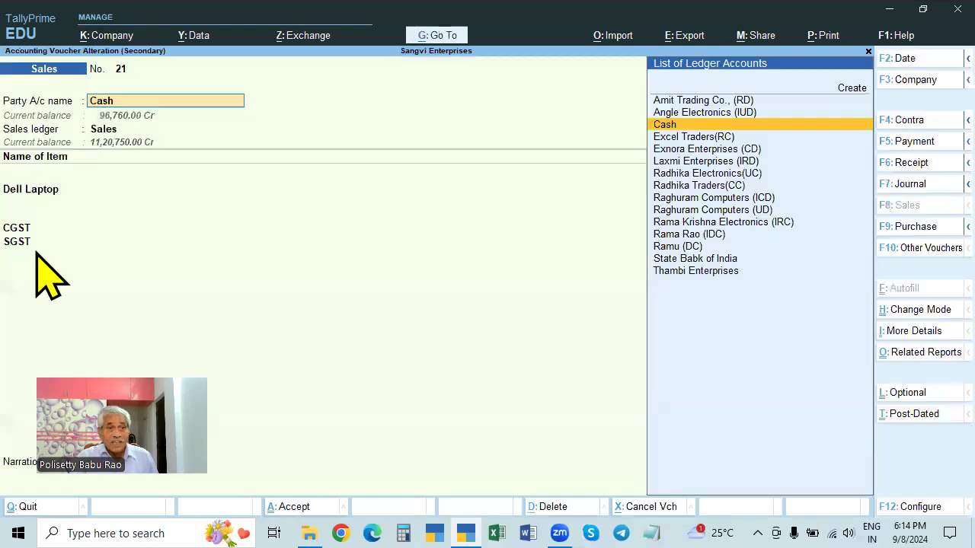
Keep the Dell Laptop line as entered and replace the voucher's CGST ledger with IGST.
{"action": "left_click", "coordinate": [57, 190]}
{"action": "key", "text": "Return"}
{"action": "key", "text": "Return"}
{"action": "key", "text": "Return"}
{"action": "key", "text": "Return"}
{"action": "key", "text": "Return"}
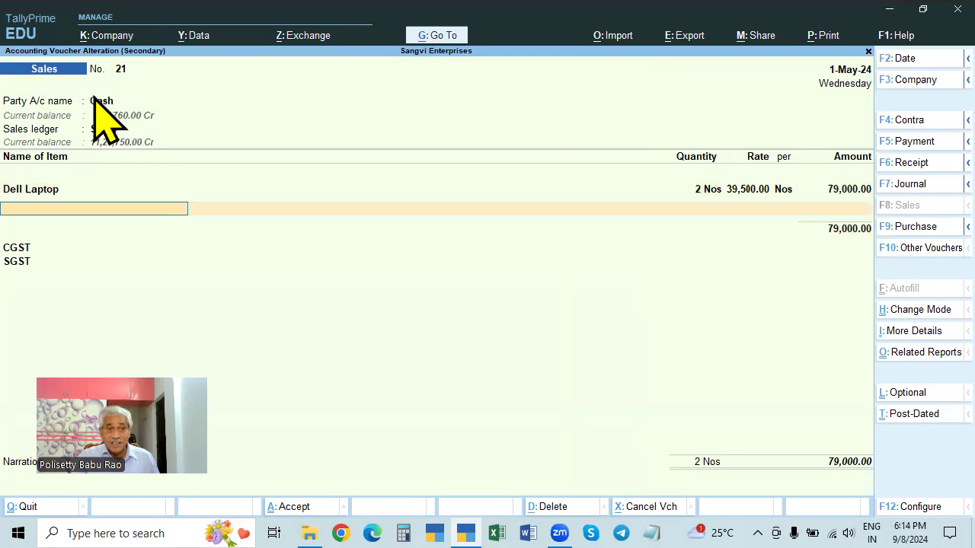
{"action": "key", "text": "Return"}
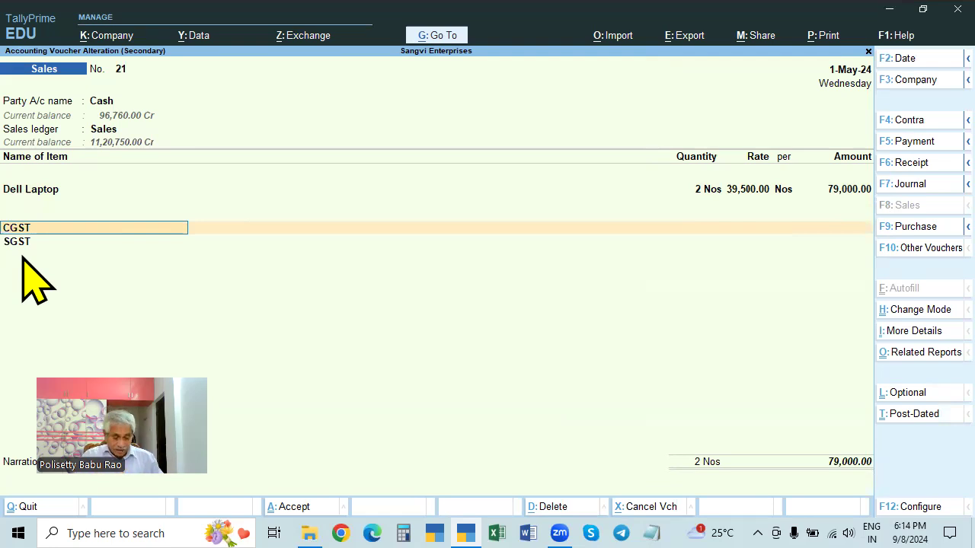
{"action": "type", "text": "Igst"}
{"action": "key", "text": "Return"}
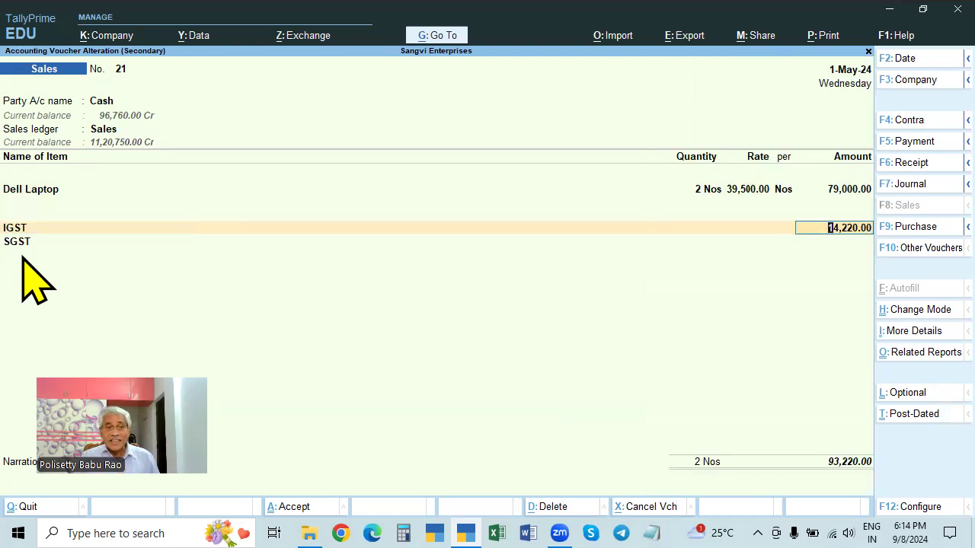
{"action": "key", "text": "Return"}
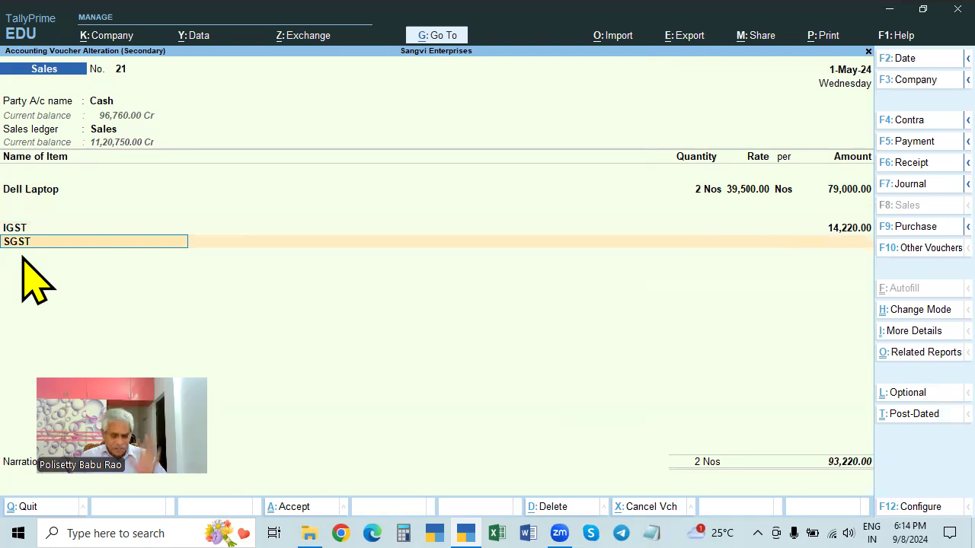
Clear the SGST ledger by ending the tax list after IGST, and accept the altered cash sales voucher.
{"action": "key", "text": "BackSpace"}
{"action": "key", "text": "Up"}
{"action": "key", "text": "Up"}
{"action": "key", "text": "Up"}
{"action": "key", "text": "Up"}
{"action": "key", "text": "Up"}
{"action": "key", "text": "Up"}
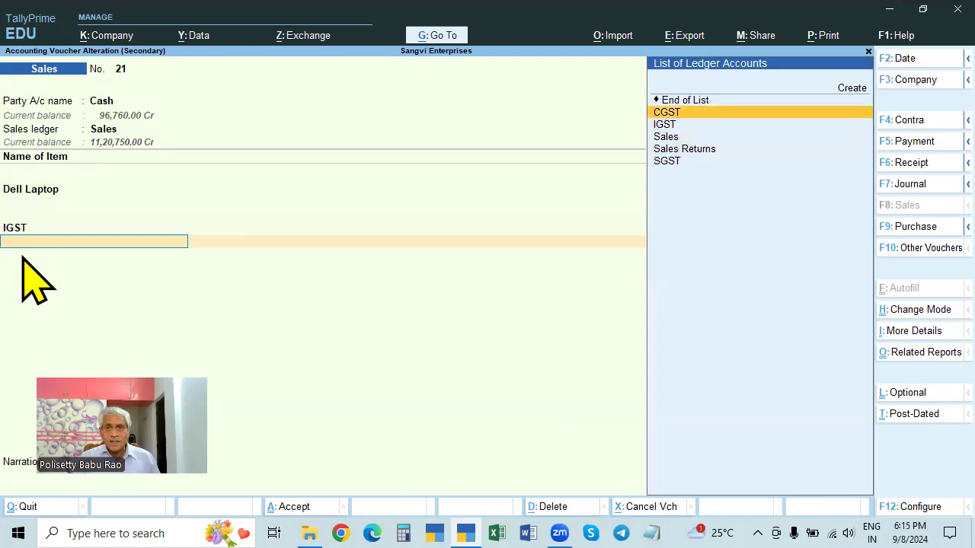
{"action": "key", "text": "Return"}
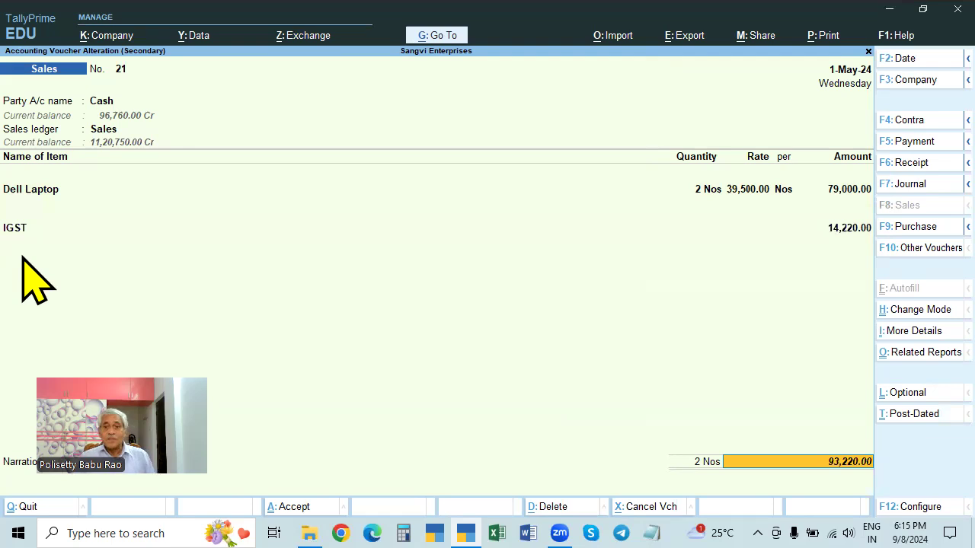
{"action": "key", "text": "Return"}
{"action": "key", "text": "Return"}
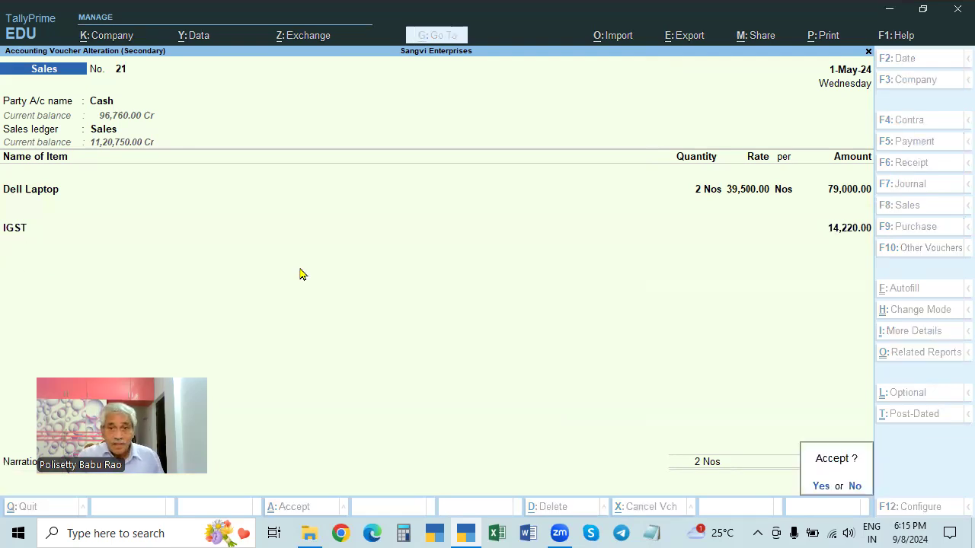
{"action": "key", "text": "Return"}
Preview the cash voucher's Tax Invoice, check its buyer, state and IGST details, and return to the Day Book.
{"action": "key", "text": "Return"}
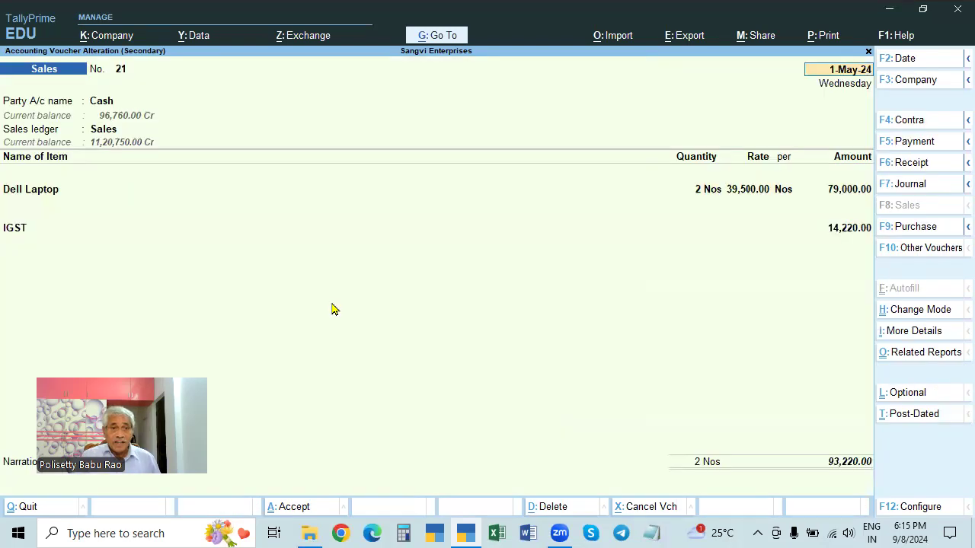
{"action": "key", "text": "ctrl"}
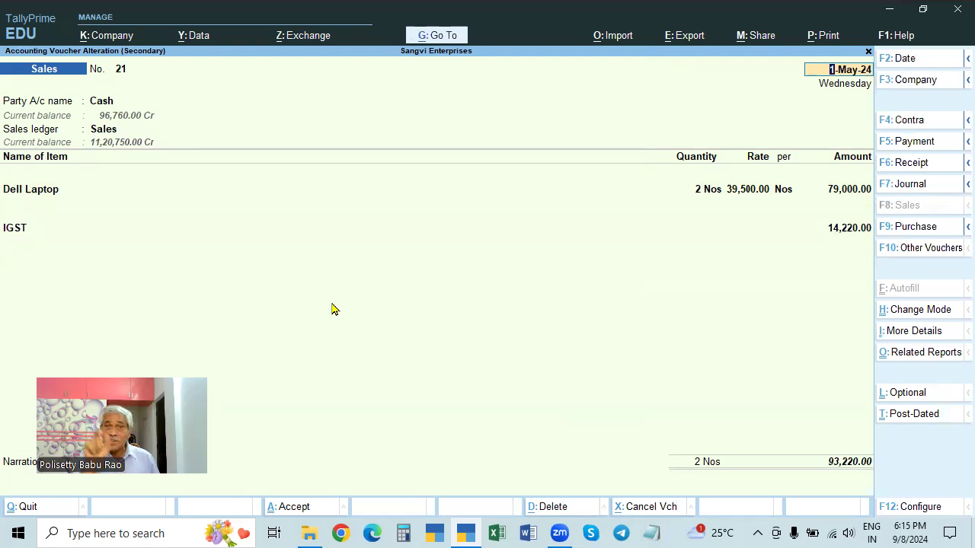
{"action": "key", "text": "ctrl+p"}
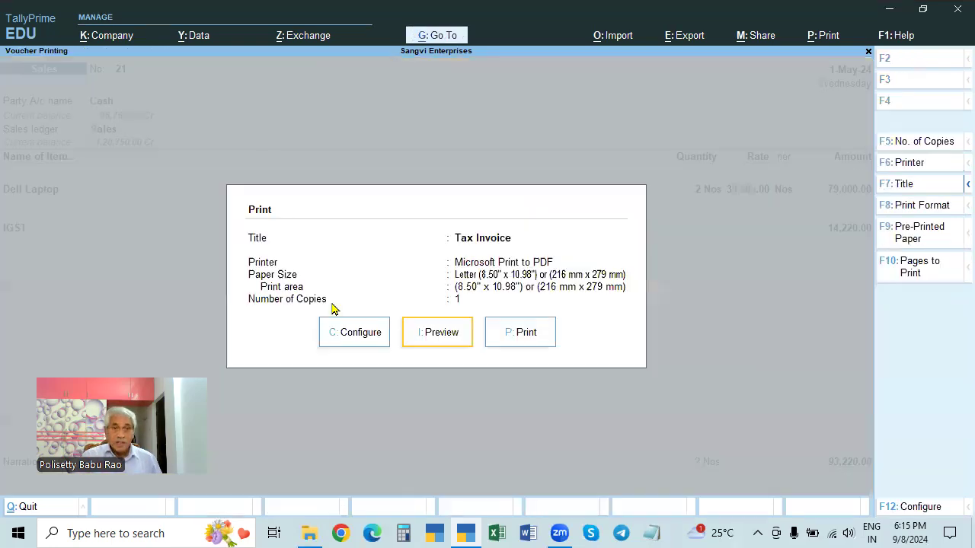
{"action": "left_click", "coordinate": [437, 344]}
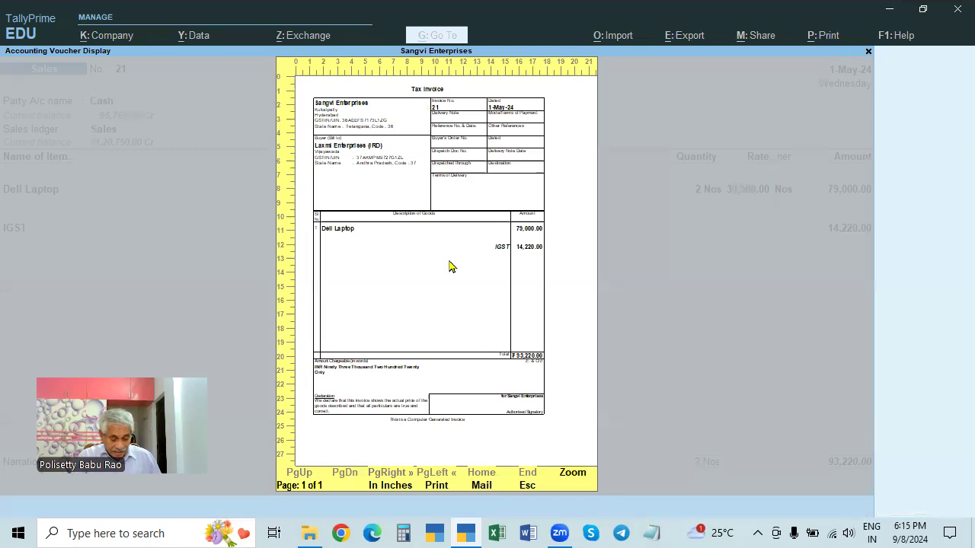
{"action": "left_click", "coordinate": [449, 267]}
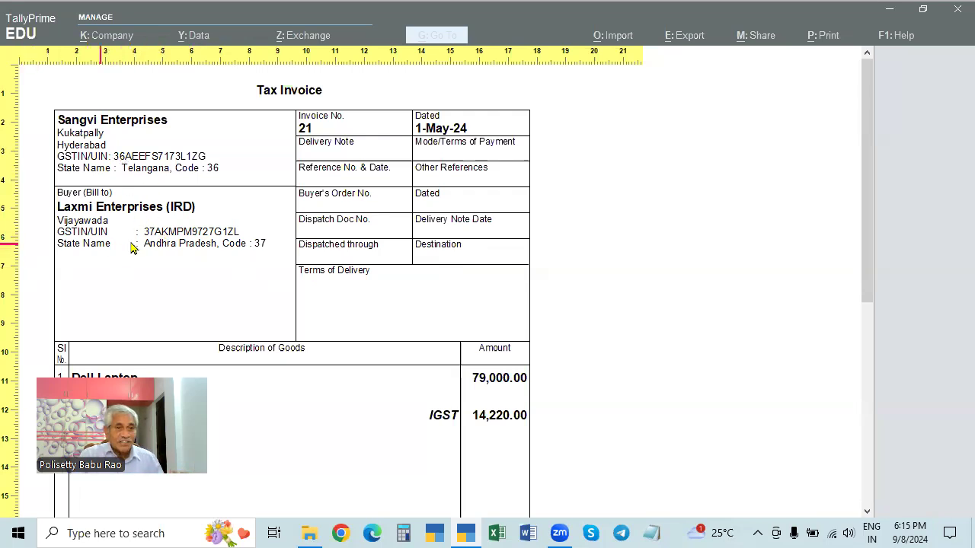
{"action": "scroll", "coordinate": [276, 357], "scroll_direction": "down", "scroll_amount": 1}
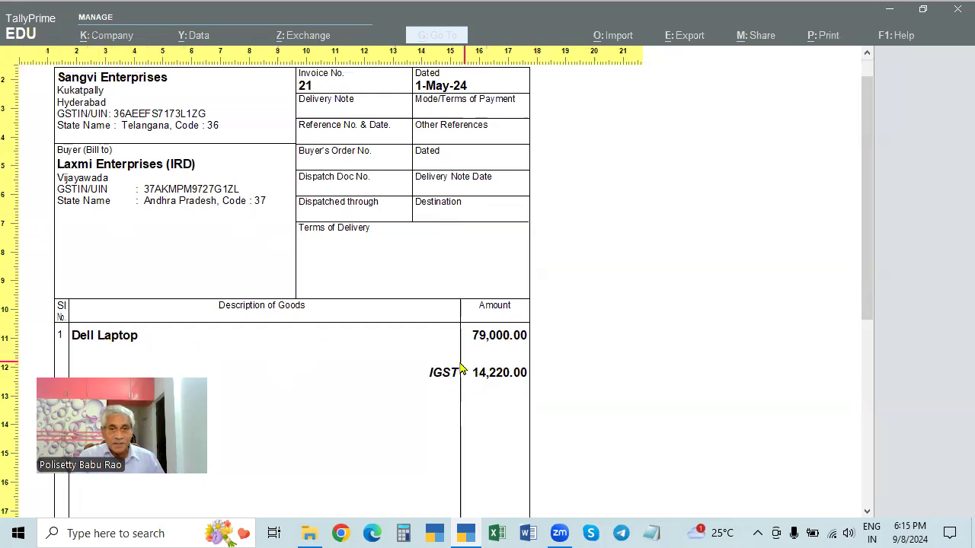
{"action": "scroll", "coordinate": [513, 385], "scroll_direction": "down", "scroll_amount": 3}
{"action": "scroll", "coordinate": [512, 392], "scroll_direction": "up", "scroll_amount": 2}
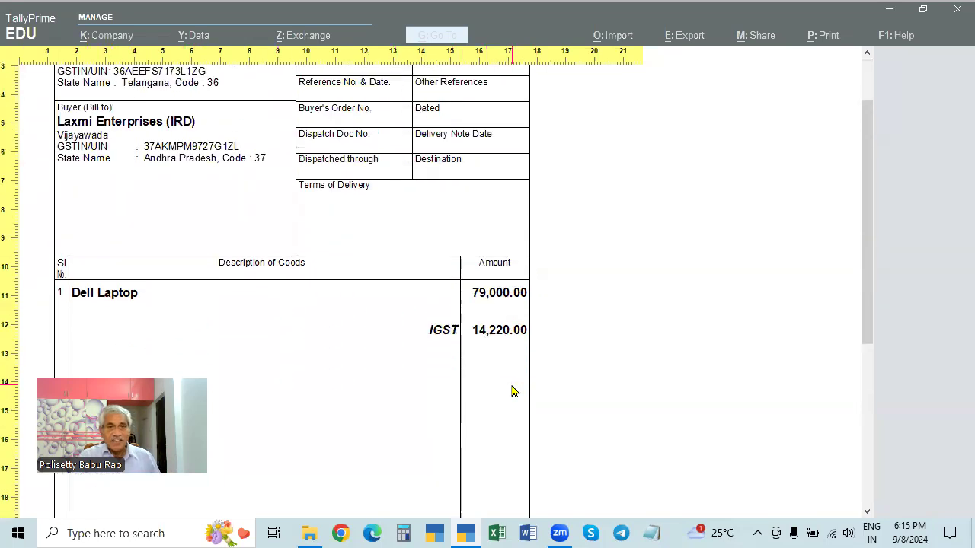
{"action": "scroll", "coordinate": [513, 392], "scroll_direction": "up", "scroll_amount": 2}
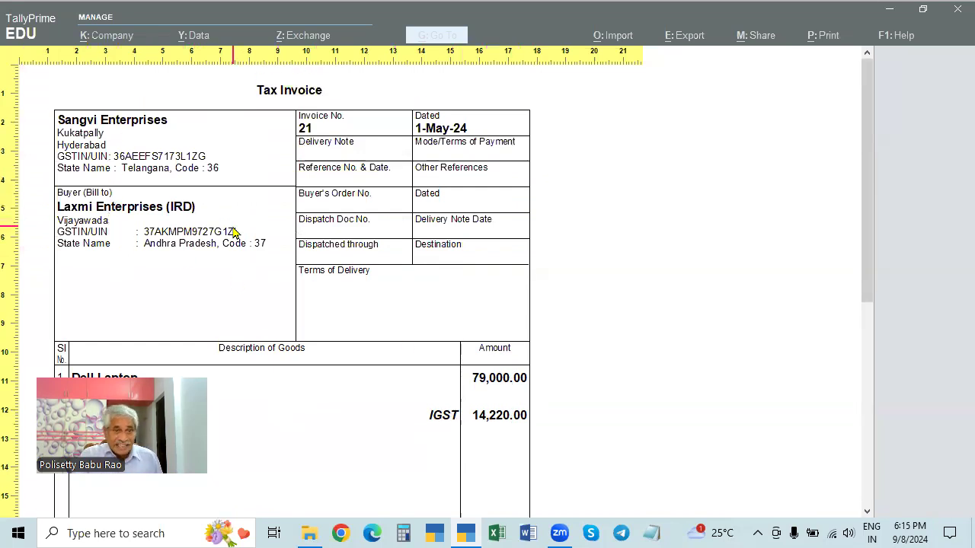
{"action": "key", "text": "Escape"}
{"action": "key", "text": "Escape"}
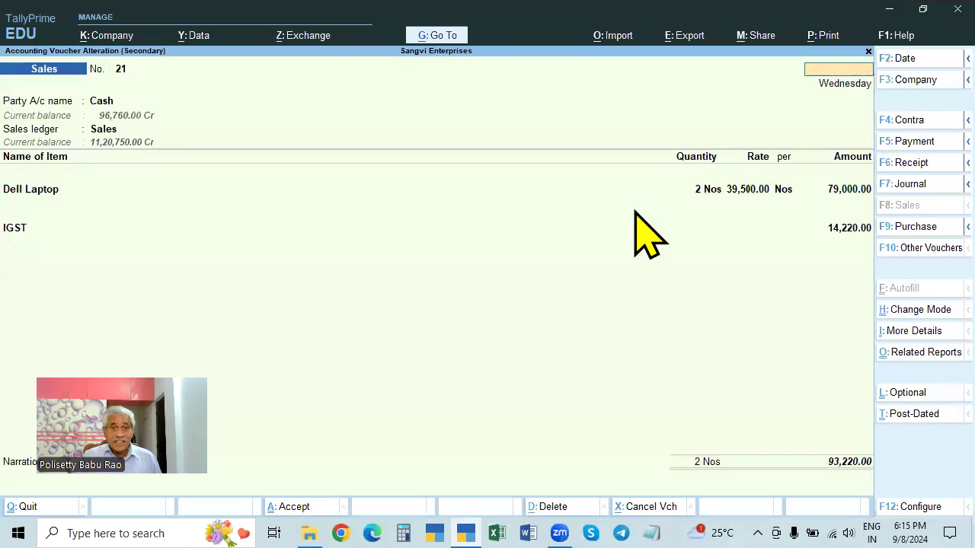
{"action": "key", "text": "Escape"}
{"action": "key", "text": "Return"}
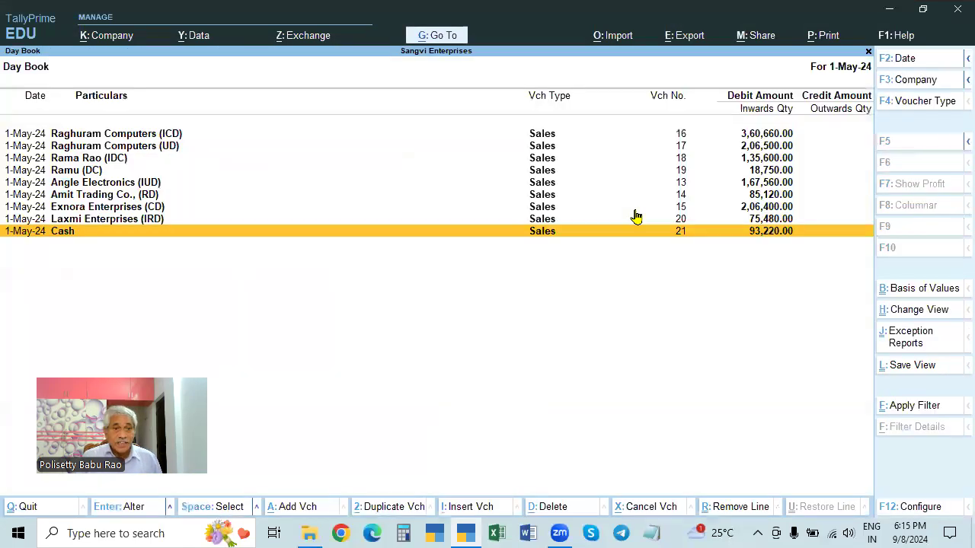
Open the Laxmi Enterprises (IRD) sales voucher no. 20, examine its Tax Invoice preview, and return to the Day Book.
{"action": "left_click", "coordinate": [635, 219]}
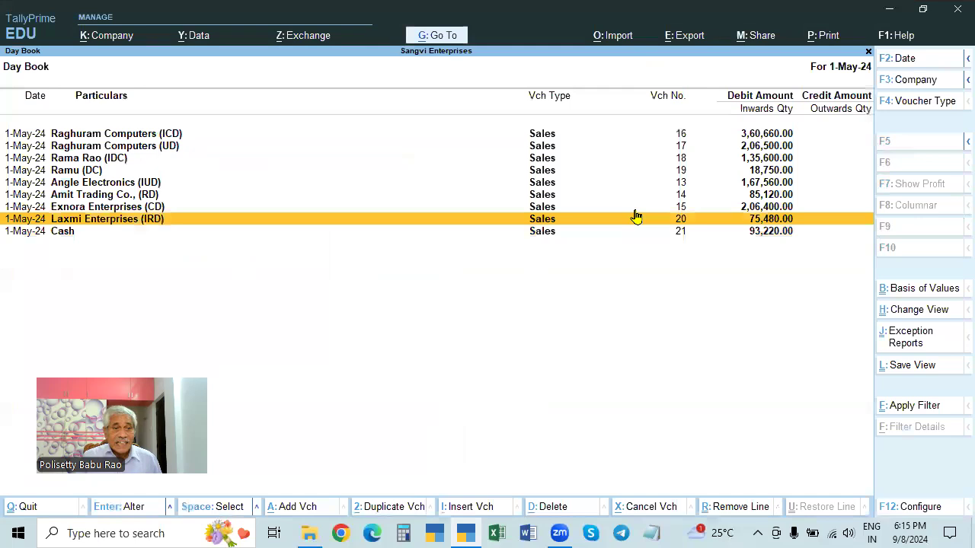
{"action": "left_click", "coordinate": [635, 218]}
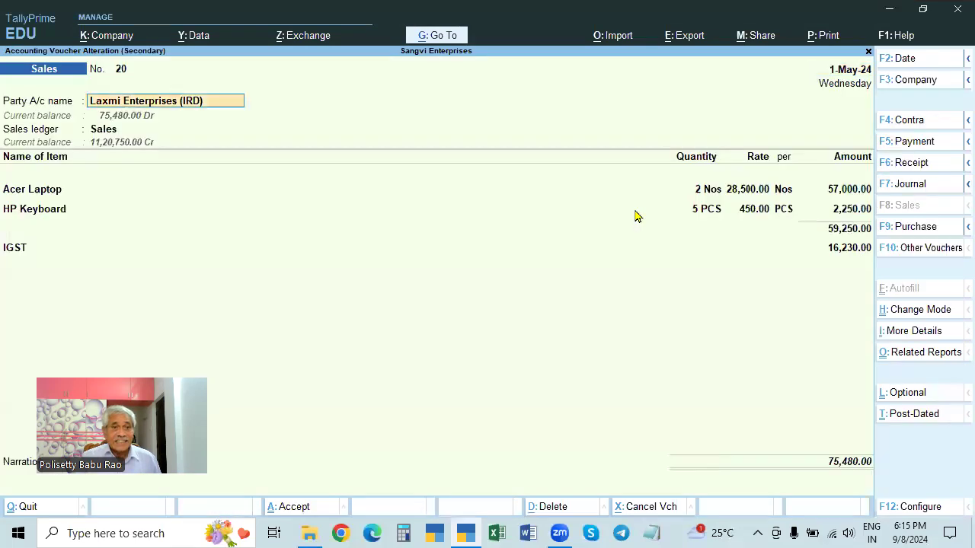
{"action": "key", "text": "ctrl+p"}
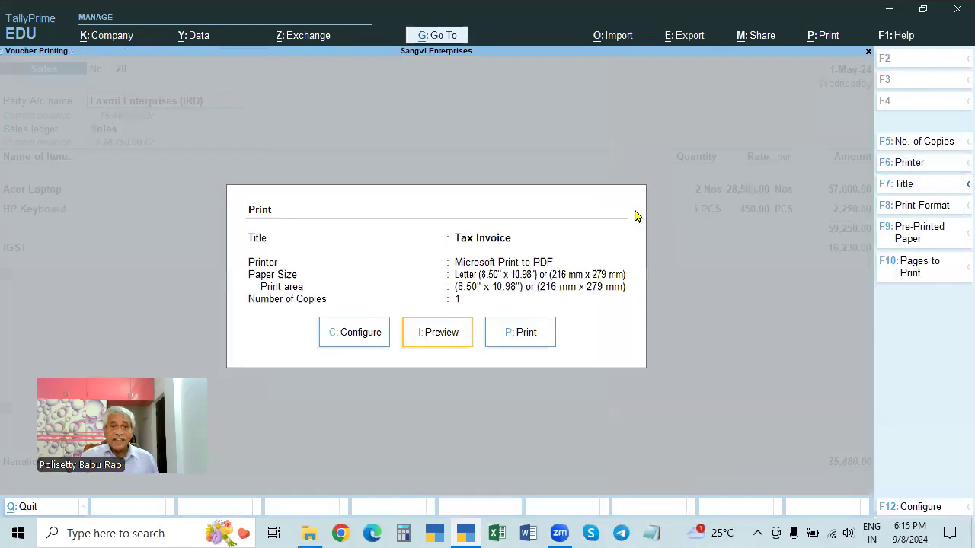
{"action": "left_click", "coordinate": [449, 329]}
{"action": "left_click", "coordinate": [465, 347]}
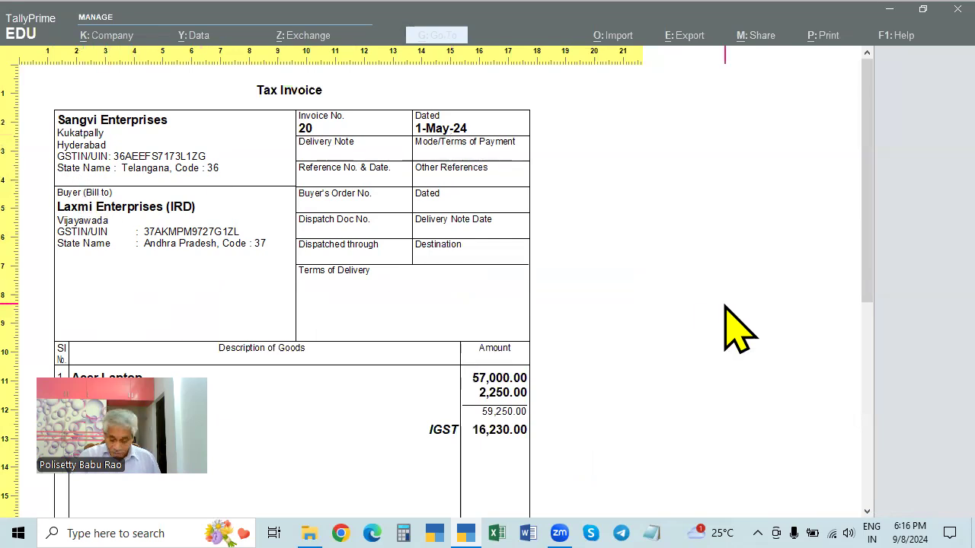
{"action": "key", "text": "Escape"}
{"action": "key", "text": "Escape"}
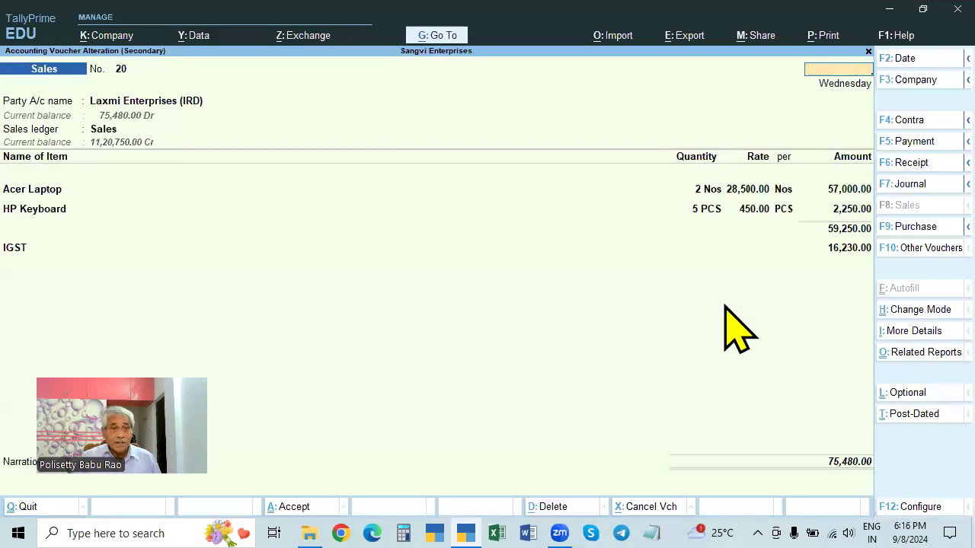
{"action": "key", "text": "Escape"}
Preview the Tax Invoice of Cash sales voucher no. 21 again, compare its buyer details, and go back to the Day Book.
{"action": "key", "text": "Down"}
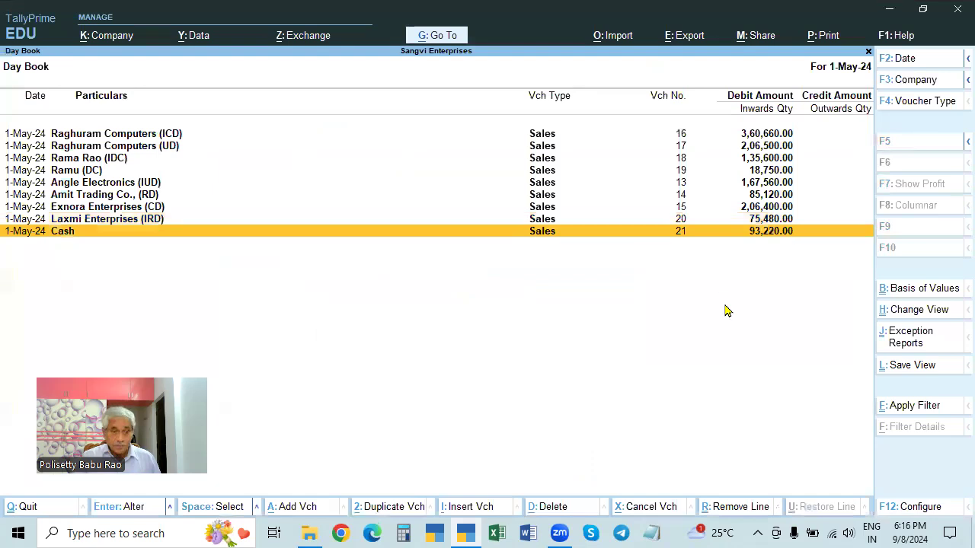
{"action": "key", "text": "Return"}
{"action": "key", "text": "alt+p"}
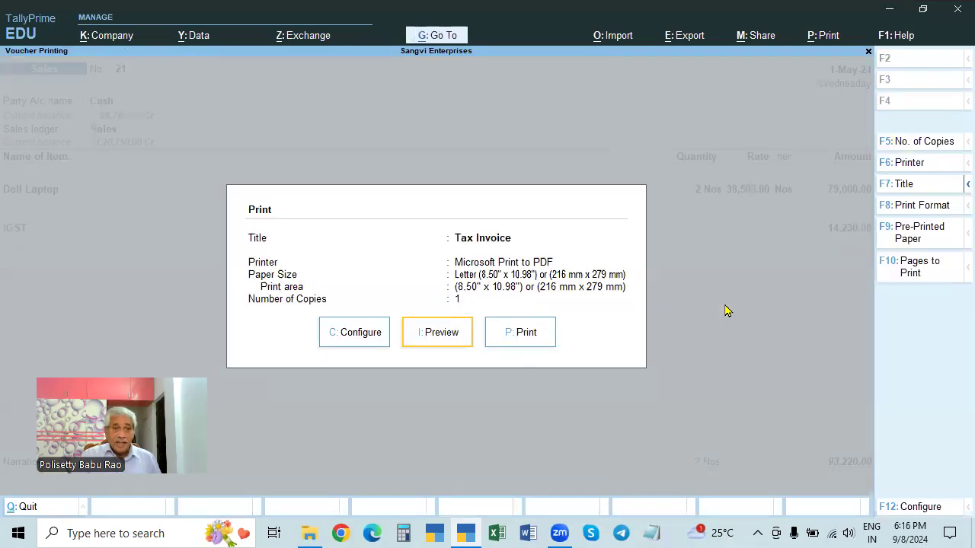
{"action": "left_click", "coordinate": [426, 332]}
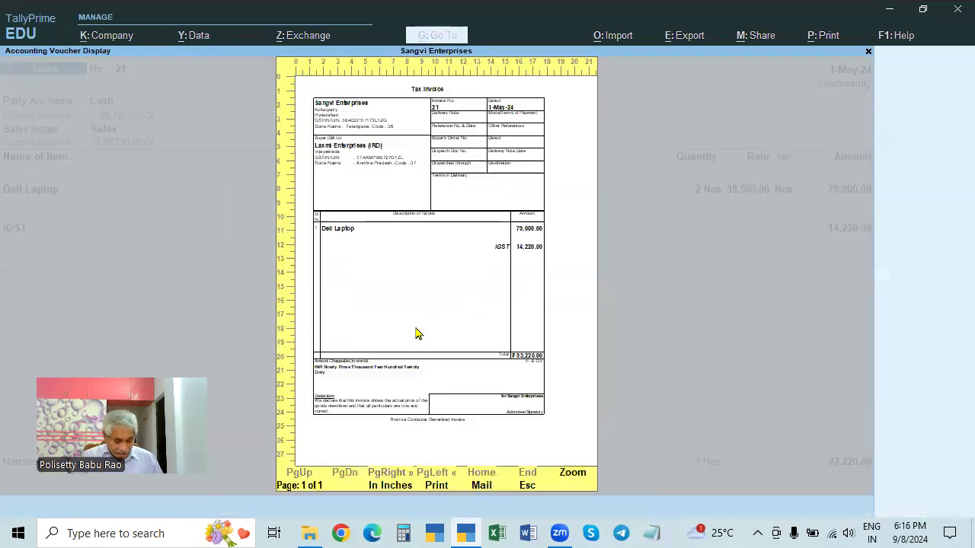
{"action": "key", "text": "z"}
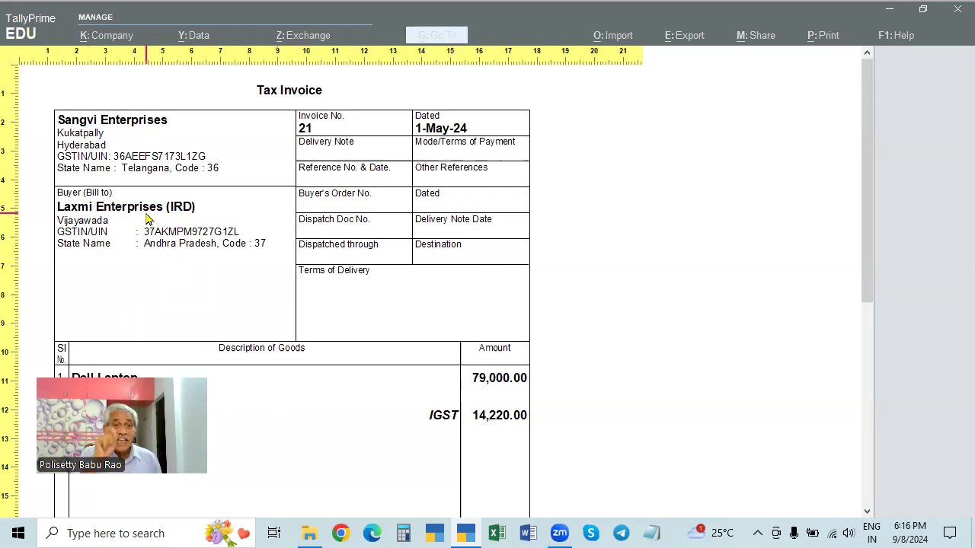
{"action": "key", "text": "Escape"}
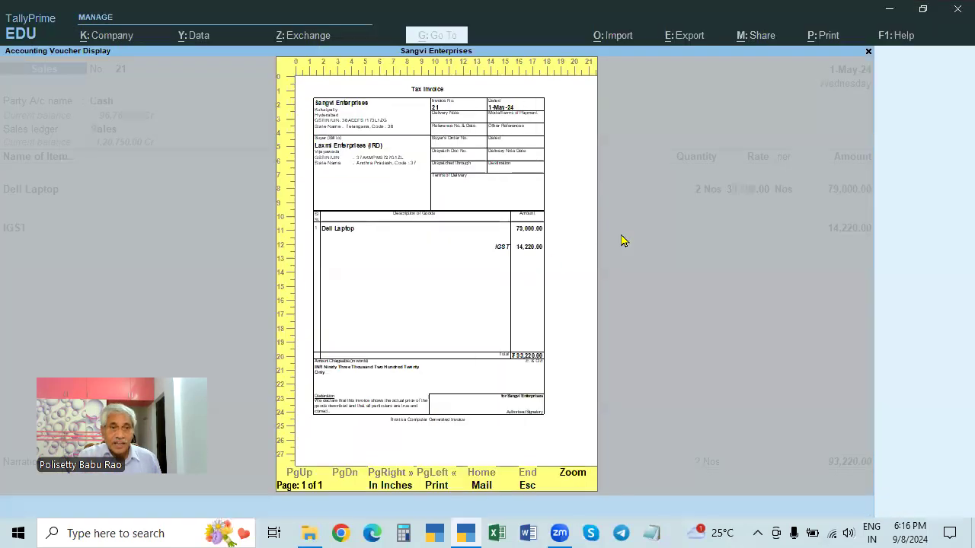
{"action": "key", "text": "Escape"}
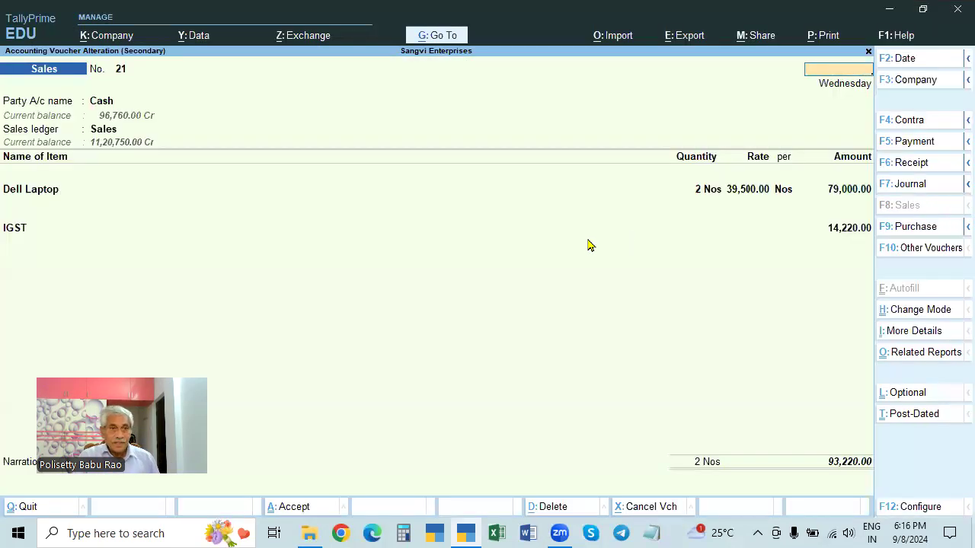
{"action": "key", "text": "Escape"}
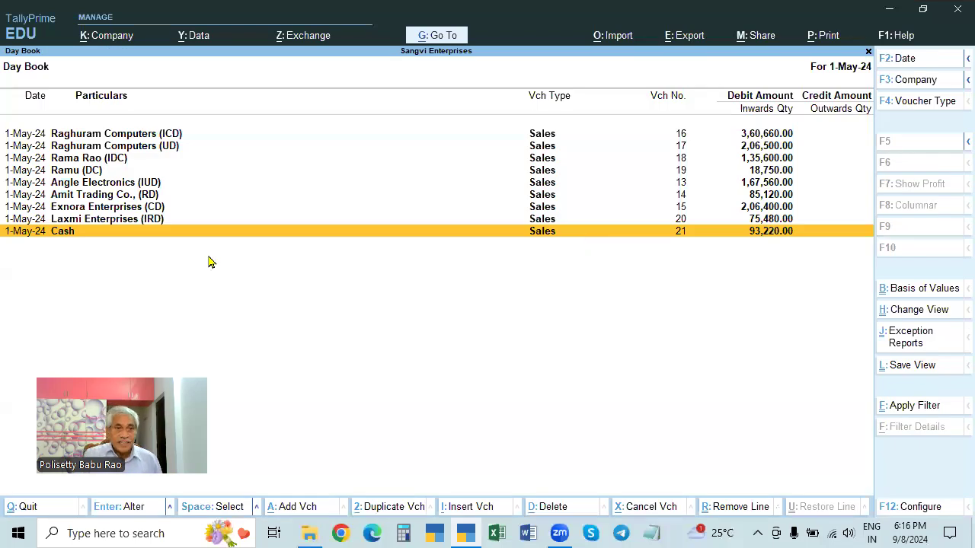
Open the Cash sales voucher no. 21 for alteration and review its configuration for dispatch, order and export details.
{"action": "key", "text": "Return"}
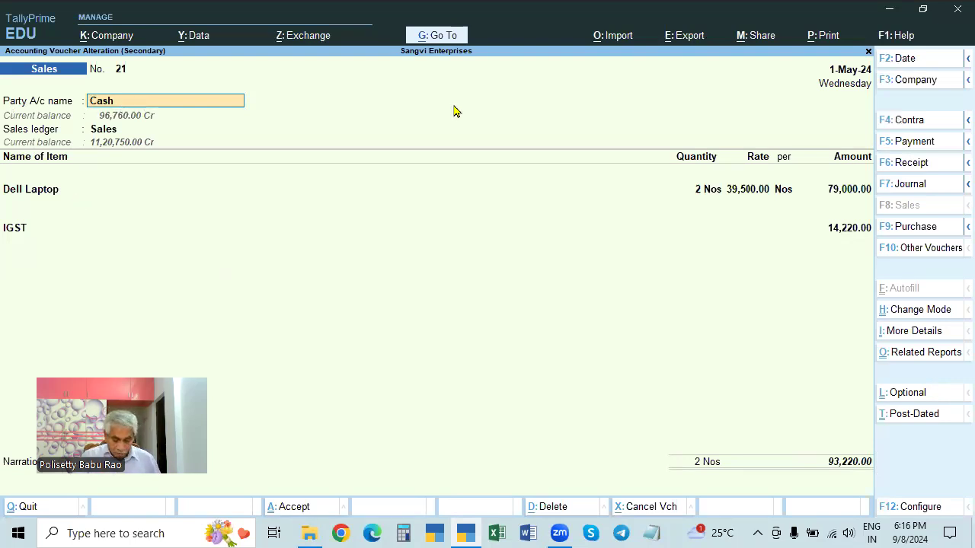
{"action": "key", "text": "F12"}
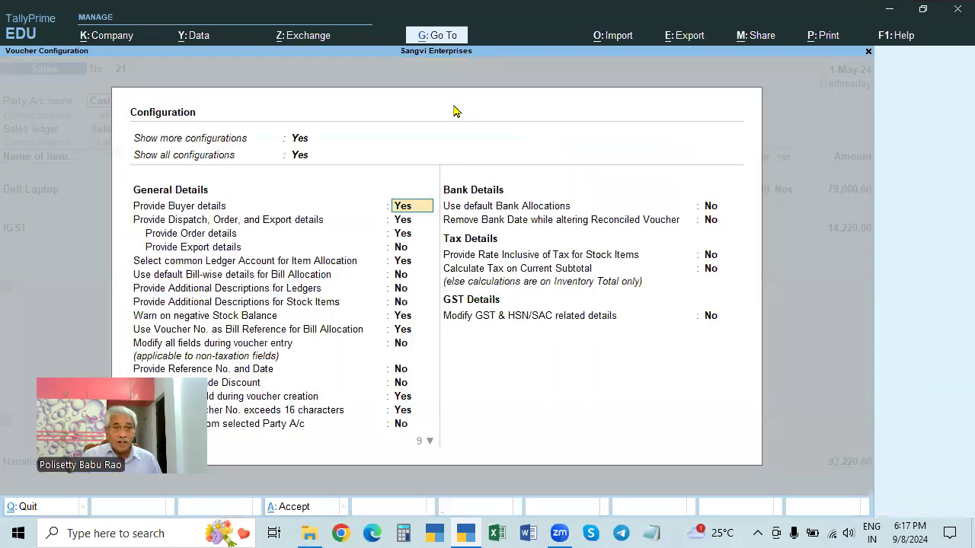
{"action": "left_click", "coordinate": [402, 221]}
{"action": "left_click", "coordinate": [402, 232]}
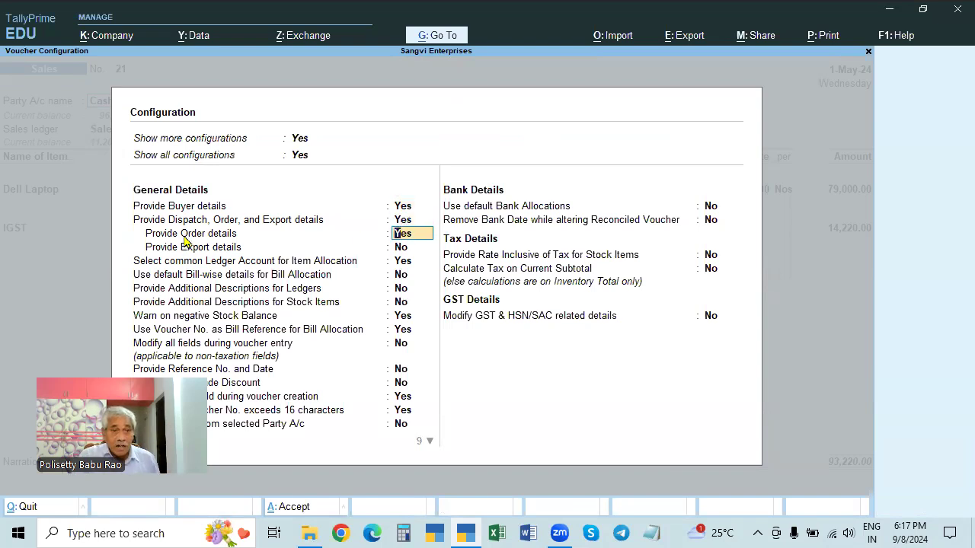
{"action": "left_click", "coordinate": [421, 246]}
{"action": "key", "text": "ctrl+a"}
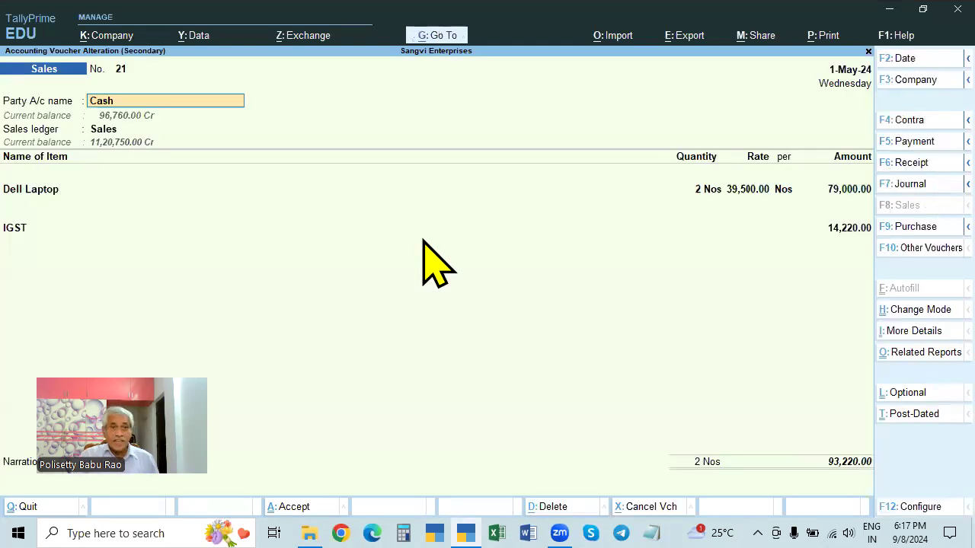
Pass over the cash voucher's empty dispatch details and order number, and enter CASH as the mode/terms of payment.
{"action": "key", "text": "Return"}
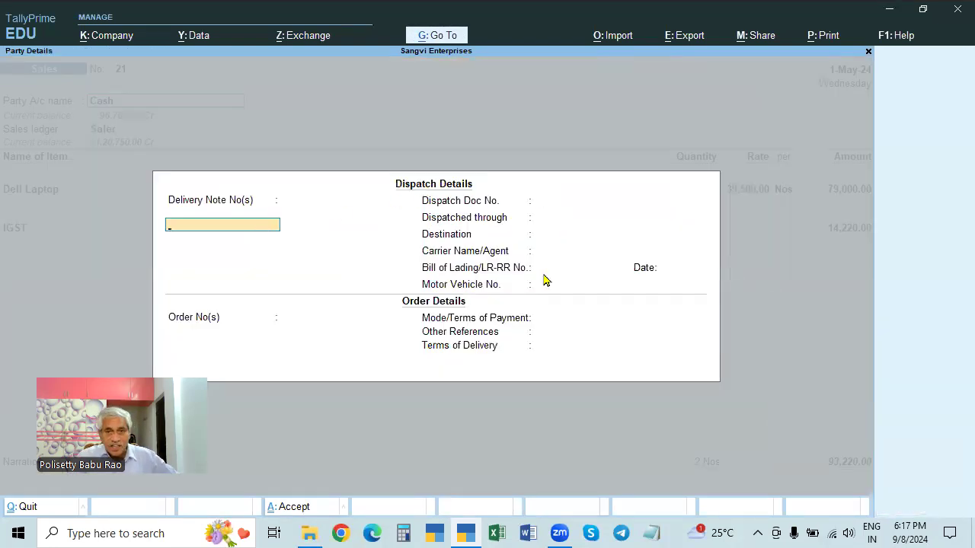
{"action": "key", "text": "Return"}
{"action": "key", "text": "Return"}
{"action": "key", "text": "Return"}
{"action": "key", "text": "Return"}
{"action": "key", "text": "Return"}
{"action": "key", "text": "Return"}
{"action": "key", "text": "Return"}
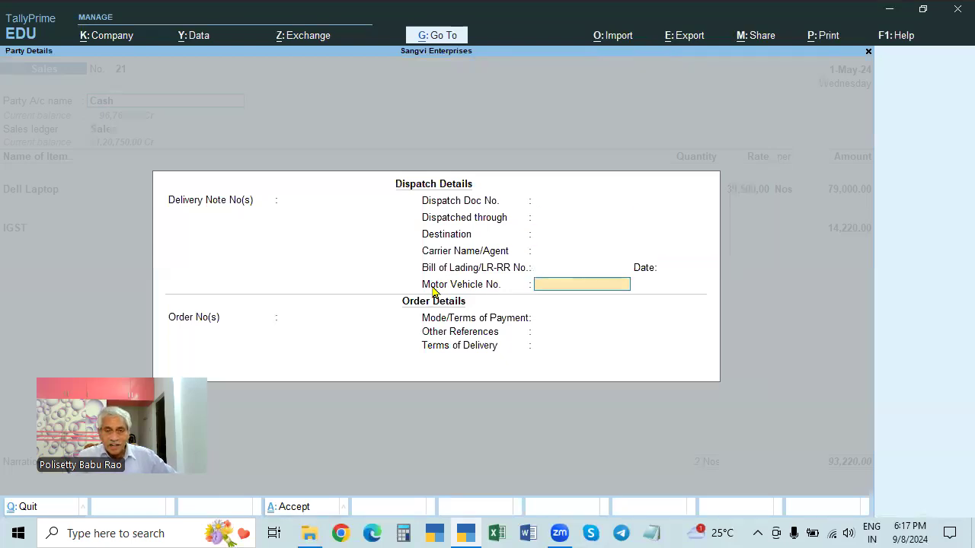
{"action": "key", "text": "Return"}
{"action": "key", "text": "Return"}
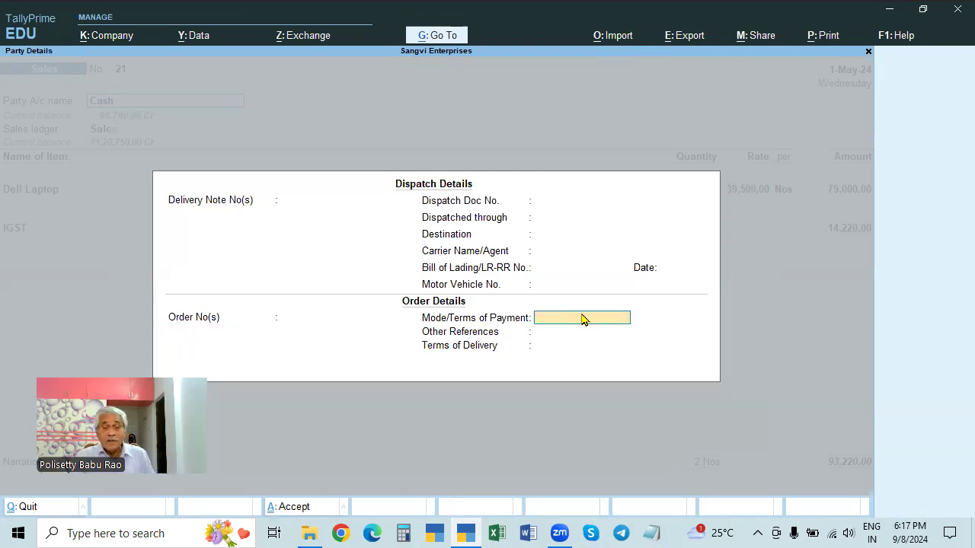
{"action": "type", "text": "CASH"}
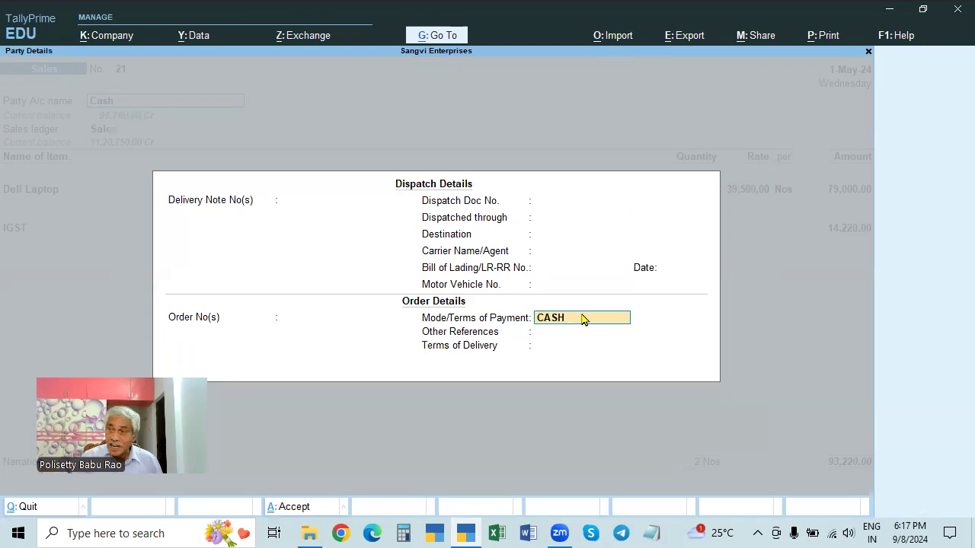
Try COD as the mode/terms of payment, and change it back to CASH.
{"action": "key", "text": "BackSpace"}
{"action": "key", "text": "BackSpace"}
{"action": "key", "text": "BackSpace"}
{"action": "key", "text": "BackSpace"}
{"action": "type", "text": "COD"}
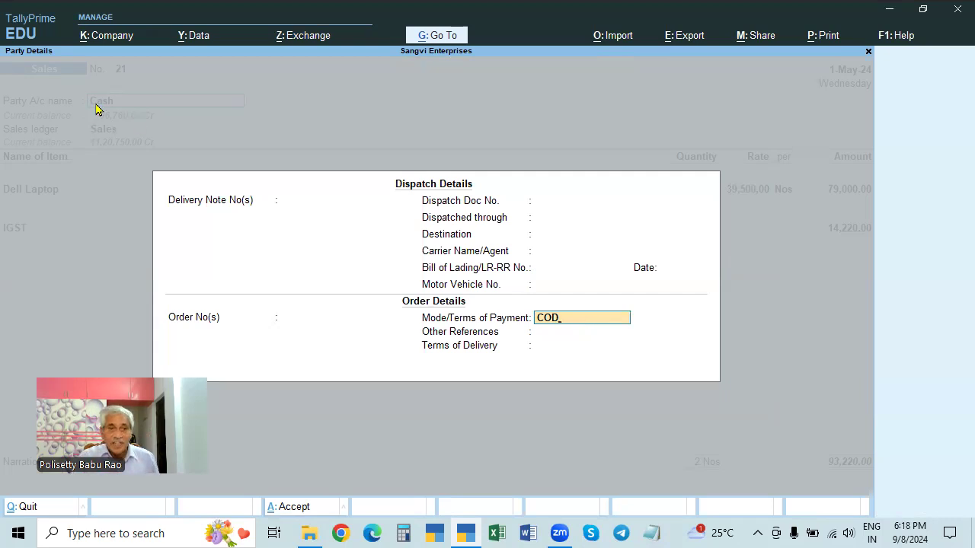
{"action": "key", "text": "BackSpace"}
{"action": "key", "text": "BackSpace"}
{"action": "key", "text": "BackSpace"}
{"action": "type", "text": "CASH"}
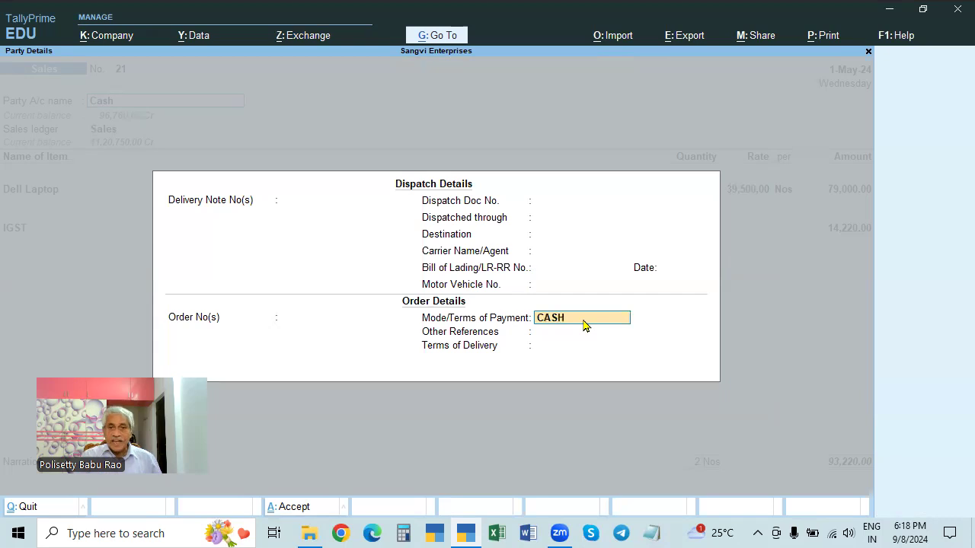
Accept the order details and the party details with Laxmi Enterprises (IRD) as buyer, and save the altered cash voucher.
{"action": "key", "text": "Return"}
{"action": "key", "text": "ctrl+a"}
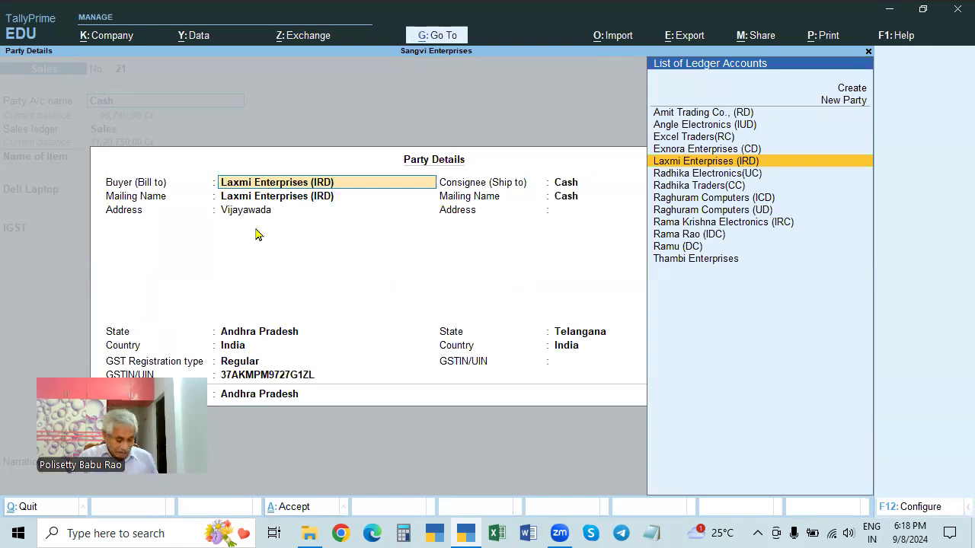
{"action": "key", "text": "ctrl+a"}
{"action": "key", "text": "Return"}
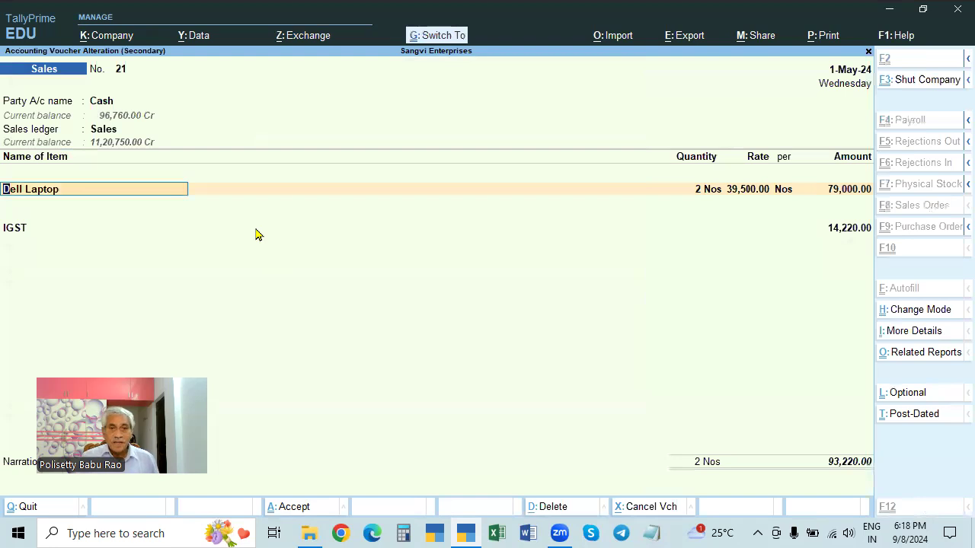
{"action": "key", "text": "ctrl+a"}
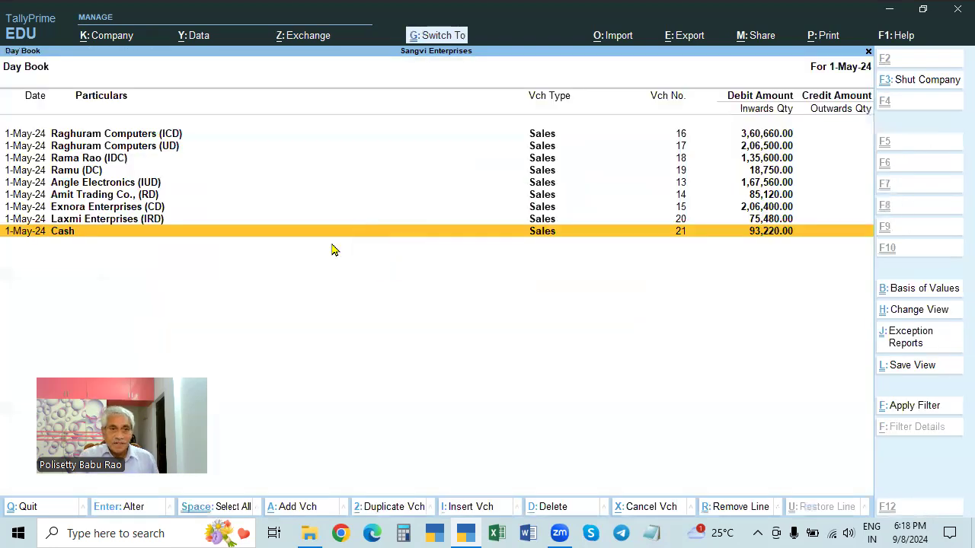
Preview the Tax Invoice of Cash sales voucher no. 21, check its payment mode and buyer details, and return to the Day Book.
{"action": "key", "text": "Return"}
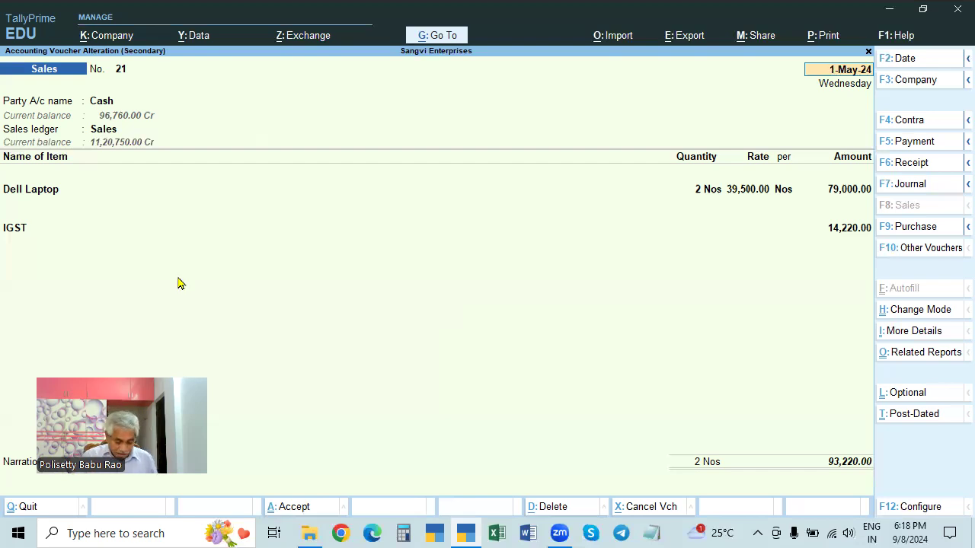
{"action": "key", "text": "ctrl"}
{"action": "key", "text": "ctrl+p"}
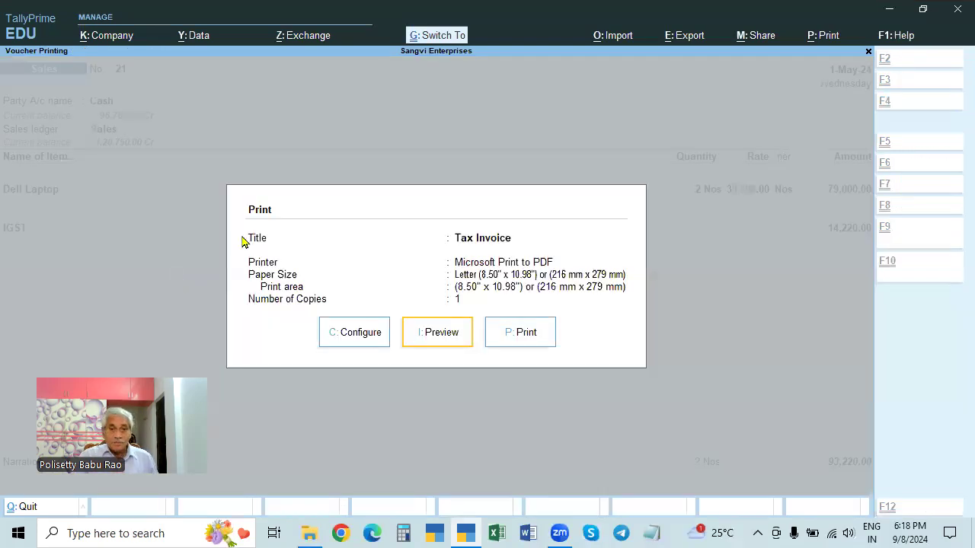
{"action": "left_click", "coordinate": [436, 338]}
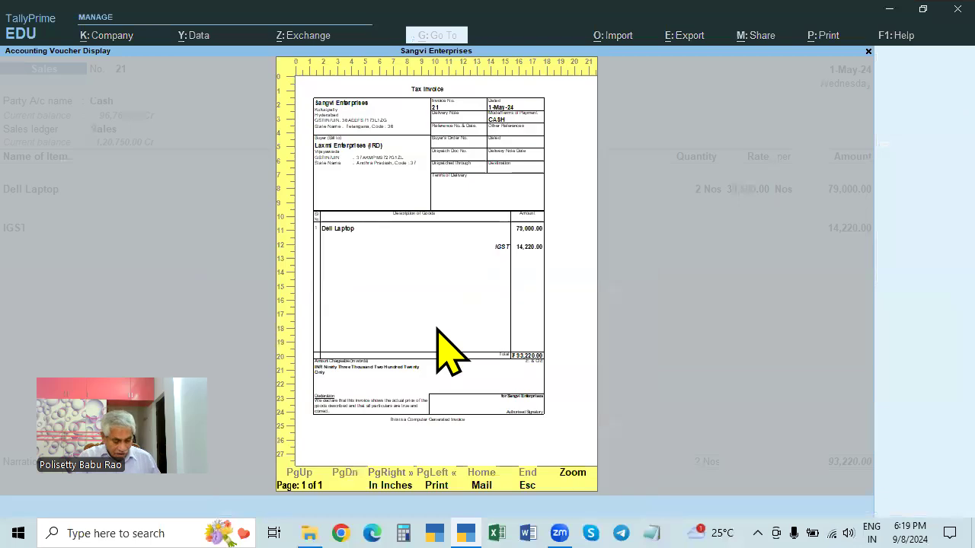
{"action": "left_click", "coordinate": [437, 348]}
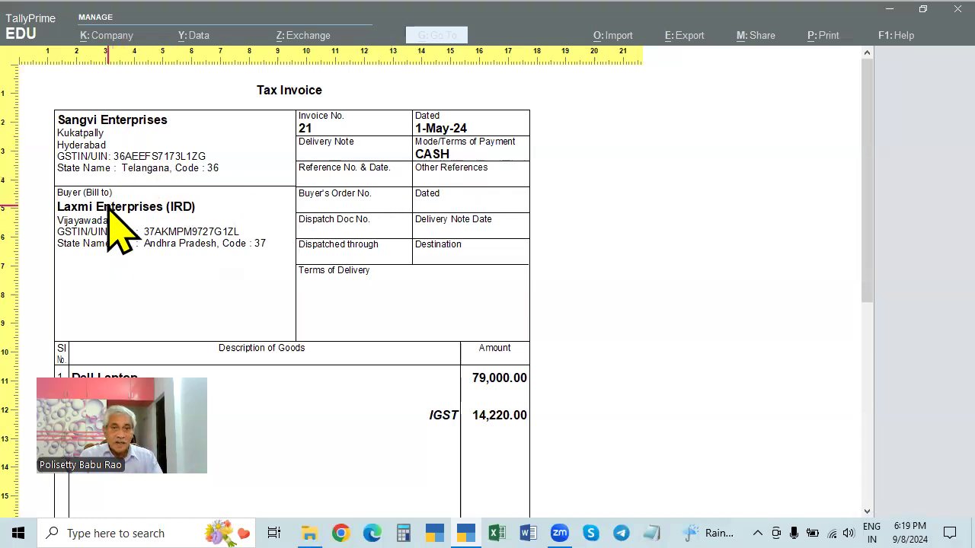
{"action": "key", "text": "Escape"}
{"action": "key", "text": "Escape"}
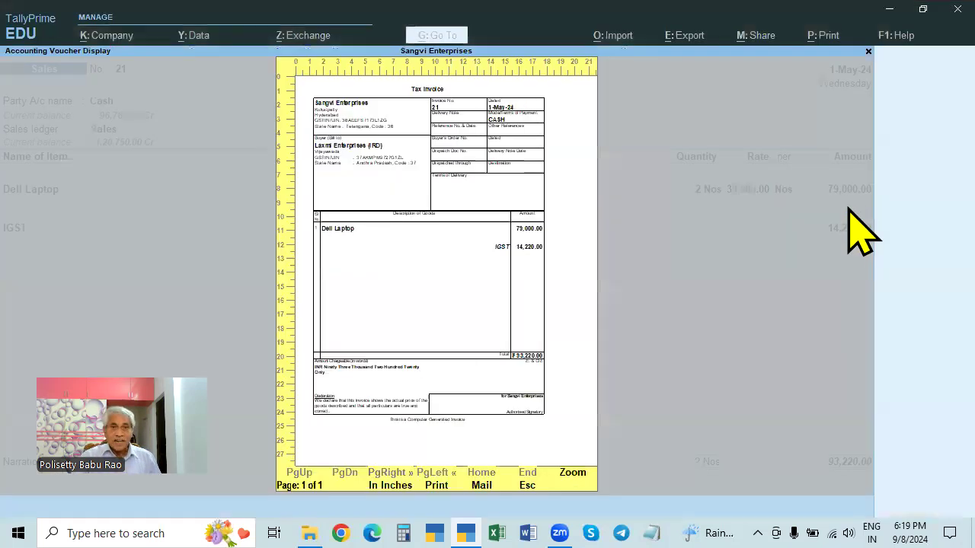
{"action": "key", "text": "Escape"}
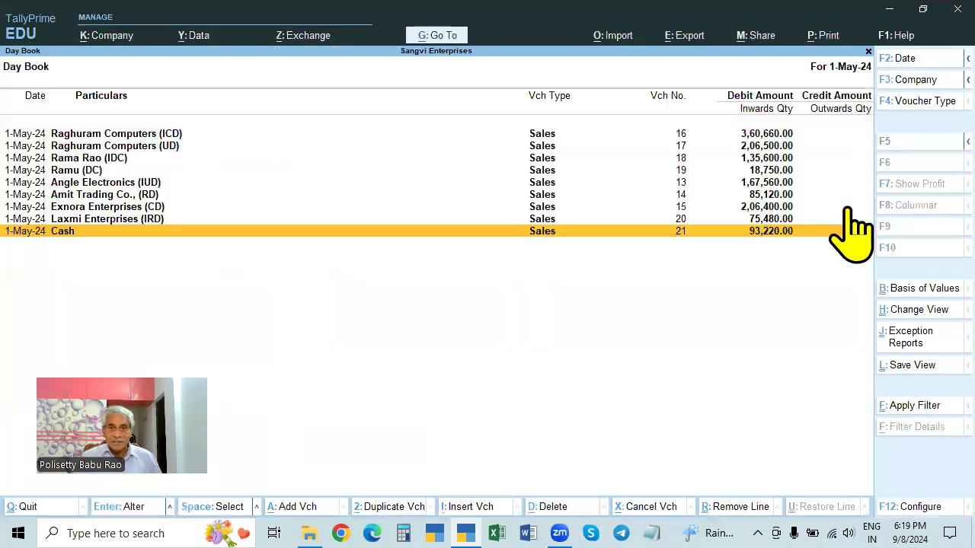
Leave the Day Book for the Gateway of Tally and start a new Credit Note voucher.
{"action": "key", "text": "Up"}
{"action": "key", "text": "Up"}
{"action": "key", "text": "Up"}
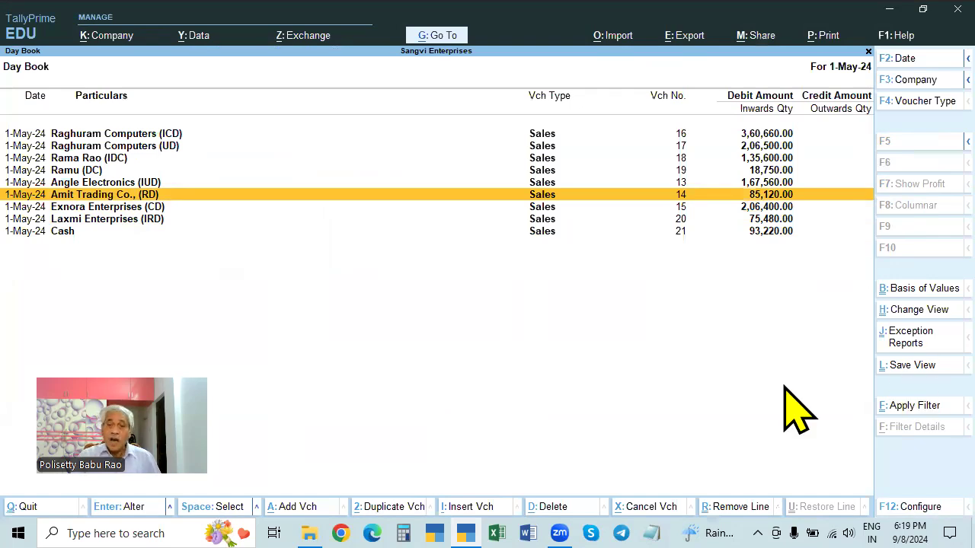
{"action": "key", "text": "Escape"}
{"action": "key", "text": "Escape"}
{"action": "key", "text": "Escape"}
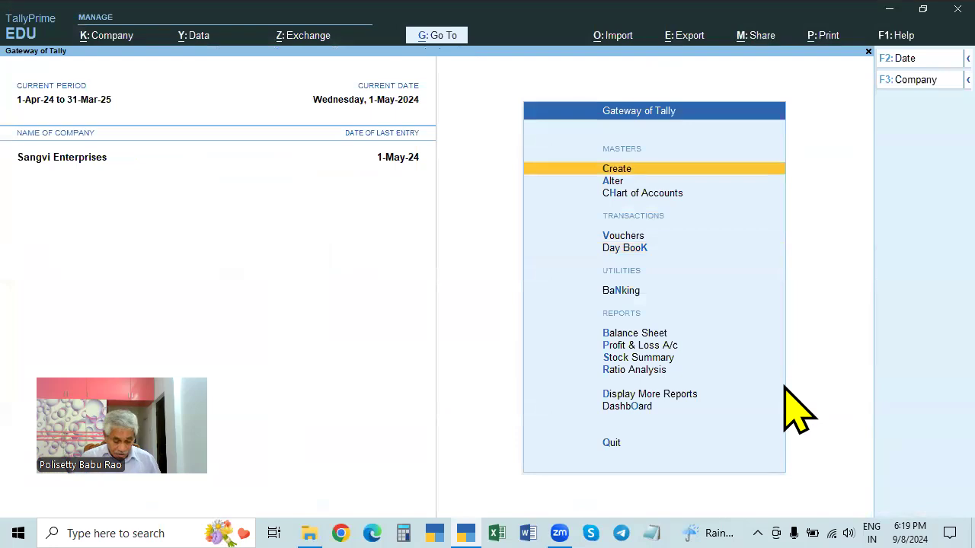
{"action": "key", "text": "Down"}
{"action": "key", "text": "Down"}
{"action": "key", "text": "Down"}
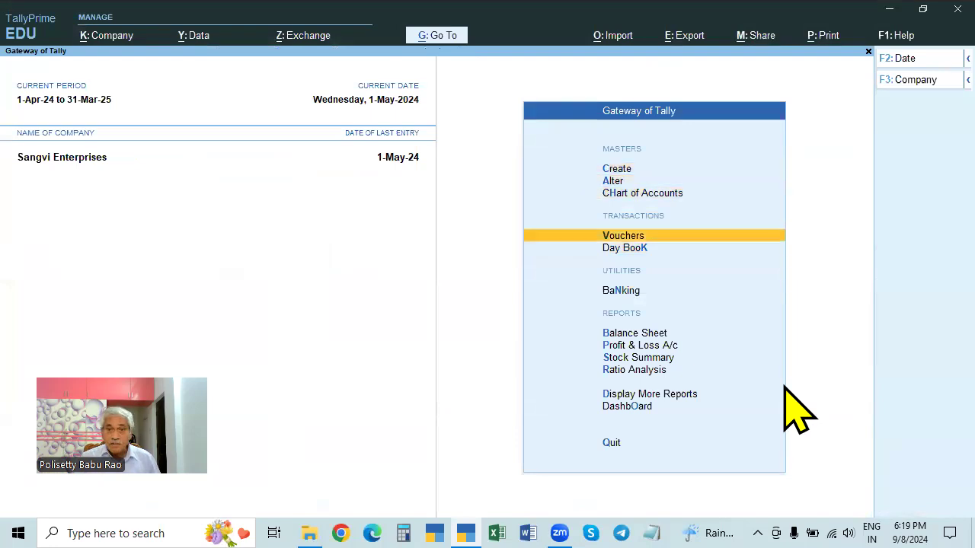
{"action": "key", "text": "Up"}
{"action": "key", "text": "v"}
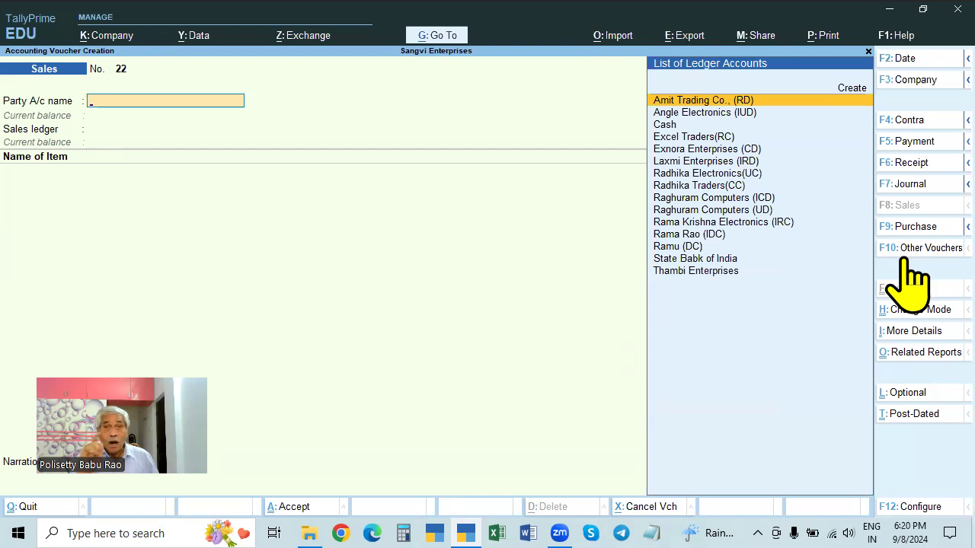
{"action": "key", "text": "alt"}
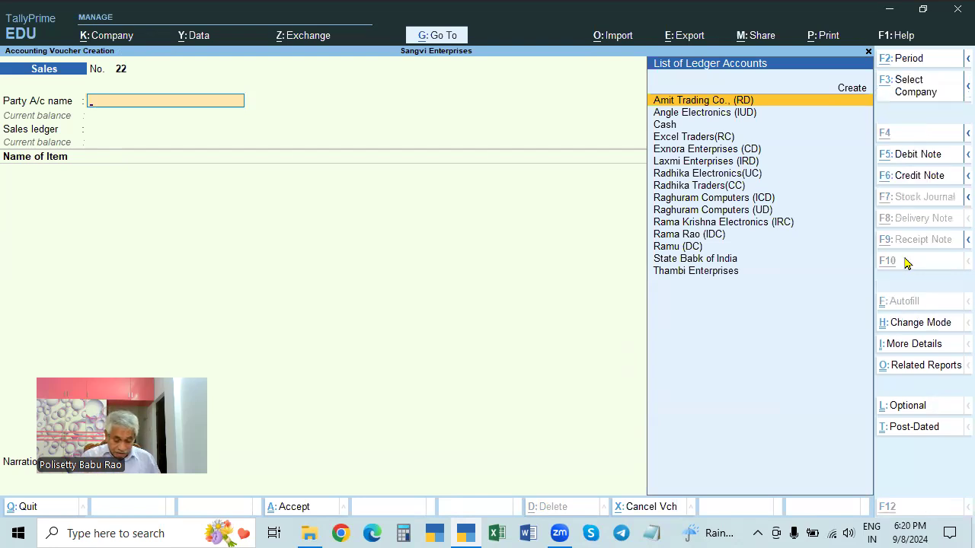
{"action": "key", "text": "alt+F6"}
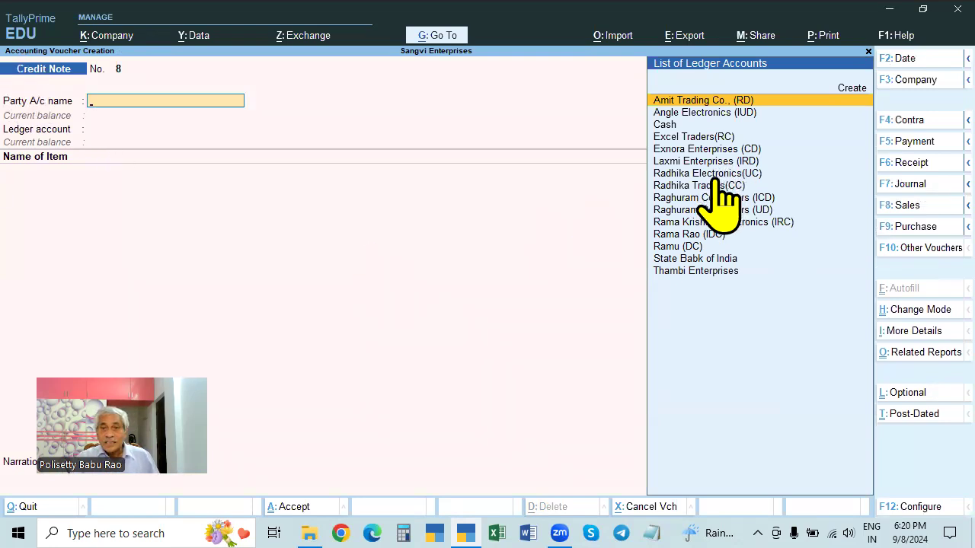
Choose Amit Trading Co., (RD) as the credit note's party and go through its receipt and order details to the Original Invoice No. field.
{"action": "left_click", "coordinate": [696, 101]}
{"action": "key", "text": "Escape"}
{"action": "key", "text": "y"}
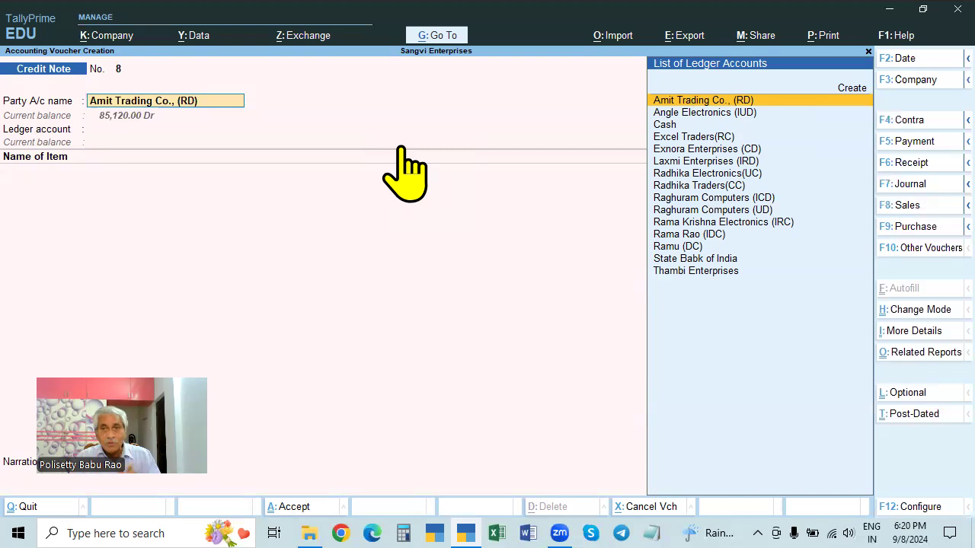
{"action": "key", "text": "Return"}
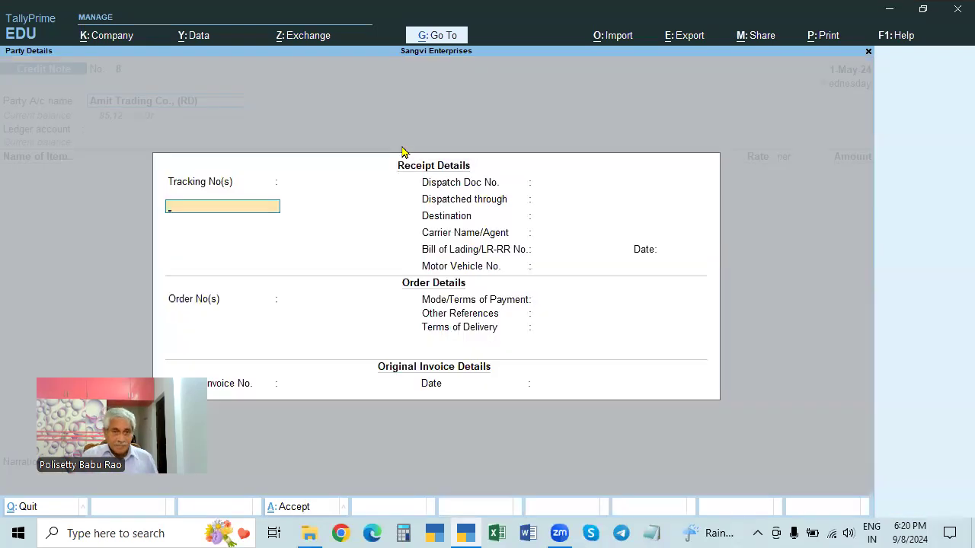
{"action": "key", "text": "Return"}
{"action": "key", "text": "Return"}
{"action": "key", "text": "Return"}
{"action": "key", "text": "Return"}
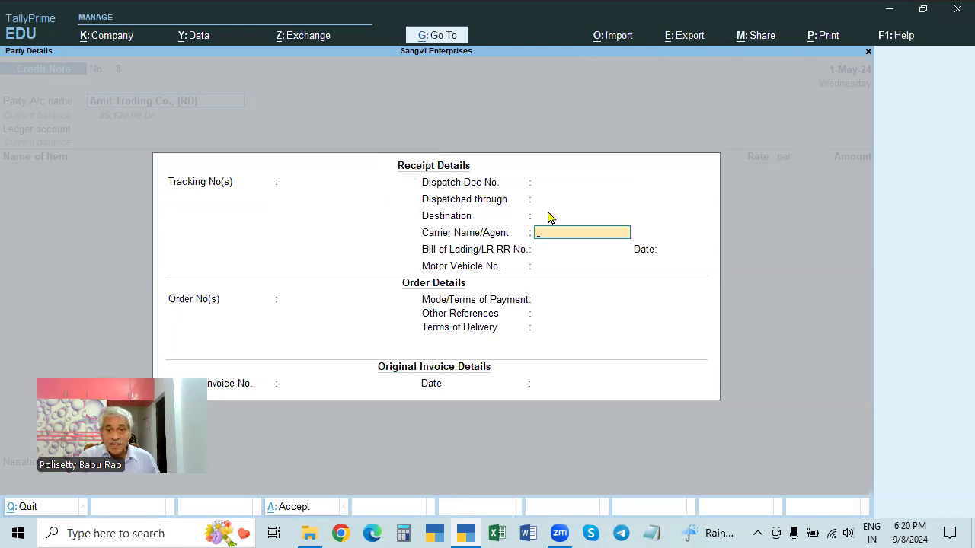
{"action": "left_click", "coordinate": [568, 247]}
{"action": "key", "text": "Return"}
{"action": "key", "text": "Return"}
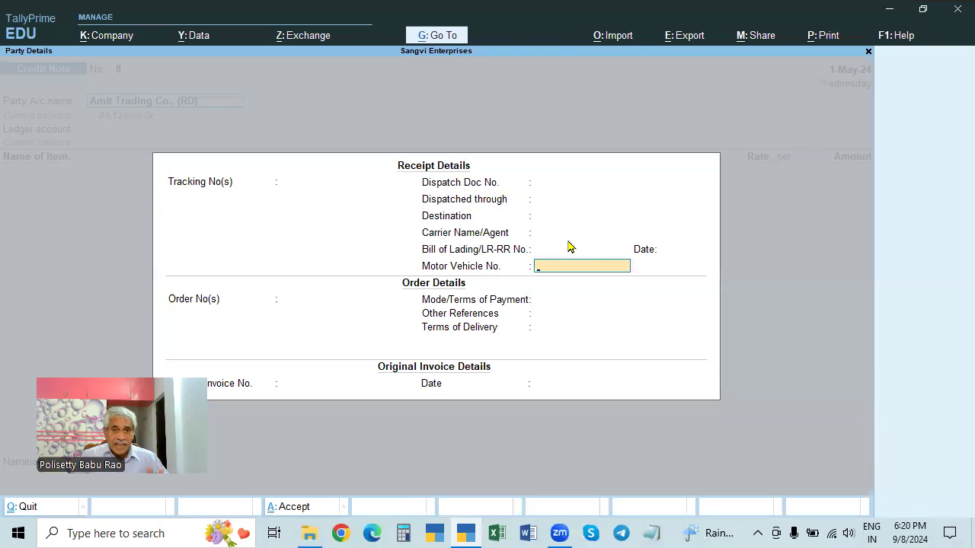
{"action": "key", "text": "Return"}
{"action": "key", "text": "Return"}
{"action": "key", "text": "Return"}
{"action": "key", "text": "Return"}
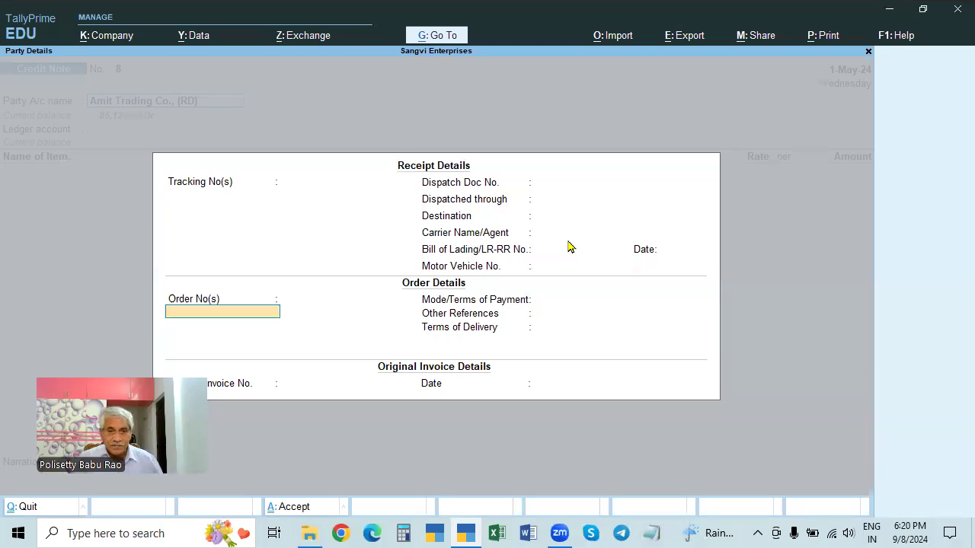
{"action": "key", "text": "Return"}
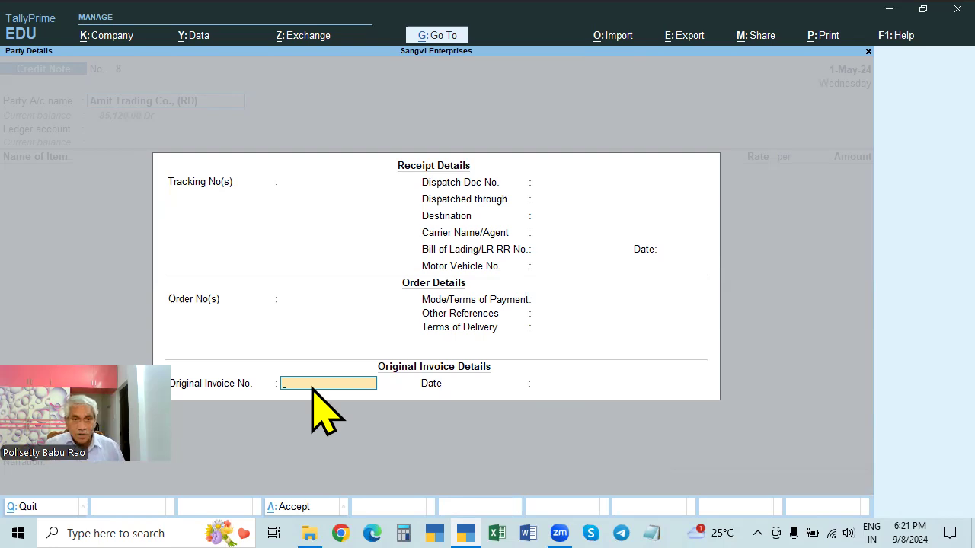
Abandon the credit note for Amit Trading Co., (RD) without saving and reopen the Day Book.
{"action": "key", "text": "Escape"}
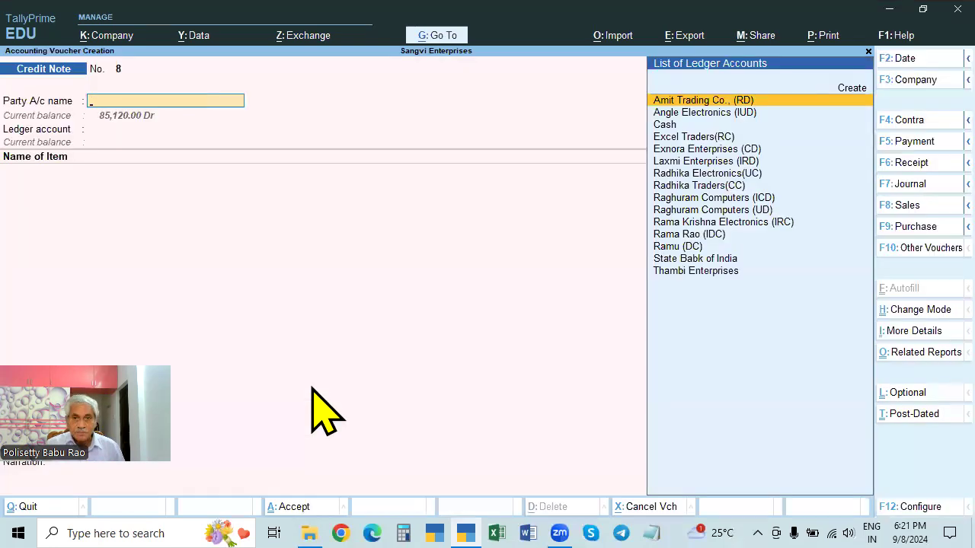
{"action": "key", "text": "Escape"}
{"action": "key", "text": "y"}
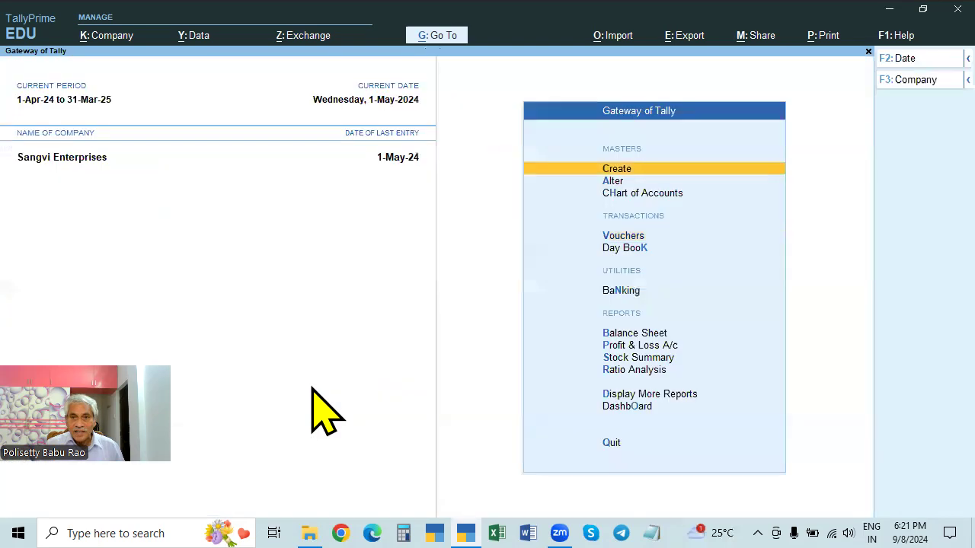
{"action": "key", "text": "Down"}
{"action": "key", "text": "Down"}
{"action": "key", "text": "Down"}
{"action": "key", "text": "Down"}
{"action": "key", "text": "Return"}
Look through the sales vouchers of 1-May-24 listed in the Day Book.
{"action": "key", "text": "Down"}
{"action": "key", "text": "Down"}
{"action": "key", "text": "Down"}
{"action": "key", "text": "Down"}
{"action": "key", "text": "Up"}
{"action": "key", "text": "Up"}
{"action": "key", "text": "Up"}
{"action": "key", "text": "Up"}
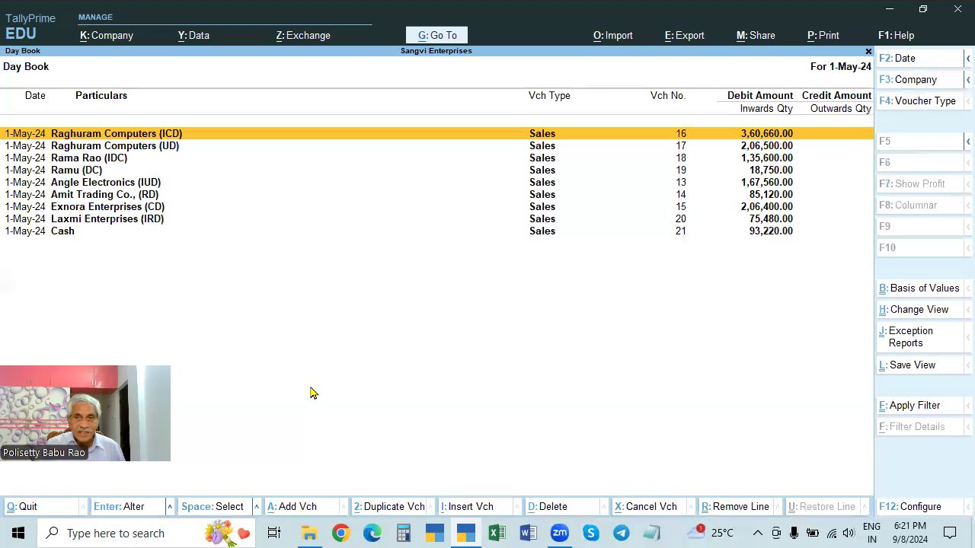
{"action": "key", "text": "Down"}
{"action": "key", "text": "Down"}
{"action": "key", "text": "Down"}
{"action": "key", "text": "Down"}
{"action": "key", "text": "Up"}
{"action": "key", "text": "Up"}
{"action": "key", "text": "Up"}
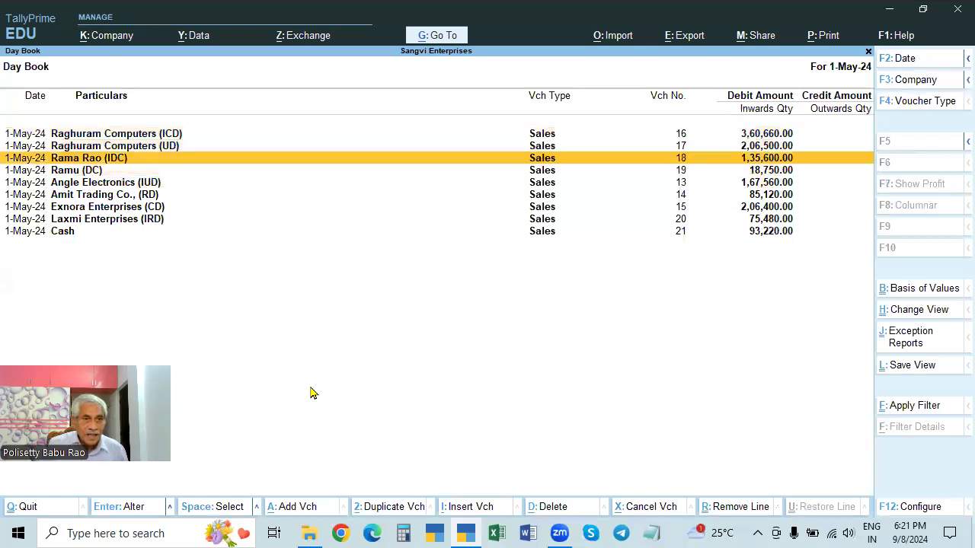
Find the sales voucher of Amit Trading Co., (RD) in the Day Book and open it to examine its items and taxes.
{"action": "key", "text": "Down"}
{"action": "key", "text": "Down"}
{"action": "key", "text": "Down"}
{"action": "key", "text": "Down"}
{"action": "key", "text": "Down"}
{"action": "key", "text": "Down"}
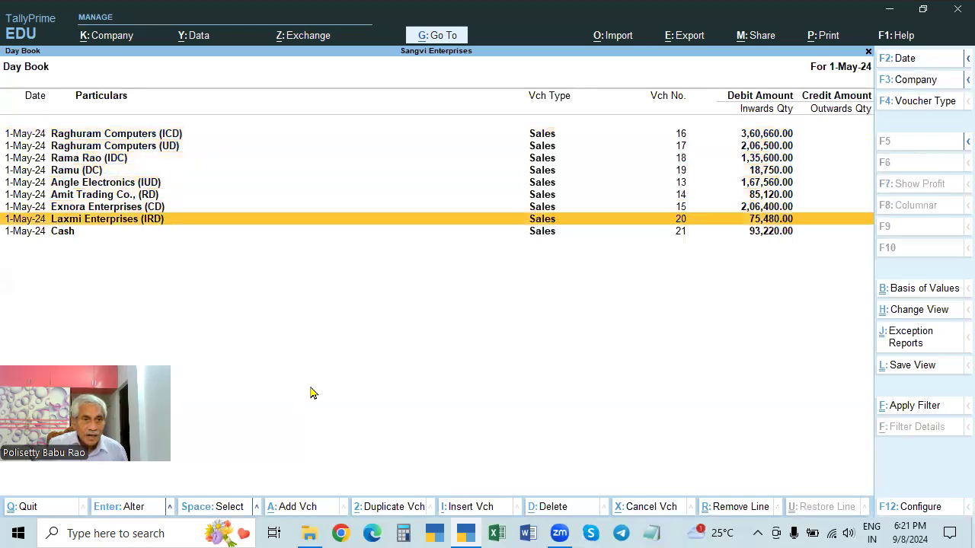
{"action": "key", "text": "Up"}
{"action": "key", "text": "Up"}
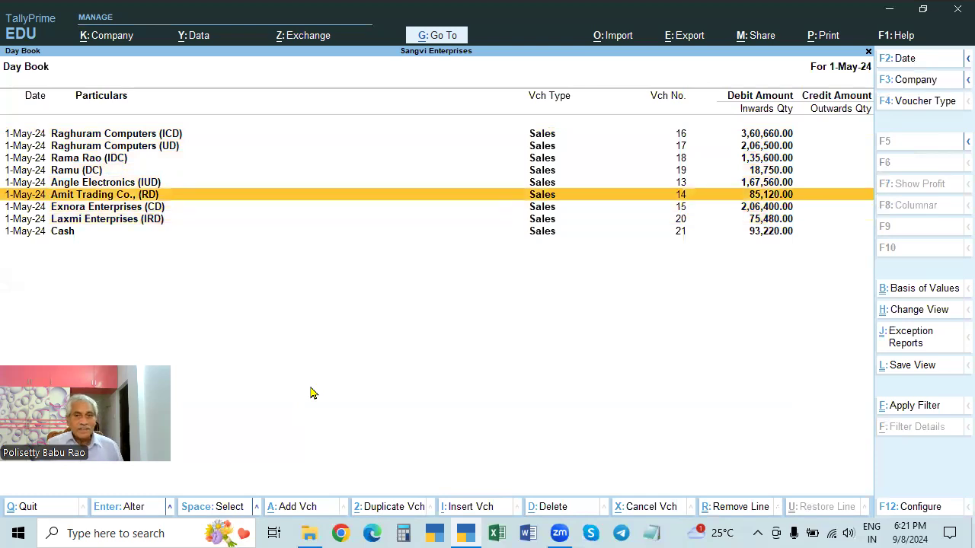
{"action": "key", "text": "Return"}
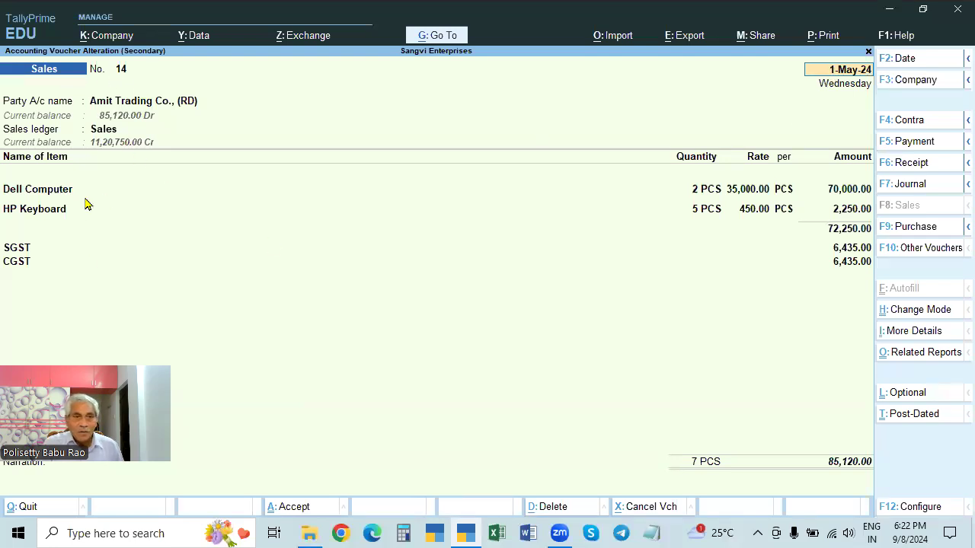
{"action": "key", "text": "BackSpace"}
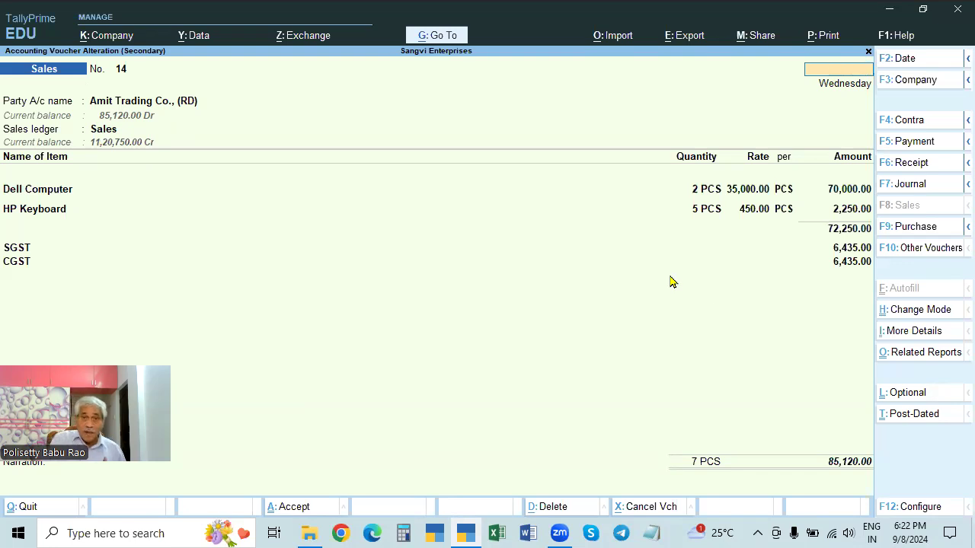
Leave the sales voucher and the Day Book for the Gateway of Tally and start voucher entry.
{"action": "key", "text": "Escape"}
{"action": "key", "text": "Escape"}
{"action": "key", "text": "Escape"}
{"action": "key", "text": "Escape"}
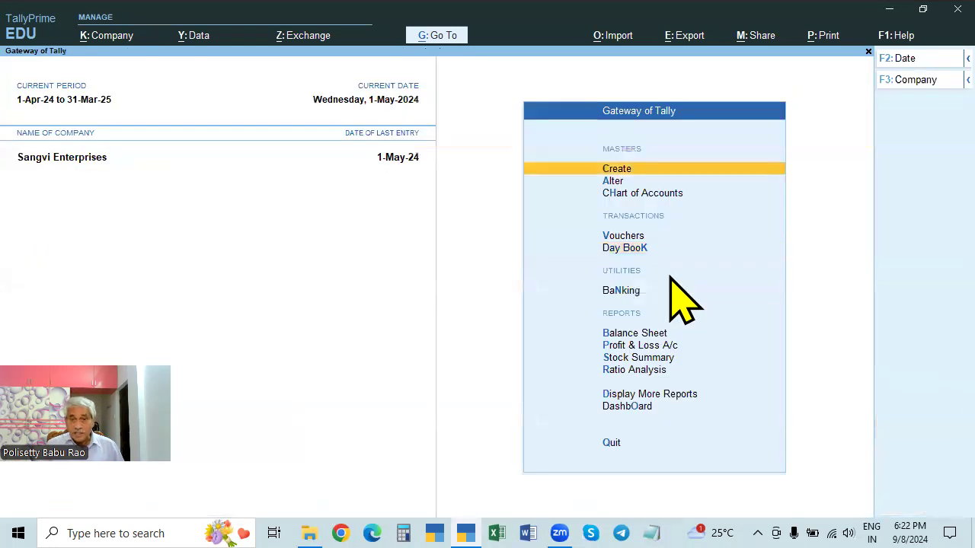
{"action": "key", "text": "Down"}
{"action": "key", "text": "Down"}
{"action": "key", "text": "Down"}
{"action": "key", "text": "Return"}
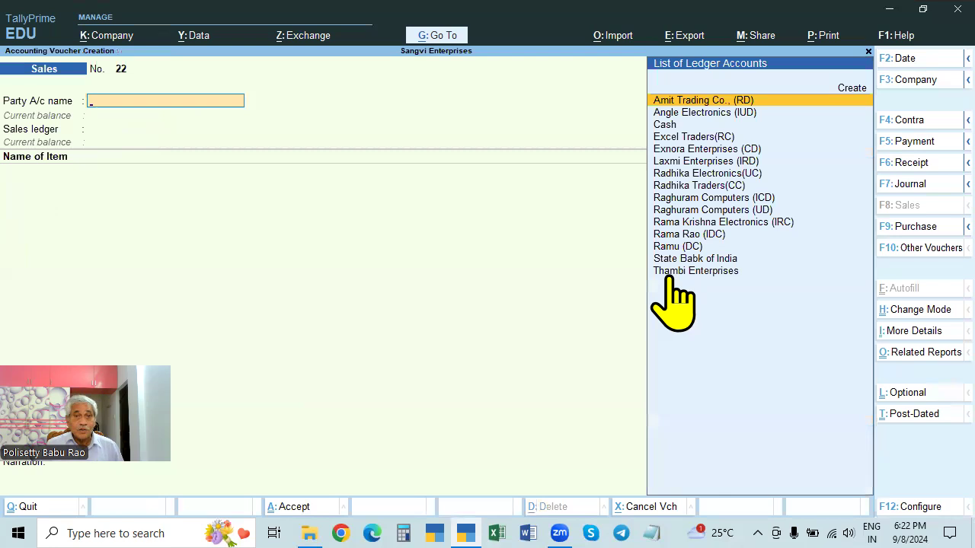
Choose Amit Trading Co., (RD) as the party, back out of the dispatch details, and change the voucher type to Credit Note.
{"action": "key", "text": "Return"}
{"action": "key", "text": "ctrl+a"}
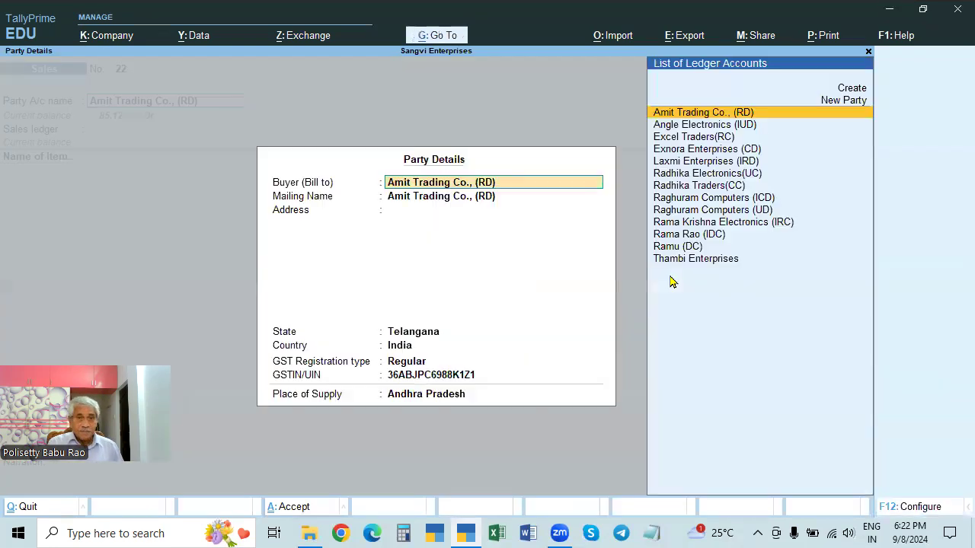
{"action": "key", "text": "ctrl+a"}
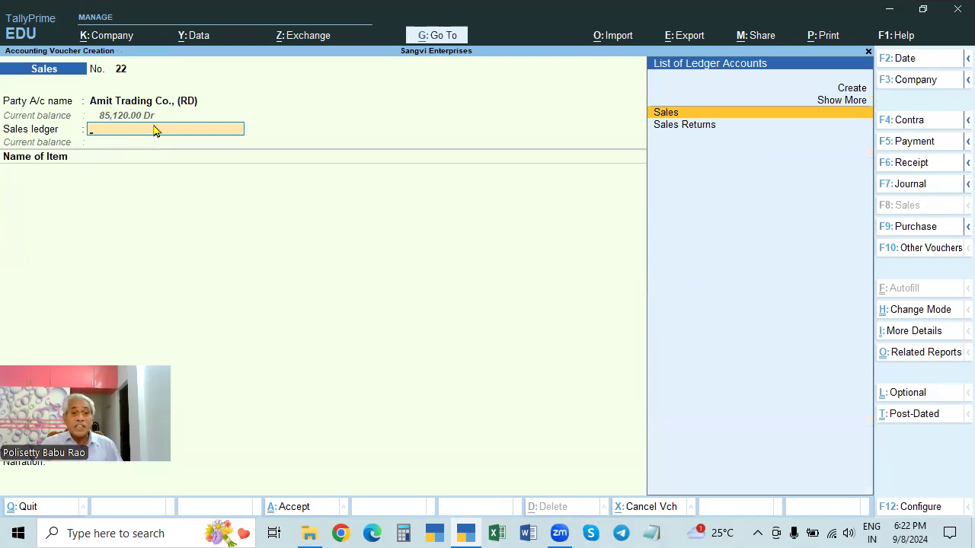
{"action": "left_click", "coordinate": [169, 102]}
{"action": "key", "text": "Return"}
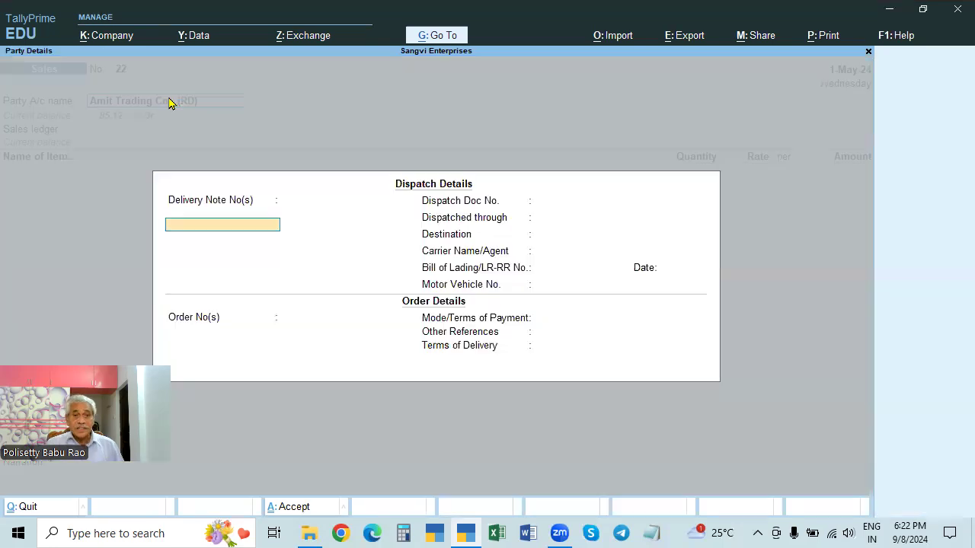
{"action": "key", "text": "Return"}
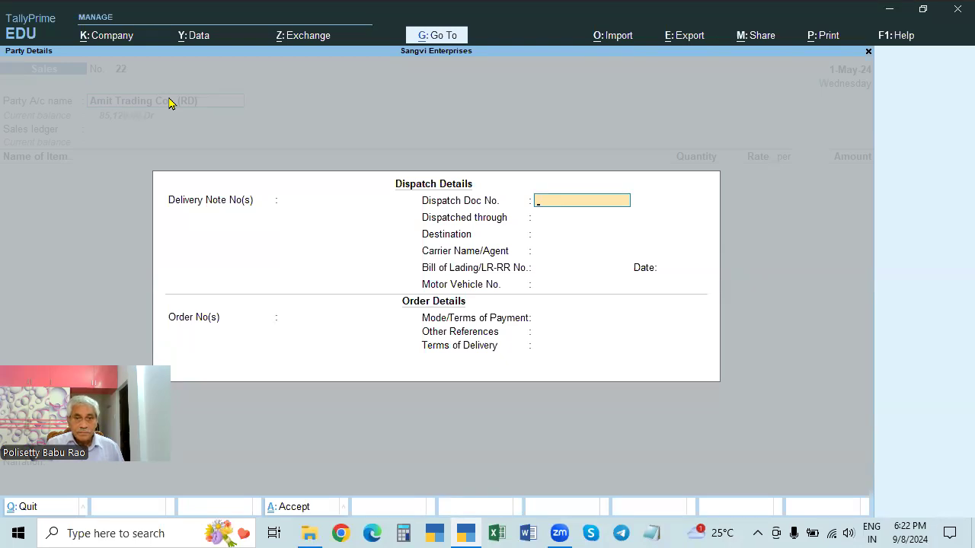
{"action": "key", "text": "Escape"}
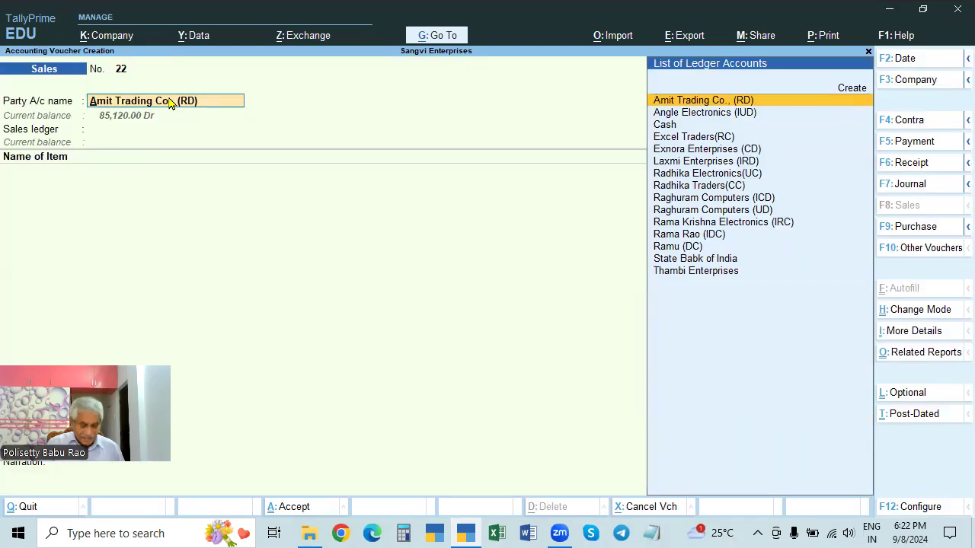
{"action": "key", "text": "F6"}
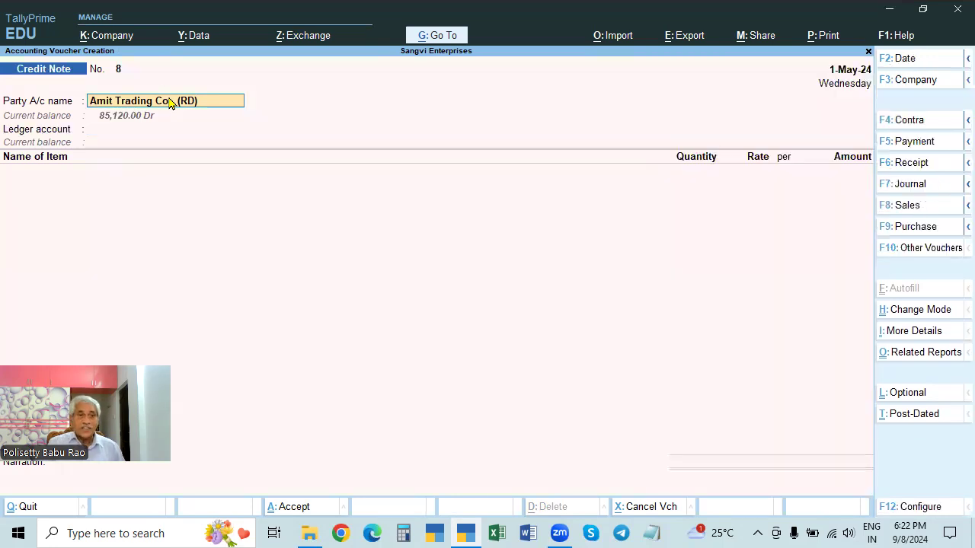
Confirm the credit note's party and go through the blank receipt and order details to the Original Invoice No. field.
{"action": "key", "text": "Return"}
{"action": "key", "text": "Return"}
{"action": "key", "text": "Return"}
{"action": "key", "text": "Return"}
{"action": "key", "text": "Return"}
{"action": "key", "text": "Return"}
{"action": "key", "text": "Return"}
{"action": "key", "text": "Return"}
{"action": "key", "text": "Return"}
{"action": "key", "text": "Return"}
{"action": "key", "text": "Return"}
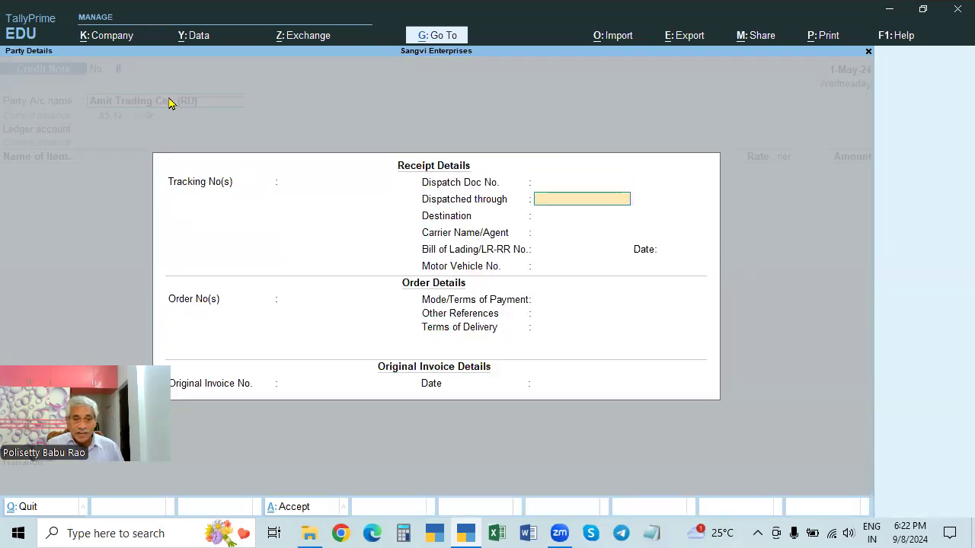
{"action": "key", "text": "Return"}
{"action": "key", "text": "Return"}
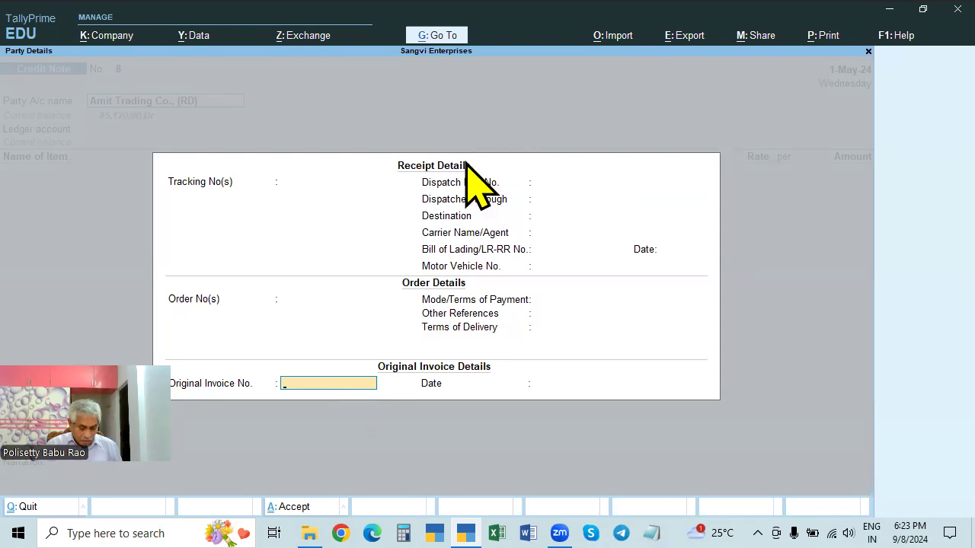
Display the ledger vouchers of Amit Trading Co., (RD) and open its sales voucher to examine the invoice number and date.
{"action": "key", "text": "alt+g"}
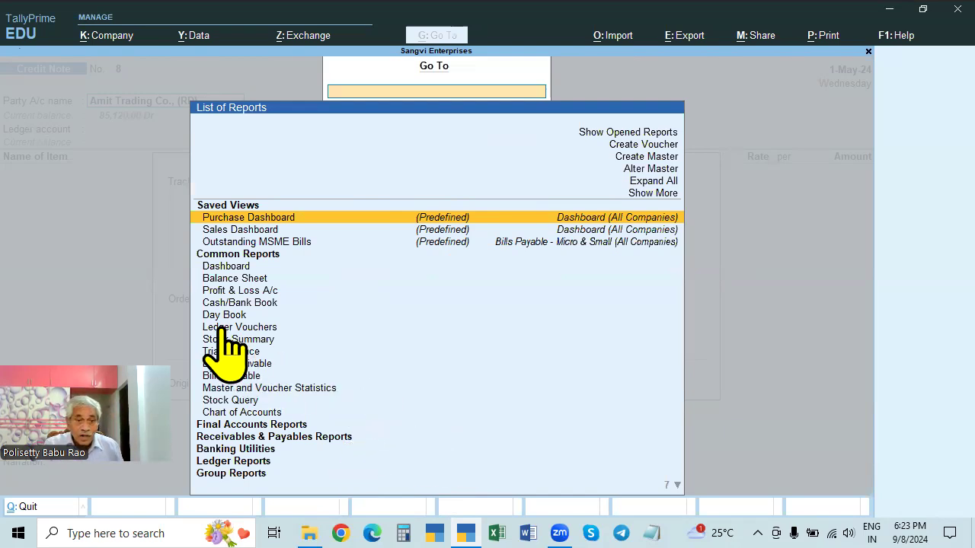
{"action": "left_click", "coordinate": [260, 329]}
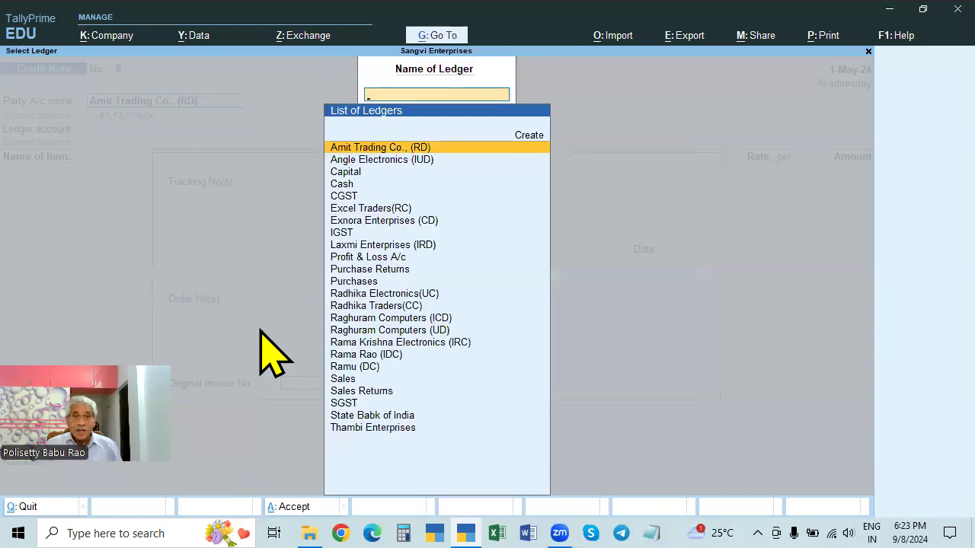
{"action": "left_click", "coordinate": [421, 149]}
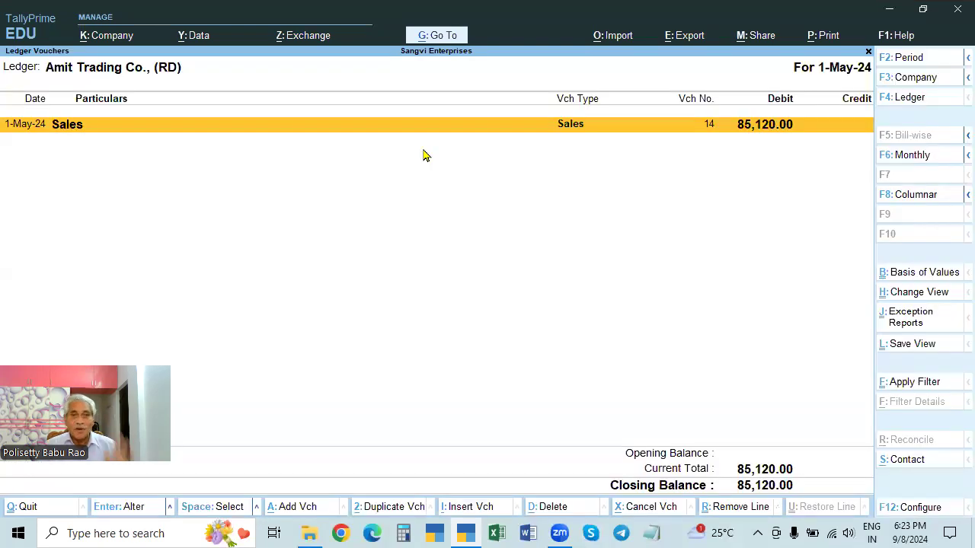
{"action": "key", "text": "Return"}
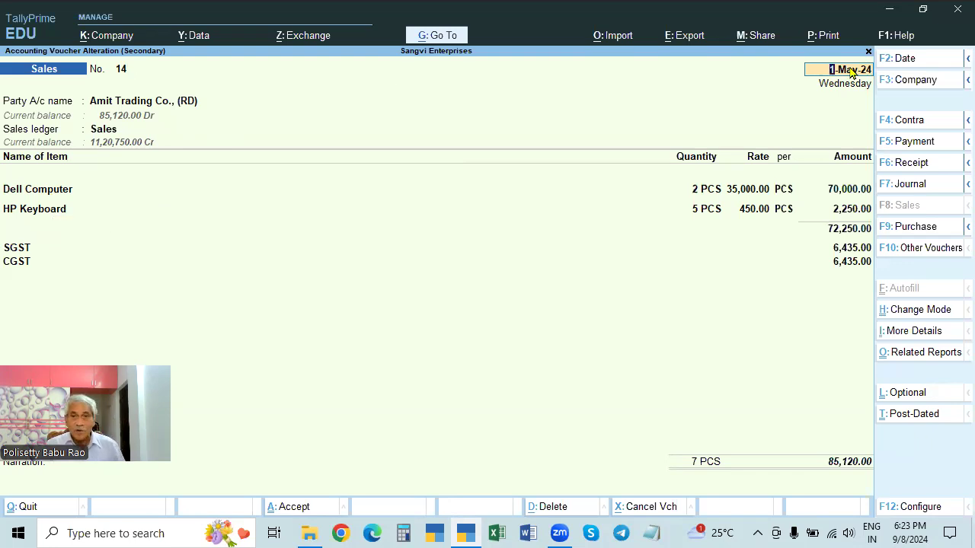
Close the sales voucher and ledger report to return to the credit note, and enter 4 as the Original Invoice No.
{"action": "key", "text": "Escape"}
{"action": "key", "text": "y"}
{"action": "key", "text": "Escape"}
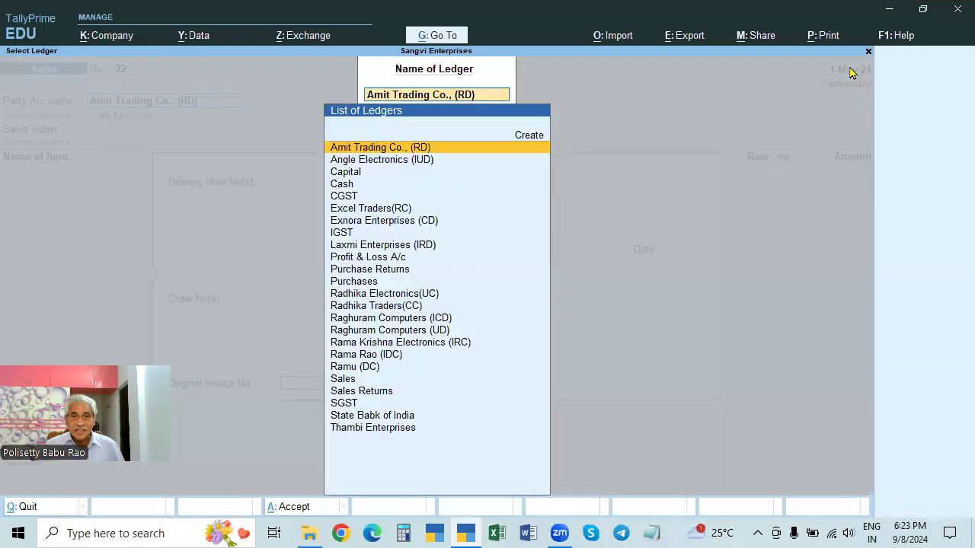
{"action": "key", "text": "Escape"}
{"action": "key", "text": "Escape"}
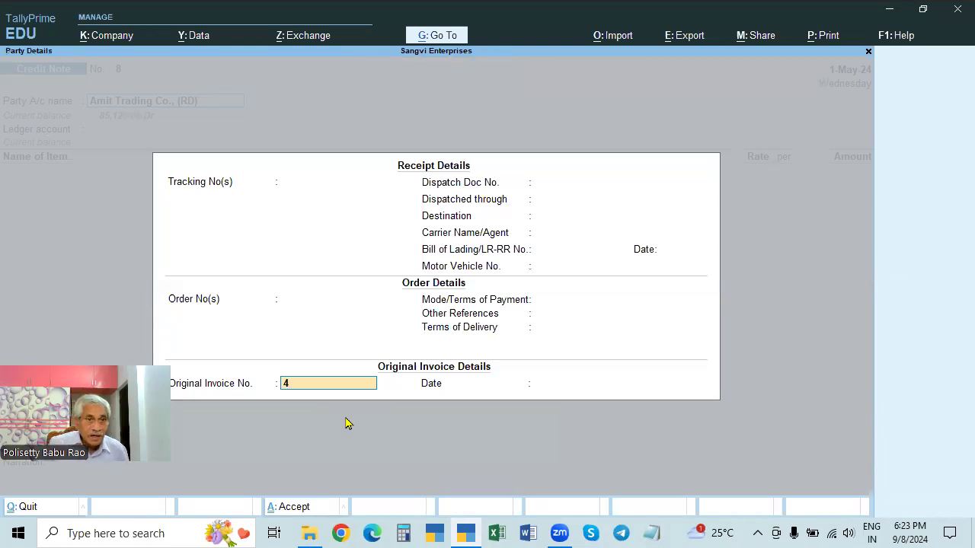
{"action": "key", "text": "Return"}
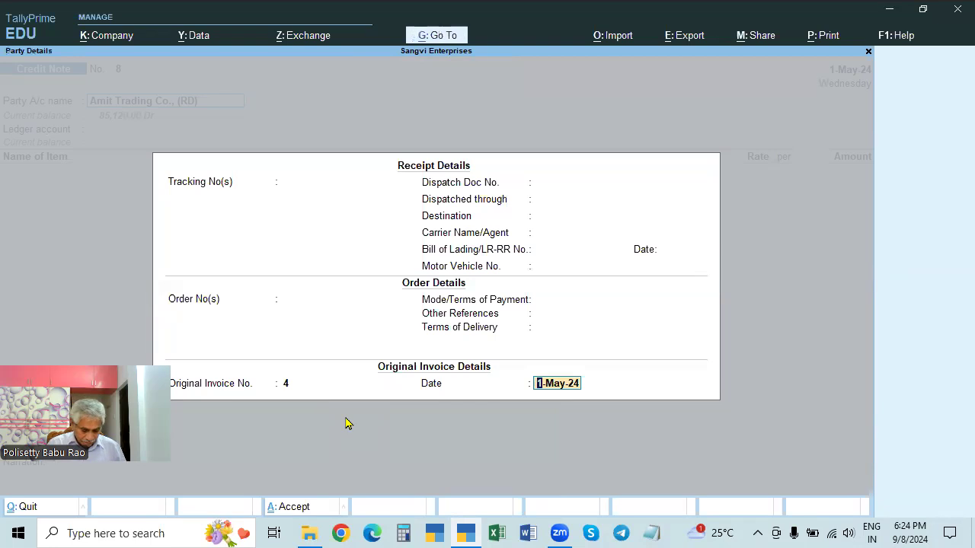
Recheck the original sales invoice through the Amit Trading Co., (RD) ledger vouchers, then return to the credit note's receipt details.
{"action": "key", "text": "alt+g"}
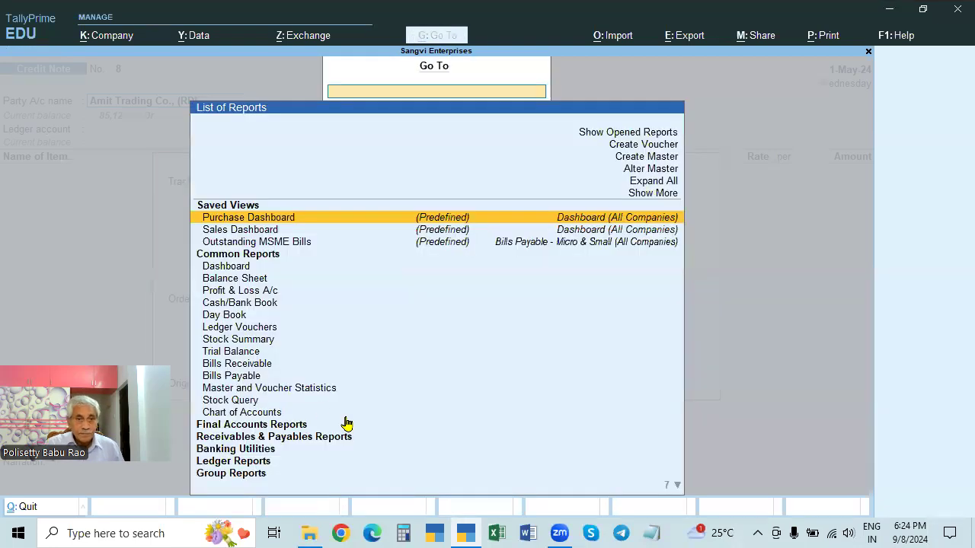
{"action": "left_click", "coordinate": [243, 327]}
{"action": "key", "text": "Return"}
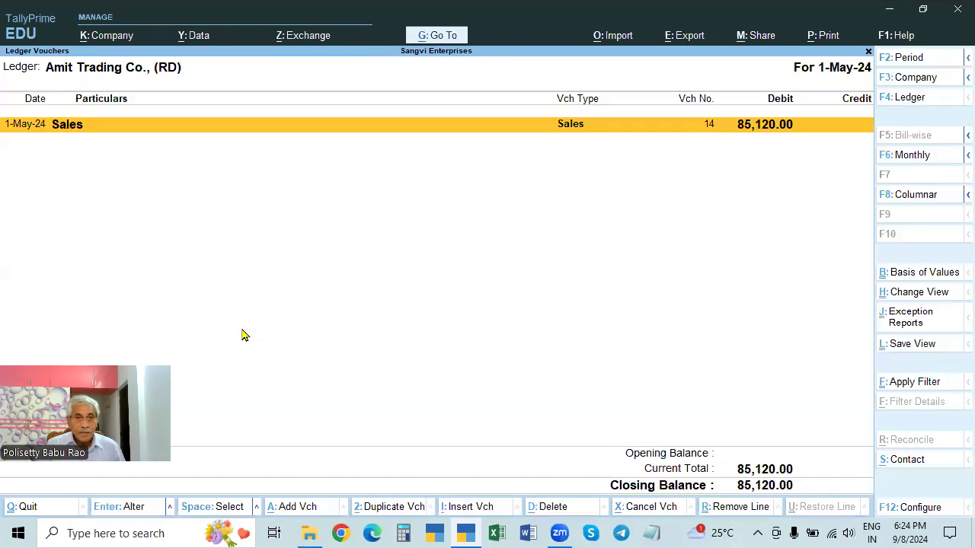
{"action": "key", "text": "Return"}
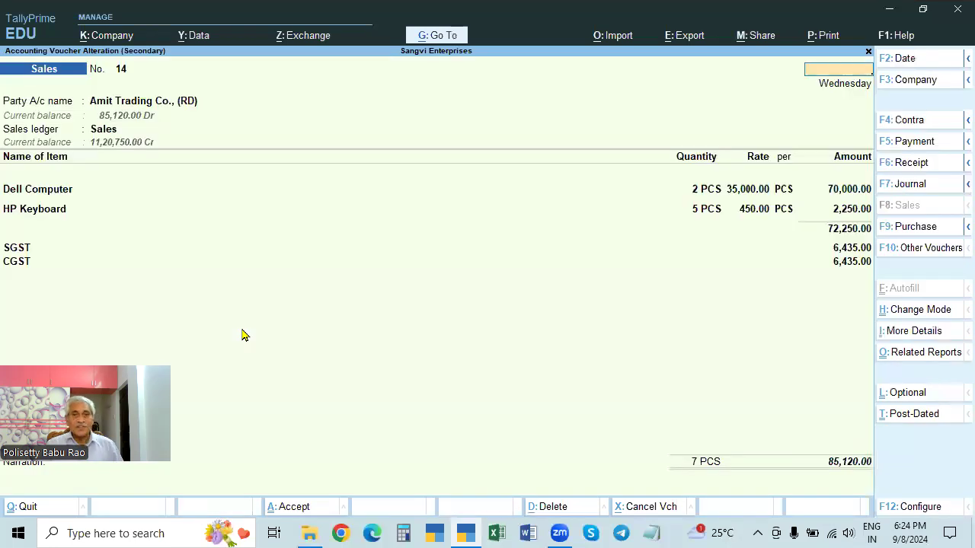
{"action": "key", "text": "Escape"}
{"action": "key", "text": "Escape"}
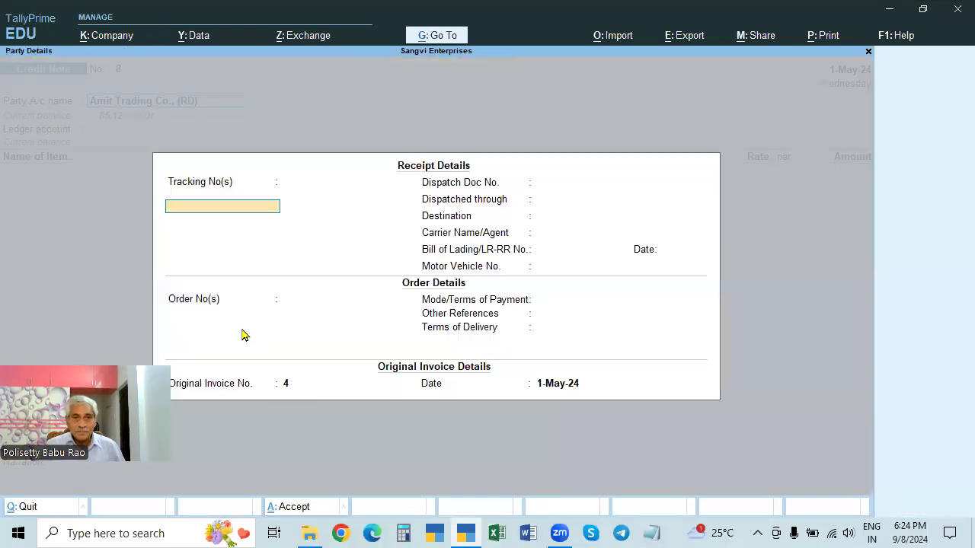
Go through the receipt and order details and change the Original Invoice No. to 14.
{"action": "key", "text": "Return"}
{"action": "key", "text": "Return"}
{"action": "key", "text": "Return"}
{"action": "key", "text": "Return"}
{"action": "key", "text": "Return"}
{"action": "key", "text": "Return"}
{"action": "key", "text": "Return"}
{"action": "key", "text": "Return"}
{"action": "key", "text": "Return"}
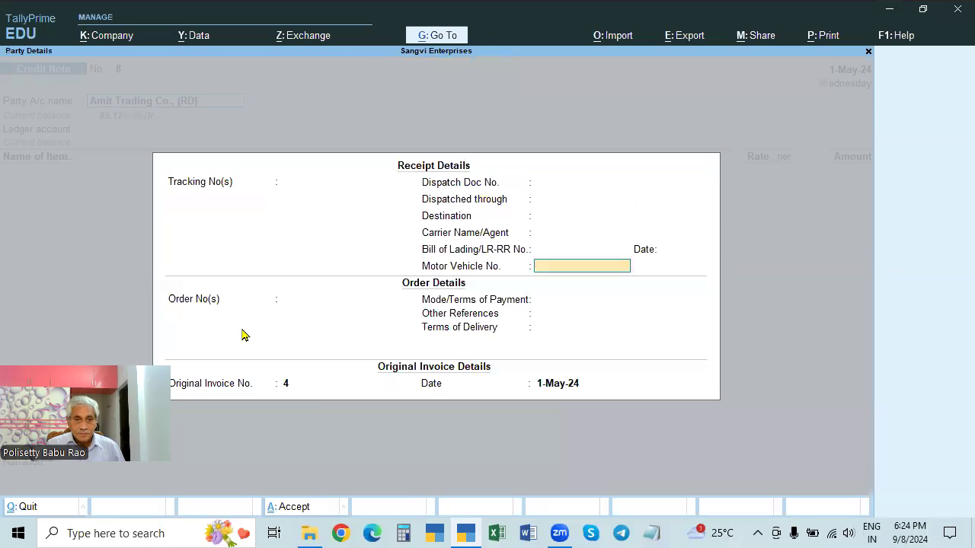
{"action": "key", "text": "Return"}
{"action": "key", "text": "Return"}
{"action": "key", "text": "Return"}
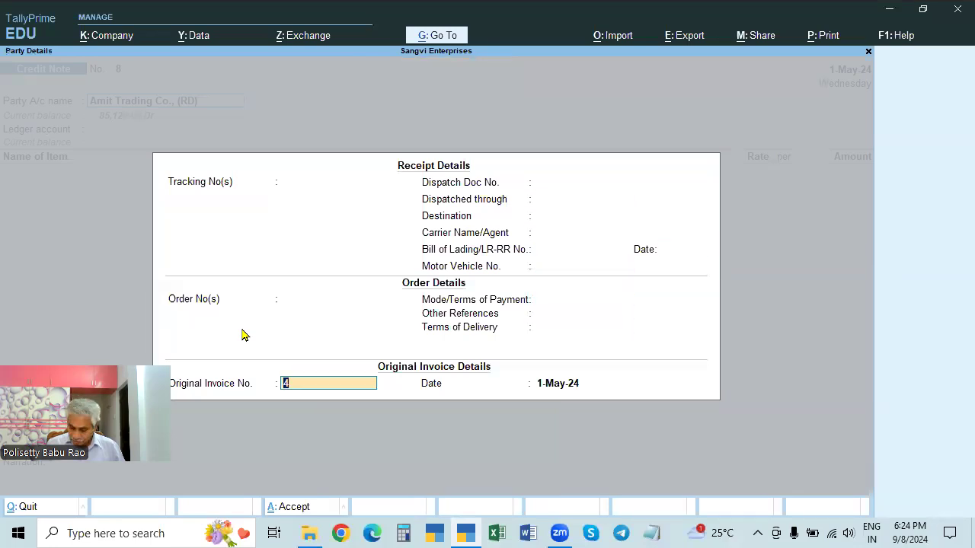
{"action": "key", "text": "Return"}
Set the original invoice date to 1-May-24 and confirm the invoice details.
{"action": "type", "text": "1.4"}
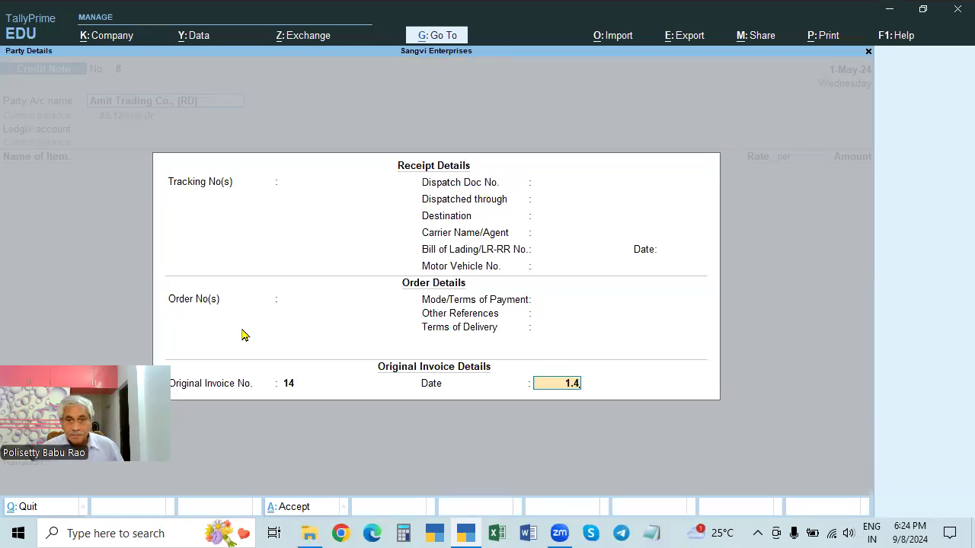
{"action": "key", "text": "BackSpace"}
{"action": "key", "text": "BackSpace"}
{"action": "key", "text": "BackSpace"}
{"action": "type", "text": "1.5"}
{"action": "key", "text": "Return"}
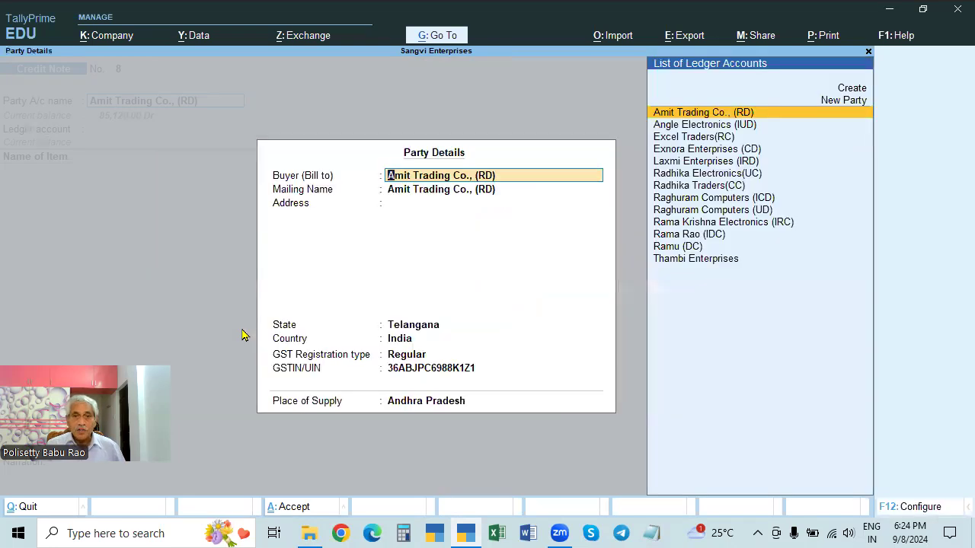
Go over the buyer details and pass through the receipt, order and original invoice details once more.
{"action": "key", "text": "Return"}
{"action": "key", "text": "Return"}
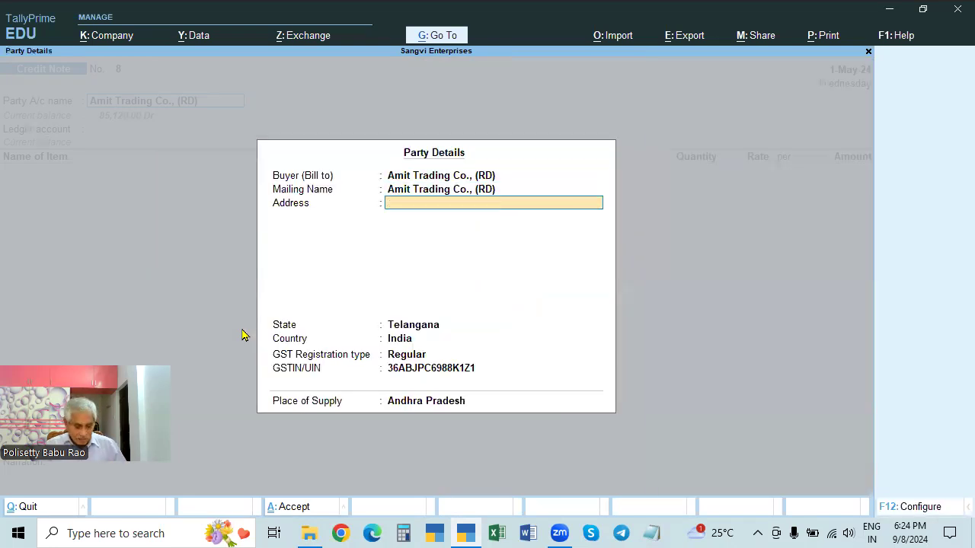
{"action": "key", "text": "ctrl+a"}
{"action": "key", "text": "Return"}
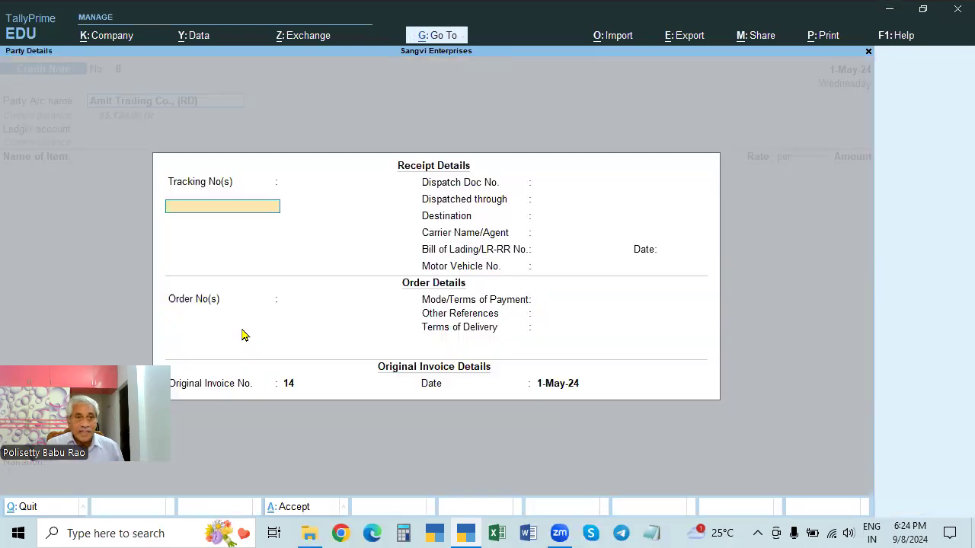
{"action": "key", "text": "Return"}
{"action": "key", "text": "Return"}
{"action": "key", "text": "Return"}
{"action": "key", "text": "Return"}
{"action": "key", "text": "Return"}
{"action": "key", "text": "Return"}
{"action": "key", "text": "Return"}
{"action": "key", "text": "Return"}
{"action": "key", "text": "Return"}
{"action": "key", "text": "Return"}
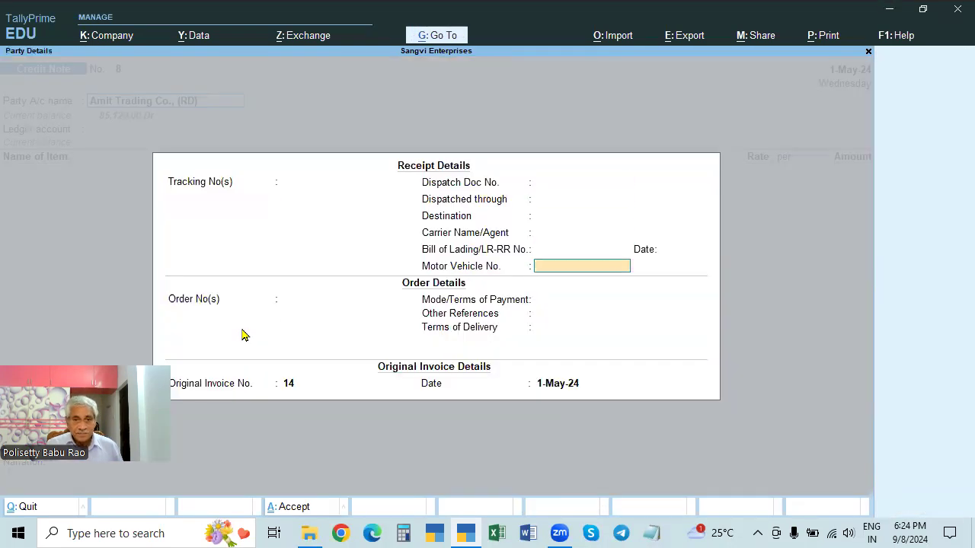
{"action": "key", "text": "Return"}
{"action": "key", "text": "Return"}
{"action": "key", "text": "Return"}
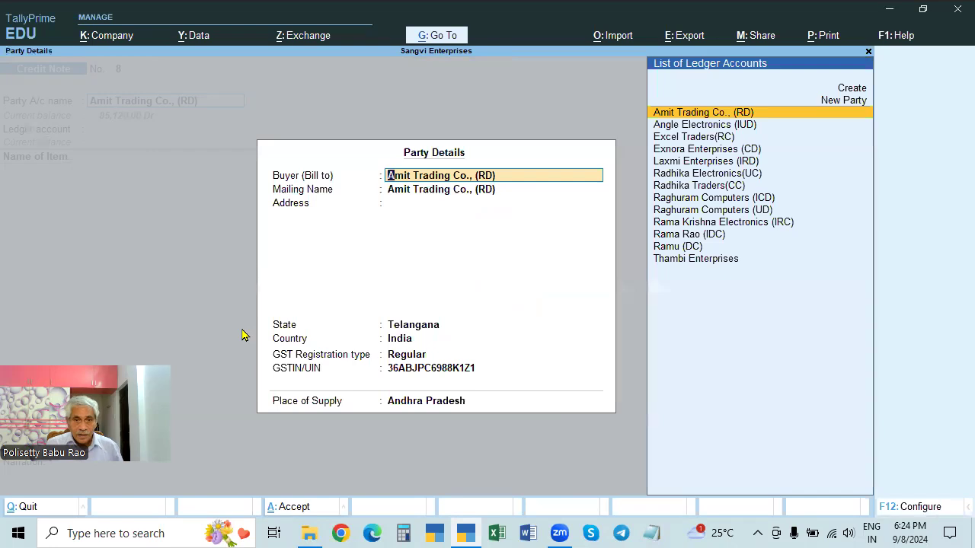
Accept the party details and choose Sales Returns as the credit note's ledger account.
{"action": "key", "text": "Return"}
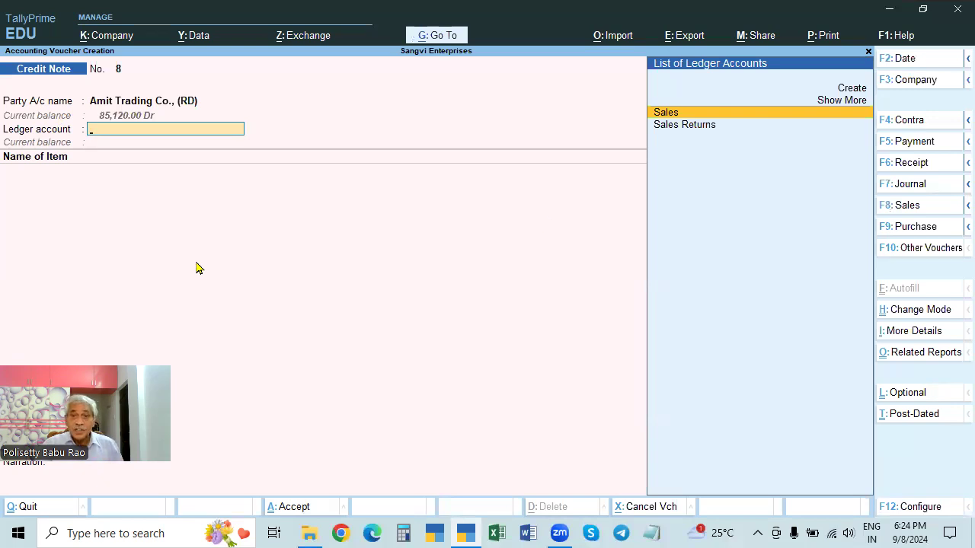
{"action": "left_click", "coordinate": [689, 131]}
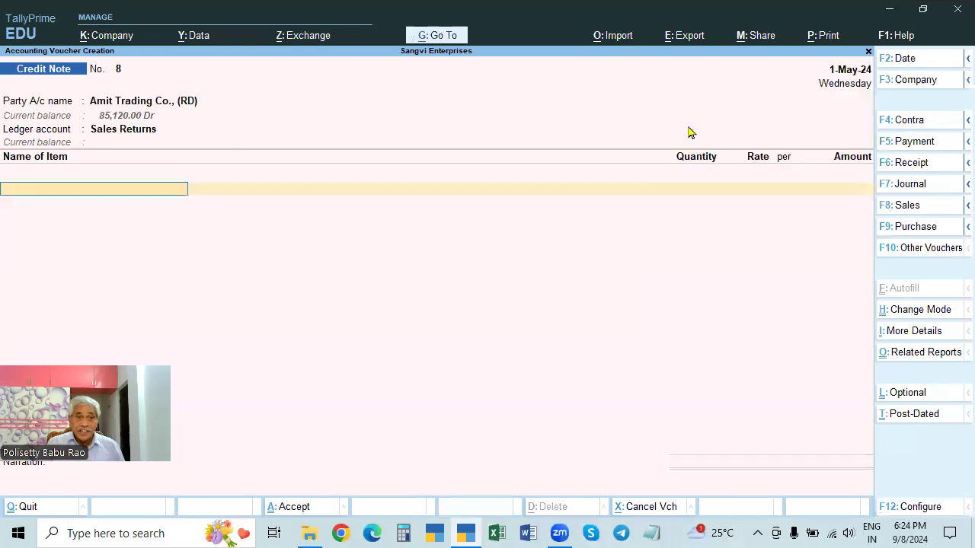
{"action": "key", "text": "F12"}
{"action": "key", "text": "Up"}
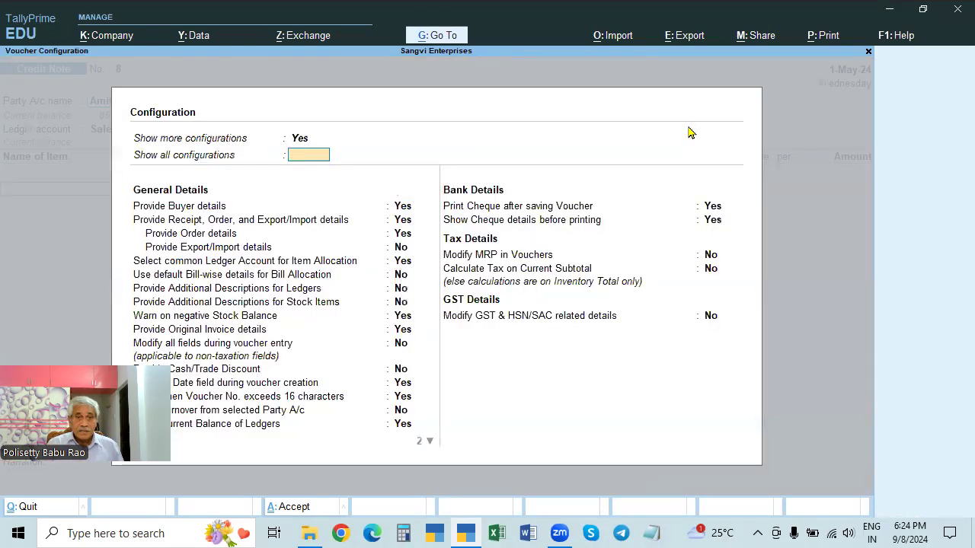
{"action": "key", "text": "Escape"}
Open the Sales Returns ledger master from the credit note and check its name and group.
{"action": "key", "text": "BackSpace"}
{"action": "key", "text": "ctrl+Return"}
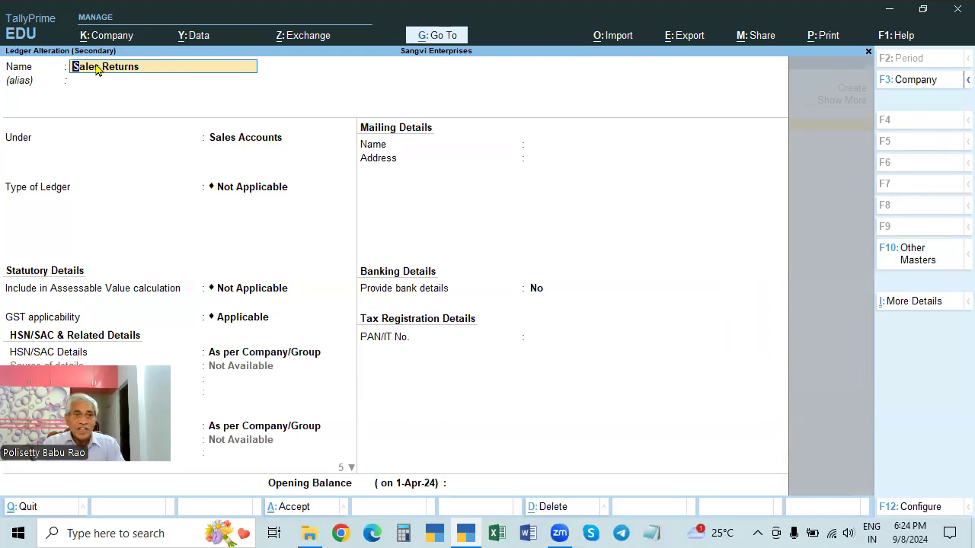
{"action": "scroll", "coordinate": [274, 236], "scroll_direction": "down", "scroll_amount": 2}
{"action": "scroll", "coordinate": [260, 170], "scroll_direction": "up", "scroll_amount": 1}
{"action": "scroll", "coordinate": [247, 142], "scroll_direction": "up", "scroll_amount": 1}
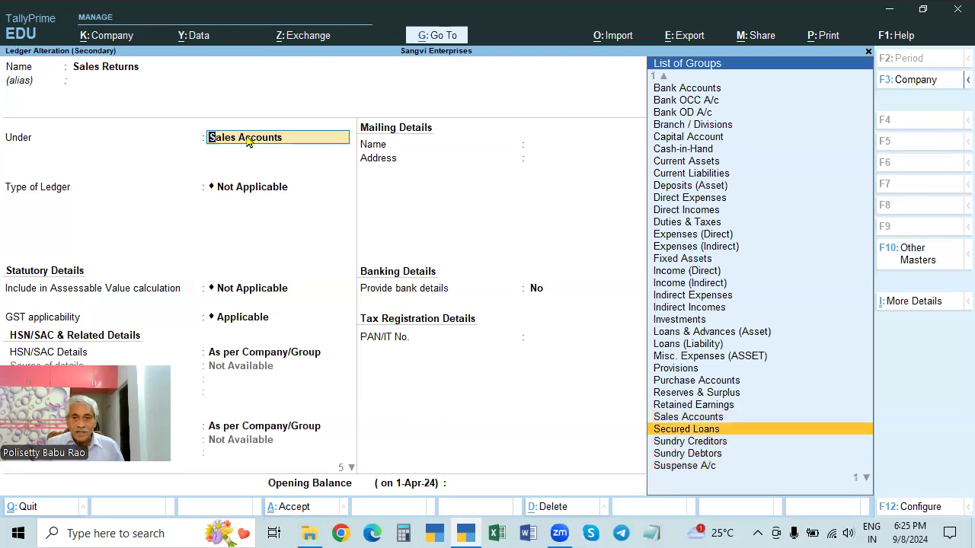
{"action": "scroll", "coordinate": [247, 142], "scroll_direction": "up", "scroll_amount": 1}
{"action": "key", "text": "Return"}
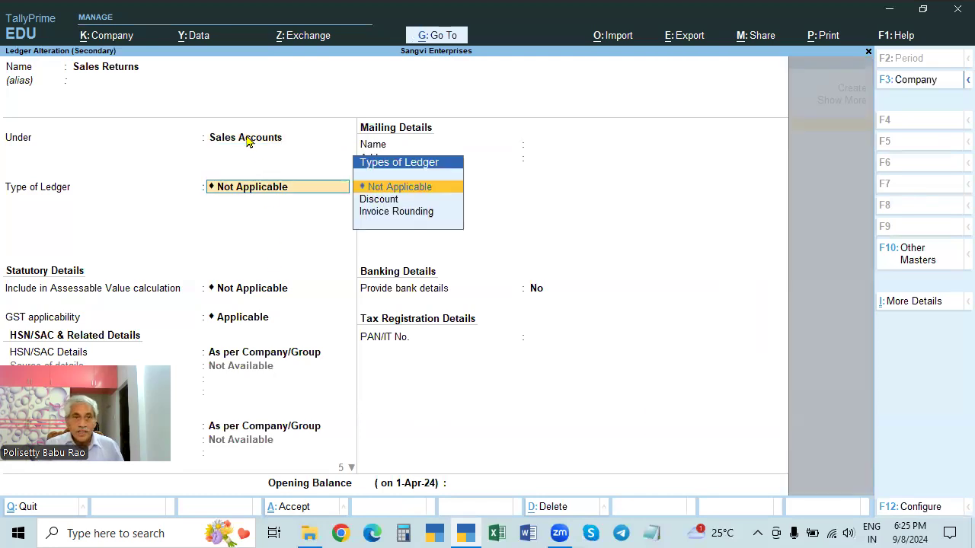
Go through the Sales Returns ledger's type, GST applicability, rate and supply details, and accept the ledger without changes.
{"action": "key", "text": "Return"}
{"action": "key", "text": "Return"}
{"action": "key", "text": "Return"}
{"action": "key", "text": "Return"}
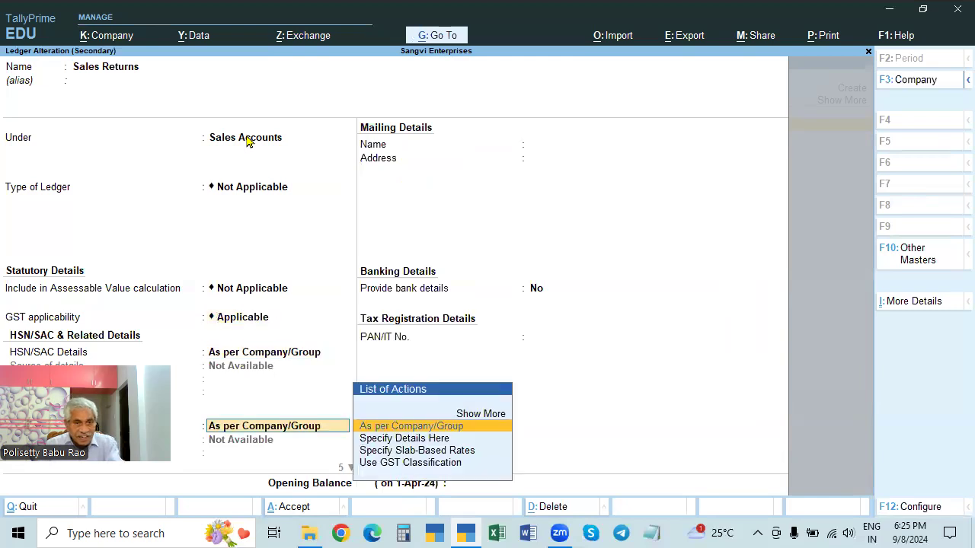
{"action": "key", "text": "Return"}
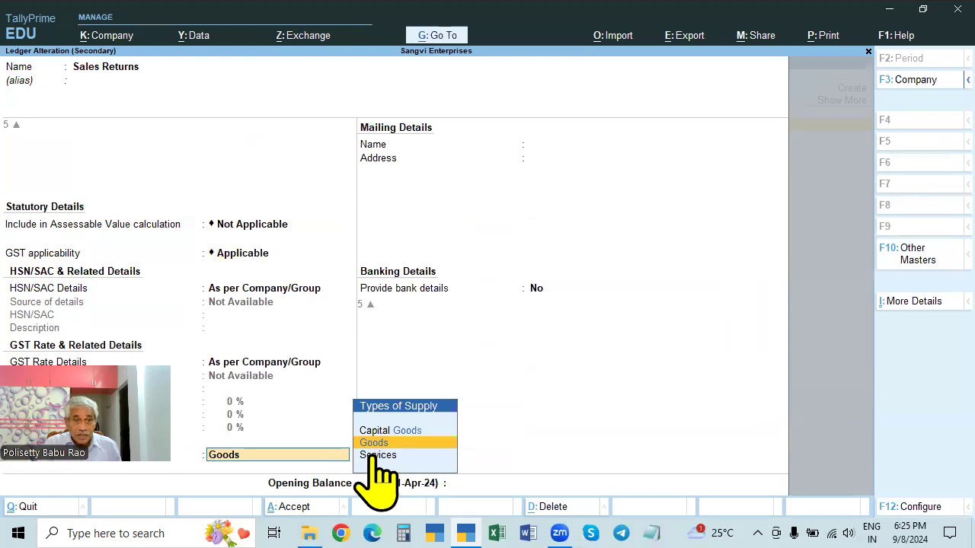
{"action": "key", "text": "Return"}
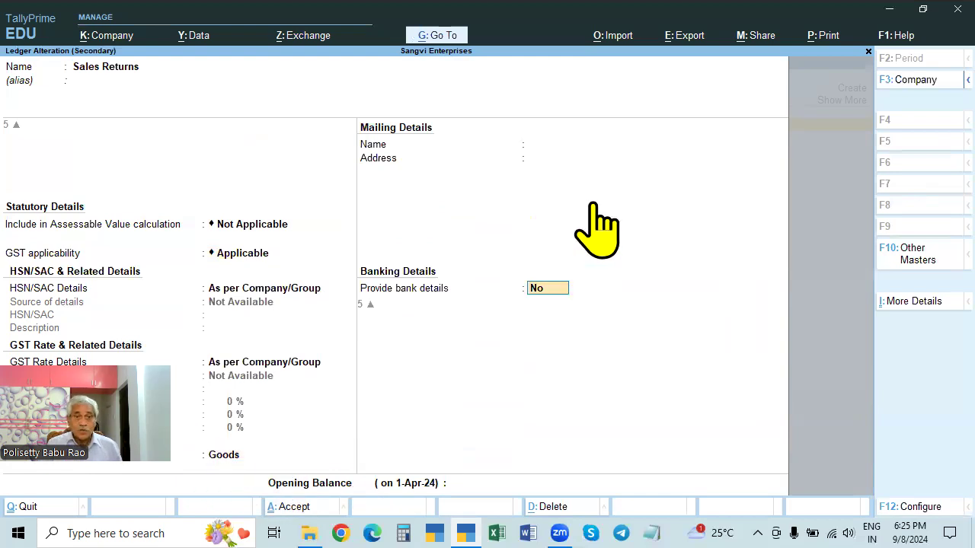
{"action": "key", "text": "Return"}
{"action": "key", "text": "Return"}
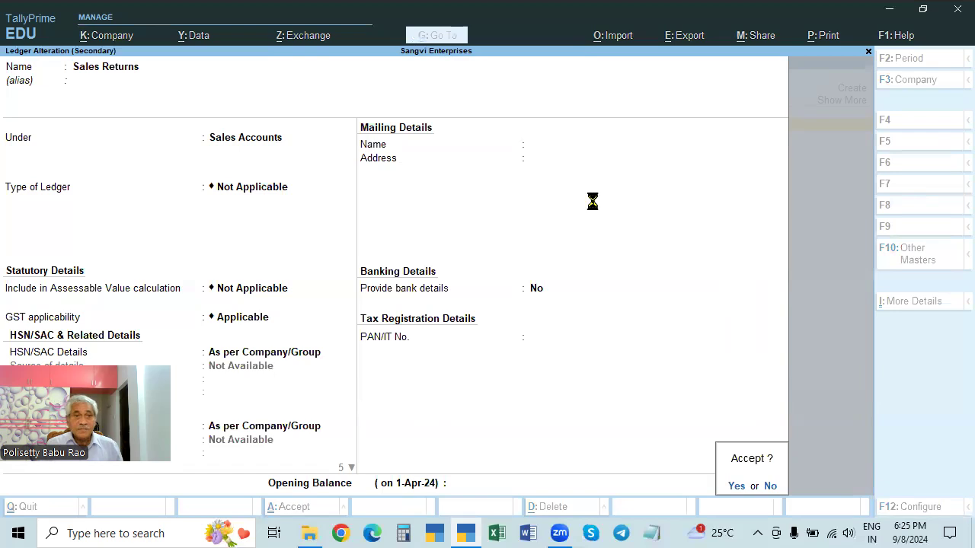
{"action": "key", "text": "Return"}
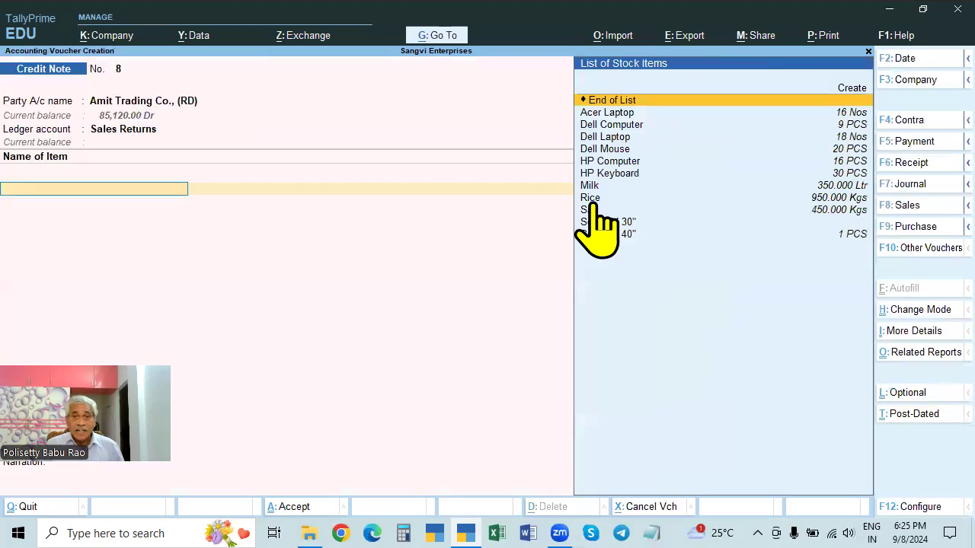
Enter Dell Laptop as the returned item with quantity 1 Nos at a rate of 39,500.00 and end the item list.
{"action": "key", "text": "Down"}
{"action": "key", "text": "Down"}
{"action": "key", "text": "Down"}
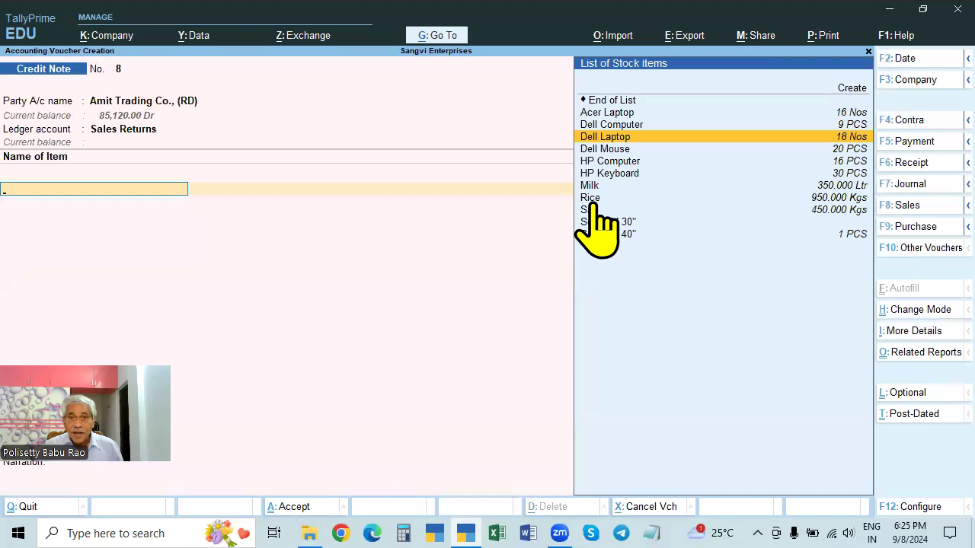
{"action": "key", "text": "Return"}
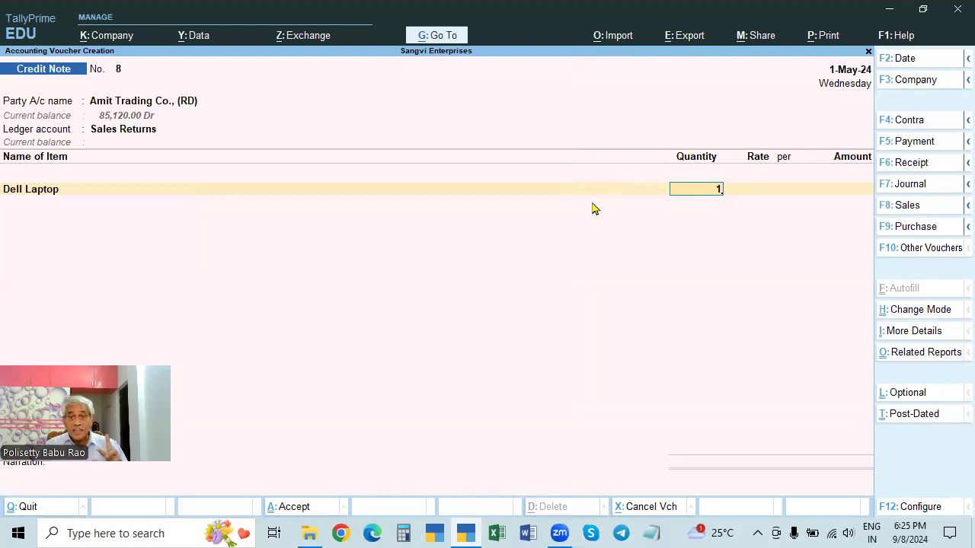
{"action": "key", "text": "Return"}
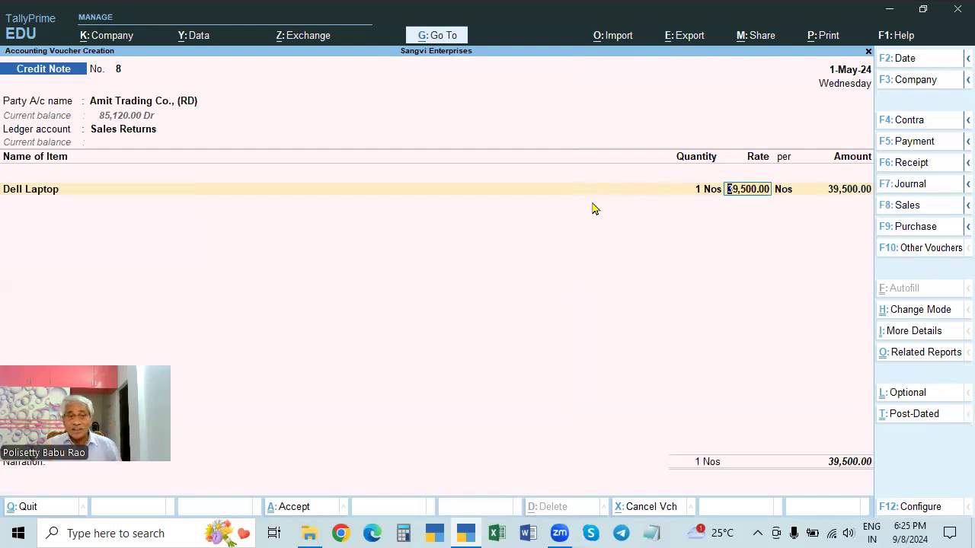
{"action": "key", "text": "Return"}
{"action": "key", "text": "Return"}
{"action": "key", "text": "Return"}
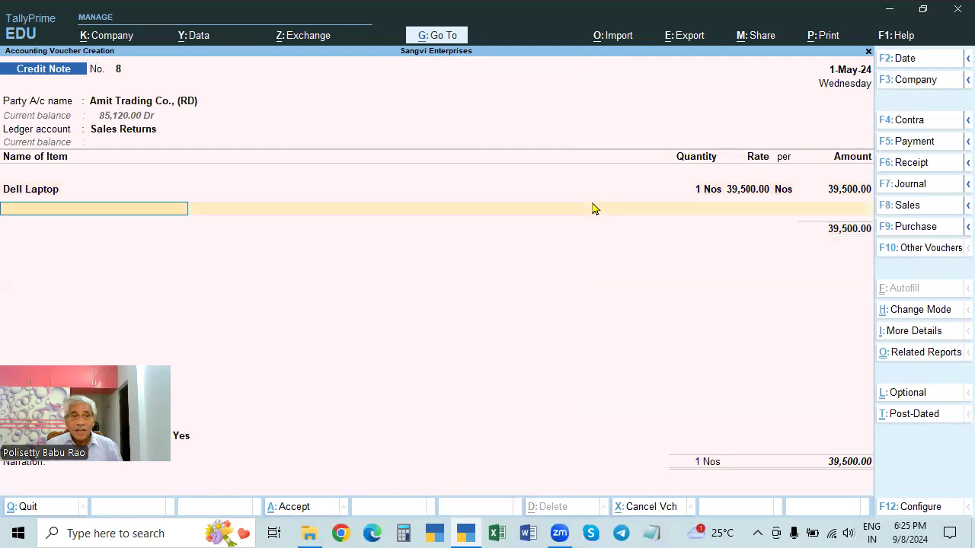
{"action": "key", "text": "Return"}
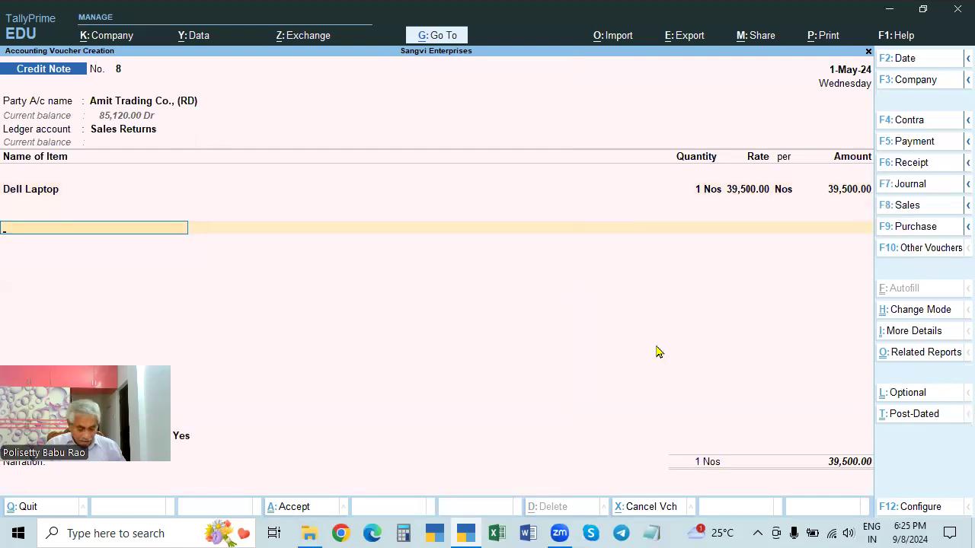
Add the CGST ledger below the Dell Laptop item in the credit note.
{"action": "type", "text": "CGST"}
{"action": "key", "text": "Return"}
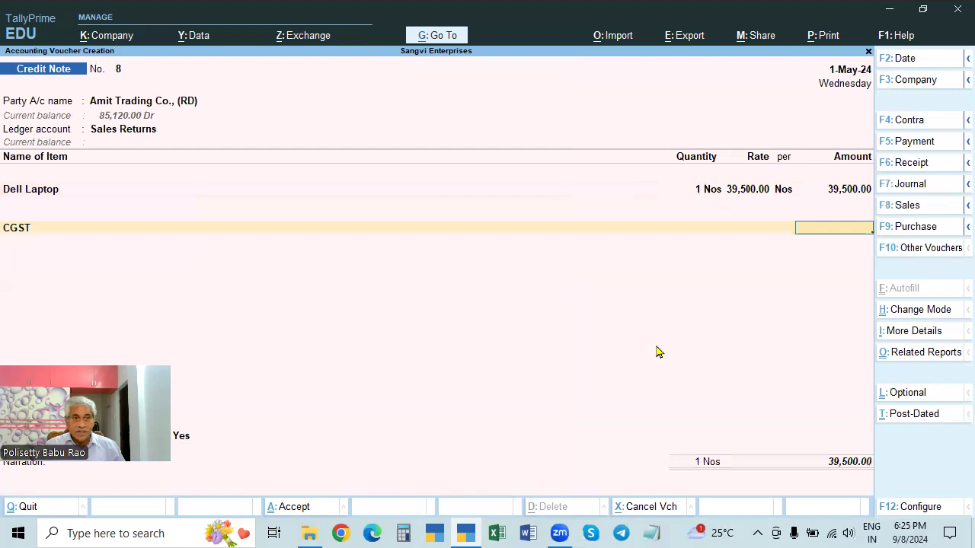
{"action": "key", "text": "BackSpace"}
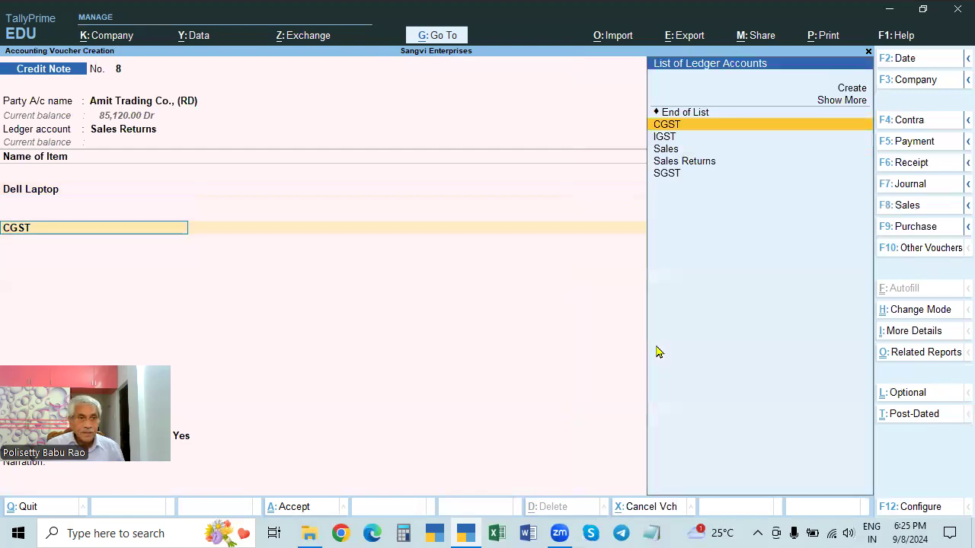
Open the Amit Trading Co., (RD) ledger for alteration and proceed to its GSTIN/UIN field.
{"action": "left_click", "coordinate": [143, 105]}
{"action": "key", "text": "ctrl+Return"}
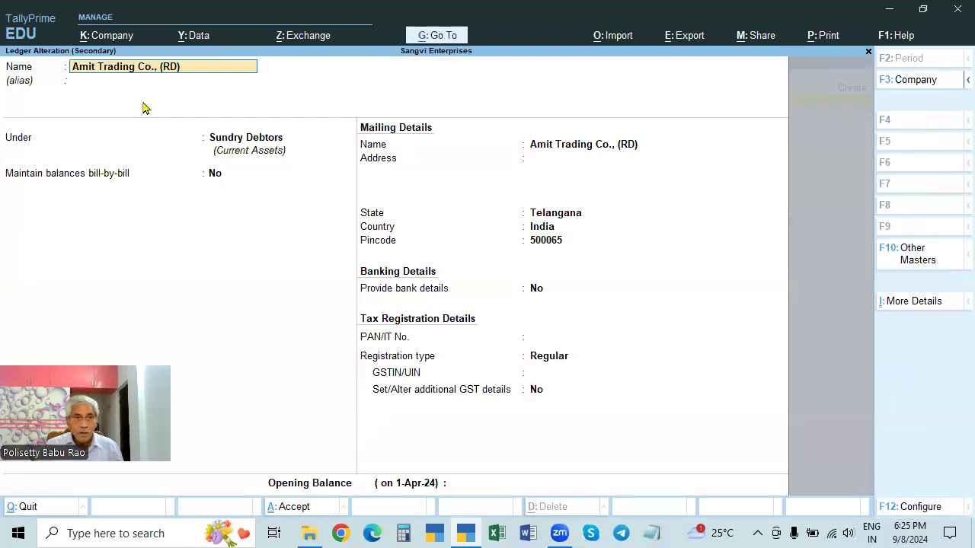
{"action": "key", "text": "Return"}
{"action": "key", "text": "Return"}
{"action": "key", "text": "Return"}
{"action": "key", "text": "Return"}
{"action": "key", "text": "Return"}
{"action": "key", "text": "Return"}
{"action": "key", "text": "Return"}
{"action": "key", "text": "Return"}
{"action": "key", "text": "Return"}
{"action": "key", "text": "Return"}
{"action": "key", "text": "Return"}
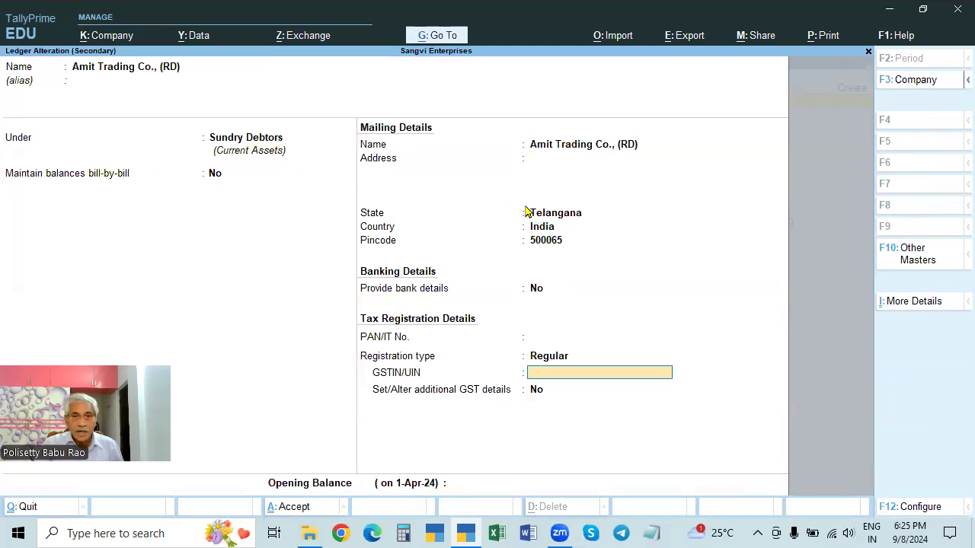
Open the TIN NOs text file in Notepad and copy a GSTIN starting with 36 for the party.
{"action": "left_click", "coordinate": [651, 533]}
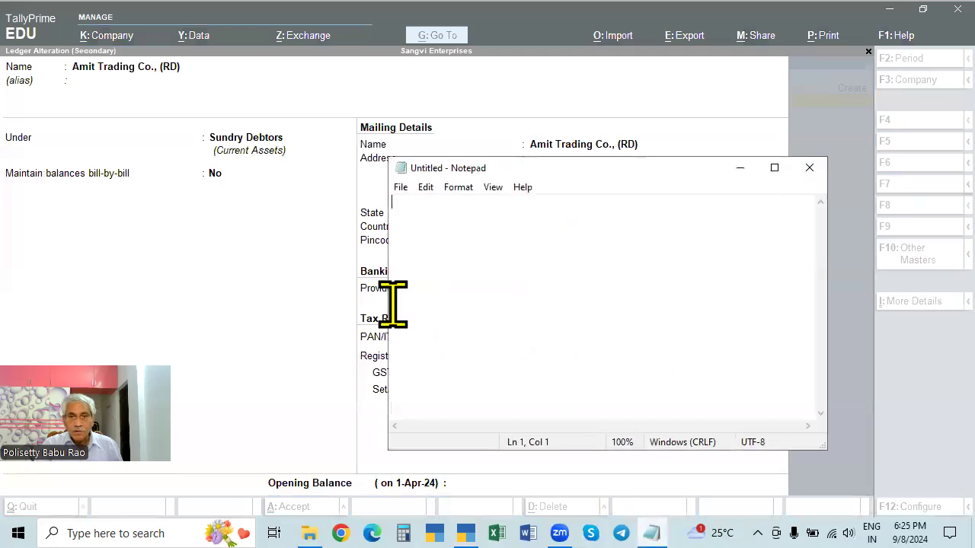
{"action": "left_click", "coordinate": [400, 187]}
{"action": "left_click", "coordinate": [425, 238]}
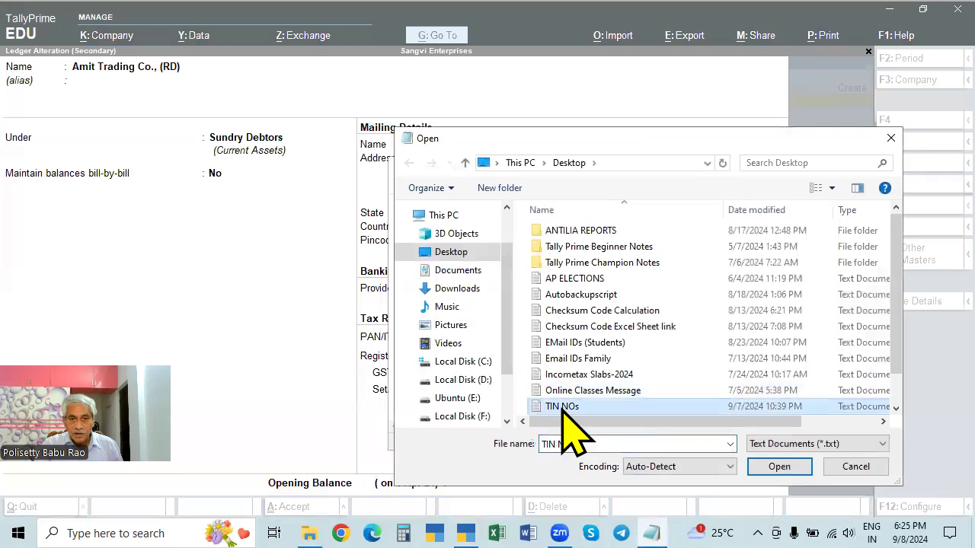
{"action": "left_click", "coordinate": [770, 467]}
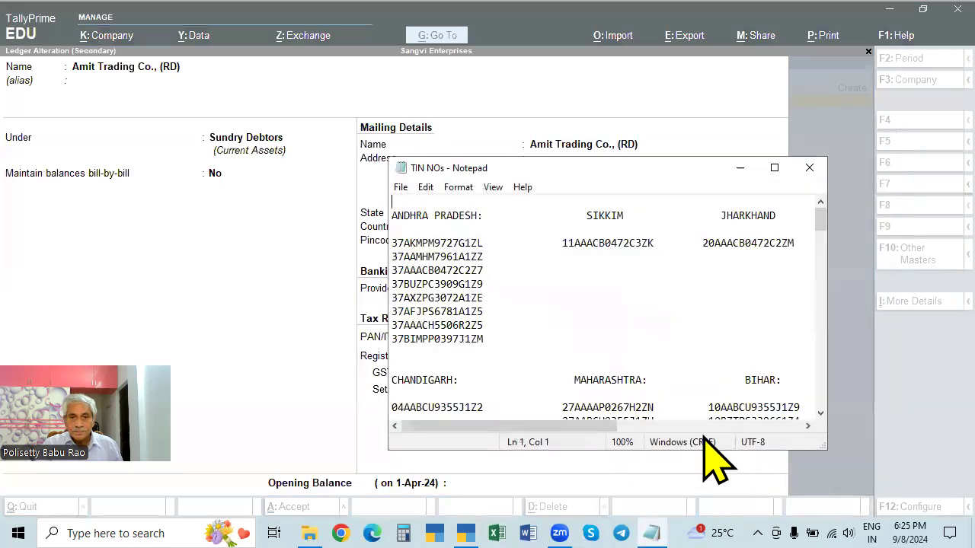
{"action": "scroll", "coordinate": [602, 327], "scroll_direction": "down", "scroll_amount": 5}
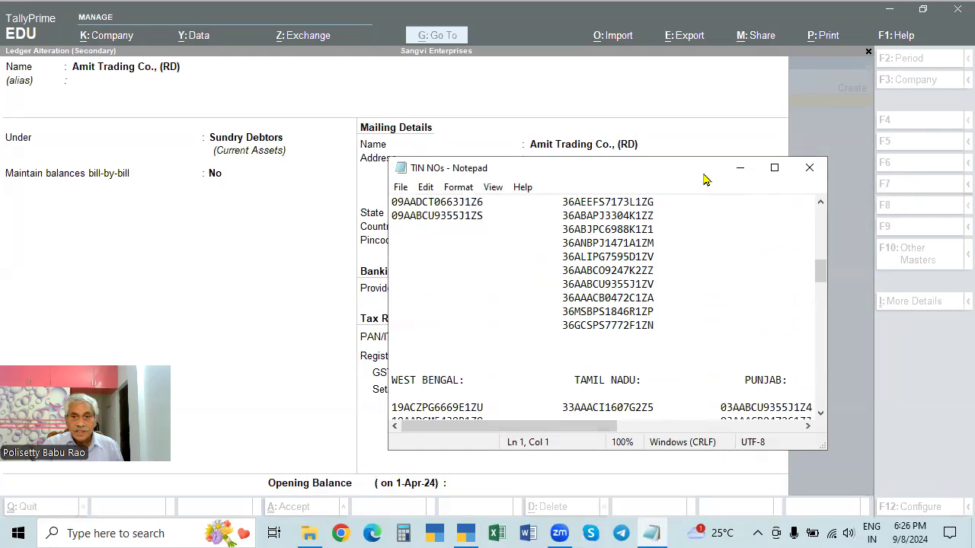
{"action": "left_click_drag", "start_coordinate": [704, 174], "coordinate": [729, 147]}
{"action": "left_click", "coordinate": [658, 230]}
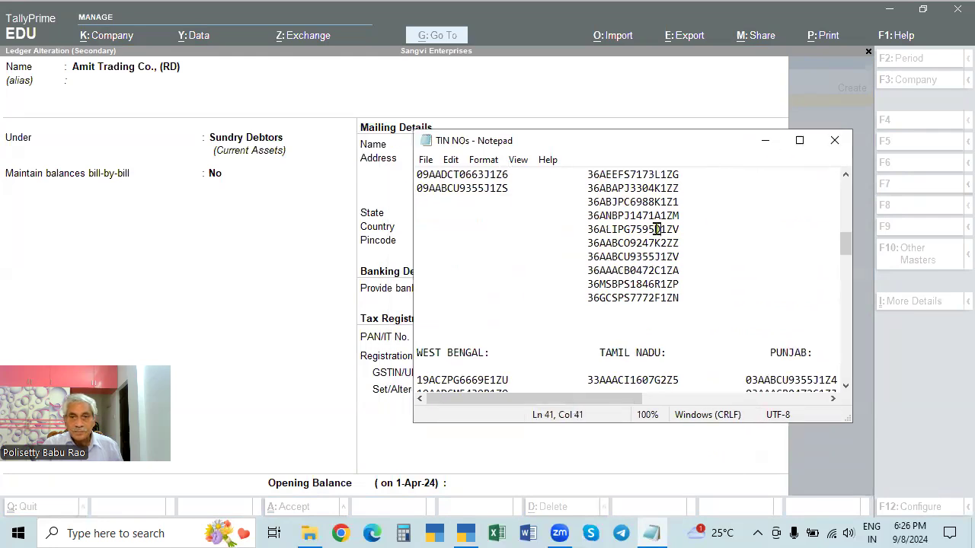
{"action": "double_click", "coordinate": [657, 229]}
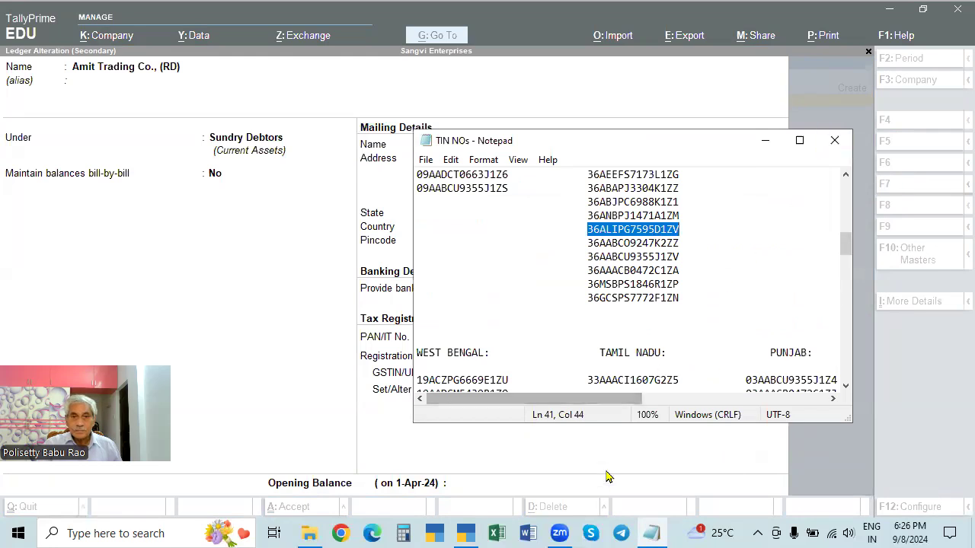
Close Notepad and paste the copied GSTIN into the party ledger's GSTIN/UIN field.
{"action": "left_click", "coordinate": [834, 140]}
{"action": "key", "text": "ctrl+alt+v"}
{"action": "key", "text": "Return"}
{"action": "key", "text": "Return"}
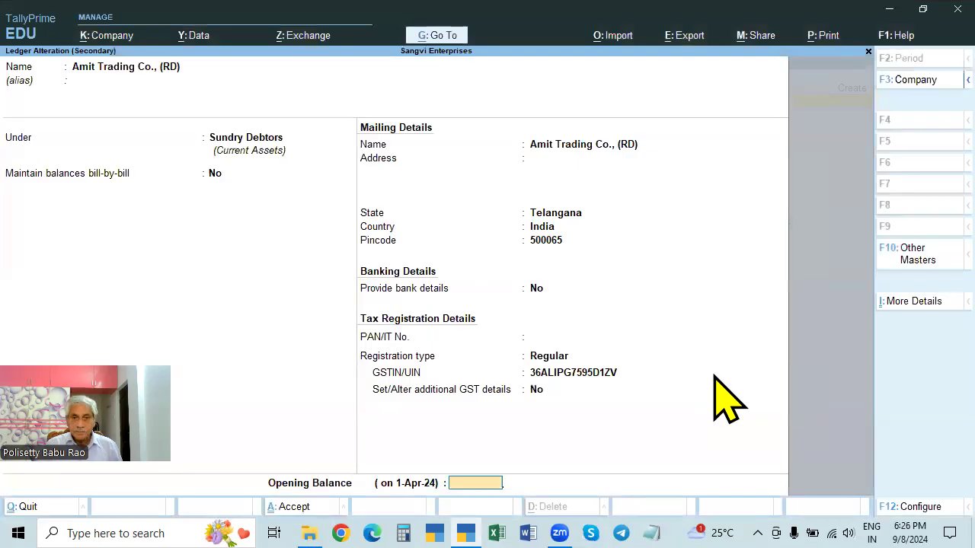
Recheck the party's GSTIN, then accept the ledger master and update the GST status of vouchers.
{"action": "key", "text": "BackSpace"}
{"action": "key", "text": "BackSpace"}
{"action": "key", "text": "BackSpace"}
{"action": "key", "text": "BackSpace"}
{"action": "key", "text": "Return"}
{"action": "key", "text": "Return"}
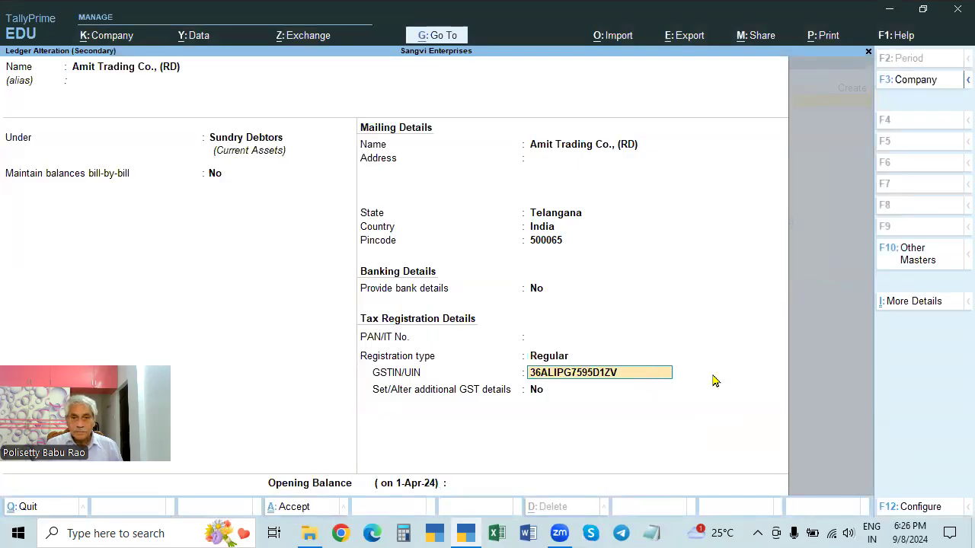
{"action": "key", "text": "Return"}
{"action": "key", "text": "Return"}
{"action": "key", "text": "Return"}
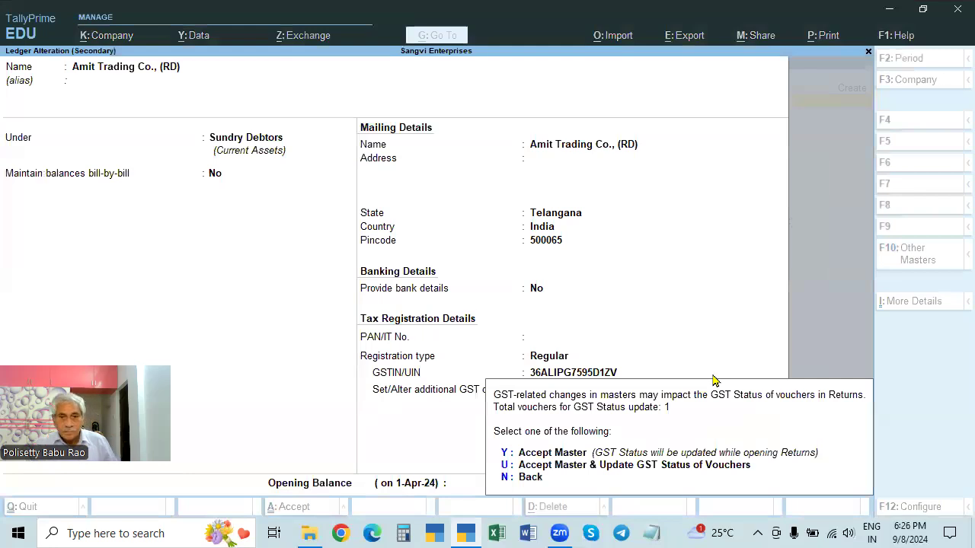
{"action": "key", "text": "u"}
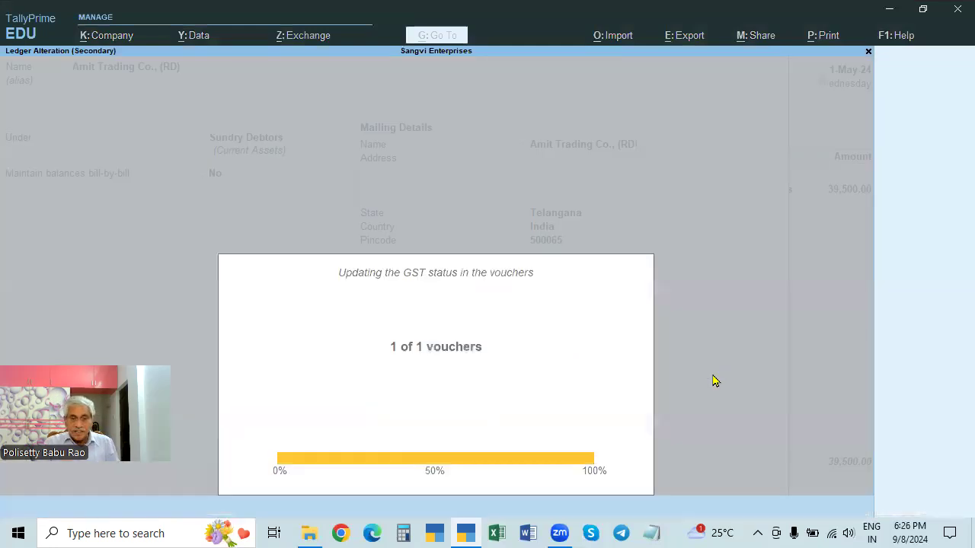
Pass through the credit note's receipt, order and original invoice details and continue to the party details.
{"action": "key", "text": "Return"}
{"action": "key", "text": "Return"}
{"action": "key", "text": "Return"}
{"action": "key", "text": "Return"}
{"action": "key", "text": "Return"}
{"action": "key", "text": "Return"}
{"action": "key", "text": "Return"}
{"action": "key", "text": "Return"}
{"action": "key", "text": "Return"}
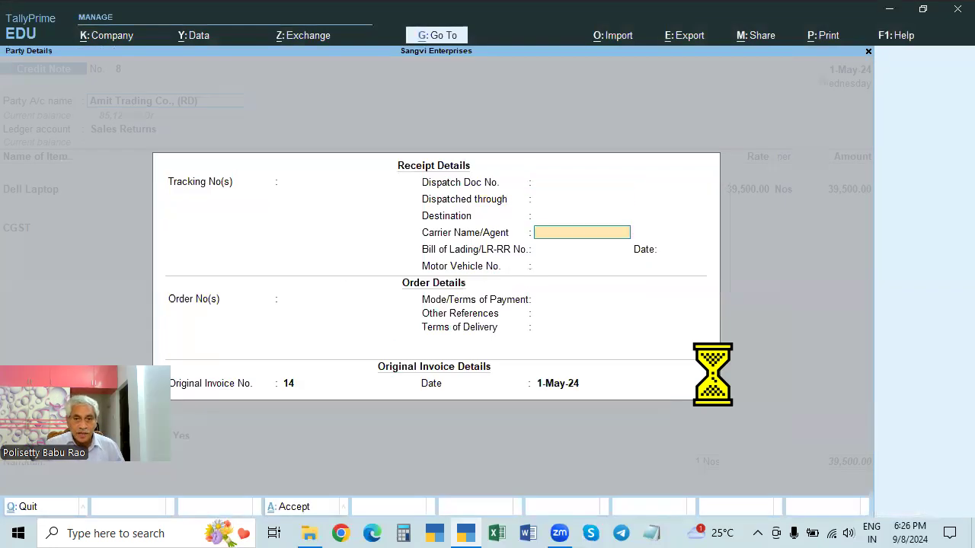
{"action": "key", "text": "Return"}
{"action": "key", "text": "Return"}
{"action": "key", "text": "Return"}
{"action": "key", "text": "Return"}
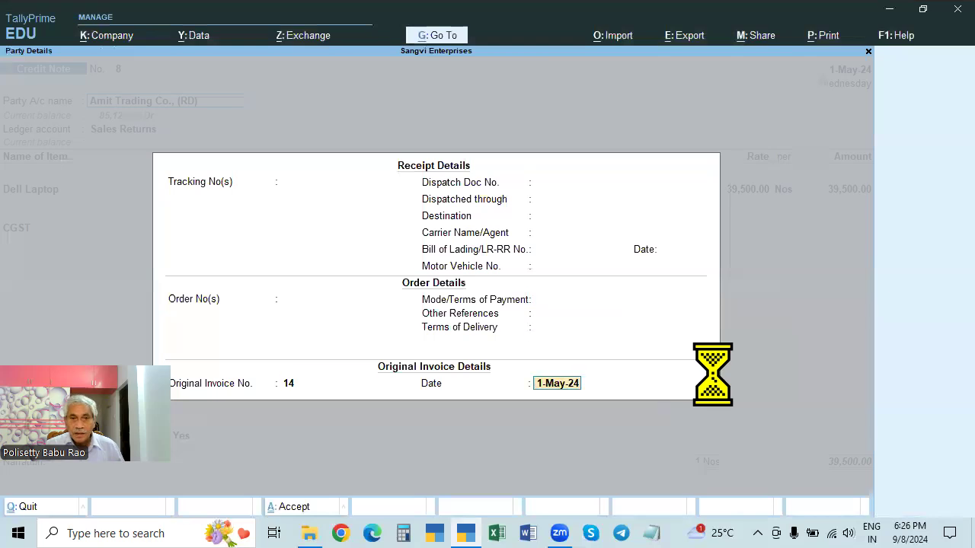
{"action": "key", "text": "Return"}
{"action": "key", "text": "Return"}
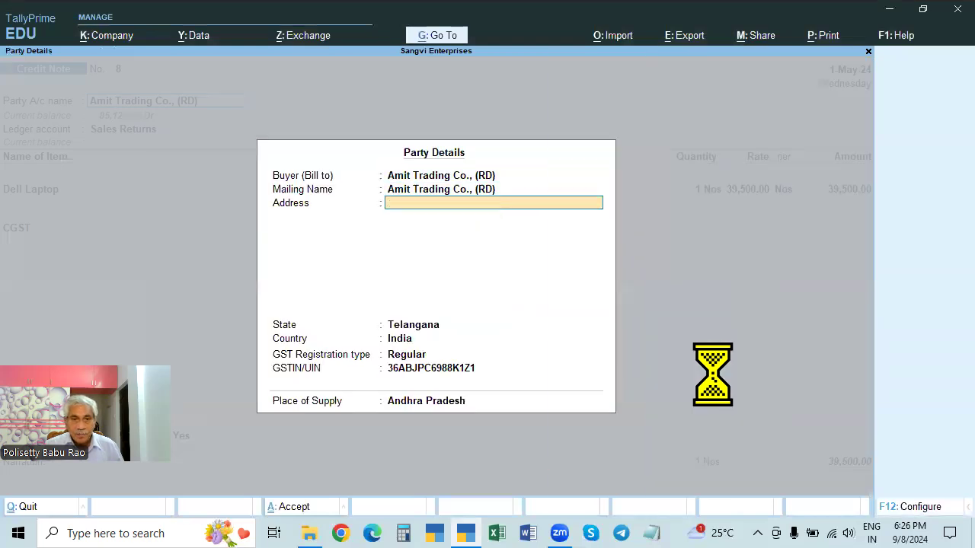
Set the Place of Supply in the party details to Telangana.
{"action": "key", "text": "Return"}
{"action": "key", "text": "Return"}
{"action": "key", "text": "Return"}
{"action": "key", "text": "Return"}
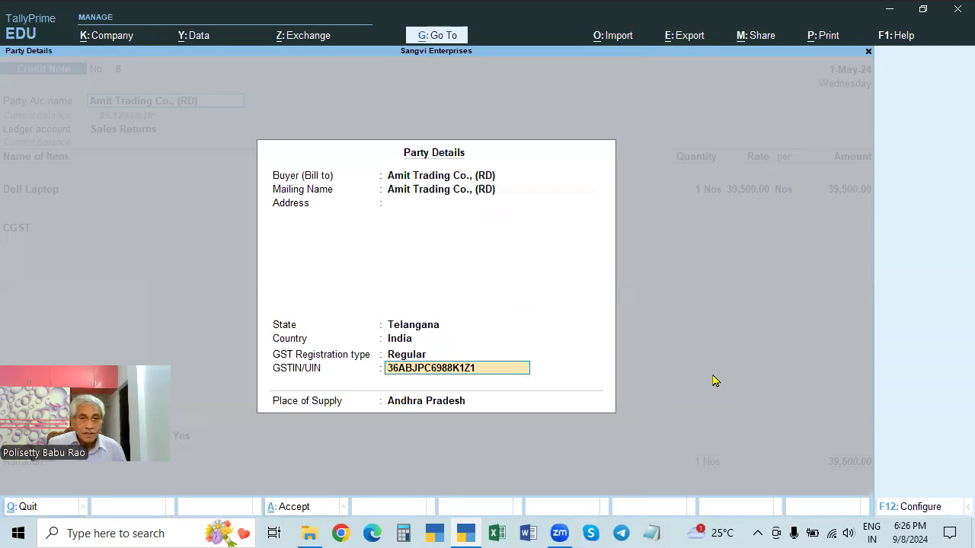
{"action": "key", "text": "Return"}
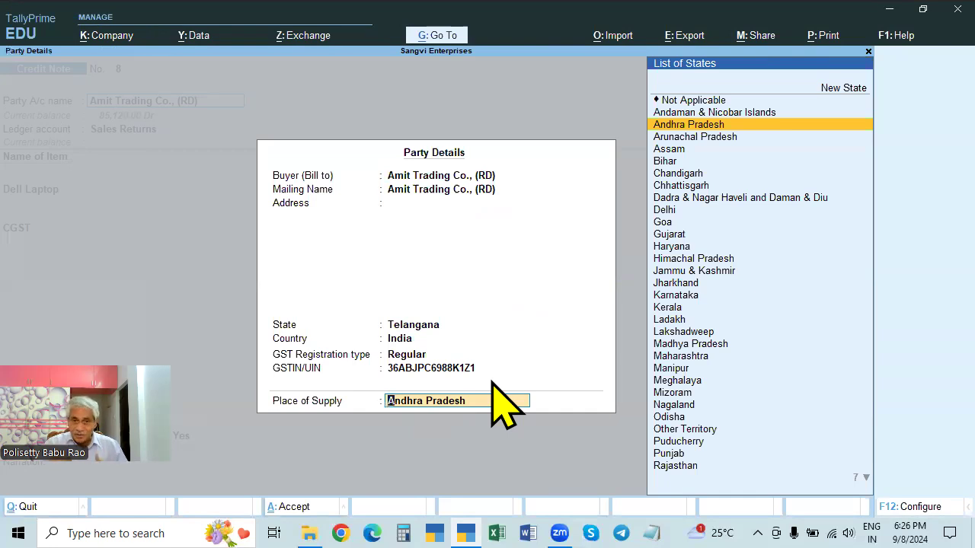
{"action": "type", "text": "TEL"}
{"action": "key", "text": "Return"}
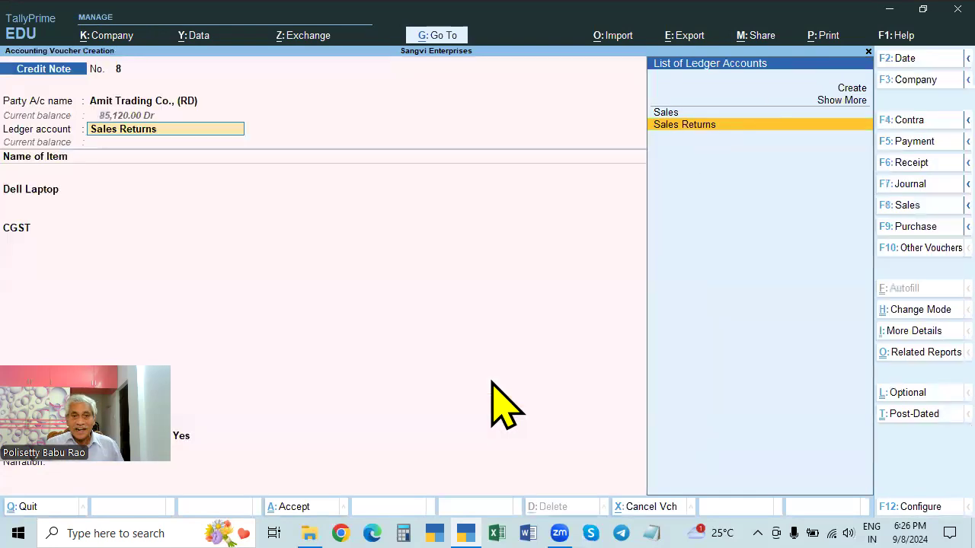
Reopen the party details and check the buyer's state against the place of supply.
{"action": "key", "text": "BackSpace"}
{"action": "key", "text": "Return"}
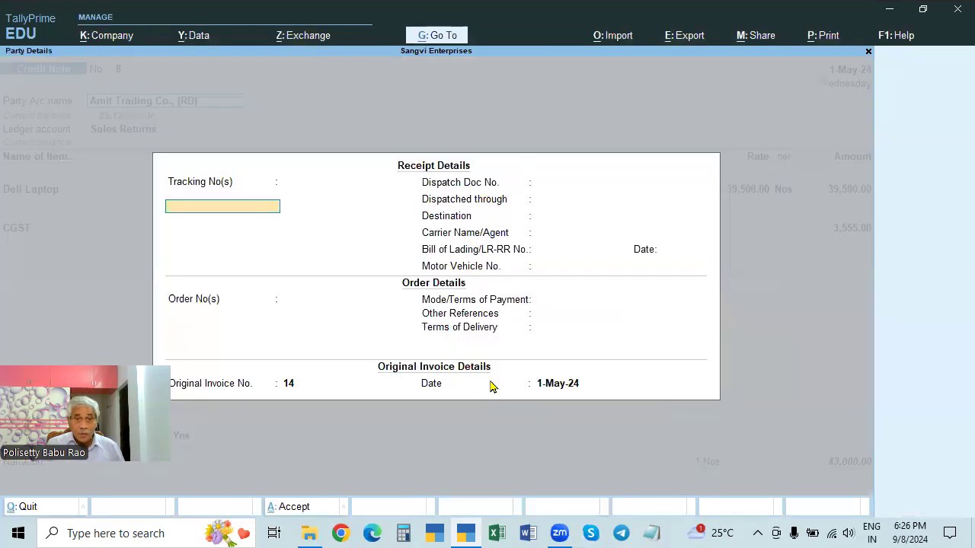
{"action": "key", "text": "ctrl+a"}
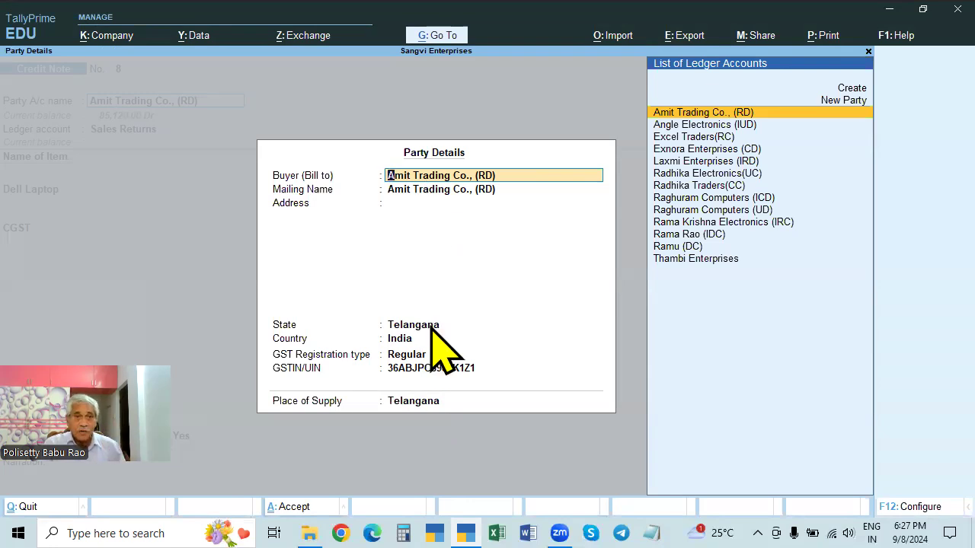
{"action": "left_click", "coordinate": [415, 404]}
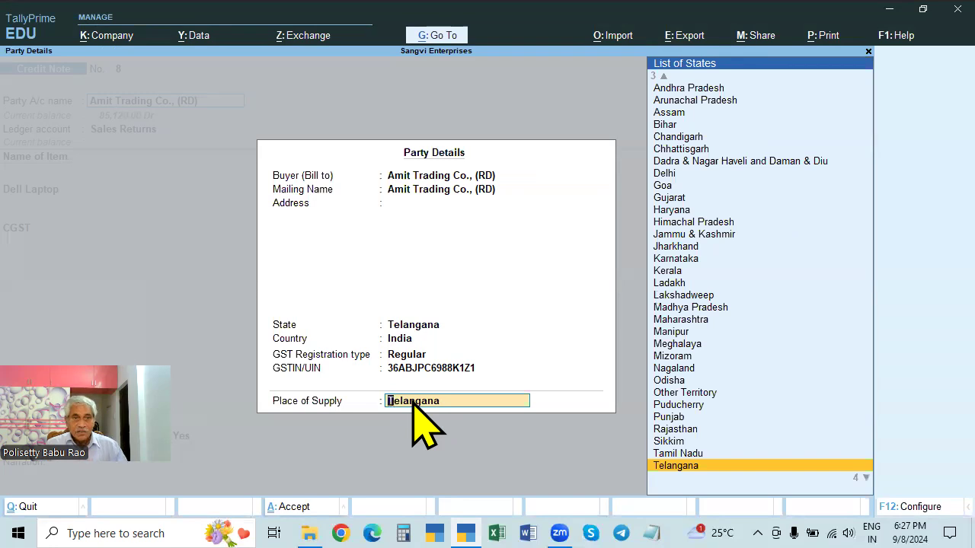
Keep Telangana as the place of supply and proceed through the Sales Returns, Dell Laptop and CGST entries.
{"action": "key", "text": "Return"}
{"action": "key", "text": "Return"}
{"action": "key", "text": "Return"}
{"action": "key", "text": "Return"}
{"action": "key", "text": "Return"}
{"action": "key", "text": "Return"}
{"action": "key", "text": "Return"}
{"action": "key", "text": "Return"}
{"action": "key", "text": "Return"}
Add the SGST ledger below CGST in the credit note and end the ledger list.
{"action": "type", "text": "SGST"}
{"action": "key", "text": "BackSpace"}
{"action": "key", "text": "BackSpace"}
{"action": "key", "text": "BackSpace"}
{"action": "key", "text": "BackSpace"}
{"action": "key", "text": "Return"}
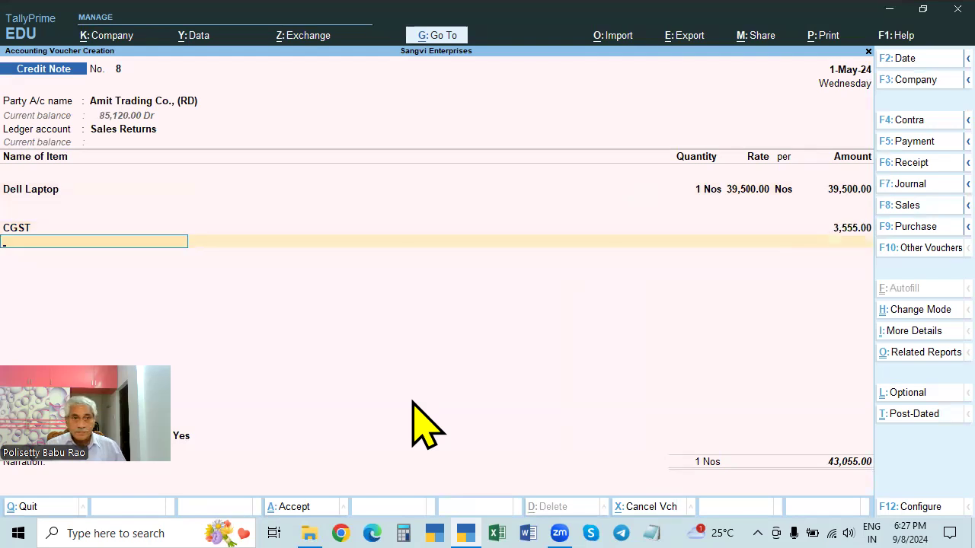
{"action": "type", "text": "SGST"}
{"action": "key", "text": "Return"}
{"action": "key", "text": "Return"}
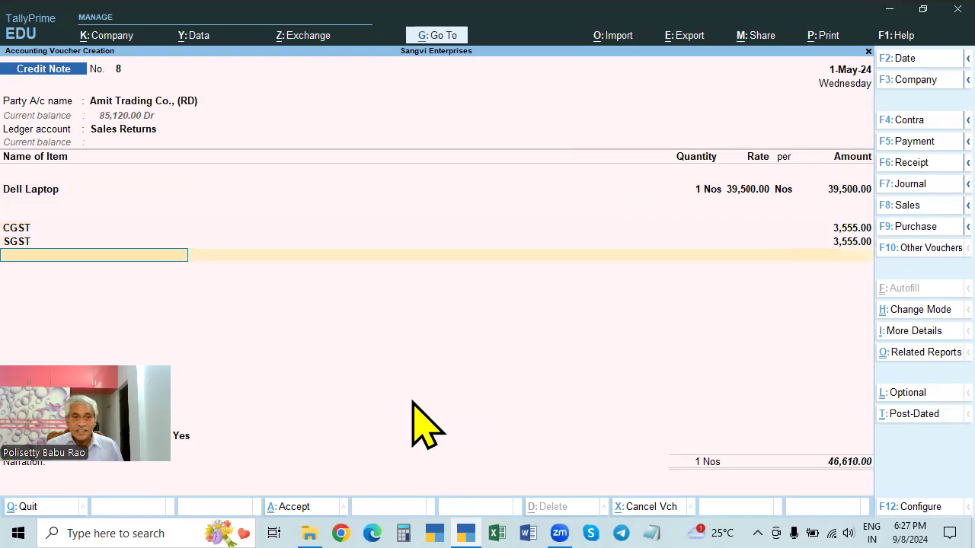
{"action": "key", "text": "Return"}
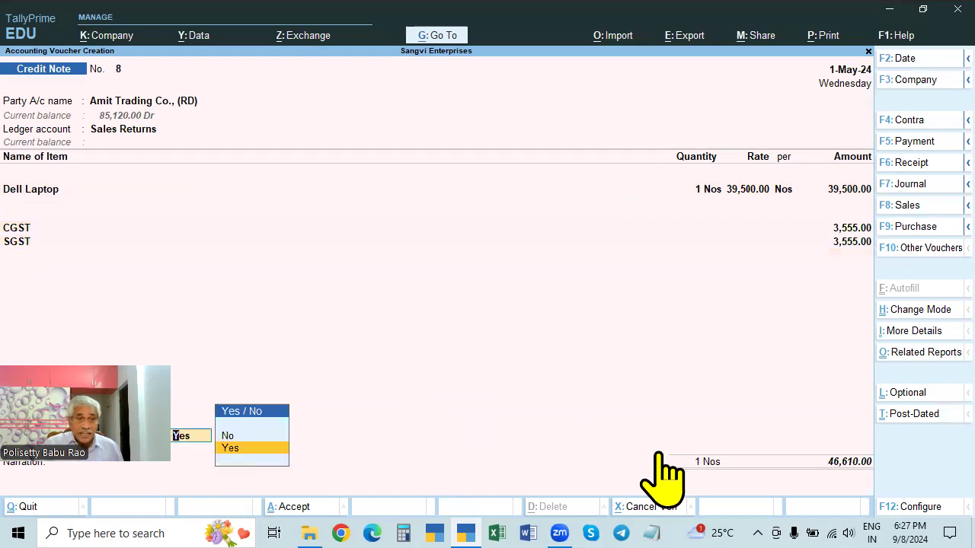
Enter the credit note's GST details: reason 01-Sales Return, buyer's debit note number 584, dated 1.5.
{"action": "key", "text": "Return"}
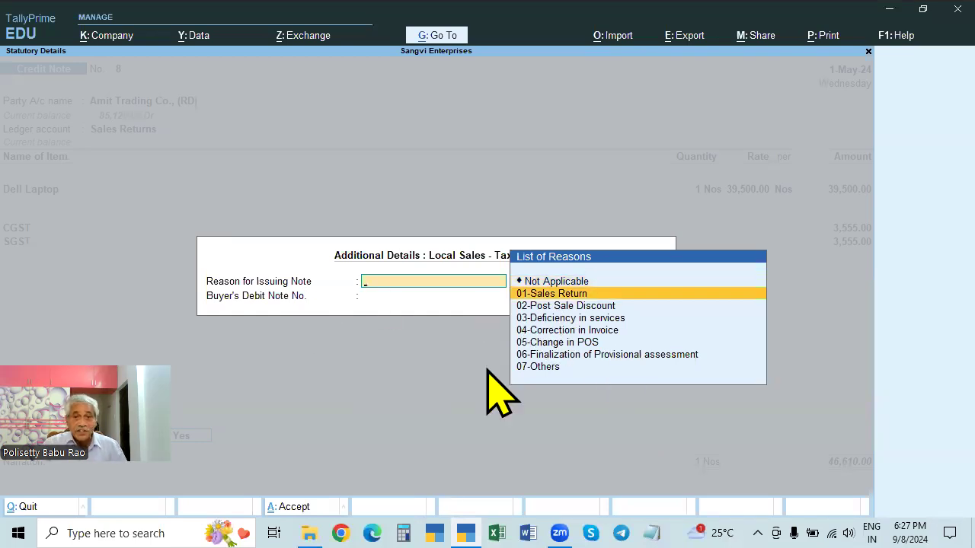
{"action": "key", "text": "Return"}
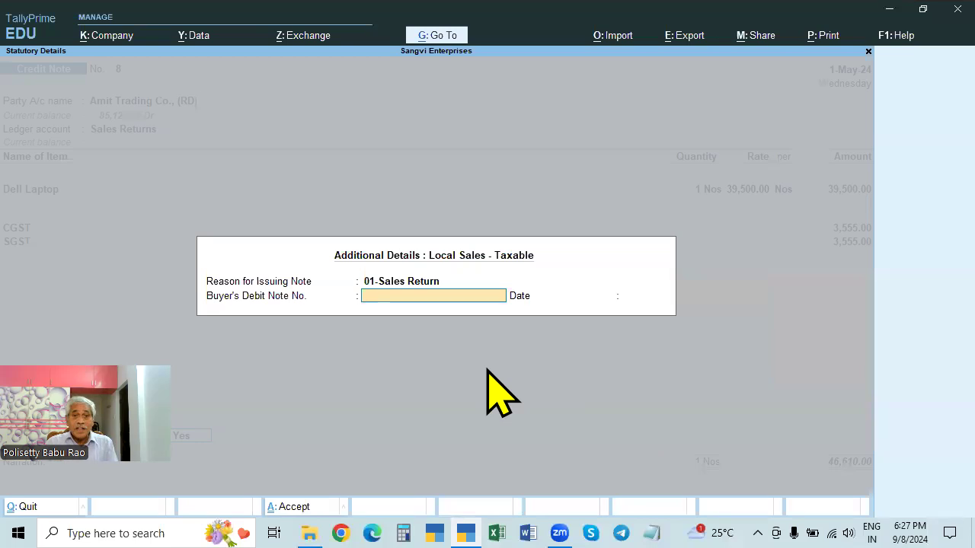
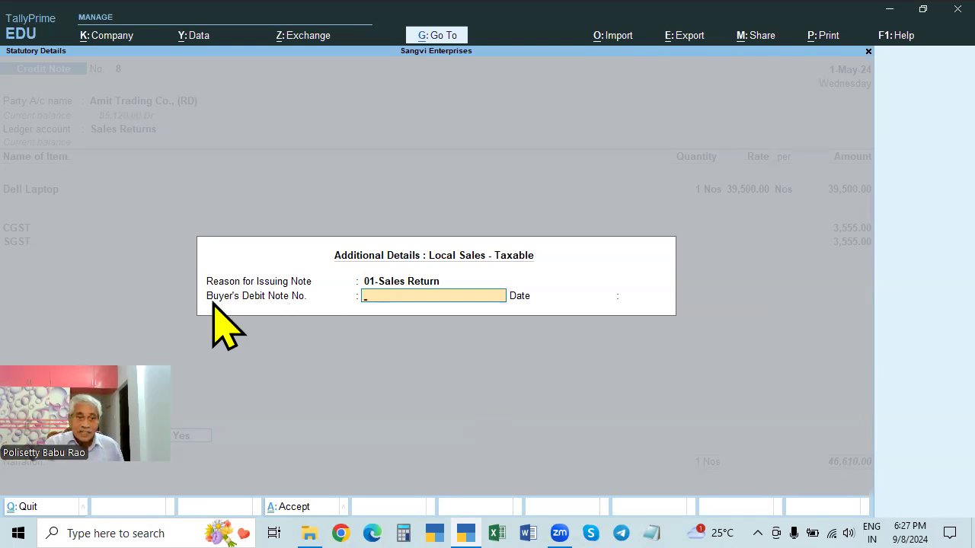
{"action": "type", "text": "584"}
{"action": "key", "text": "Return"}
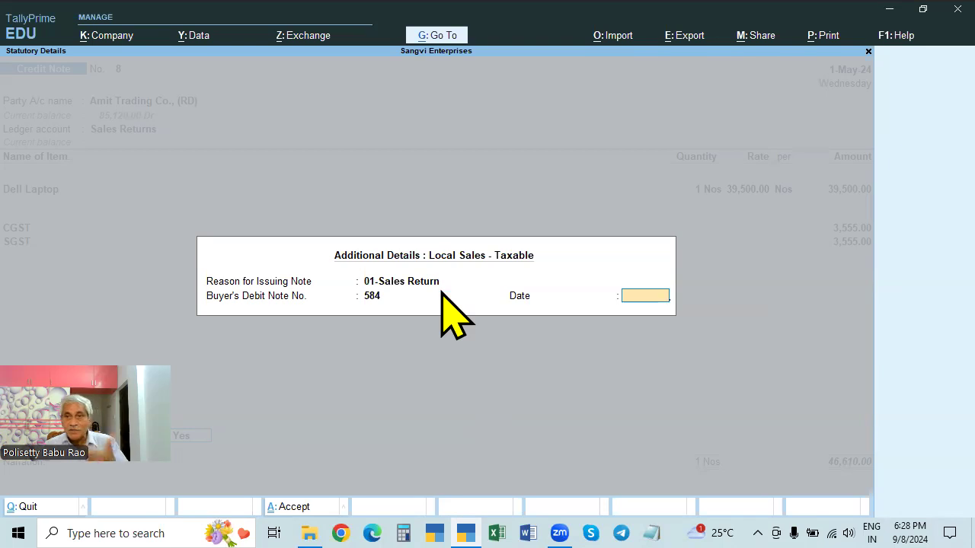
{"action": "type", "text": "1.5"}
{"action": "key", "text": "Return"}
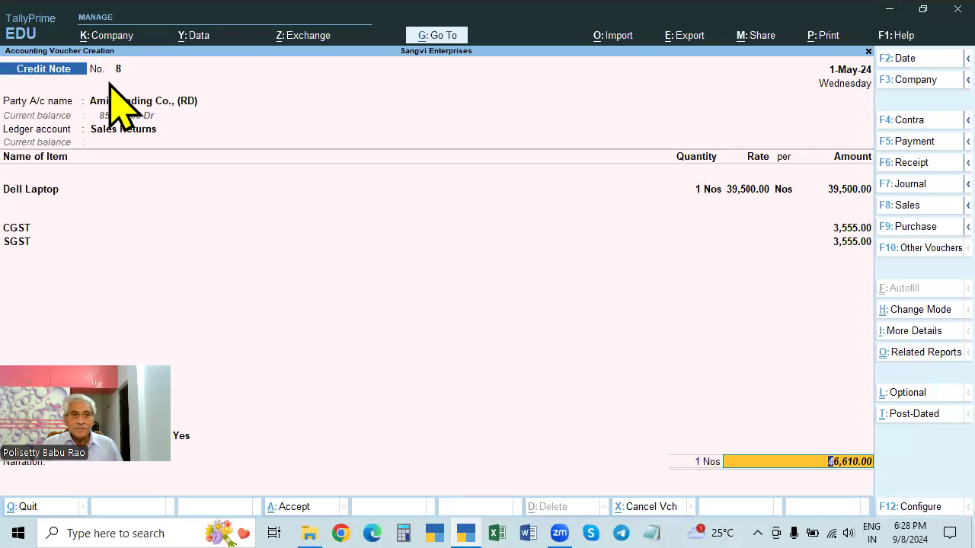
Change the credit note's voucher date to 2-5-2024.
{"action": "key", "text": "BackSpace"}
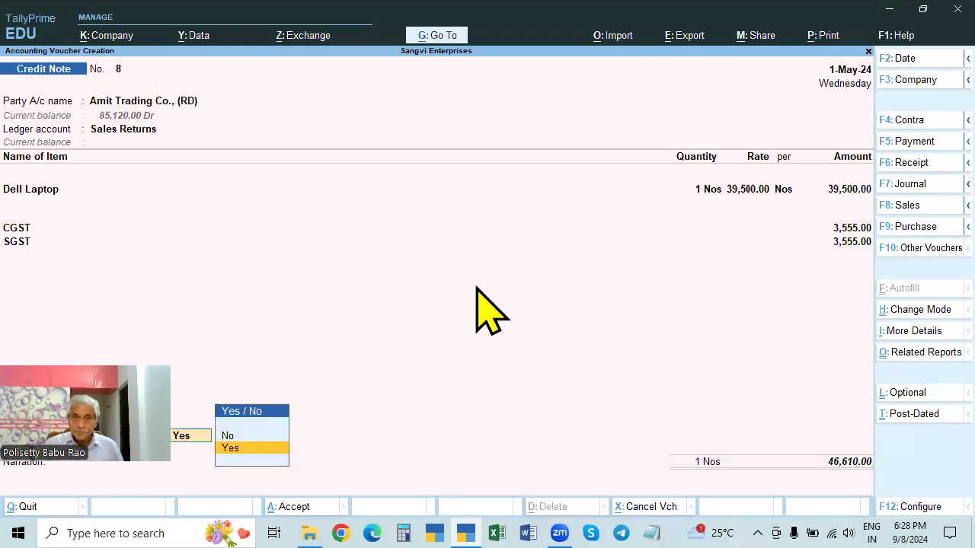
{"action": "key", "text": "BackSpace"}
{"action": "key", "text": "F2"}
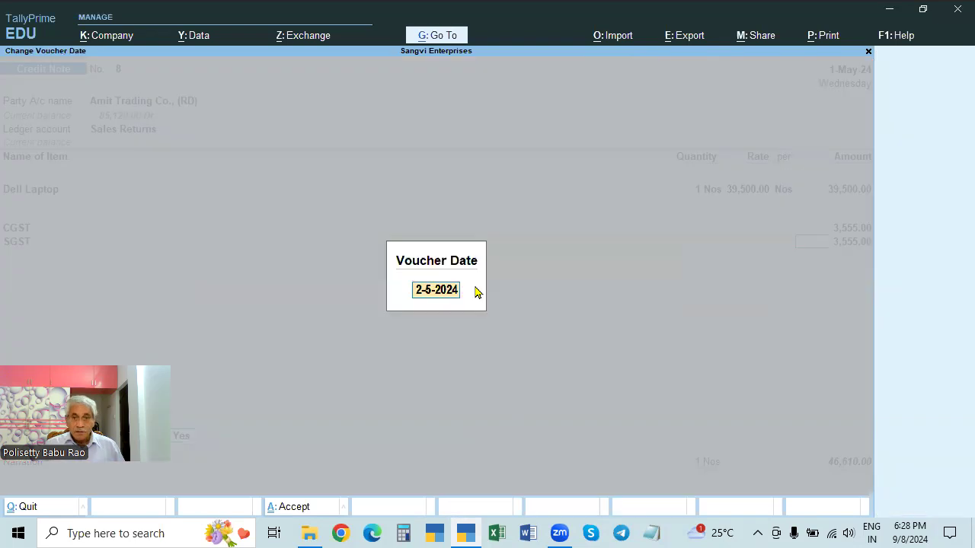
{"action": "key", "text": "Return"}
{"action": "key", "text": "Return"}
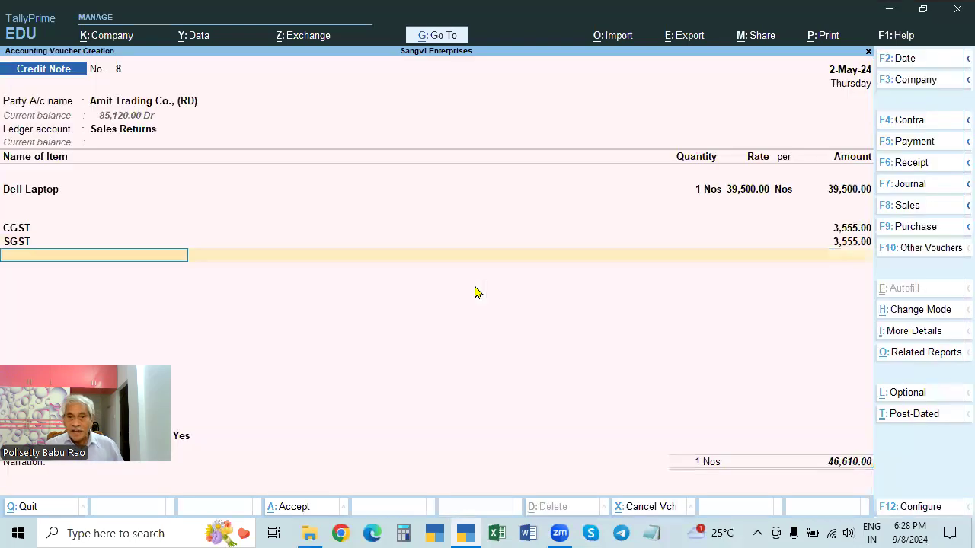
{"action": "key", "text": "Return"}
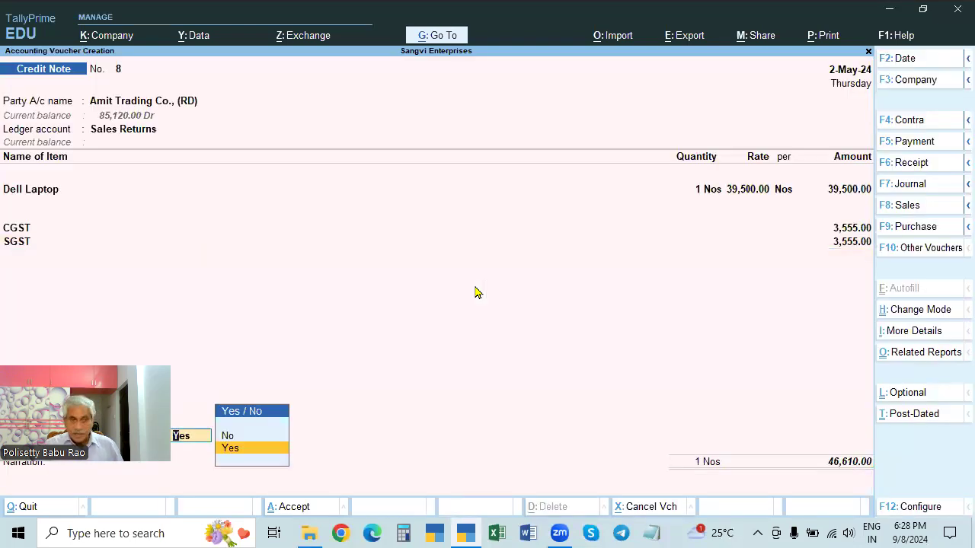
{"action": "left_click", "coordinate": [183, 104]}
{"action": "key", "text": "Return"}
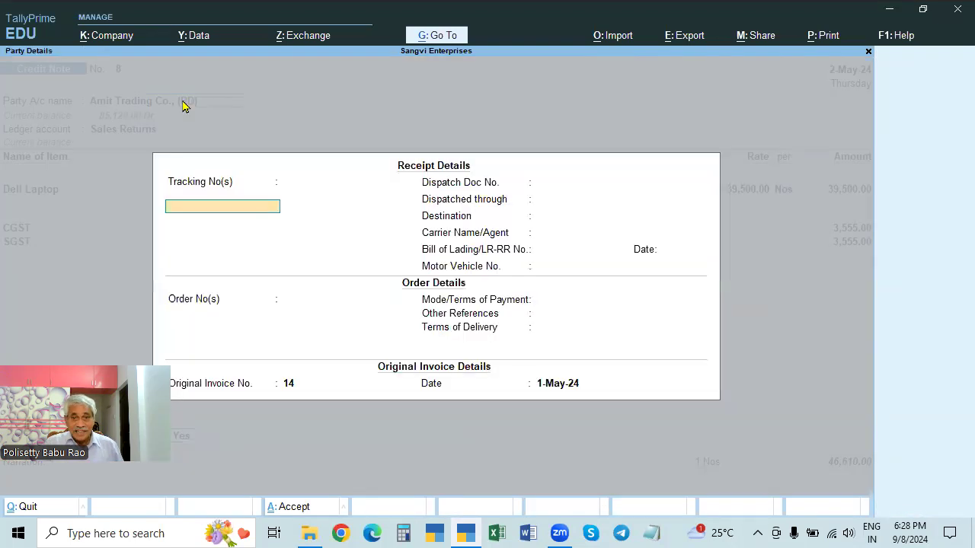
{"action": "key", "text": "Escape"}
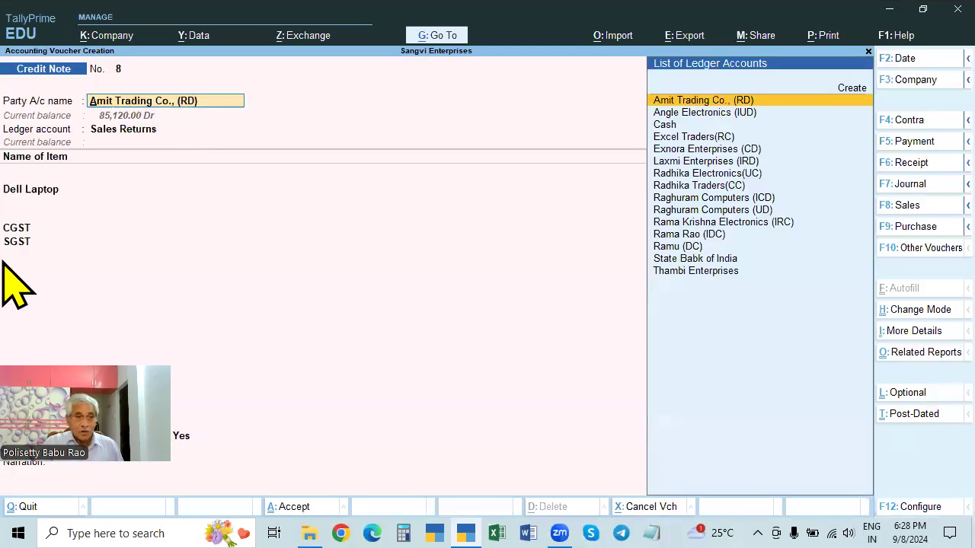
Set the buyer's debit note date to 2.5 in the GST details and save the Amit Trading Co. credit note.
{"action": "left_click", "coordinate": [21, 242]}
{"action": "key", "text": "Return"}
{"action": "key", "text": "Return"}
{"action": "key", "text": "Return"}
{"action": "key", "text": "Return"}
{"action": "key", "text": "Return"}
{"action": "key", "text": "Return"}
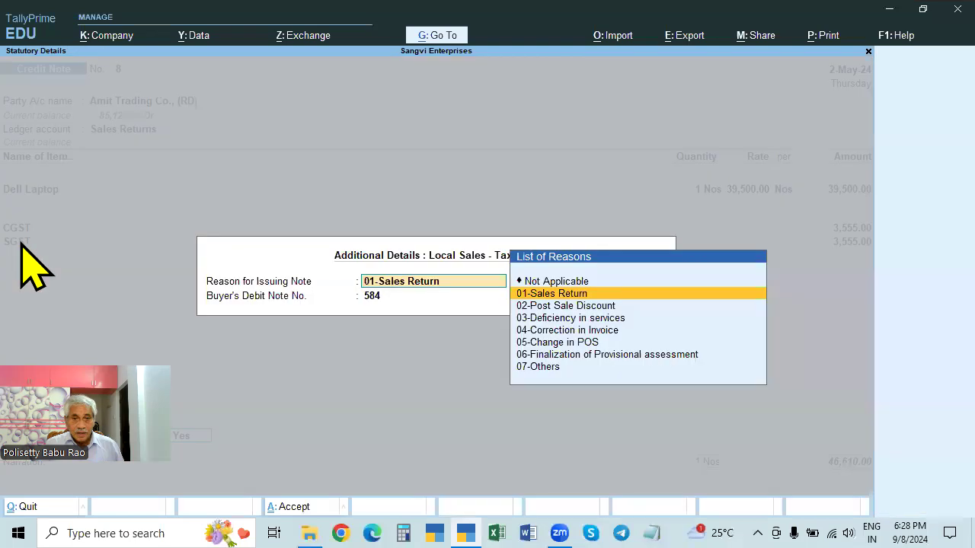
{"action": "type", "text": "2.5"}
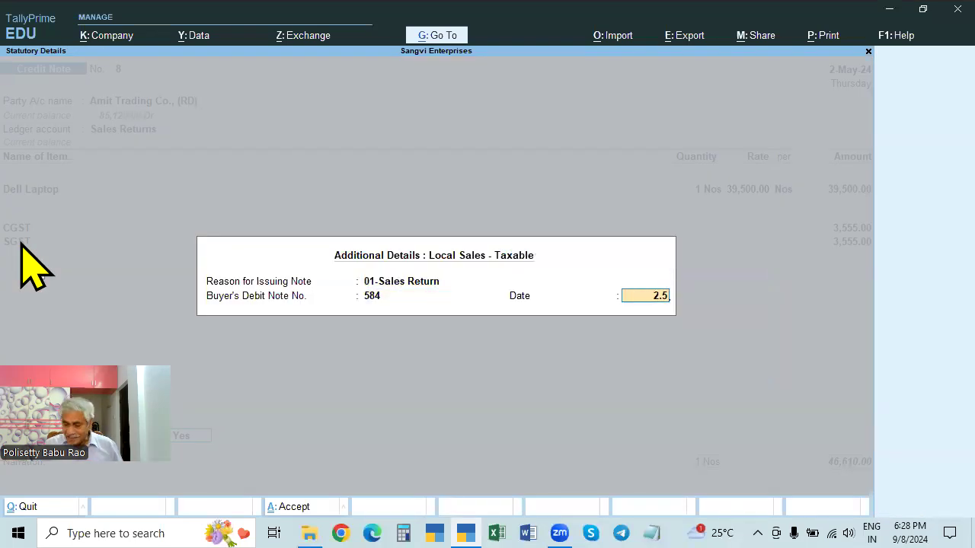
{"action": "key", "text": "Return"}
{"action": "key", "text": "Return"}
{"action": "key", "text": "Return"}
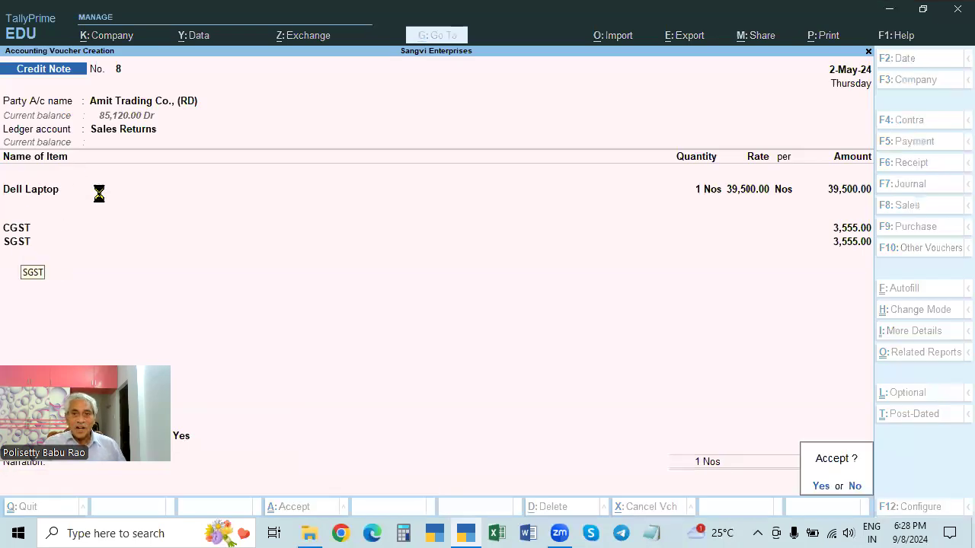
{"action": "key", "text": "Return"}
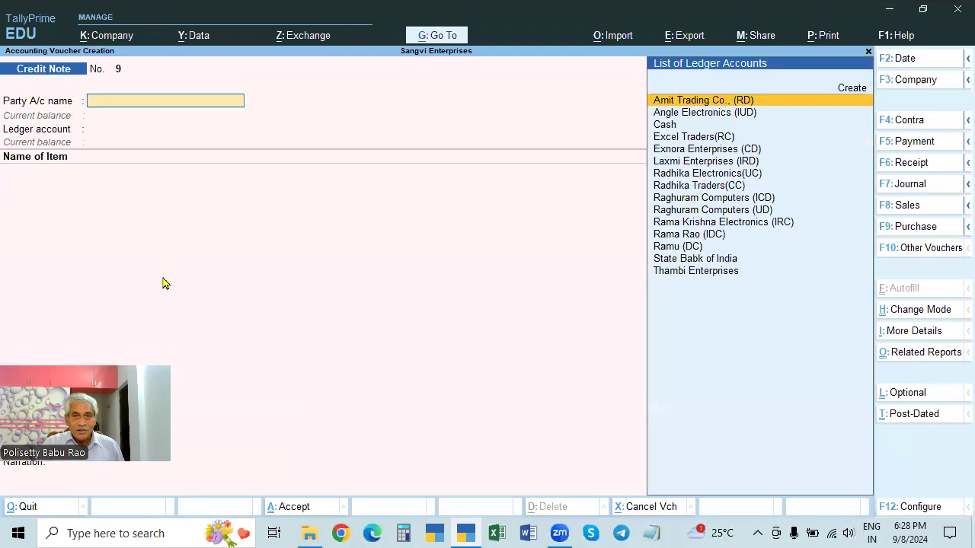
Open the Day Book for 1-Apr-24 to 2-May-24 to check the recorded credit note.
{"action": "key", "text": "Escape"}
{"action": "key", "text": "Down"}
{"action": "key", "text": "Return"}
{"action": "key", "text": "F2"}
{"action": "key", "text": "BackSpace"}
{"action": "key", "text": "Return"}
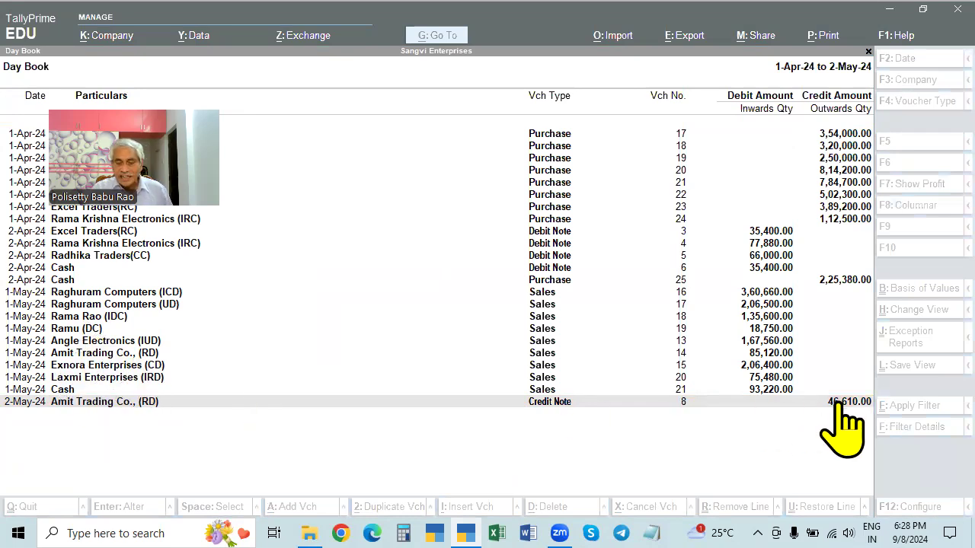
{"action": "left_click", "coordinate": [286, 451]}
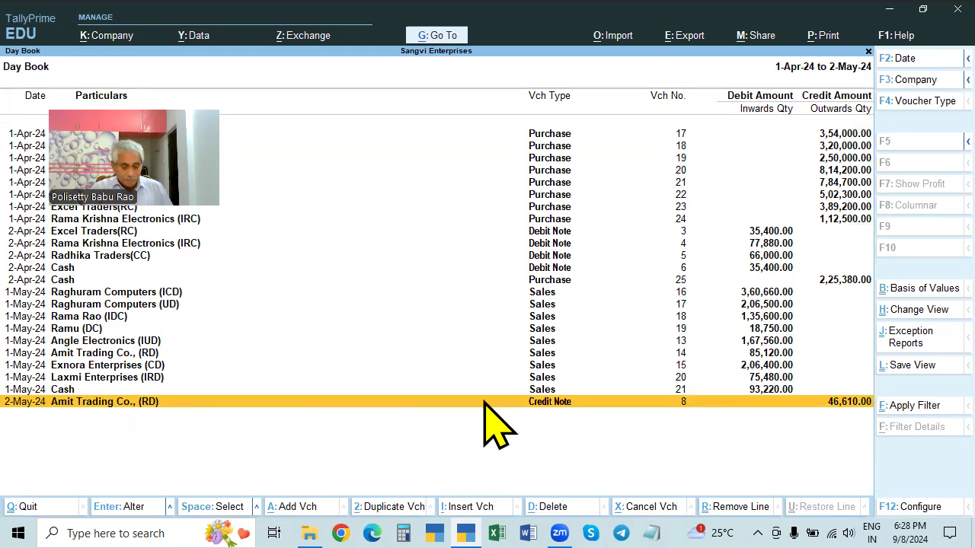
Leave the Day Book and start a new credit note voucher.
{"action": "key", "text": "Escape"}
{"action": "key", "text": "Up"}
{"action": "key", "text": "Up"}
{"action": "key", "text": "Up"}
{"action": "key", "text": "Up"}
{"action": "key", "text": "Down"}
{"action": "key", "text": "Down"}
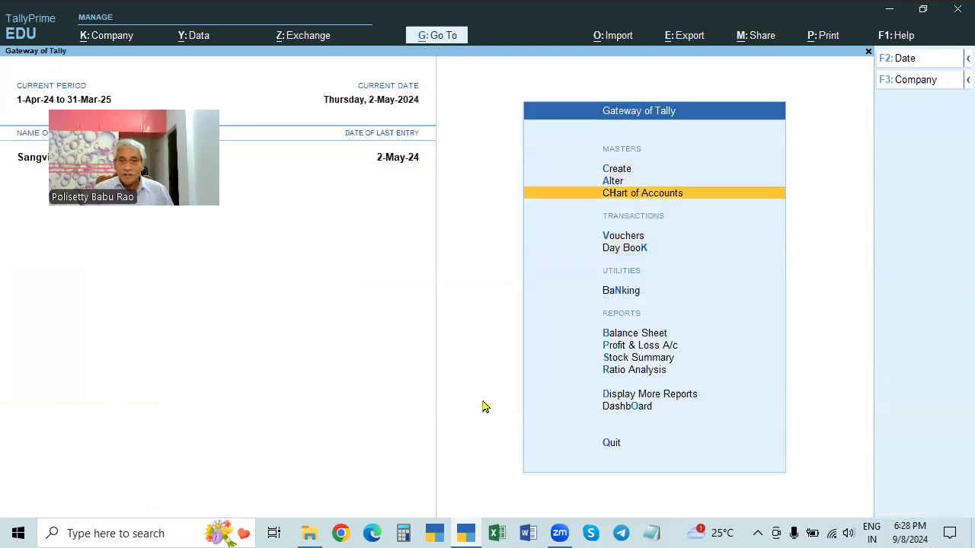
{"action": "key", "text": "Down"}
{"action": "key", "text": "Return"}
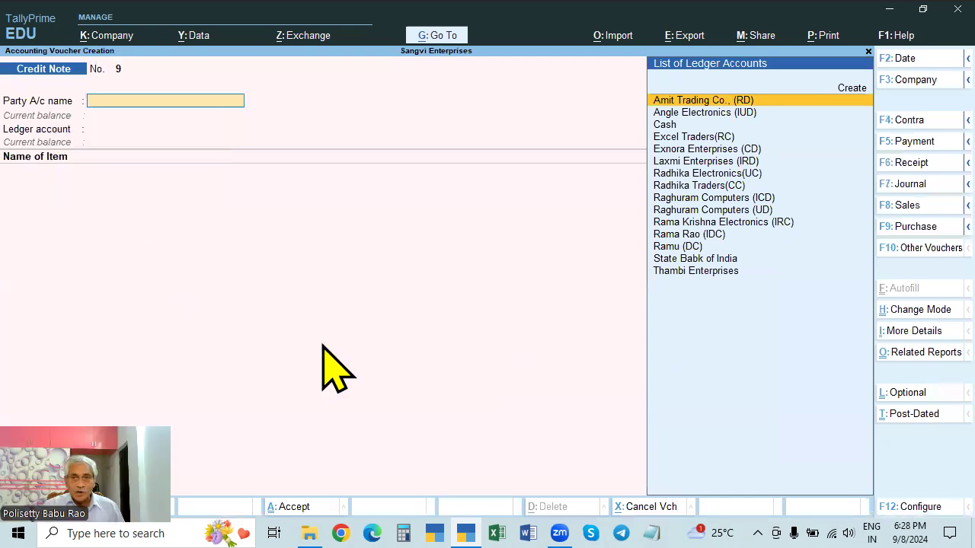
Choose Raghuram Computers (ICD) as the credit note's party account.
{"action": "key", "text": "Down"}
{"action": "key", "text": "Down"}
{"action": "key", "text": "Down"}
{"action": "key", "text": "Down"}
{"action": "key", "text": "Down"}
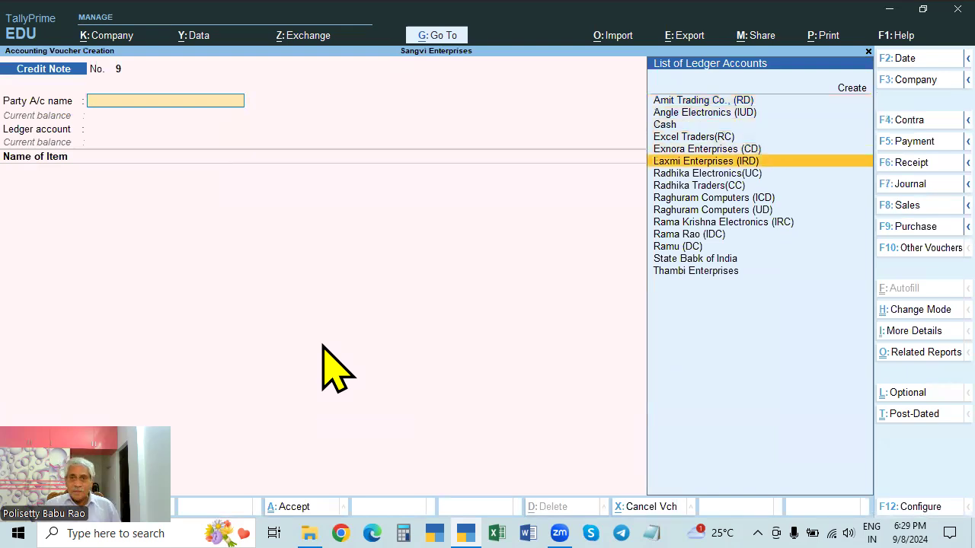
{"action": "key", "text": "Down"}
{"action": "key", "text": "Down"}
{"action": "key", "text": "Down"}
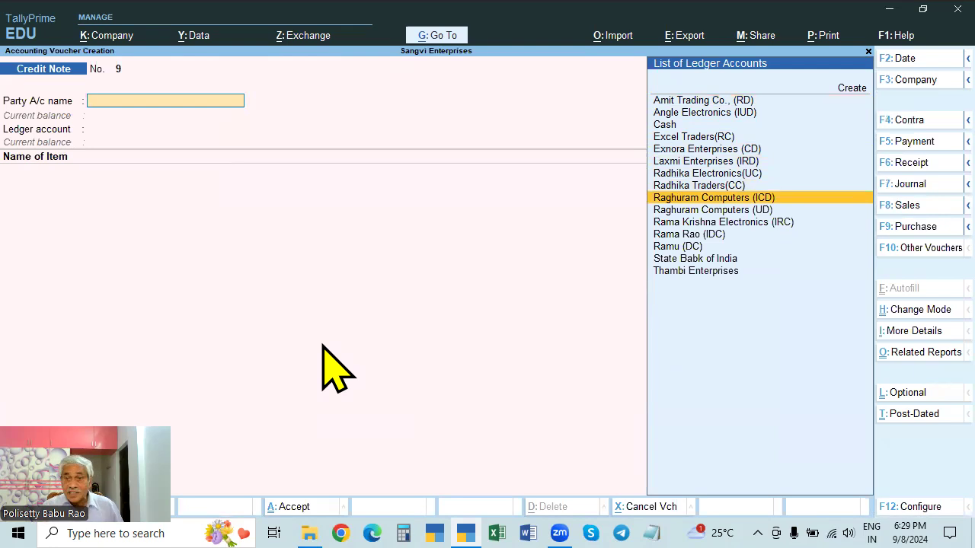
{"action": "key", "text": "Return"}
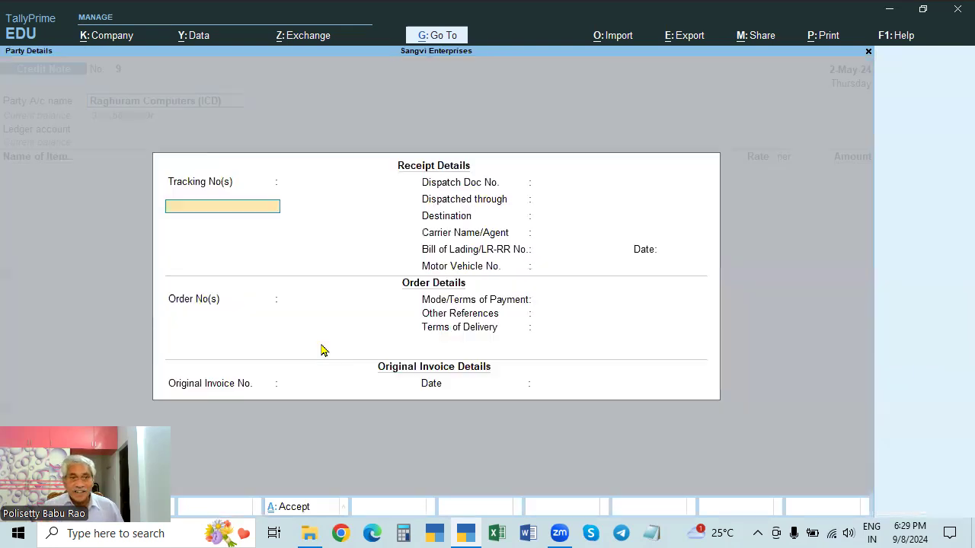
Examine the state and GST registration type in the Raghuram Computers (ICD) ledger master, without altering it.
{"action": "key", "text": "Escape"}
{"action": "key", "text": "ctrl+Return"}
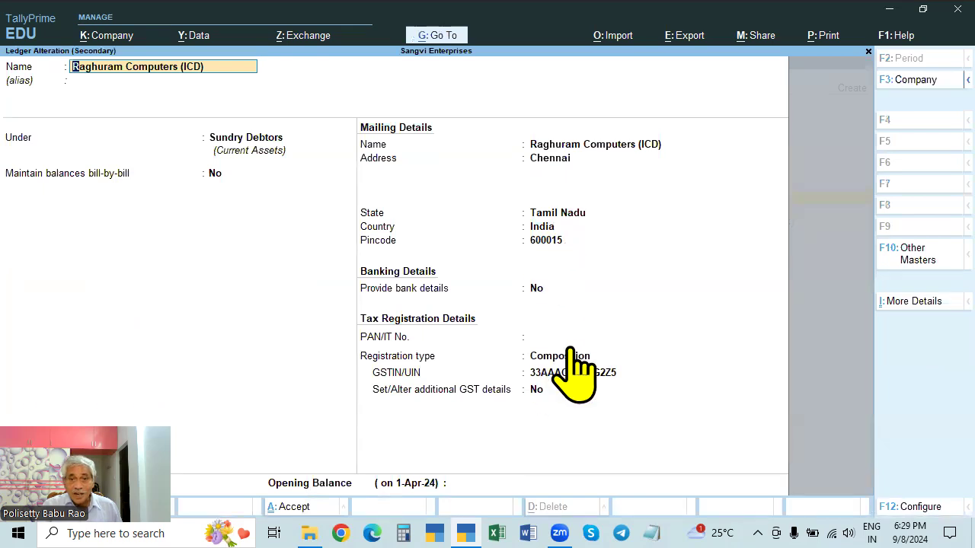
{"action": "key", "text": "Escape"}
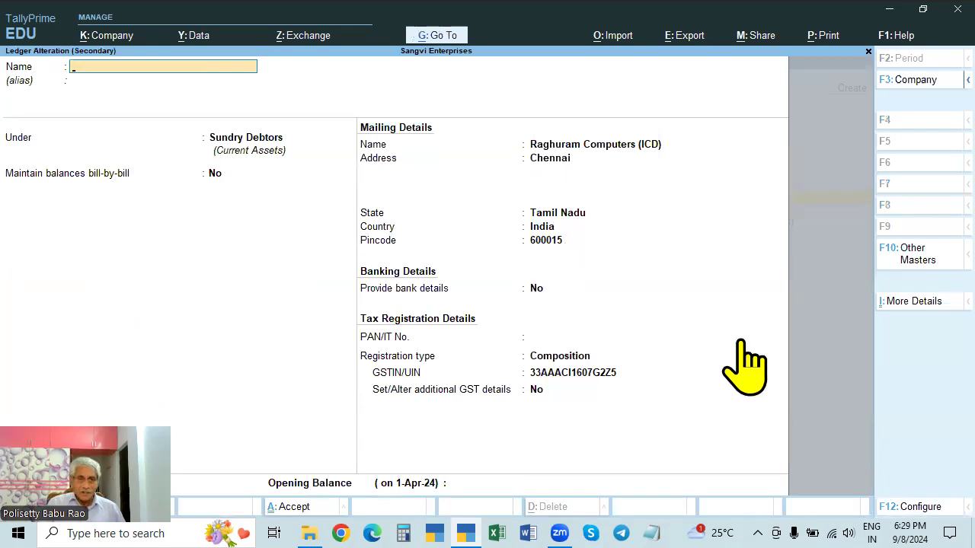
{"action": "key", "text": "Escape"}
Reselect Raghuram Computers (ICD) as the party and leave its receipt and order details blank up to the original invoice number.
{"action": "key", "text": "Return"}
{"action": "key", "text": "Return"}
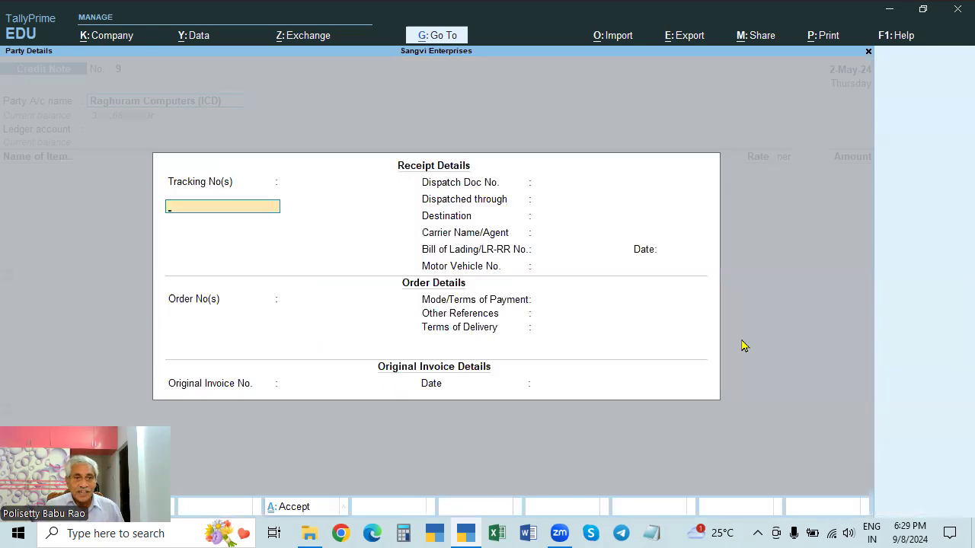
{"action": "key", "text": "Return"}
{"action": "key", "text": "Return"}
{"action": "key", "text": "Return"}
{"action": "key", "text": "Return"}
{"action": "key", "text": "Return"}
{"action": "key", "text": "Return"}
{"action": "key", "text": "Return"}
{"action": "key", "text": "Return"}
{"action": "key", "text": "Return"}
{"action": "key", "text": "Return"}
{"action": "key", "text": "Return"}
{"action": "key", "text": "Return"}
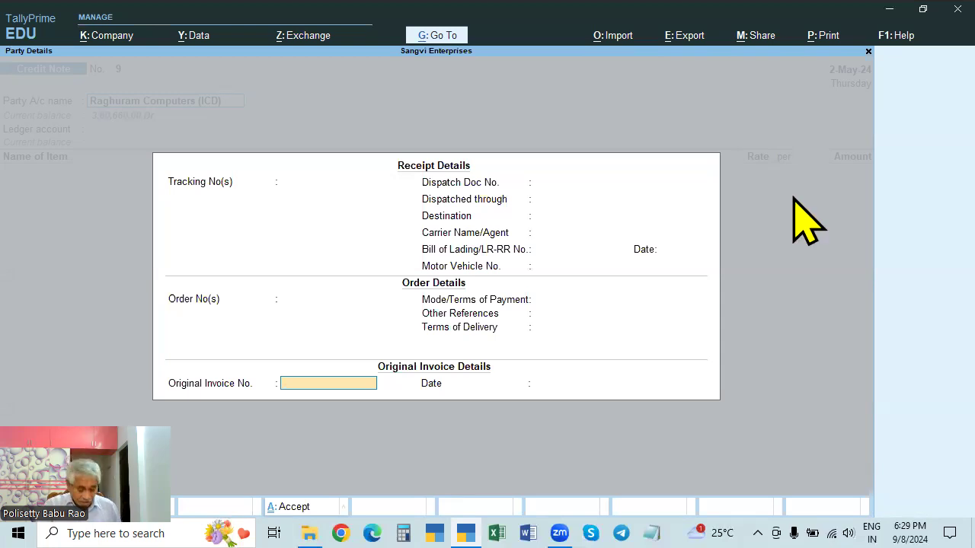
Open the Ledger Vouchers report for Raghuram Computers (ICD) to look up the original sale.
{"action": "key", "text": "alt+g"}
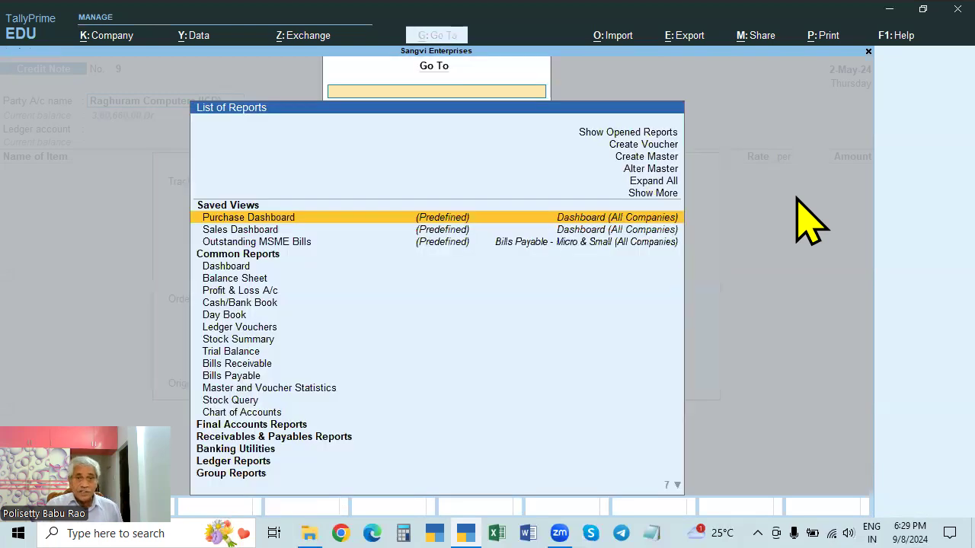
{"action": "left_click", "coordinate": [251, 329]}
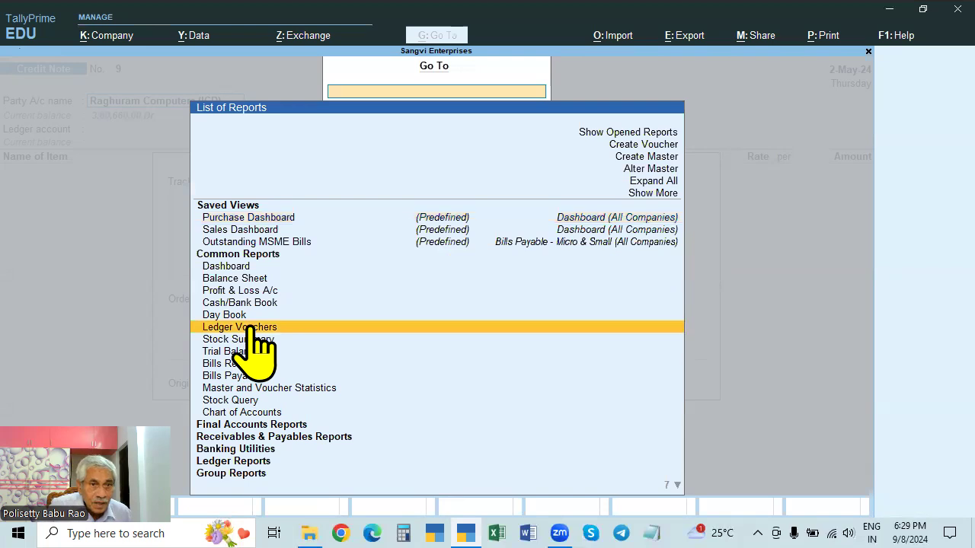
{"action": "left_click", "coordinate": [251, 329]}
{"action": "key", "text": "Down"}
{"action": "key", "text": "Down"}
{"action": "key", "text": "Down"}
{"action": "key", "text": "Down"}
{"action": "key", "text": "Down"}
{"action": "key", "text": "Down"}
{"action": "key", "text": "Down"}
{"action": "key", "text": "Down"}
{"action": "key", "text": "Down"}
{"action": "key", "text": "Down"}
{"action": "key", "text": "Down"}
{"action": "key", "text": "Down"}
{"action": "key", "text": "Down"}
{"action": "key", "text": "Down"}
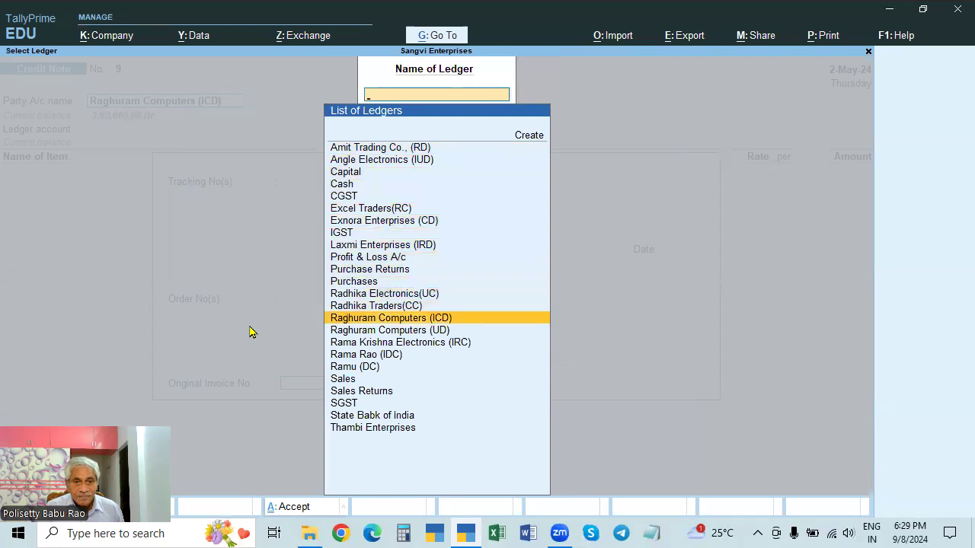
{"action": "key", "text": "Return"}
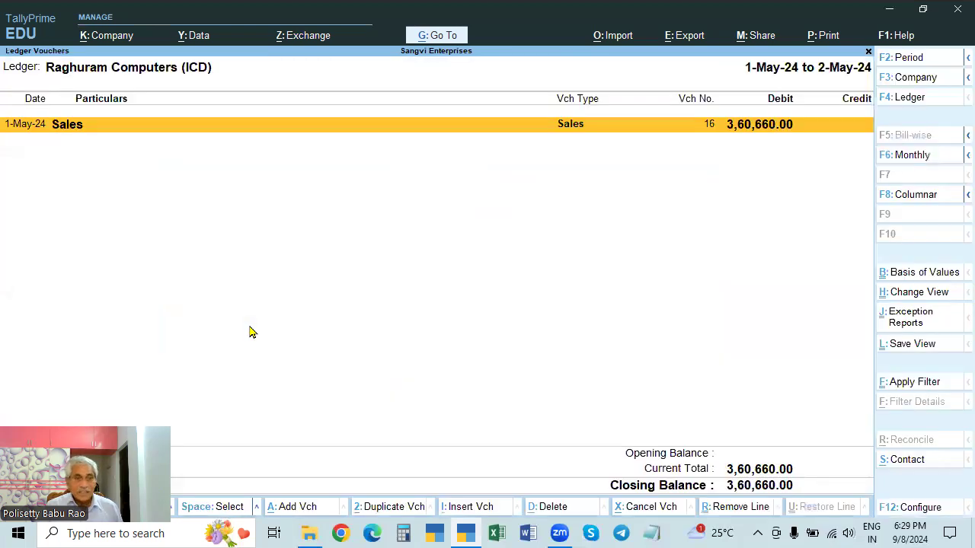
Set the ledger report's period to start on 1-Apr-24, leaving the end date blank.
{"action": "key", "text": "F2"}
{"action": "type", "text": "1-4"}
{"action": "key", "text": "Return"}
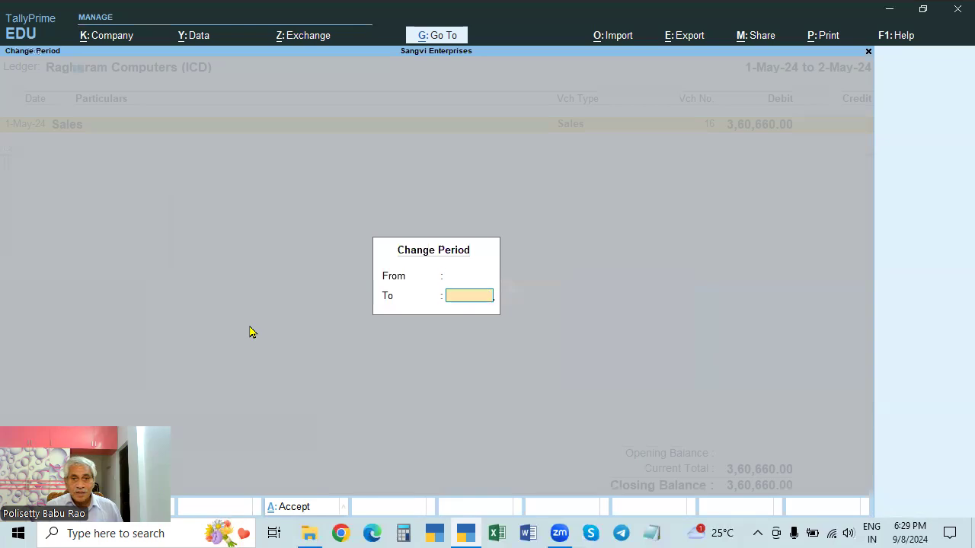
{"action": "key", "text": "Return"}
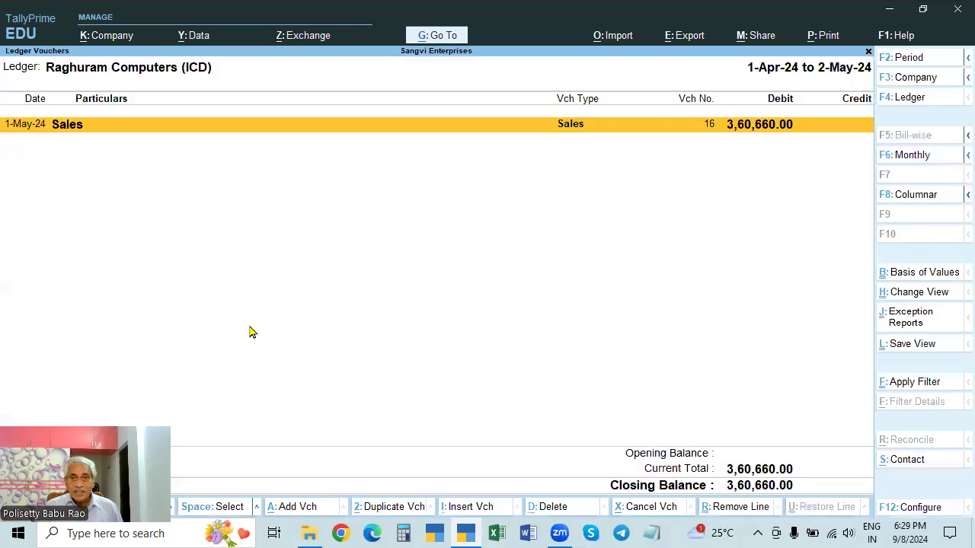
Examine the 1-May-24 sales voucher's number, items and rates, and return to the credit note's original invoice number.
{"action": "left_click", "coordinate": [759, 131]}
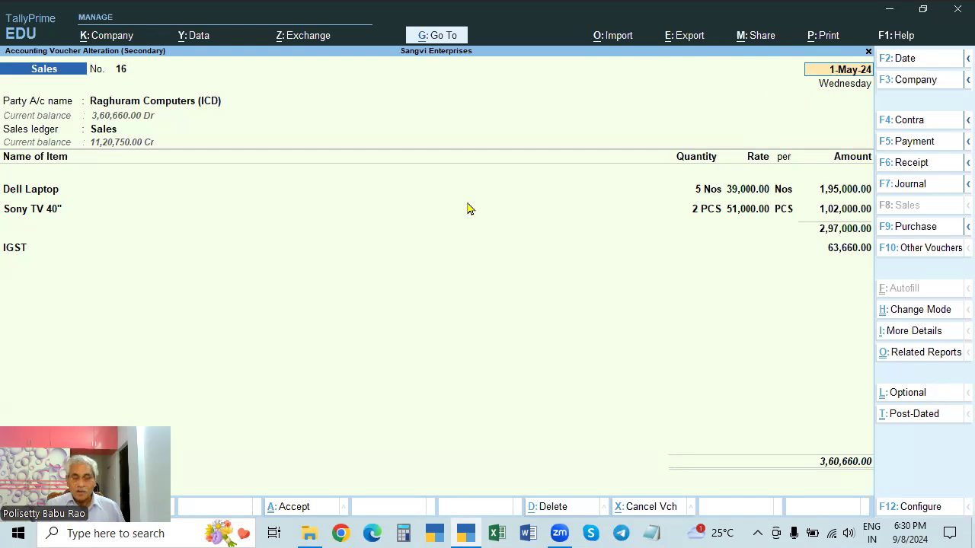
{"action": "key", "text": "Escape"}
{"action": "key", "text": "y"}
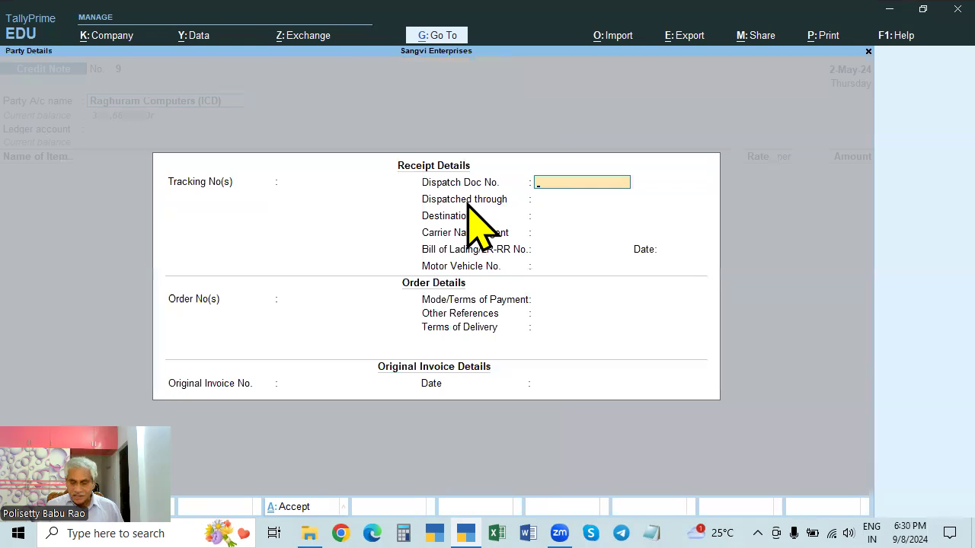
{"action": "left_click", "coordinate": [313, 383]}
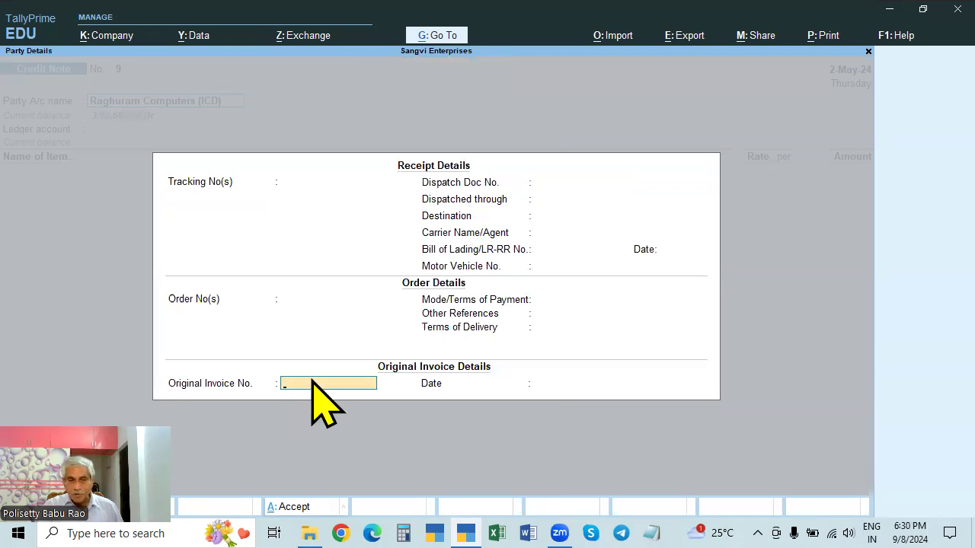
Enter original invoice number 16 dated 1-May-24 and keep the buyer's address, state and GST details as filled in.
{"action": "type", "text": "16"}
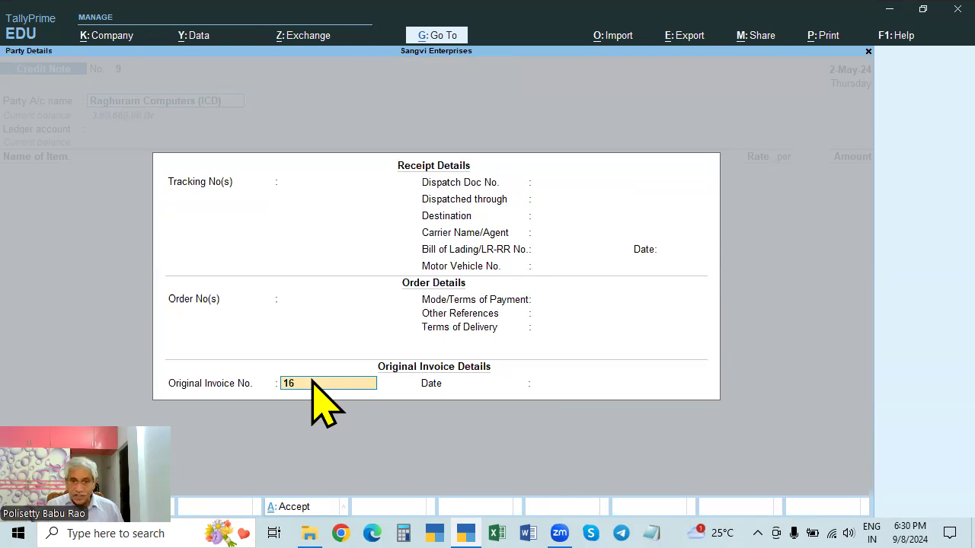
{"action": "key", "text": "Return"}
{"action": "type", "text": "1.5"}
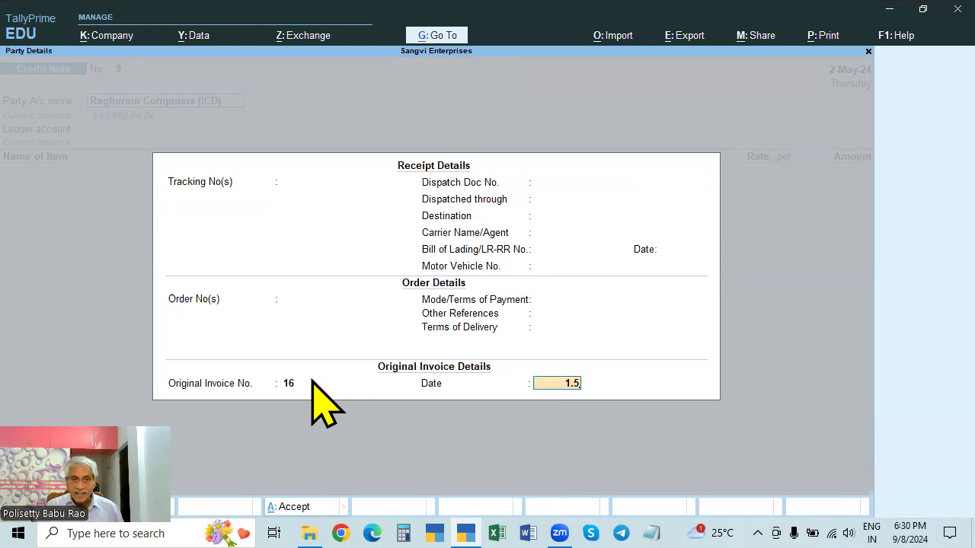
{"action": "key", "text": "Return"}
{"action": "key", "text": "Return"}
{"action": "key", "text": "Return"}
{"action": "key", "text": "Return"}
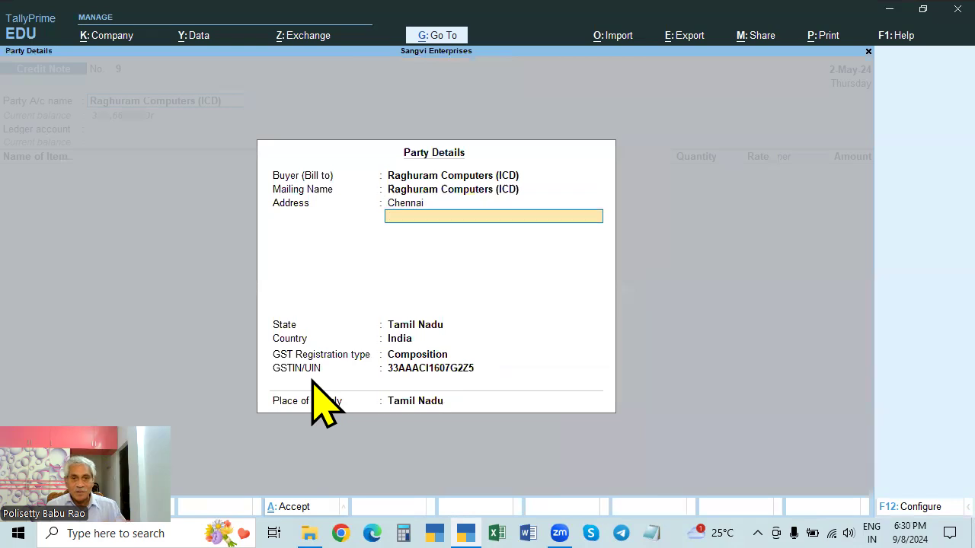
{"action": "key", "text": "Return"}
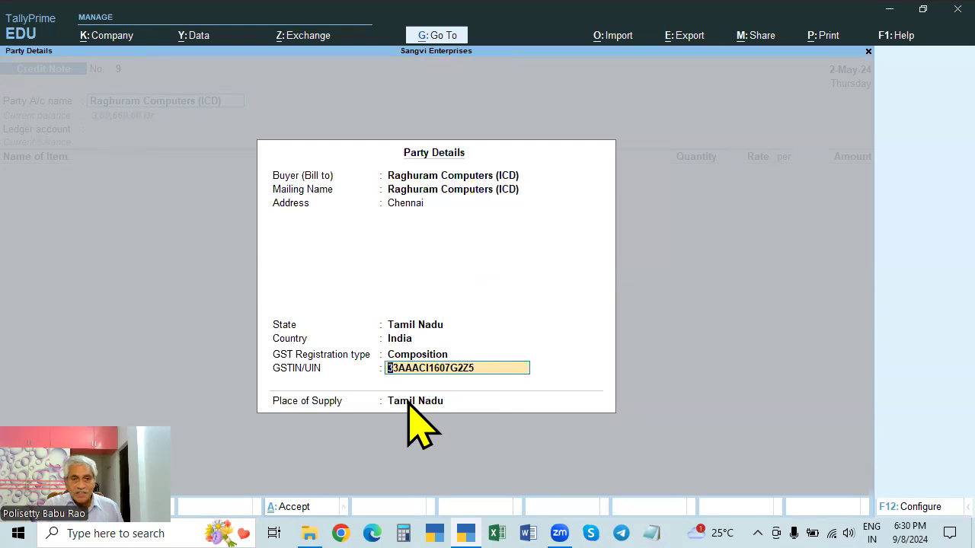
{"action": "key", "text": "Return"}
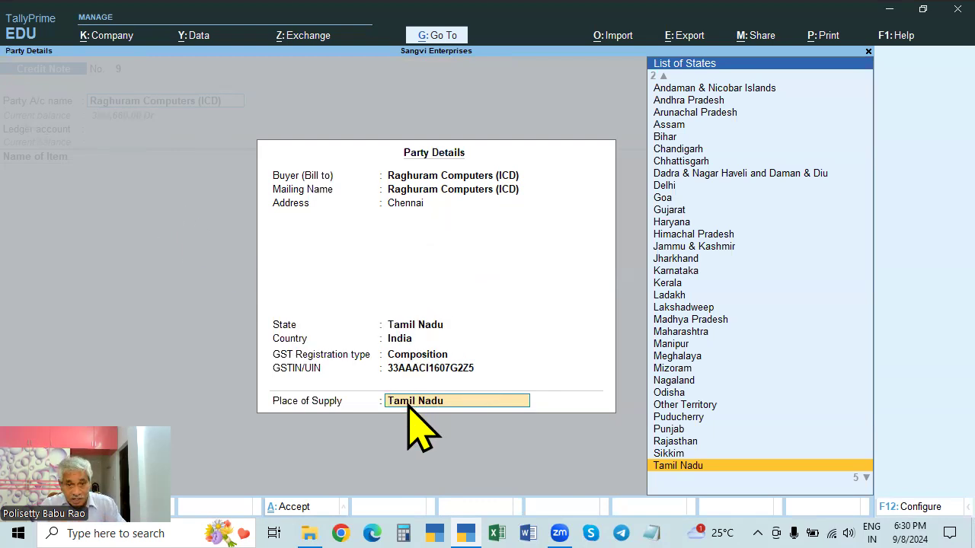
Set the party's place of supply to Telangana and accept the party details.
{"action": "type", "text": "TEWK"}
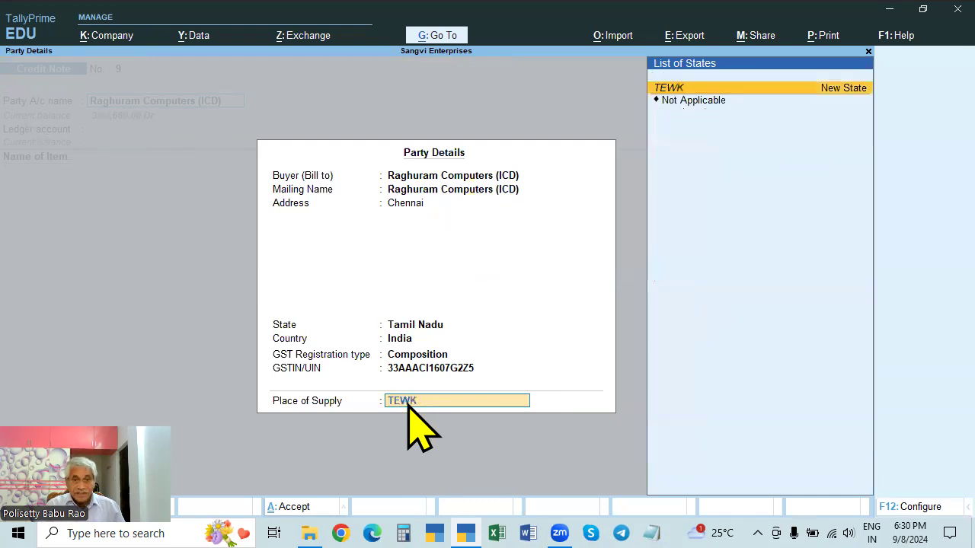
{"action": "key", "text": "BackSpace"}
{"action": "key", "text": "BackSpace"}
{"action": "key", "text": "BackSpace"}
{"action": "key", "text": "BackSpace"}
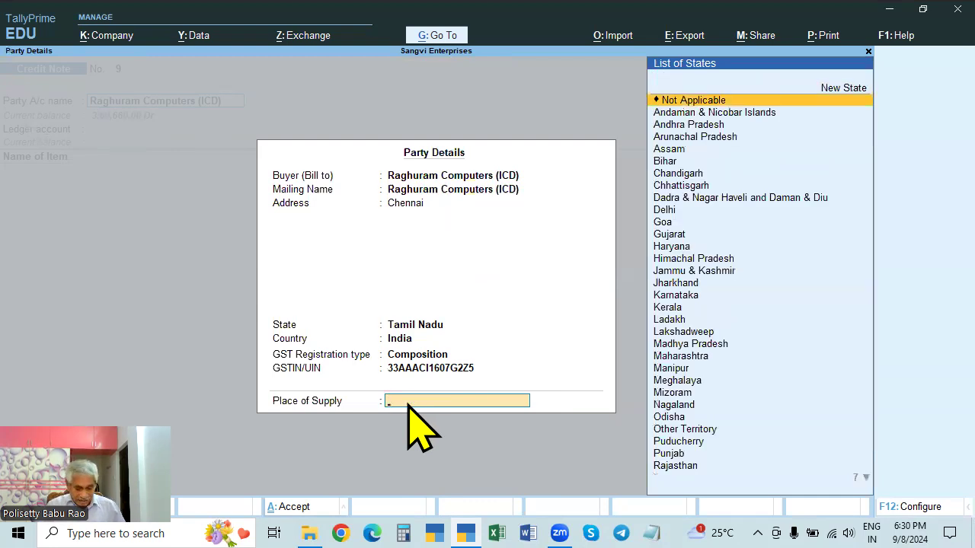
{"action": "type", "text": "TEL"}
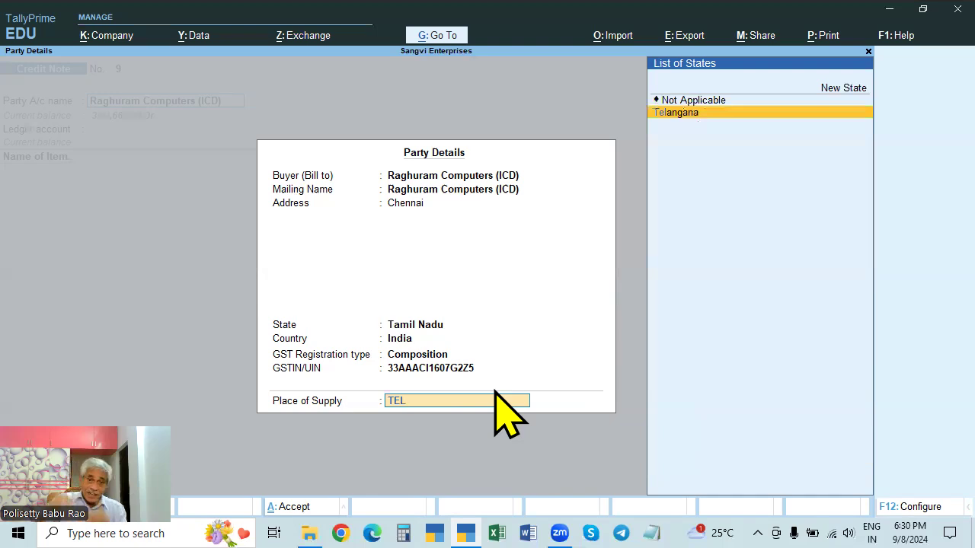
{"action": "key", "text": "Return"}
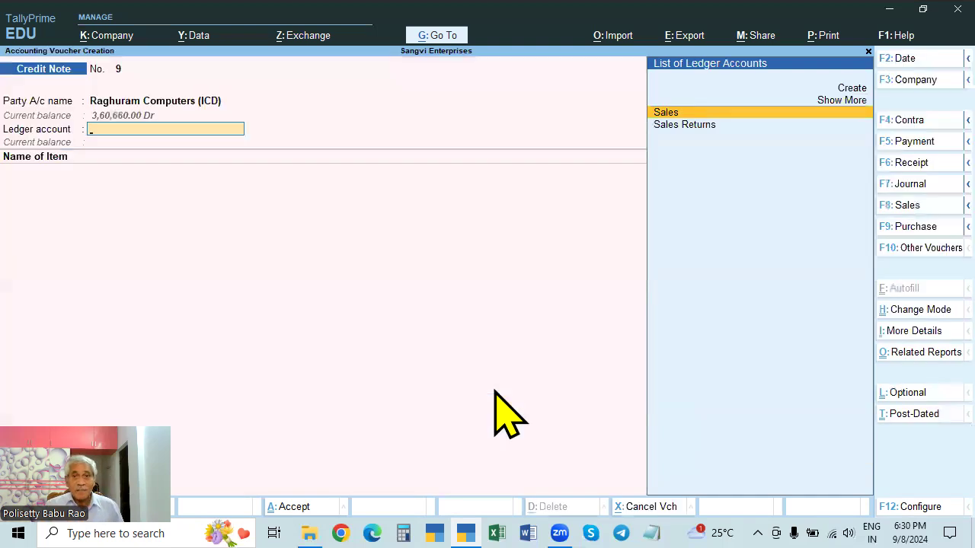
Select Sales Returns as the ledger account and locate Sony TV 40" in the stock item list.
{"action": "key", "text": "Down"}
{"action": "key", "text": "Return"}
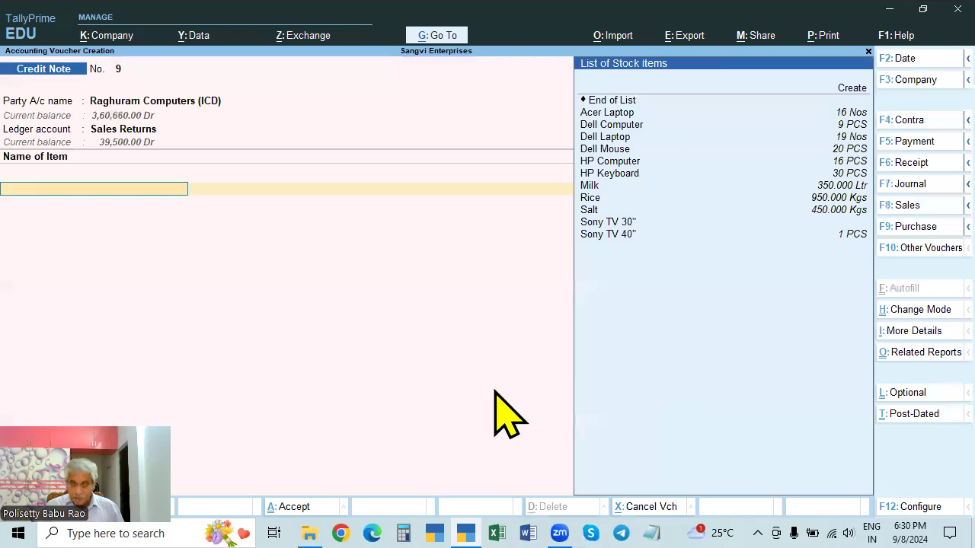
{"action": "key", "text": "Down"}
{"action": "key", "text": "Down"}
{"action": "key", "text": "Down"}
{"action": "key", "text": "Down"}
{"action": "key", "text": "Down"}
{"action": "key", "text": "Down"}
{"action": "key", "text": "Down"}
{"action": "key", "text": "Down"}
{"action": "key", "text": "Down"}
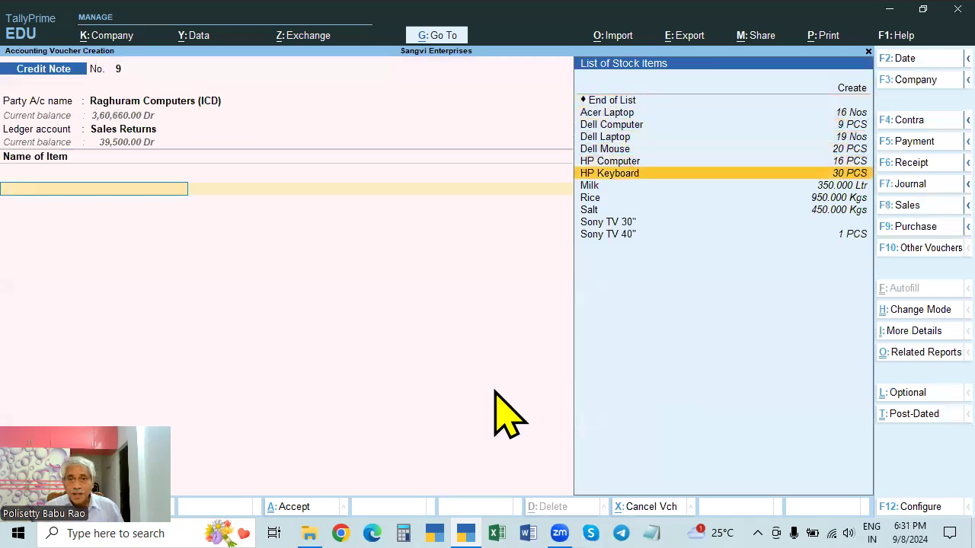
{"action": "key", "text": "Down"}
{"action": "key", "text": "Down"}
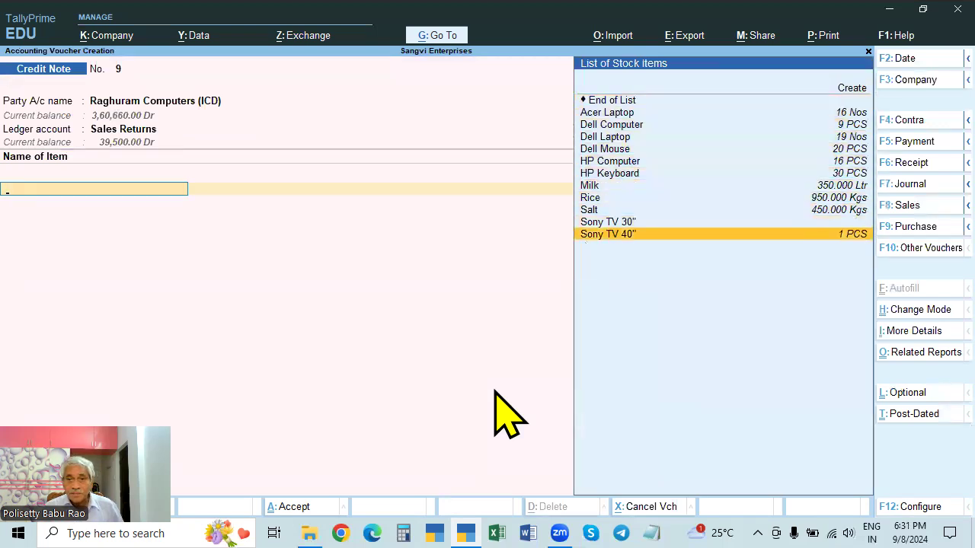
{"action": "key", "text": "Up"}
{"action": "key", "text": "Down"}
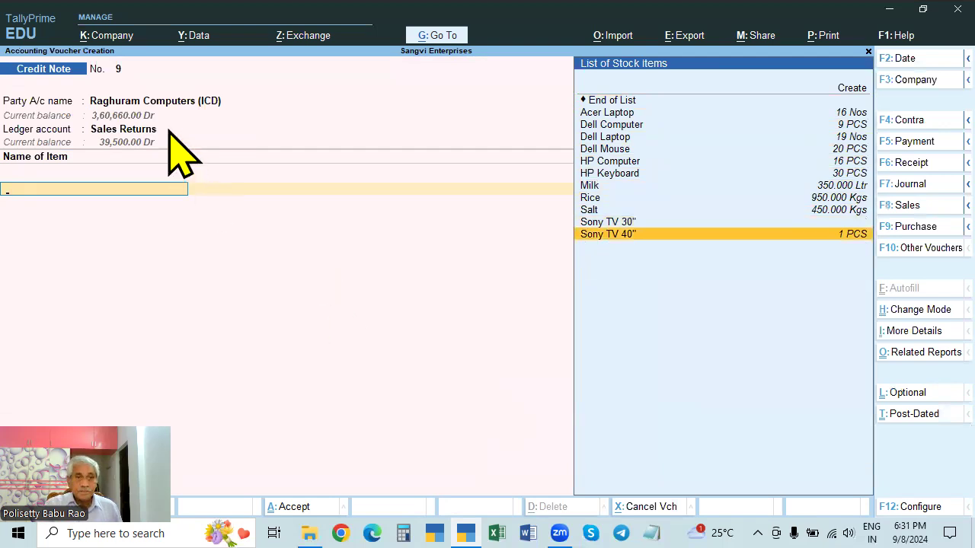
Reopen the original sales voucher from Raghuram Computers (ICD)'s ledger vouchers to check its items, rates and IGST.
{"action": "key", "text": "alt+g"}
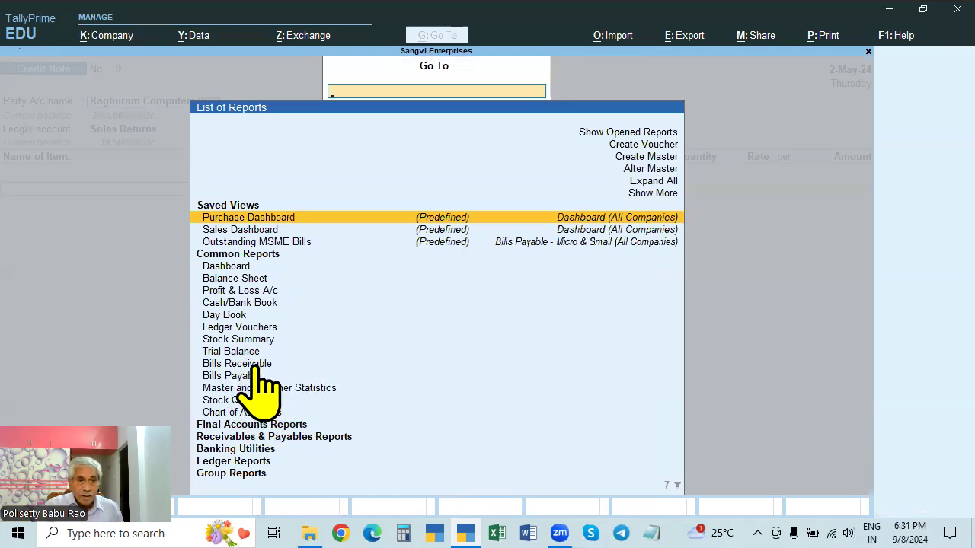
{"action": "key", "text": "Escape"}
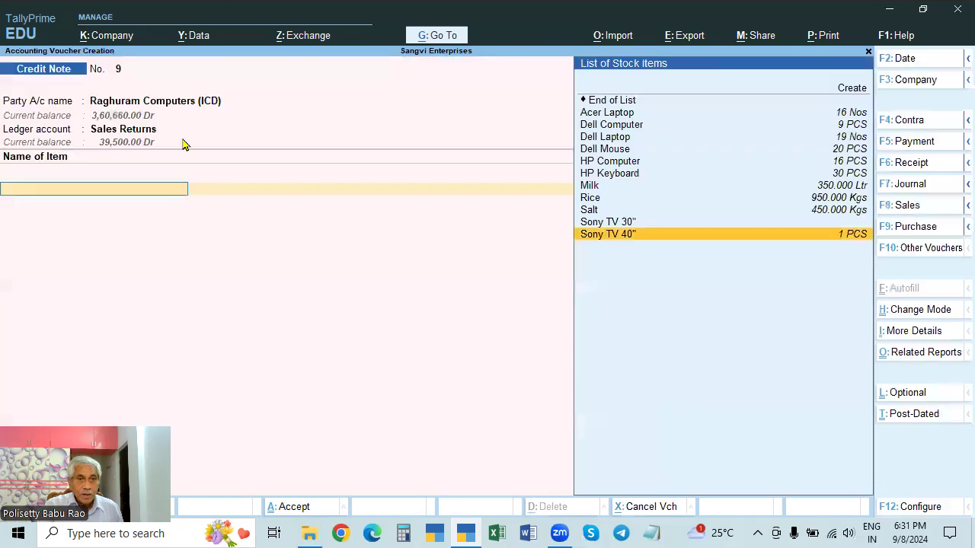
{"action": "left_click", "coordinate": [200, 102]}
{"action": "key", "text": "Return"}
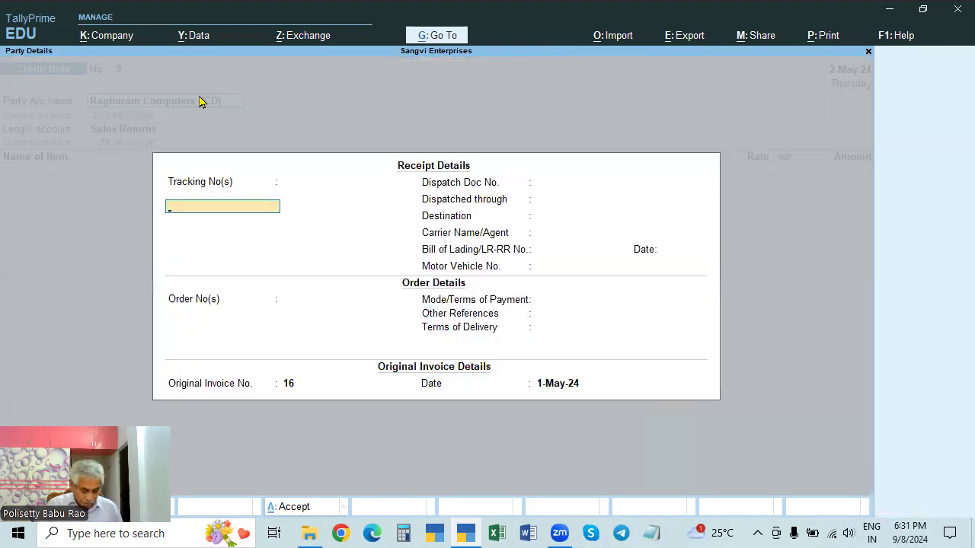
{"action": "key", "text": "alt+g"}
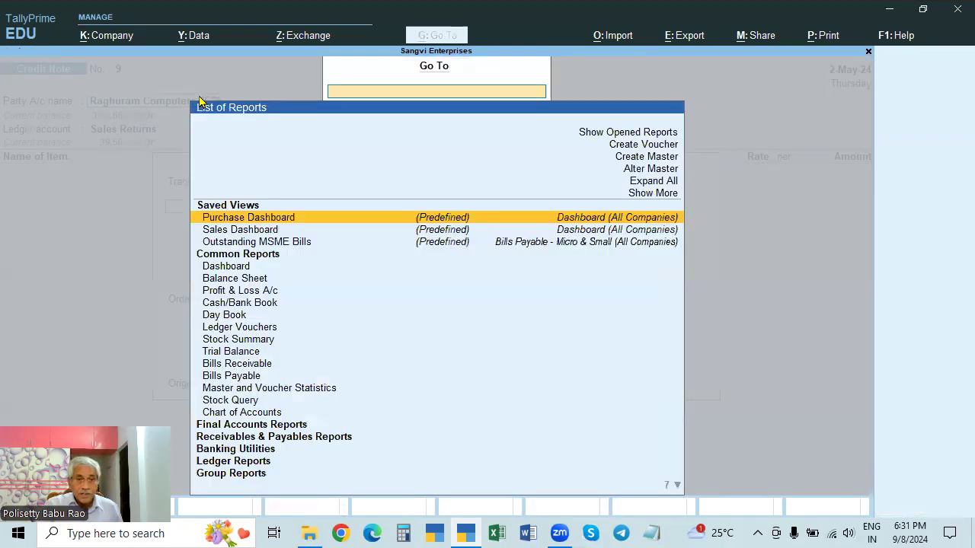
{"action": "left_click", "coordinate": [247, 327]}
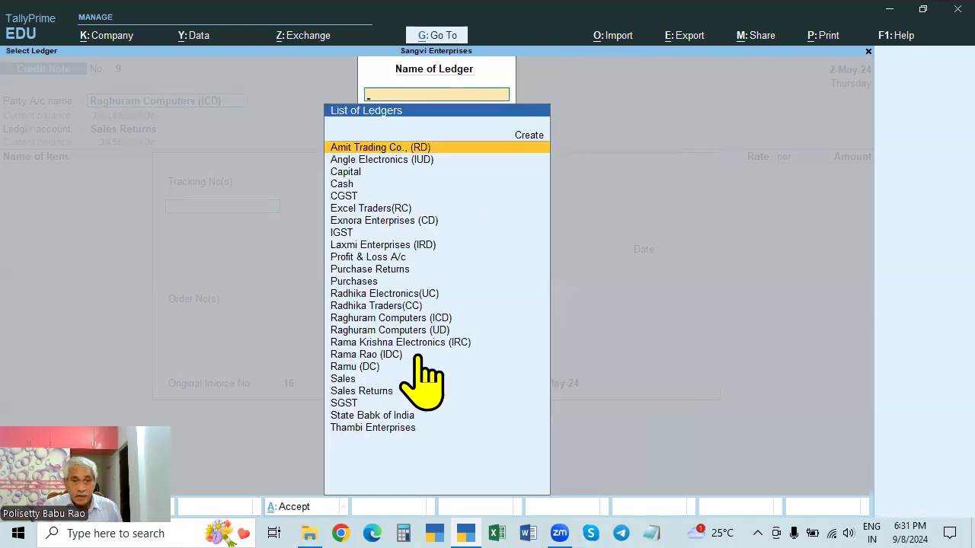
{"action": "left_click", "coordinate": [396, 323]}
{"action": "key", "text": "Return"}
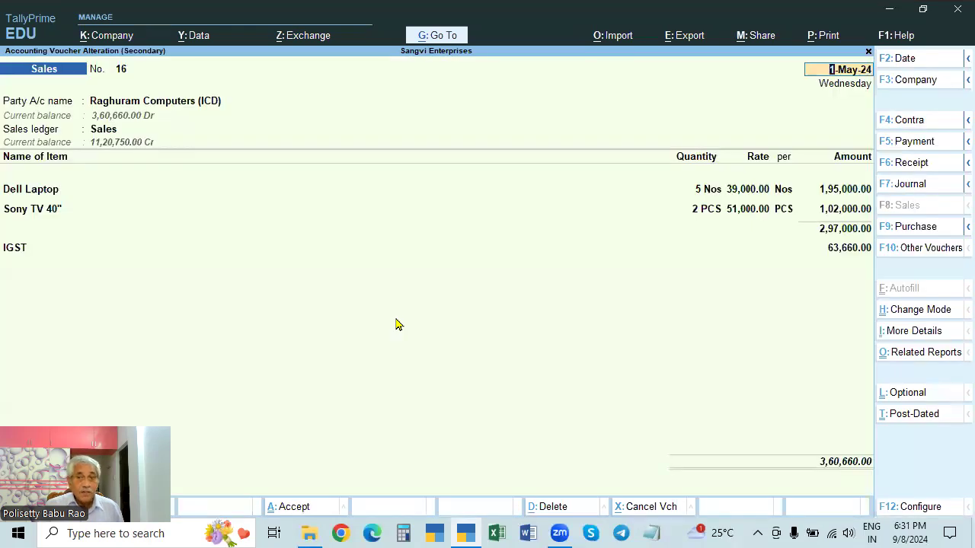
{"action": "key", "text": "Escape"}
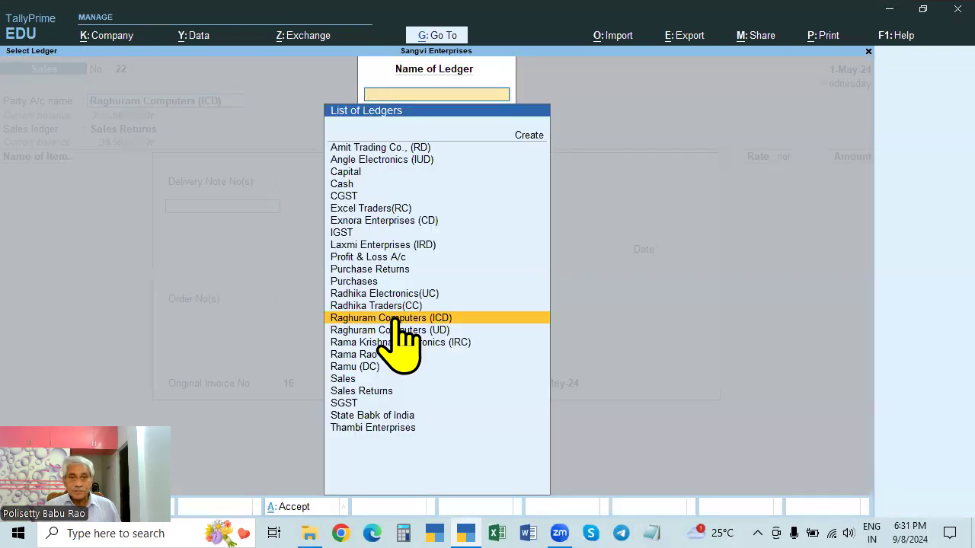
{"action": "left_click", "coordinate": [396, 317]}
{"action": "key", "text": "Return"}
{"action": "key", "text": "Escape"}
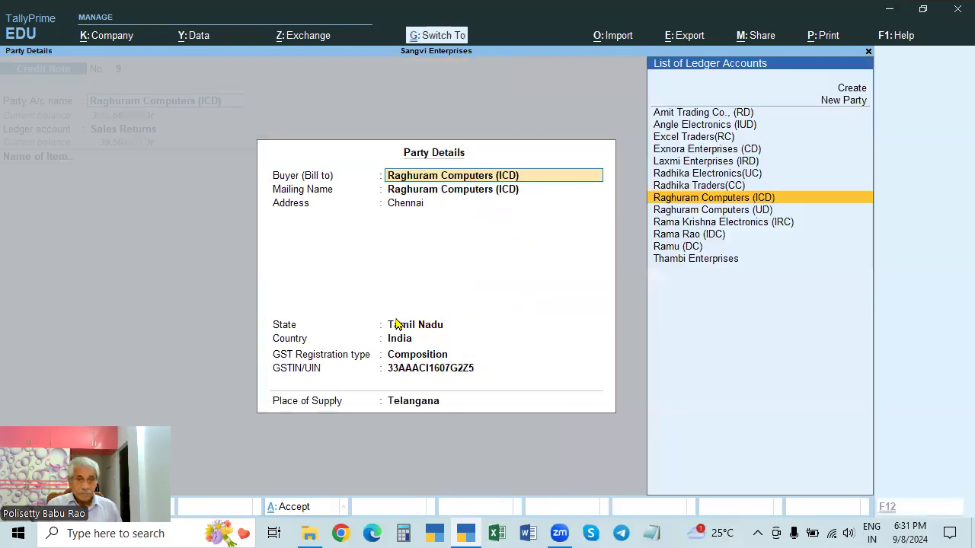
Accept the credit note's receipt and party details without changes and return to the item entry.
{"action": "key", "text": "Return"}
{"action": "key", "text": "ctrl+a"}
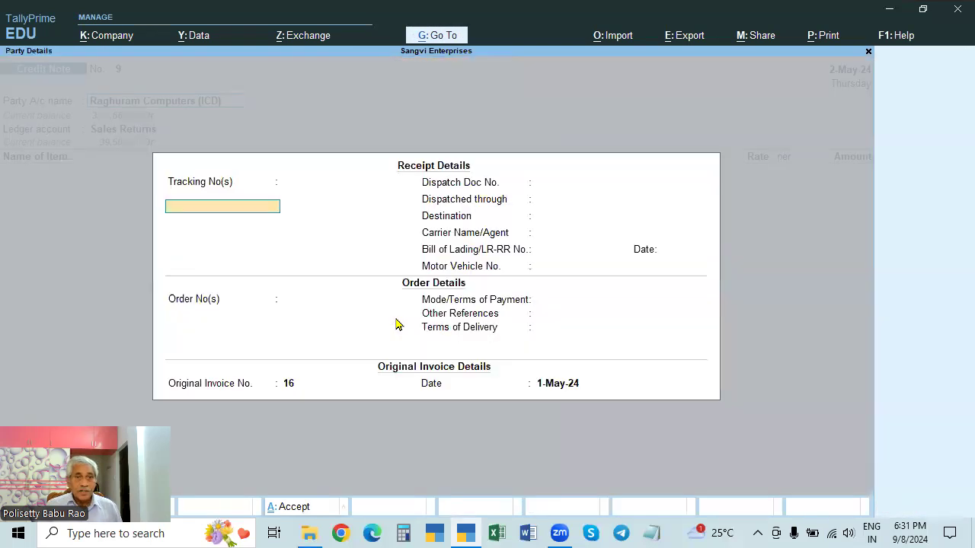
{"action": "key", "text": "Return"}
{"action": "key", "text": "Return"}
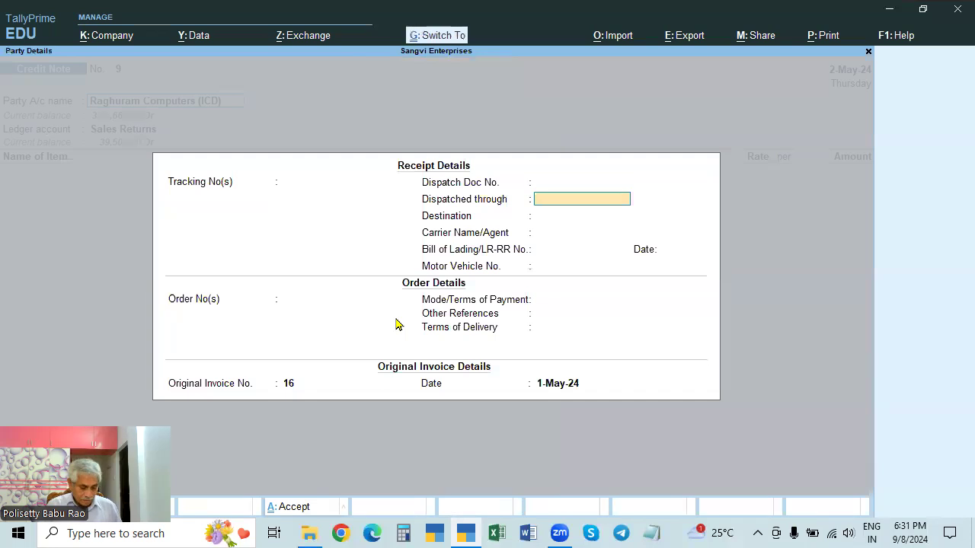
{"action": "key", "text": "Escape"}
{"action": "key", "text": "Return"}
{"action": "key", "text": "ctrl+a"}
{"action": "key", "text": "Return"}
Add 1 PCS of Sony TV 40" at a rate of 51,000 as the returned item and end the item list.
{"action": "type", "text": "S"}
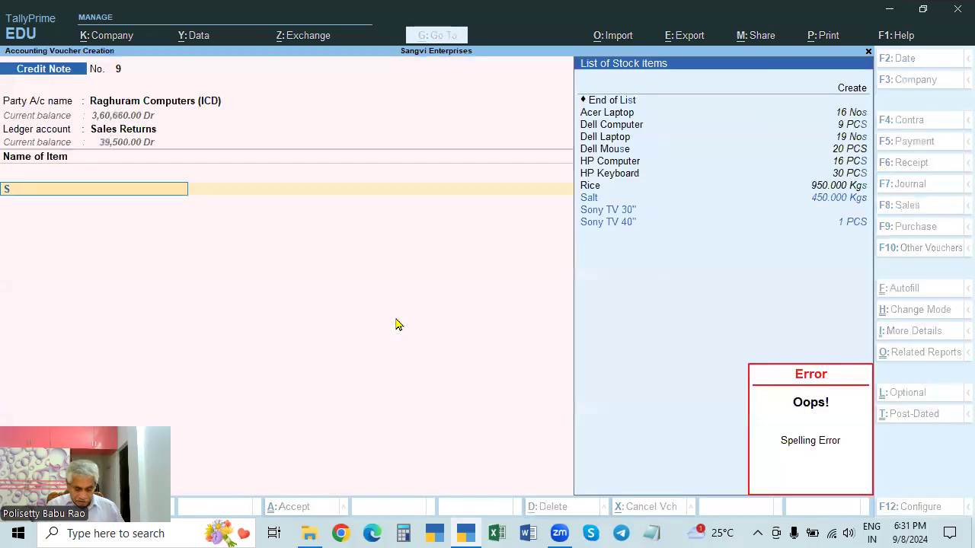
{"action": "type", "text": "O"}
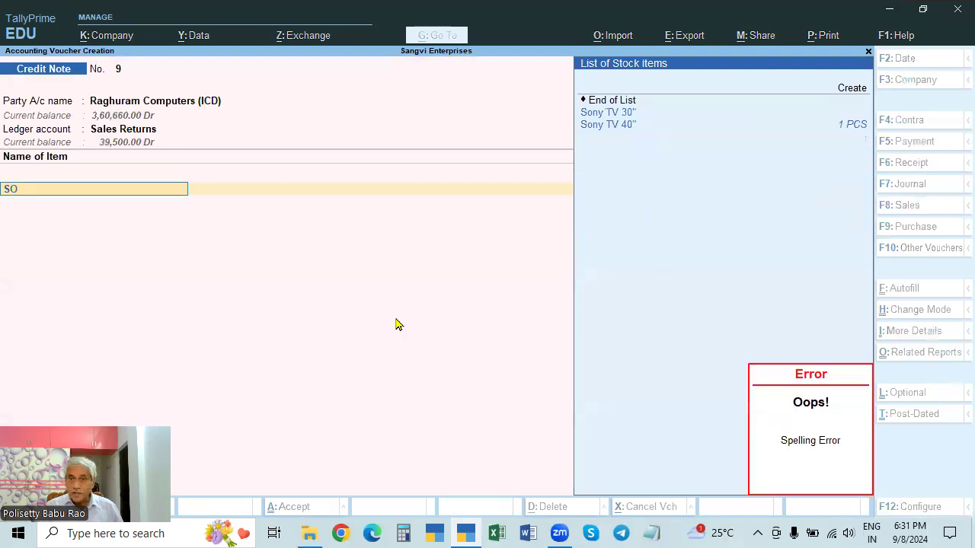
{"action": "key", "text": "Down"}
{"action": "key", "text": "Down"}
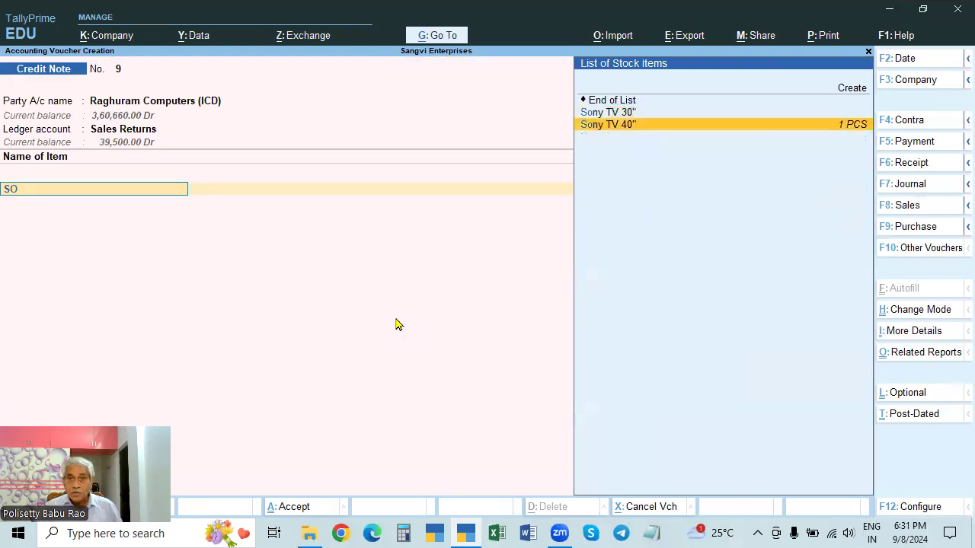
{"action": "key", "text": "Return"}
{"action": "type", "text": "1"}
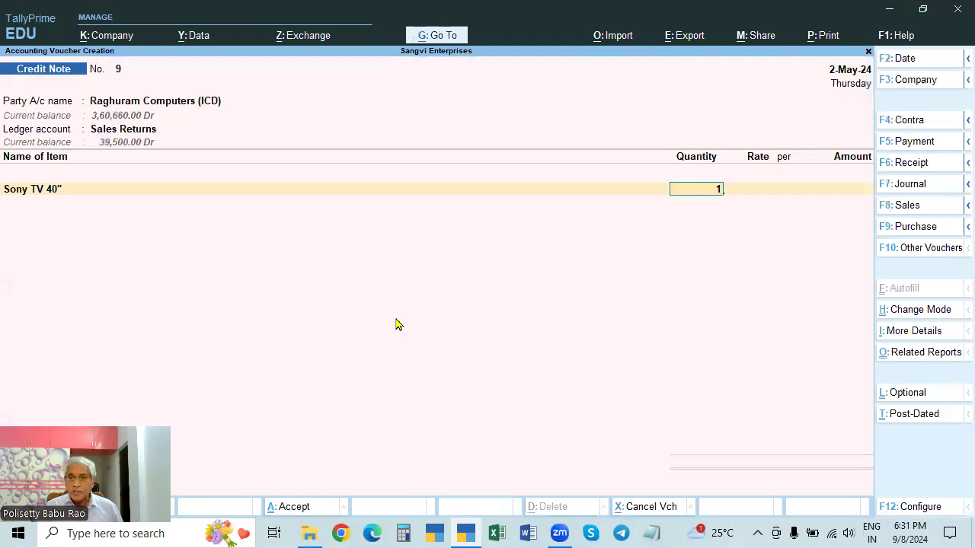
{"action": "key", "text": "Return"}
{"action": "key", "text": "Return"}
{"action": "key", "text": "Return"}
{"action": "key", "text": "Return"}
{"action": "key", "text": "Return"}
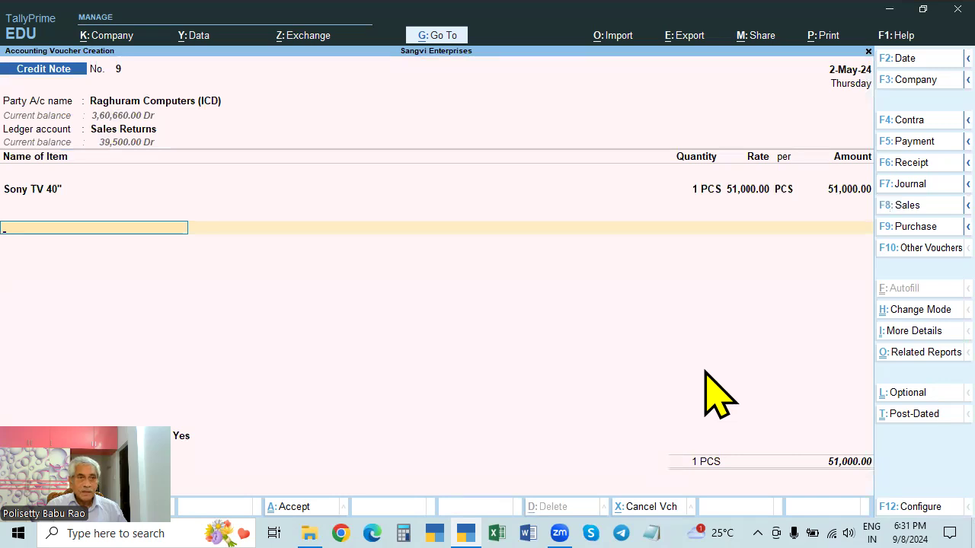
Add the IGST ledger beneath the returned item.
{"action": "type", "text": "ig"}
{"action": "key", "text": "Return"}
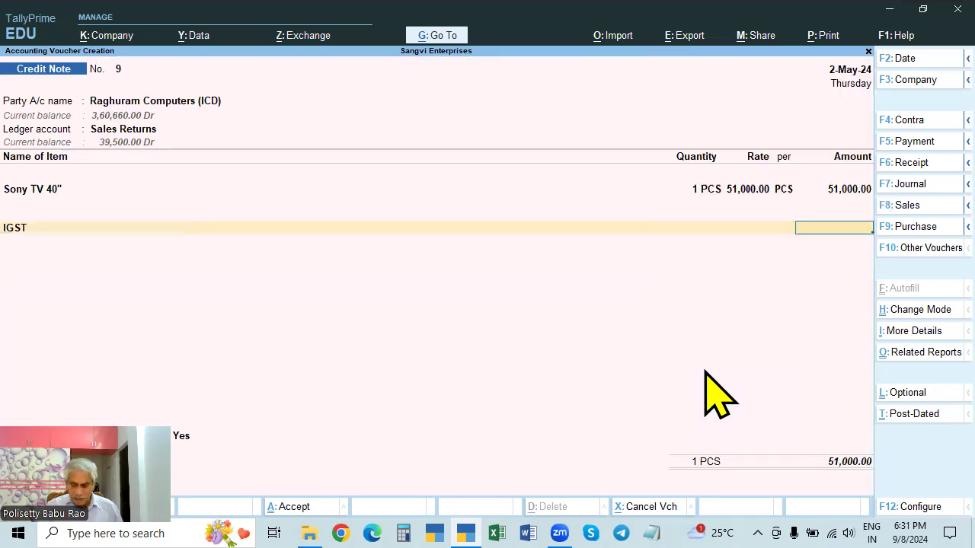
{"action": "key", "text": "BackSpace"}
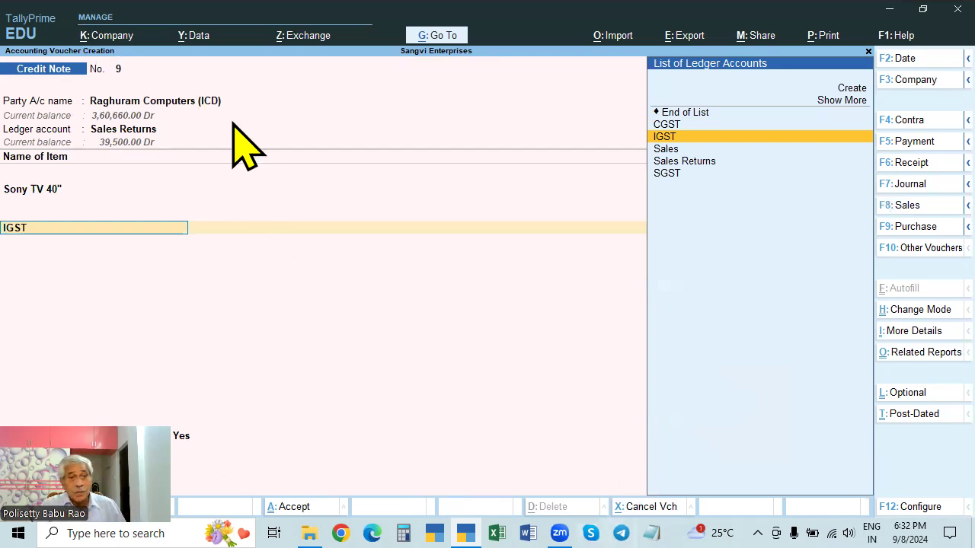
Reopen the credit note's party details for Raghuram Computers (ICD) and set the place of supply to Tamil Nadu.
{"action": "left_click", "coordinate": [177, 102]}
{"action": "key", "text": "Return"}
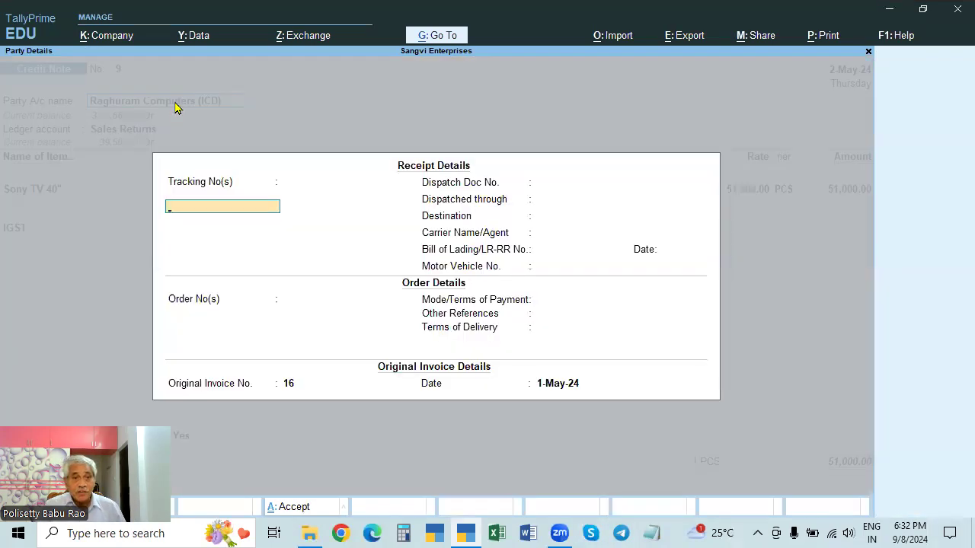
{"action": "key", "text": "ctrl+a"}
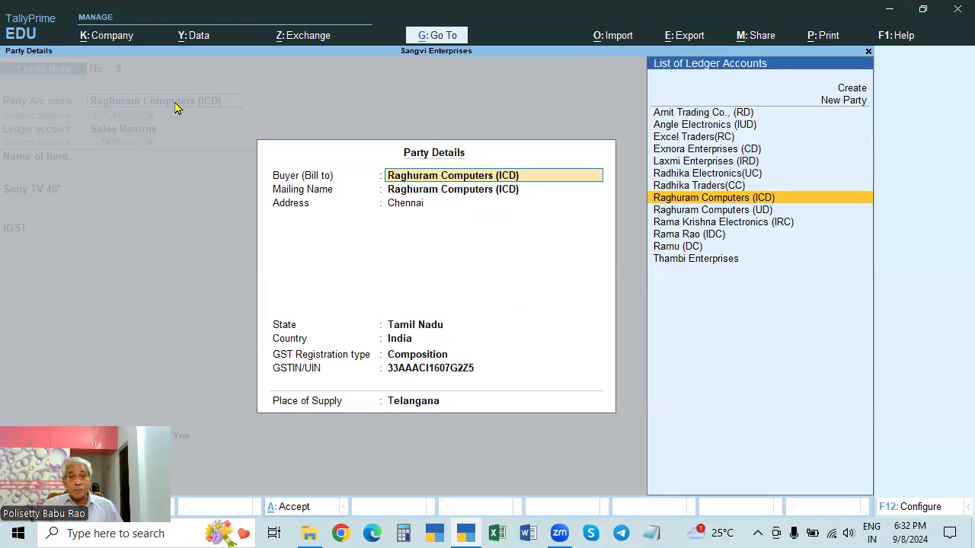
{"action": "left_click", "coordinate": [425, 401]}
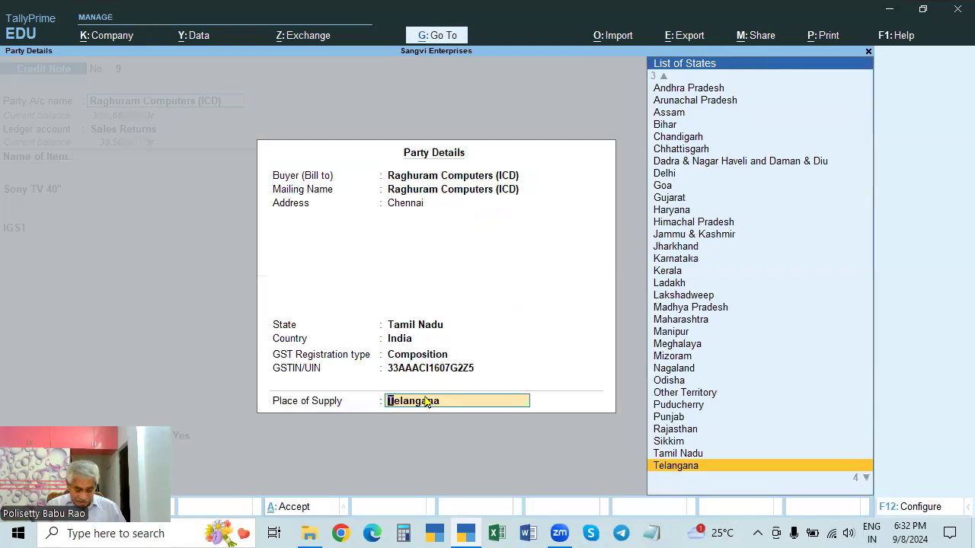
{"action": "type", "text": "TA"}
{"action": "key", "text": "BackSpace"}
{"action": "key", "text": "BackSpace"}
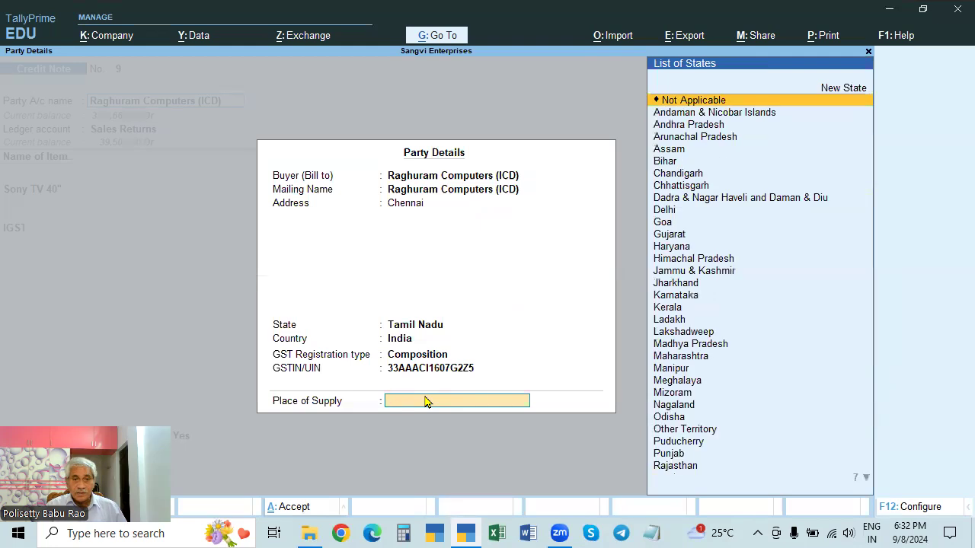
{"action": "type", "text": "TAMI"}
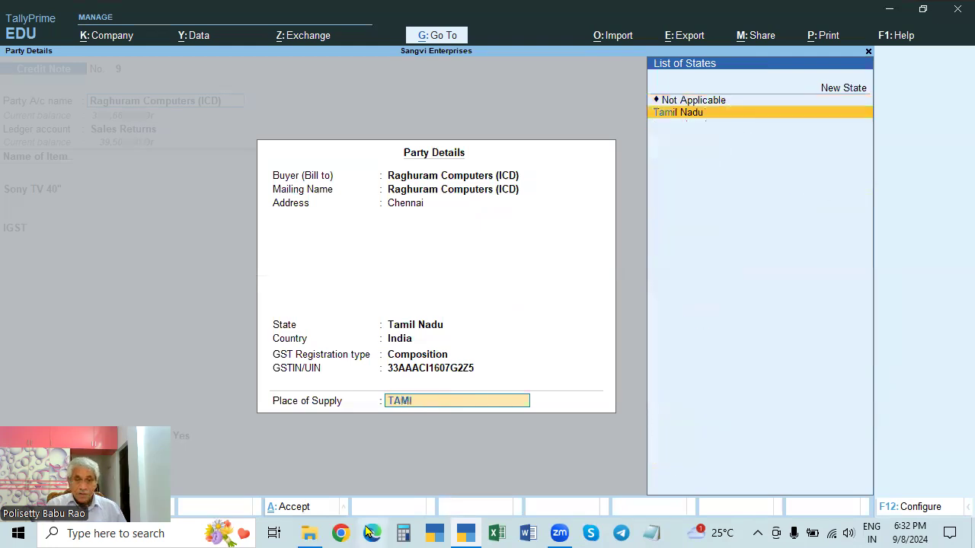
{"action": "key", "text": "Return"}
Accept the ledger account and the Sony TV 40" quantity and rate without changes, continuing to the next item line.
{"action": "key", "text": "Return"}
{"action": "key", "text": "Return"}
{"action": "key", "text": "Return"}
{"action": "key", "text": "Return"}
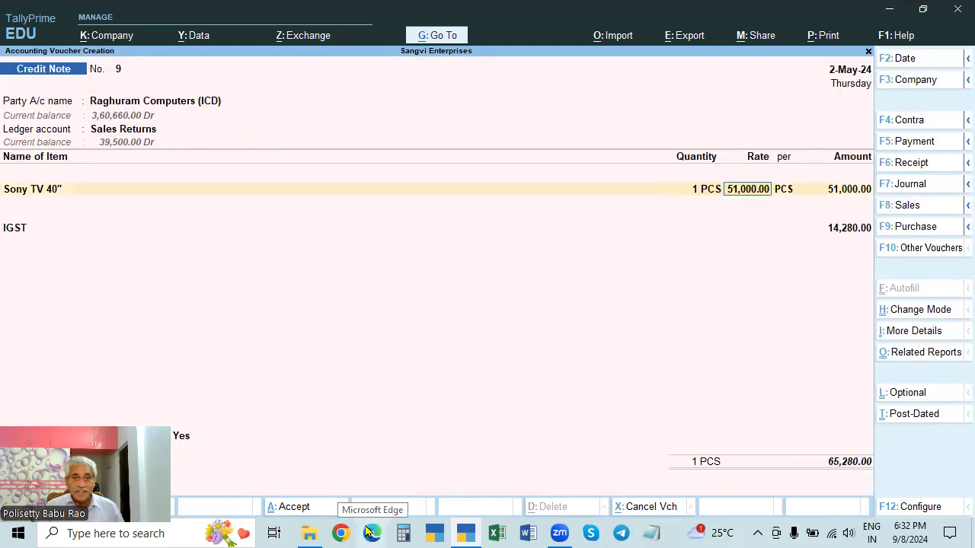
{"action": "key", "text": "Return"}
{"action": "key", "text": "Return"}
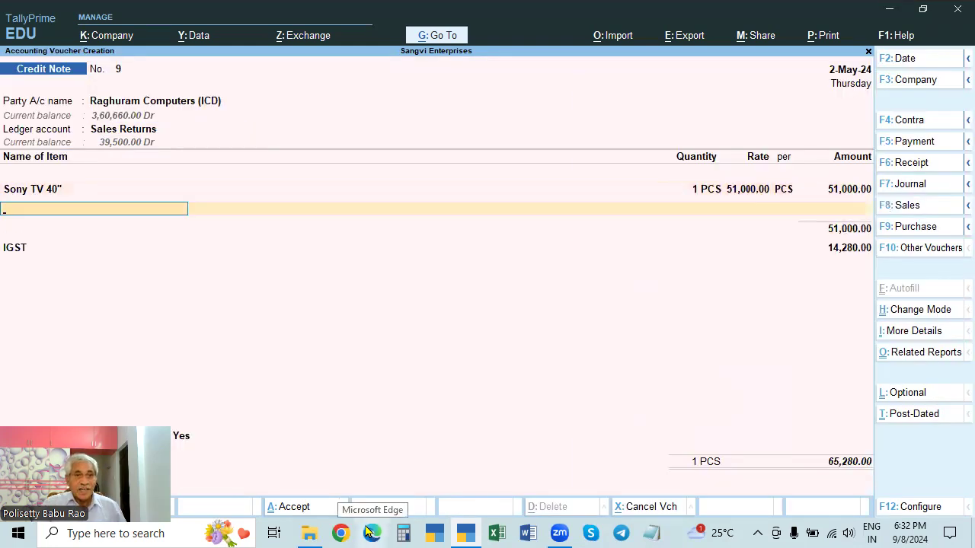
Check the registration details in Raghuram Computers (ICD)'s ledger master and the place of supply in its party details.
{"action": "left_click", "coordinate": [183, 101]}
{"action": "key", "text": "ctrl+Return"}
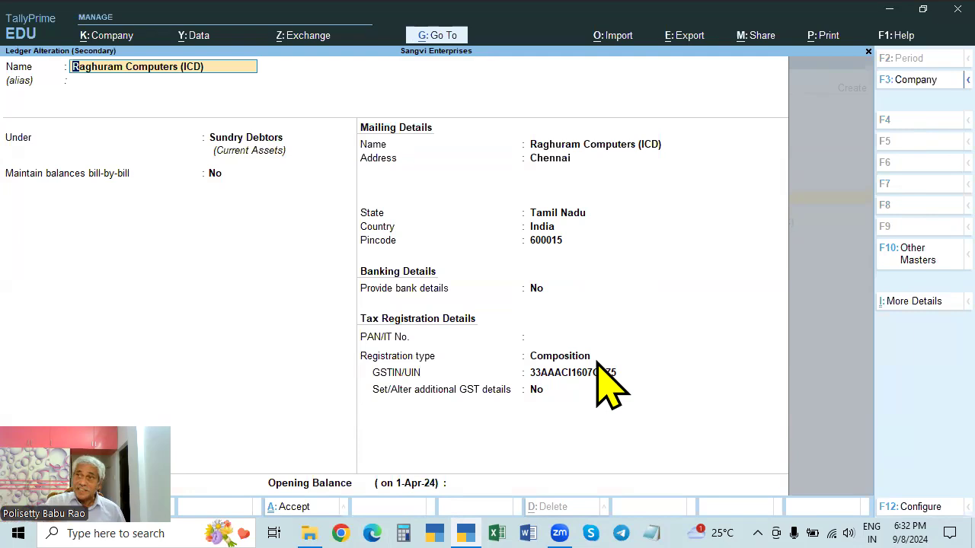
{"action": "key", "text": "BackSpace"}
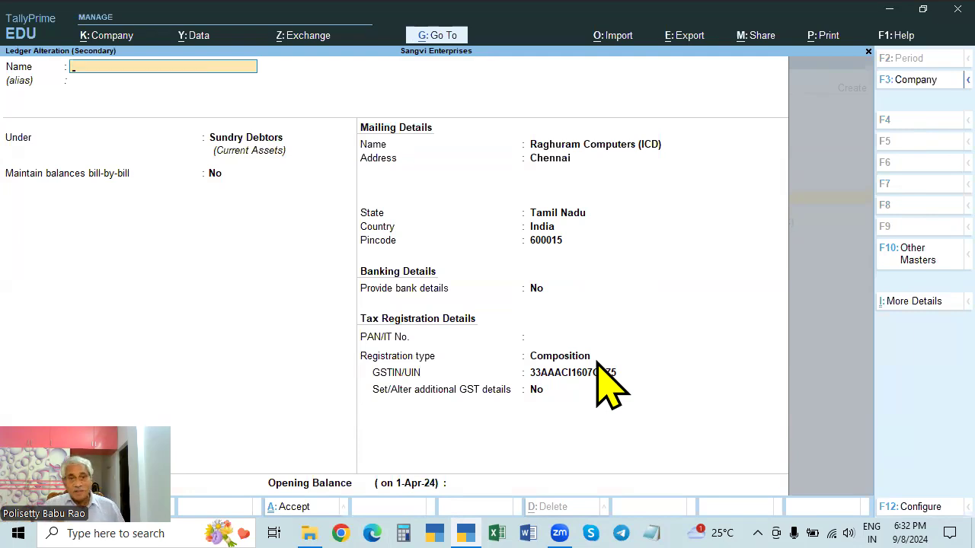
{"action": "key", "text": "Escape"}
{"action": "key", "text": "Return"}
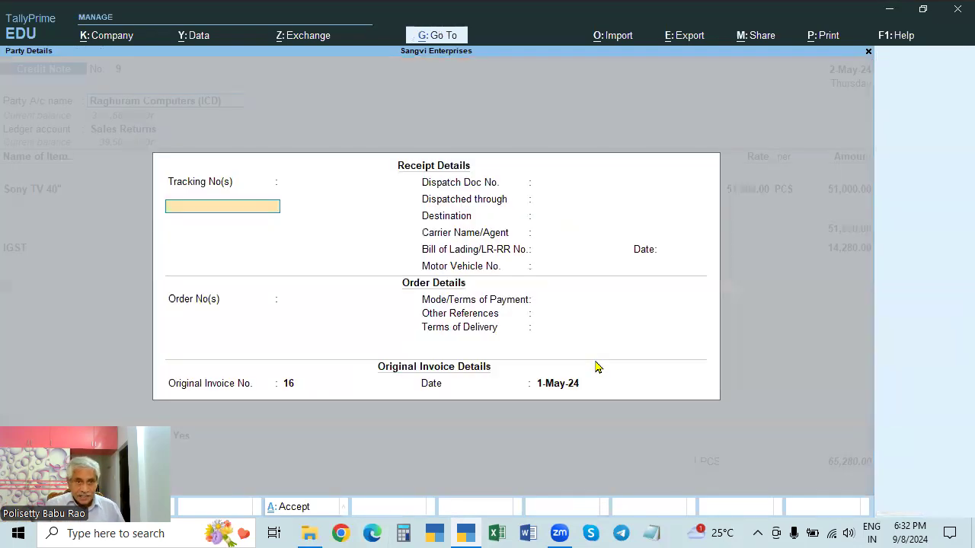
{"action": "key", "text": "Escape"}
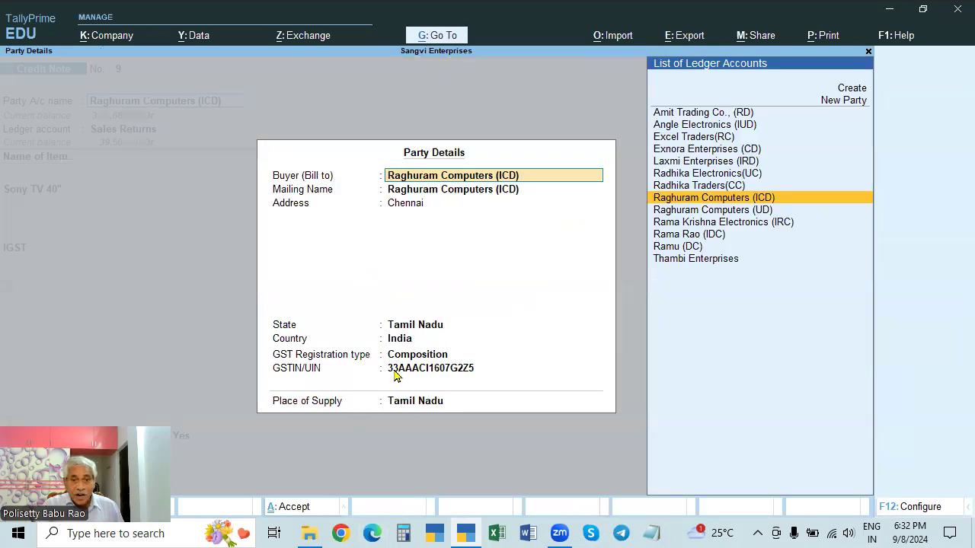
{"action": "key", "text": "BackSpace"}
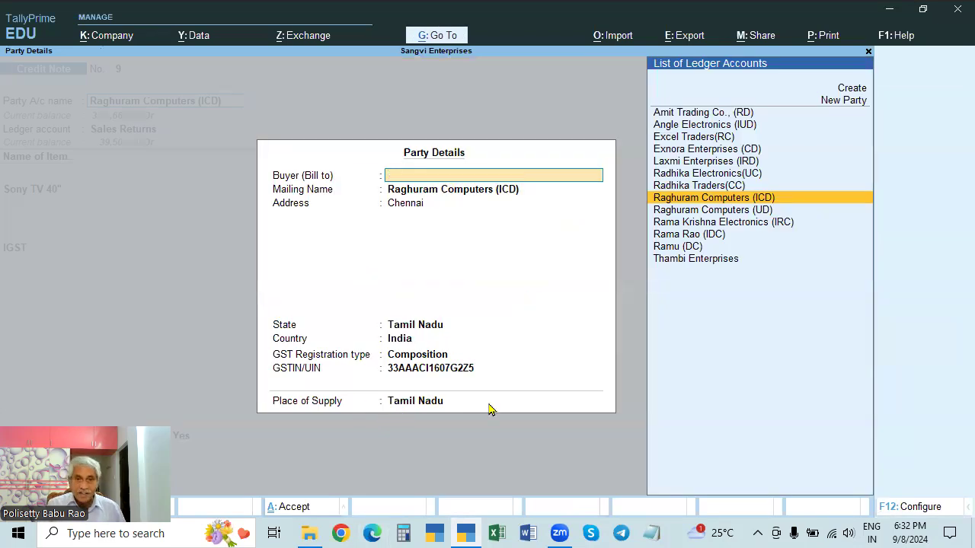
{"action": "key", "text": "Escape"}
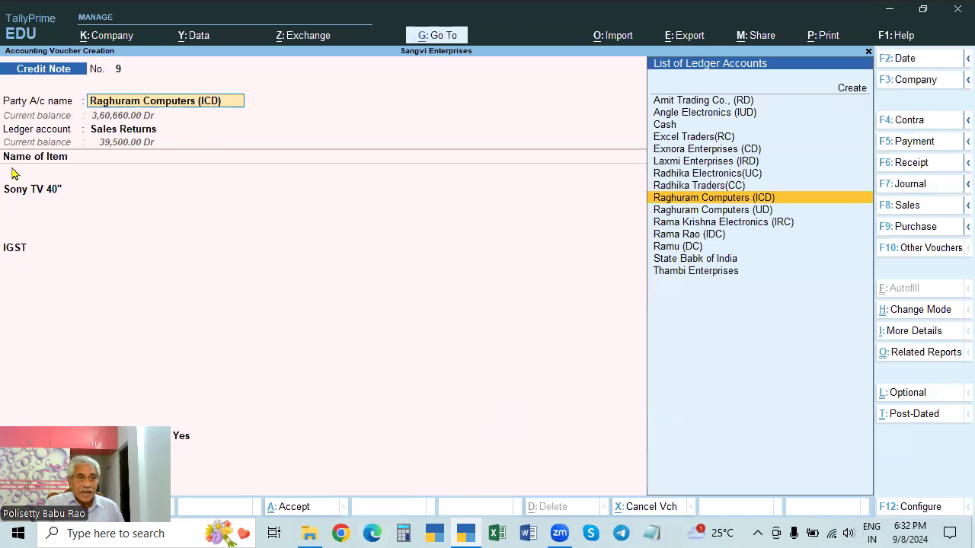
Accept the IGST line and choose Yes for providing GST details on the credit note.
{"action": "left_click", "coordinate": [21, 249]}
{"action": "key", "text": "Return"}
{"action": "key", "text": "Return"}
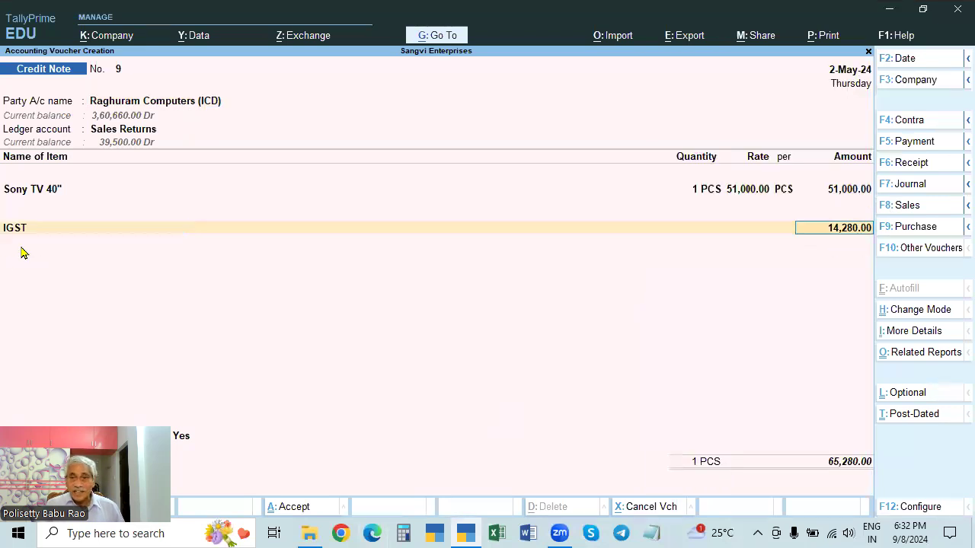
{"action": "key", "text": "Return"}
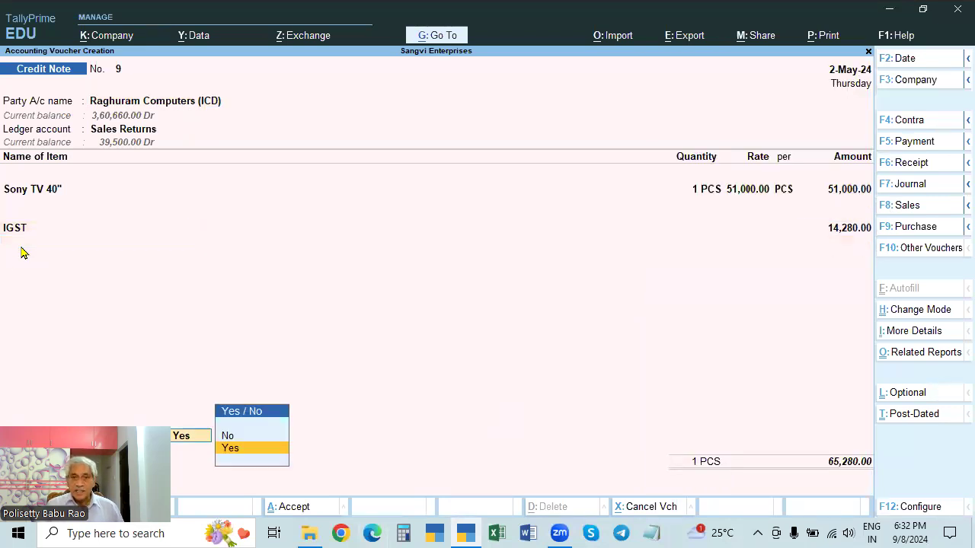
{"action": "key", "text": "Return"}
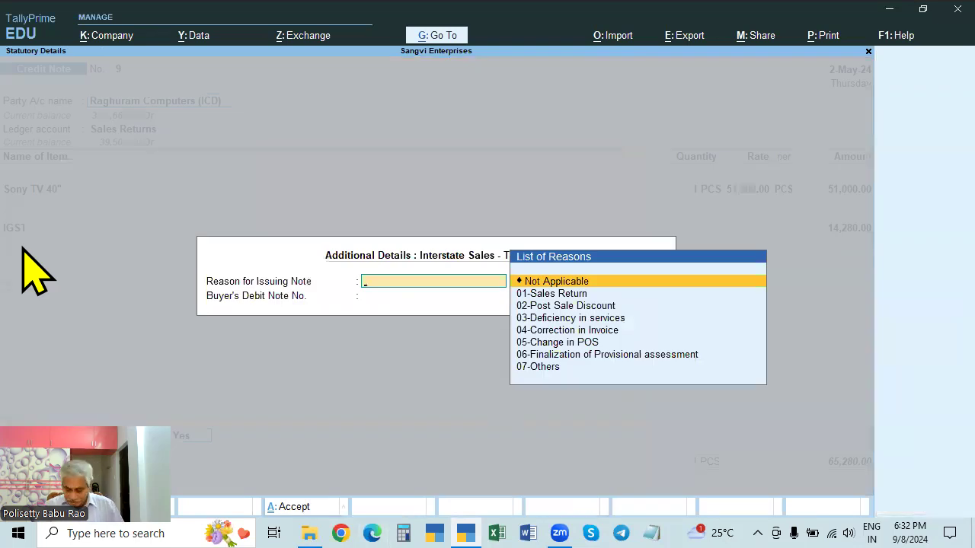
Give 01-Sales Return as the reason, enter buyer's debit note no. 6589 dated 2.5, and save the credit note.
{"action": "key", "text": "Down"}
{"action": "key", "text": "Return"}
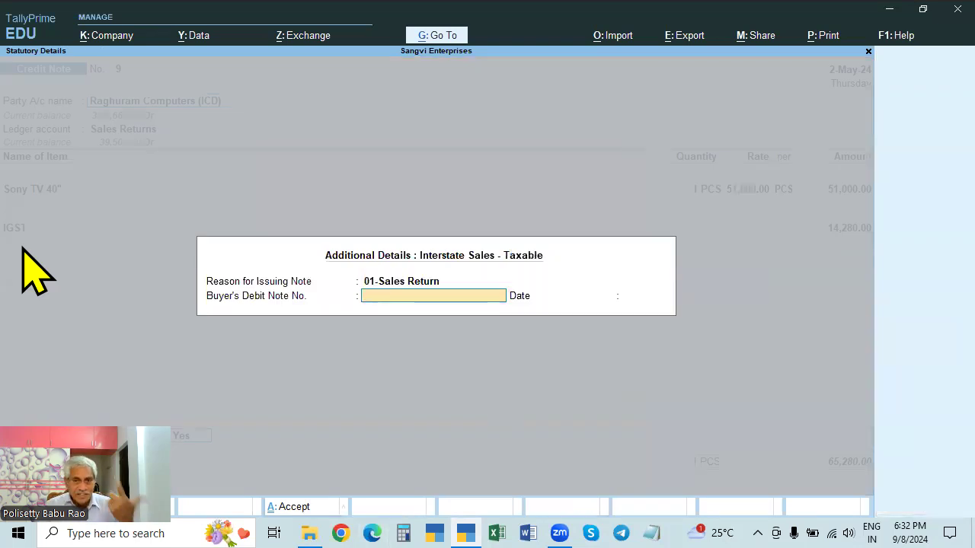
{"action": "type", "text": "6589"}
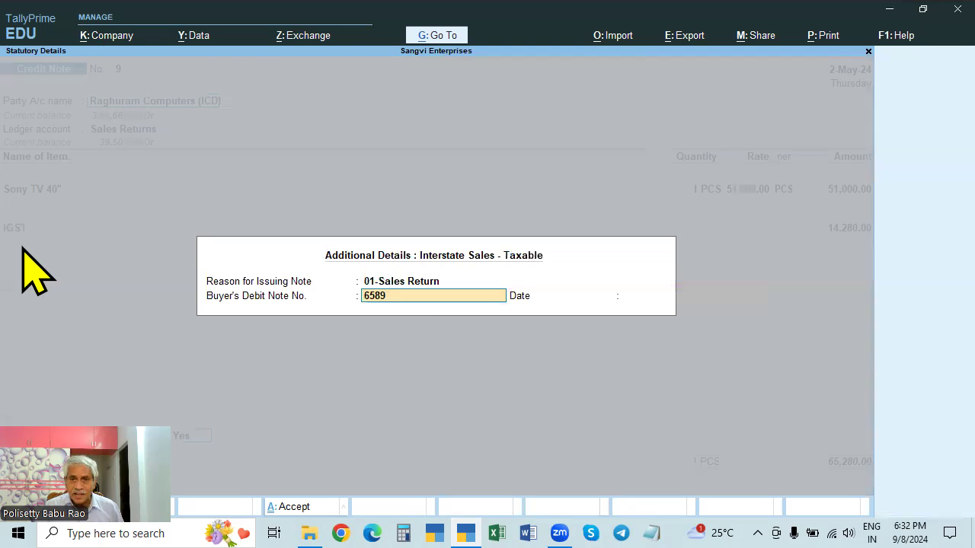
{"action": "key", "text": "Return"}
{"action": "type", "text": "2.5"}
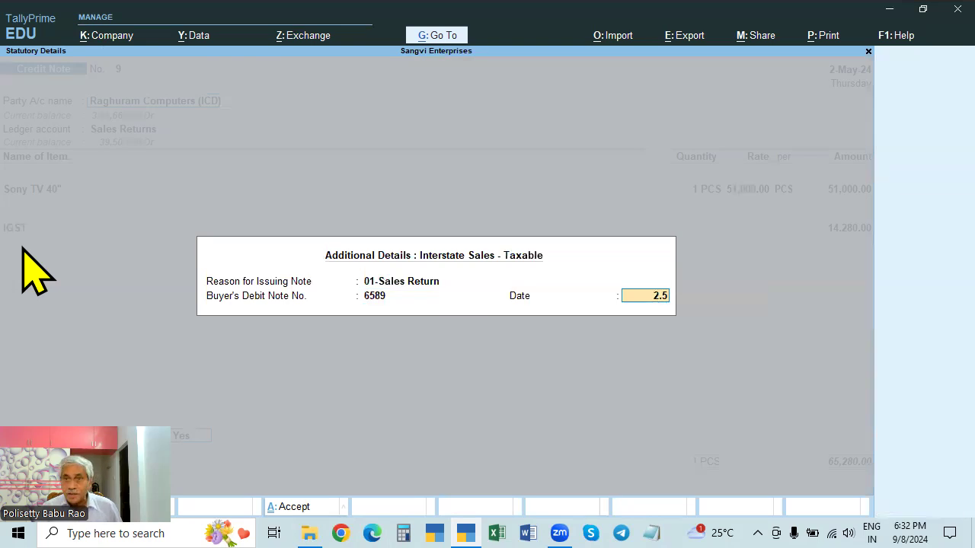
{"action": "key", "text": "Return"}
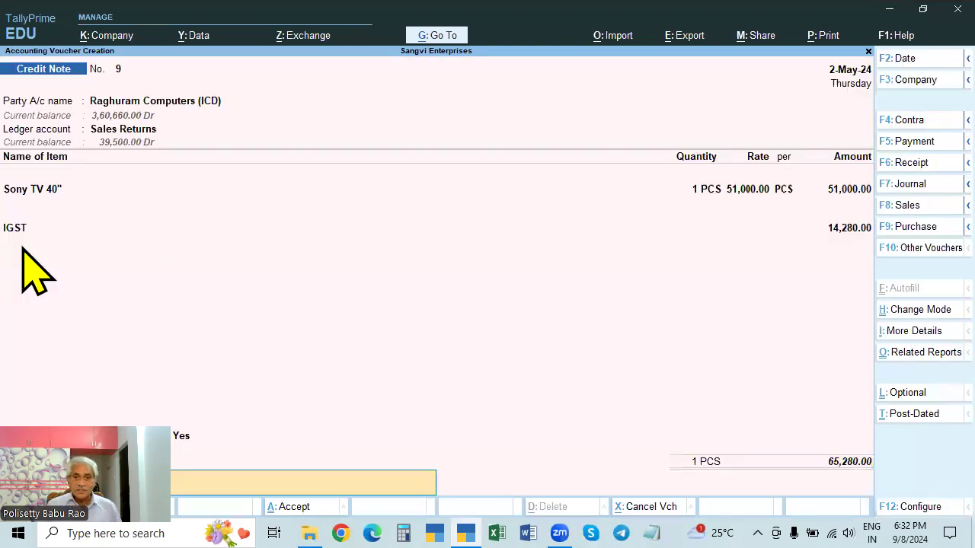
{"action": "key", "text": "Return"}
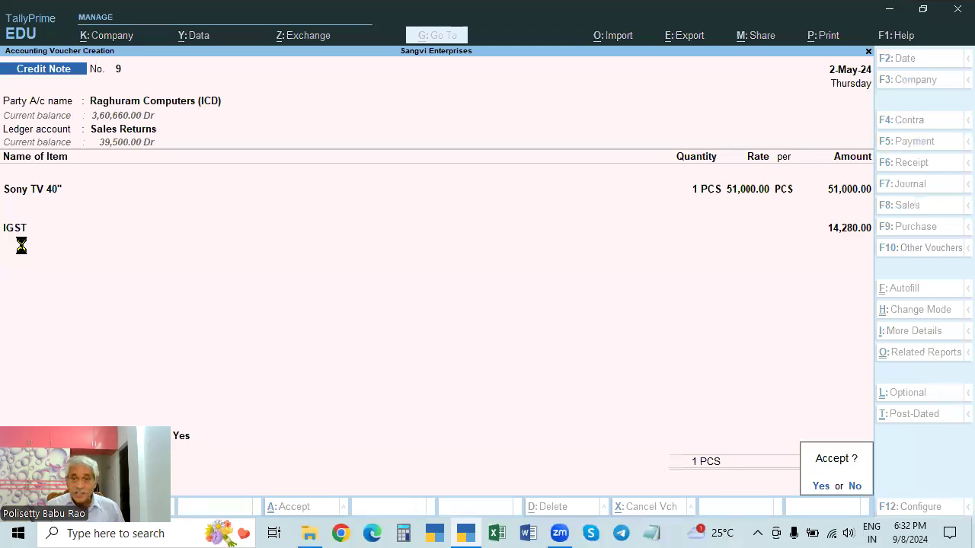
{"action": "key", "text": "Escape"}
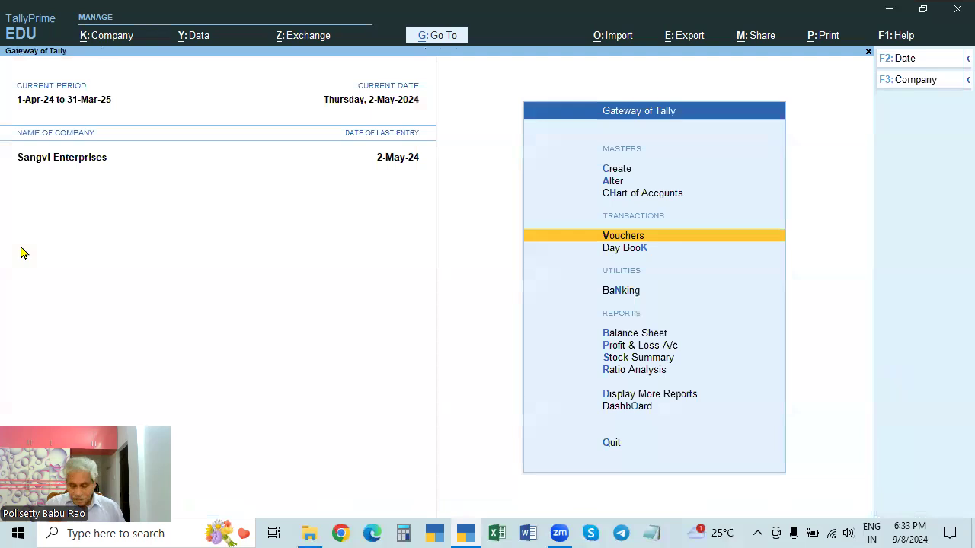
Display the Day Book for the period 1-Apr-24 to 2-May-24.
{"action": "key", "text": "k"}
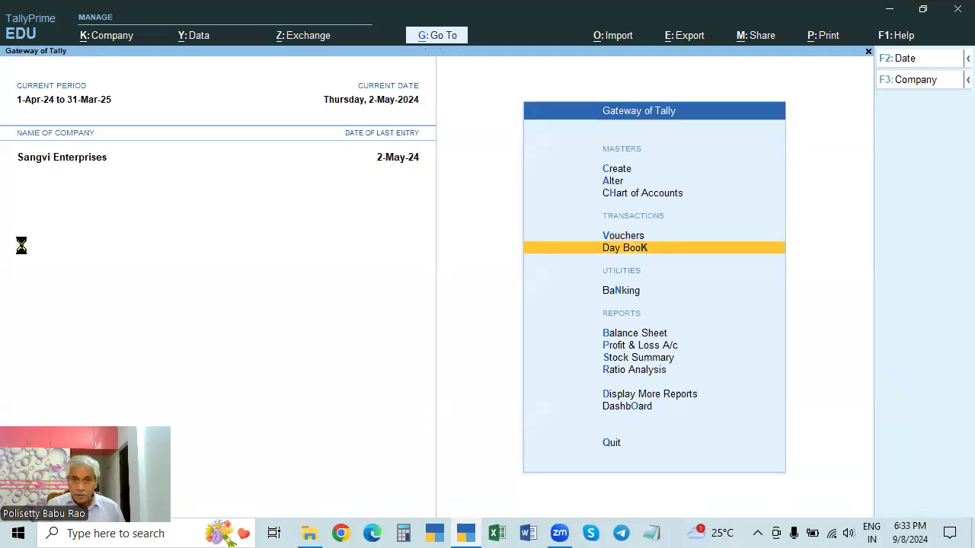
{"action": "key", "text": "F2"}
{"action": "key", "text": "BackSpace"}
{"action": "key", "text": "Return"}
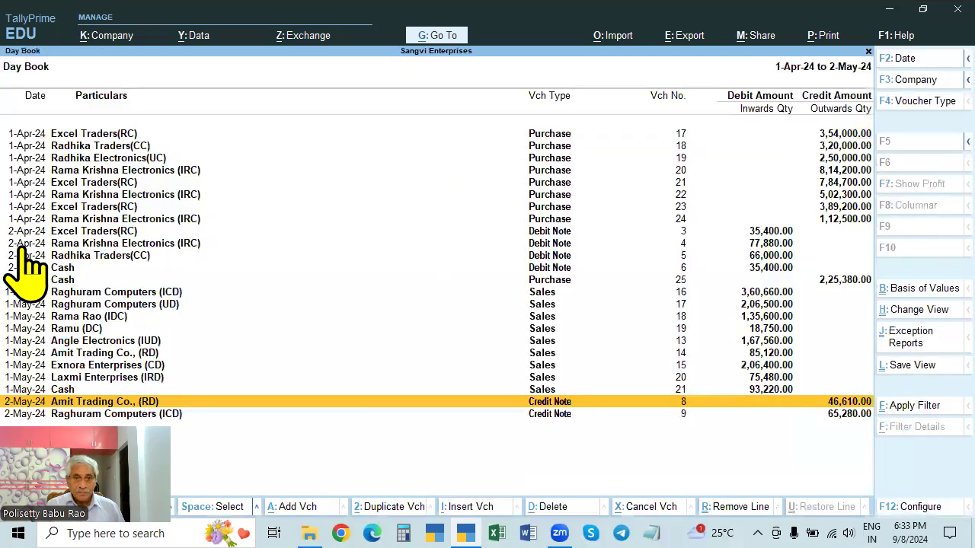
Review the items, rate and IGST of the cash sales voucher no. 21, then return to the Day Book.
{"action": "left_click", "coordinate": [55, 391]}
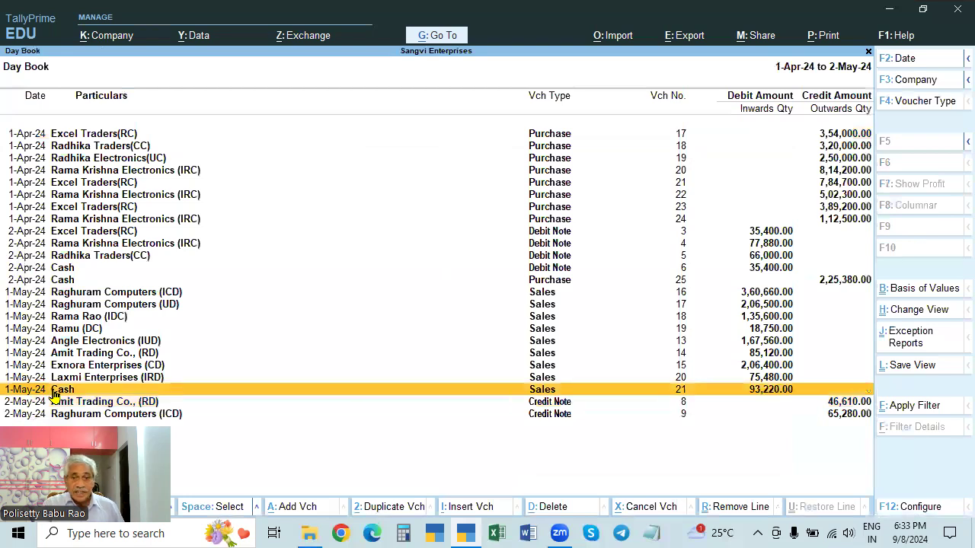
{"action": "left_click", "coordinate": [54, 393]}
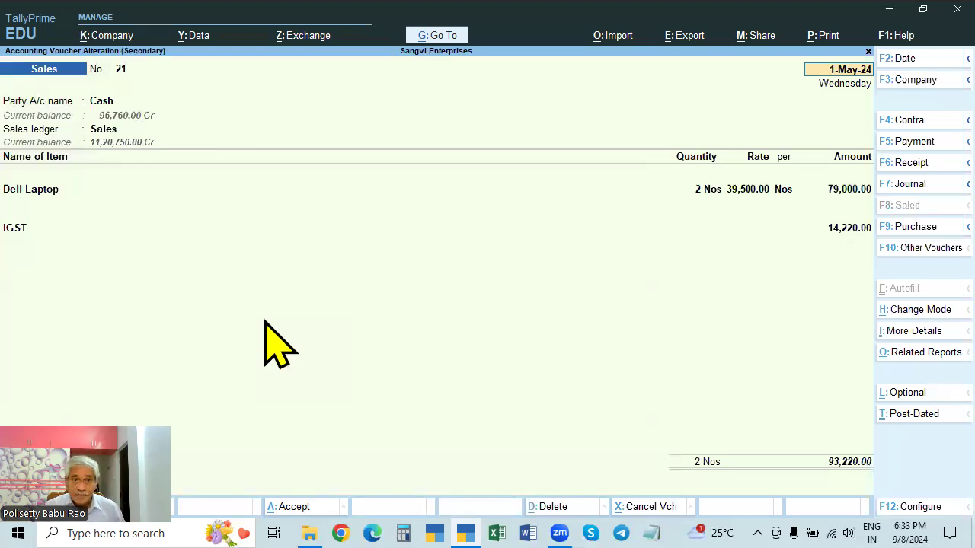
{"action": "key", "text": "Escape"}
{"action": "key", "text": "y"}
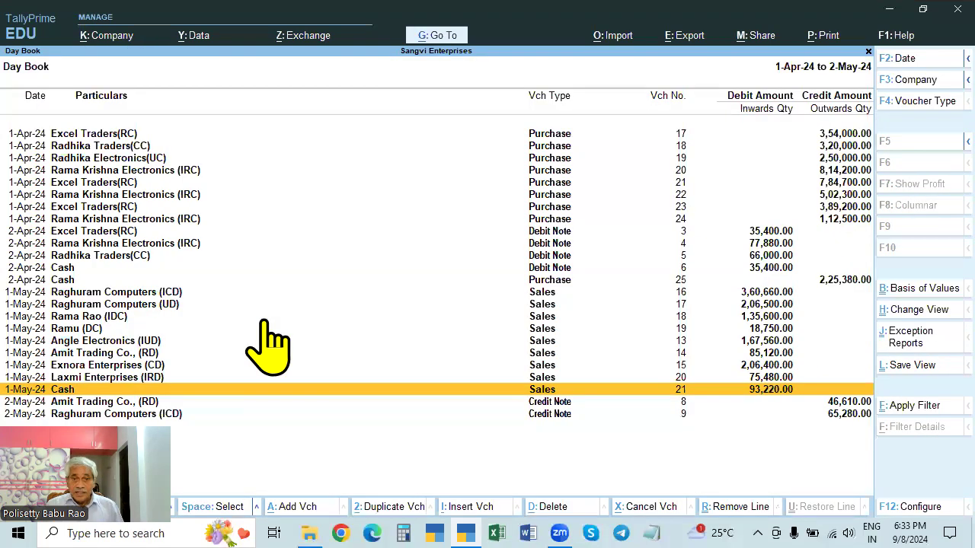
Leave the Day Book and start a new credit note voucher.
{"action": "key", "text": "Escape"}
{"action": "key", "text": "Escape"}
{"action": "key", "text": "n"}
{"action": "key", "text": "Down"}
{"action": "key", "text": "Down"}
{"action": "key", "text": "Down"}
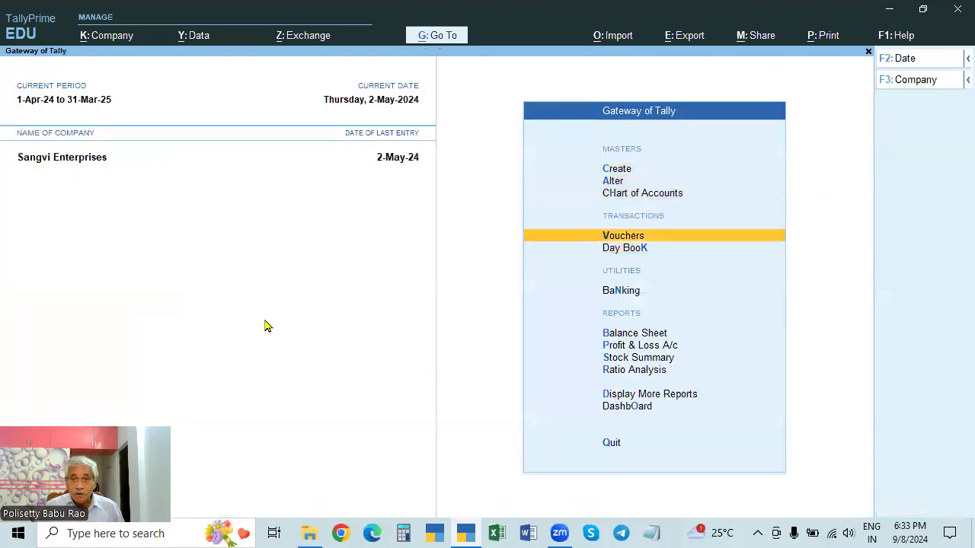
{"action": "key", "text": "Return"}
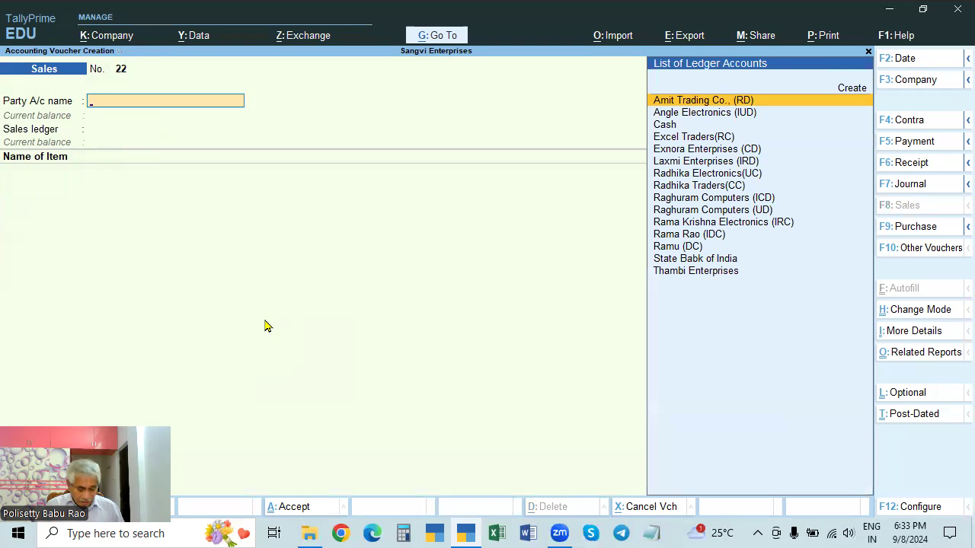
{"action": "key", "text": "alt"}
{"action": "key", "text": "alt+F6"}
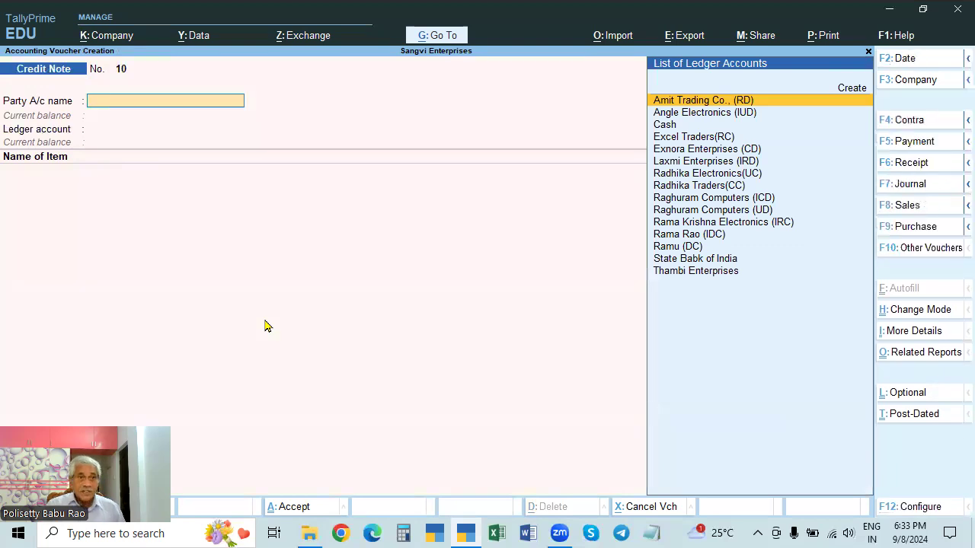
Choose State Babk of India as the party account of the new credit note.
{"action": "key", "text": "Down"}
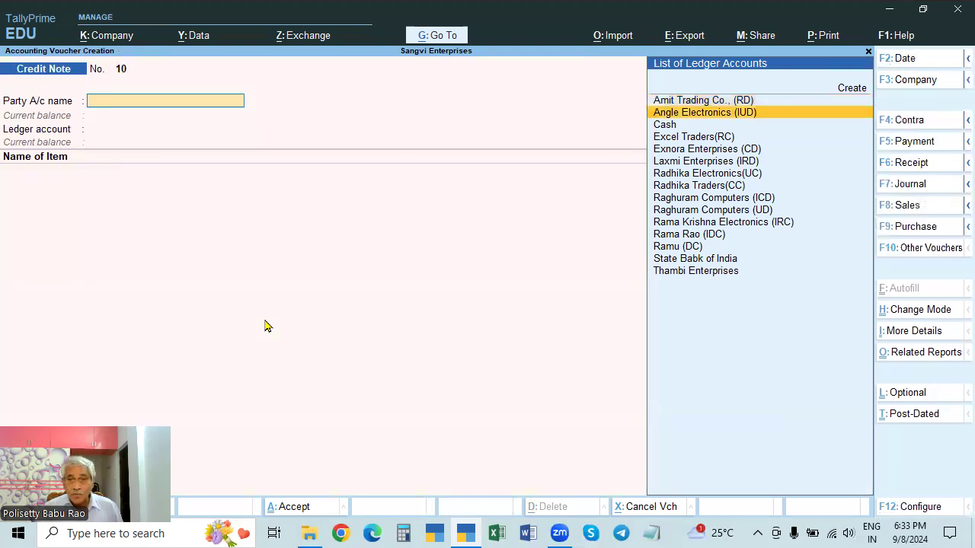
{"action": "key", "text": "Down"}
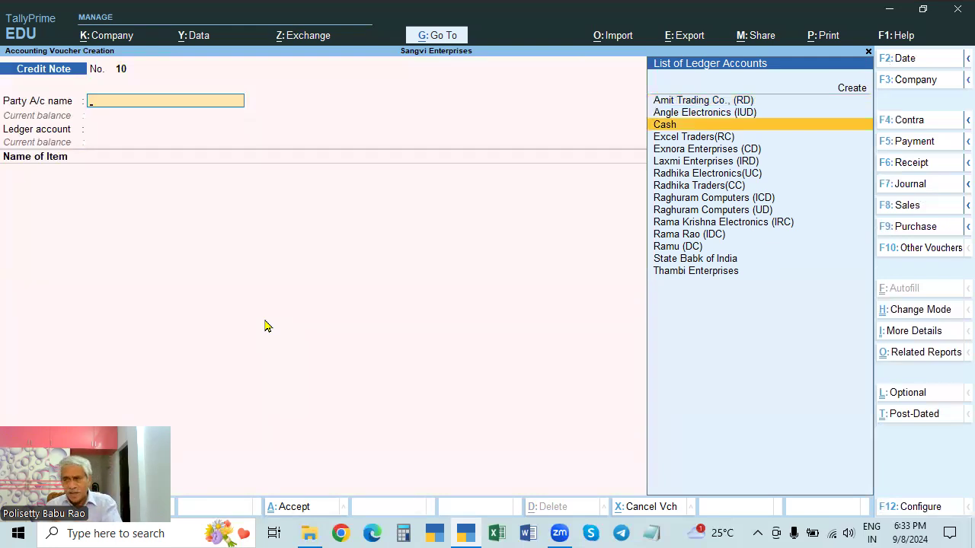
{"action": "key", "text": "Down"}
{"action": "key", "text": "Down"}
{"action": "key", "text": "Down"}
{"action": "key", "text": "Down"}
{"action": "key", "text": "Down"}
{"action": "key", "text": "Down"}
{"action": "key", "text": "Down"}
{"action": "key", "text": "Down"}
{"action": "key", "text": "Down"}
{"action": "key", "text": "Down"}
{"action": "key", "text": "Down"}
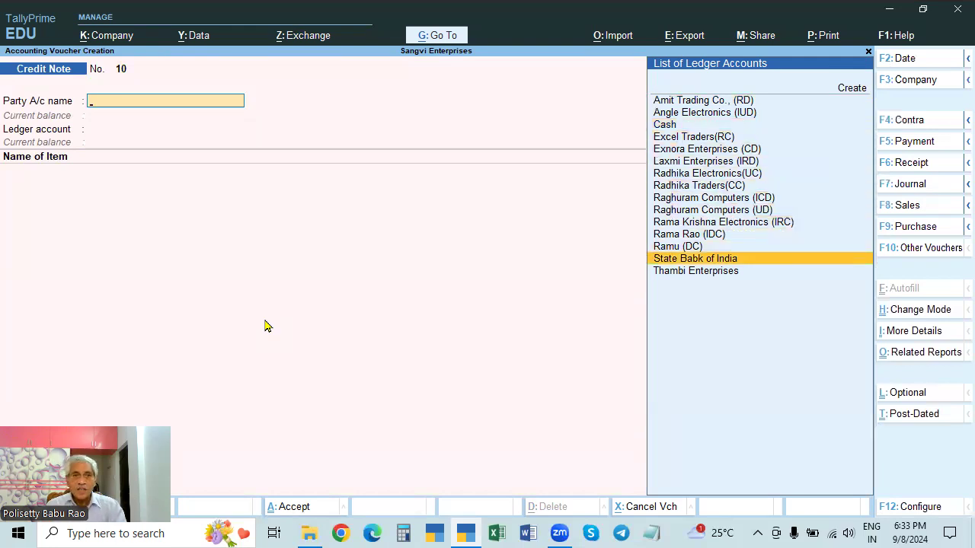
{"action": "key", "text": "Return"}
Accept State Babk of India as the party and leave the receipt and order details blank up to the original invoice number.
{"action": "key", "text": "Return"}
{"action": "key", "text": "Return"}
{"action": "key", "text": "Return"}
{"action": "key", "text": "Return"}
{"action": "key", "text": "Return"}
{"action": "key", "text": "Return"}
{"action": "key", "text": "Return"}
{"action": "key", "text": "Return"}
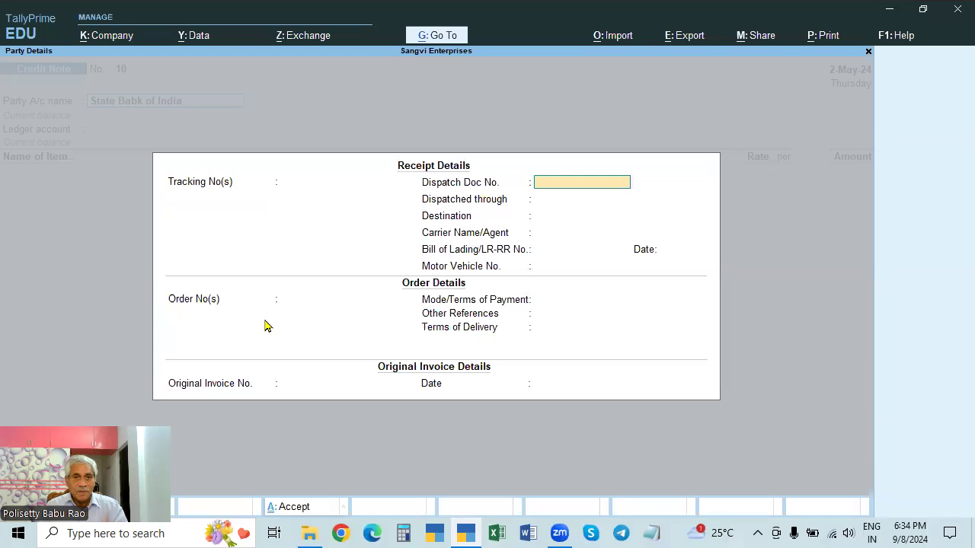
{"action": "key", "text": "Return"}
{"action": "key", "text": "Return"}
{"action": "key", "text": "Return"}
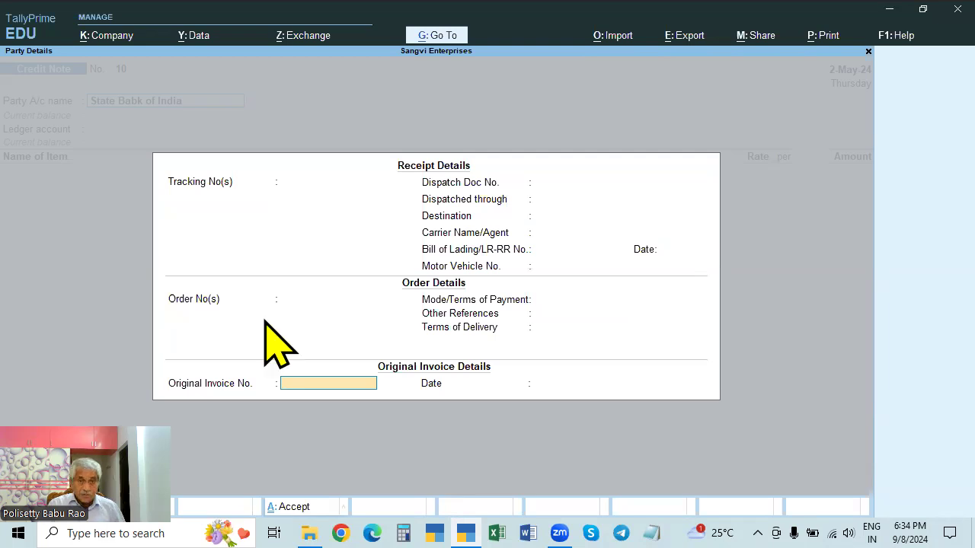
{"action": "key", "text": "alt+g"}
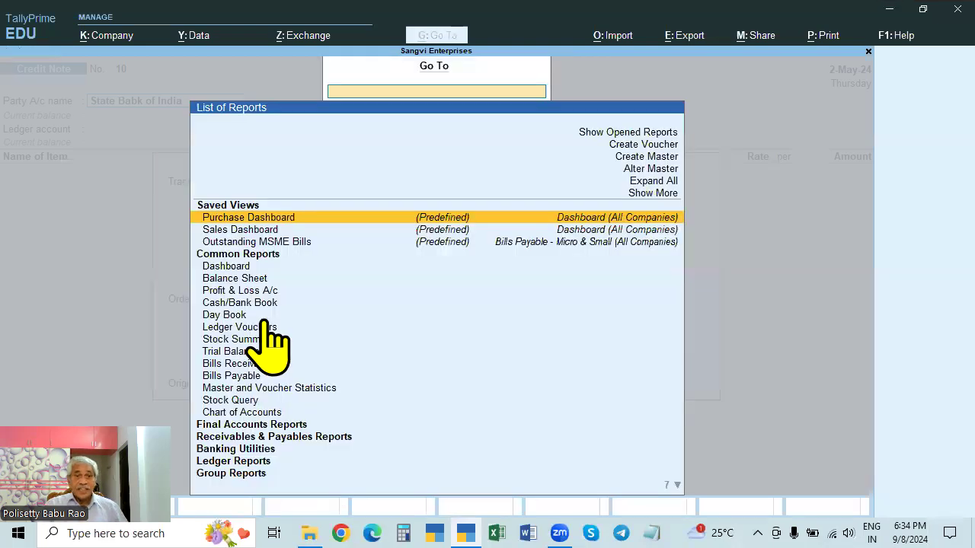
{"action": "left_click", "coordinate": [223, 317]}
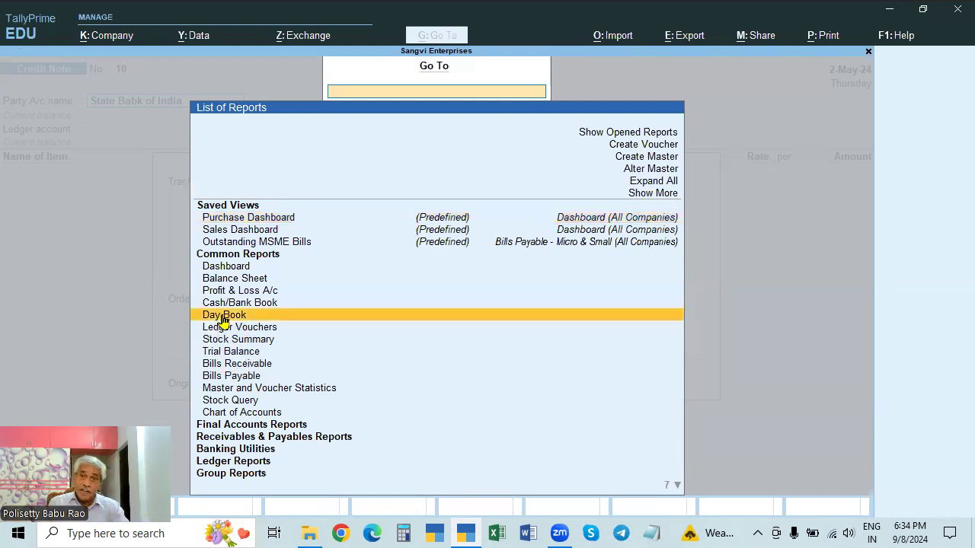
{"action": "left_click", "coordinate": [223, 318]}
{"action": "key", "text": "F2"}
{"action": "key", "text": "BackSpace"}
{"action": "key", "text": "Escape"}
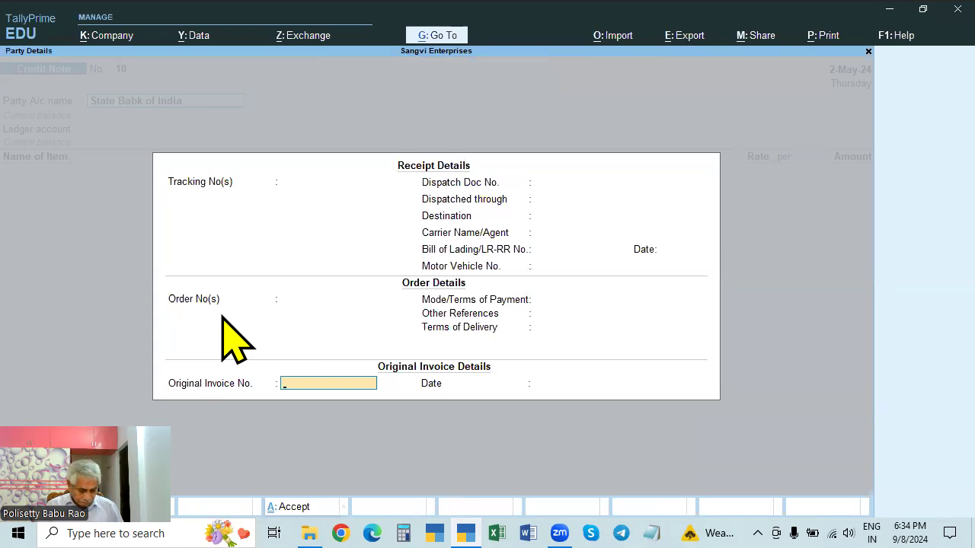
Display the Day Book for the period 1-Apr-24 to 2-May-24 from within the unfinished credit note.
{"action": "key", "text": "alt+g"}
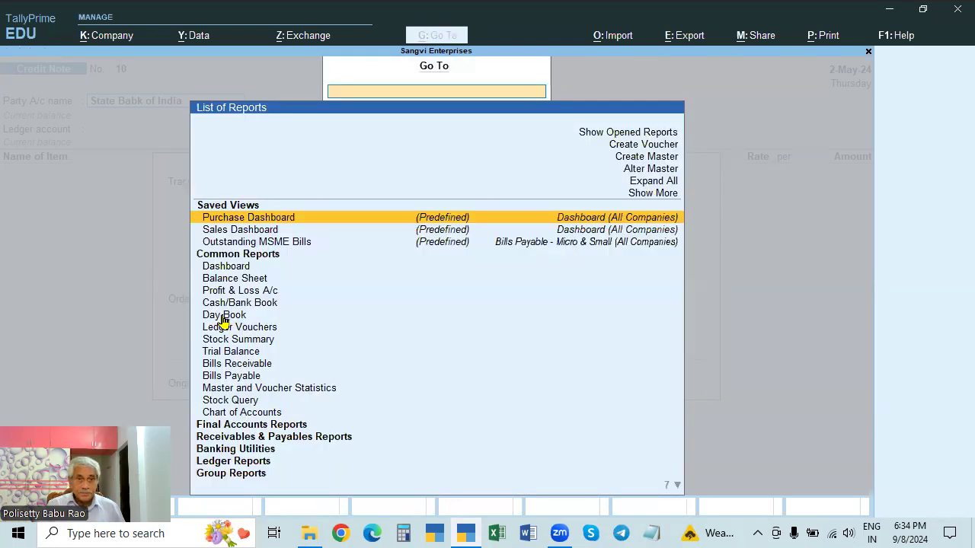
{"action": "key", "text": "Down"}
{"action": "key", "text": "Down"}
{"action": "key", "text": "Down"}
{"action": "key", "text": "Down"}
{"action": "key", "text": "Down"}
{"action": "key", "text": "Down"}
{"action": "key", "text": "Down"}
{"action": "key", "text": "Down"}
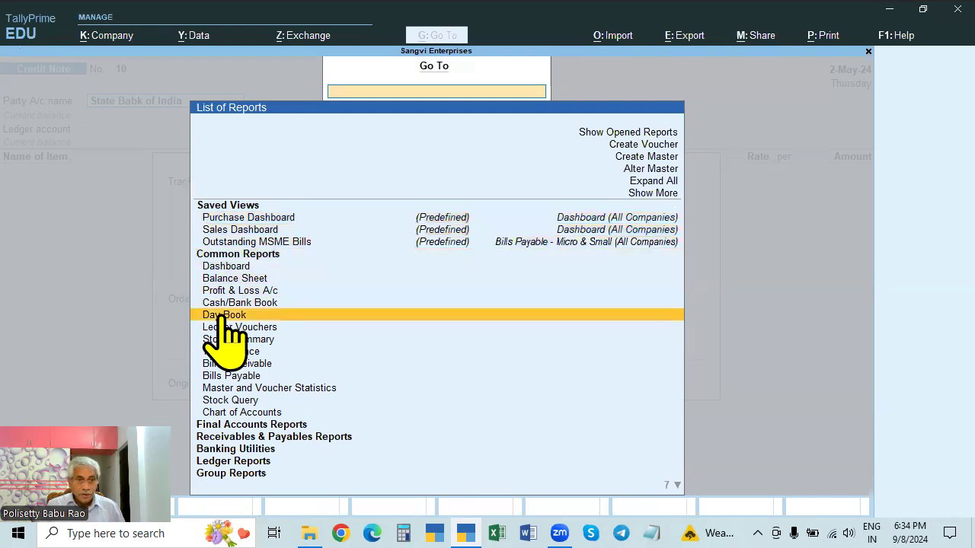
{"action": "key", "text": "Return"}
{"action": "key", "text": "F2"}
{"action": "key", "text": "BackSpace"}
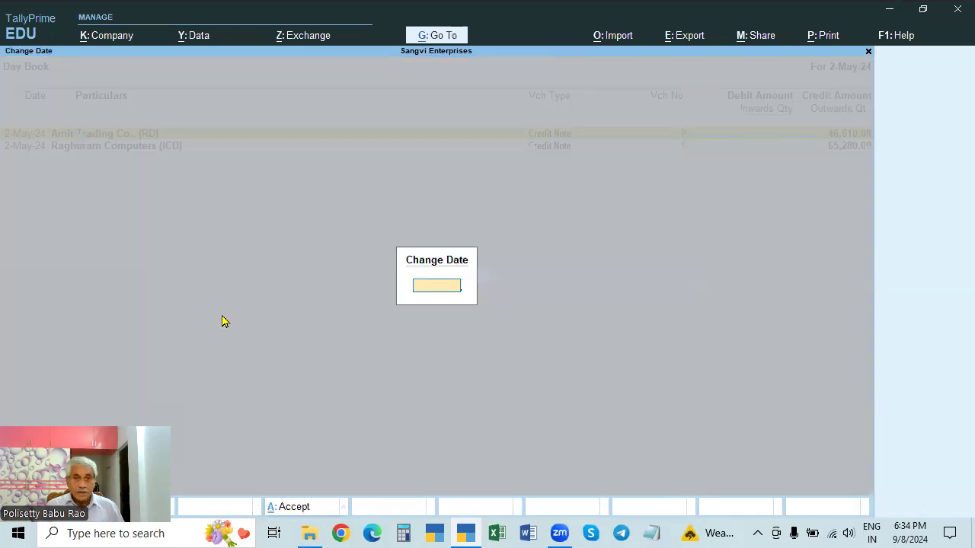
{"action": "key", "text": "Return"}
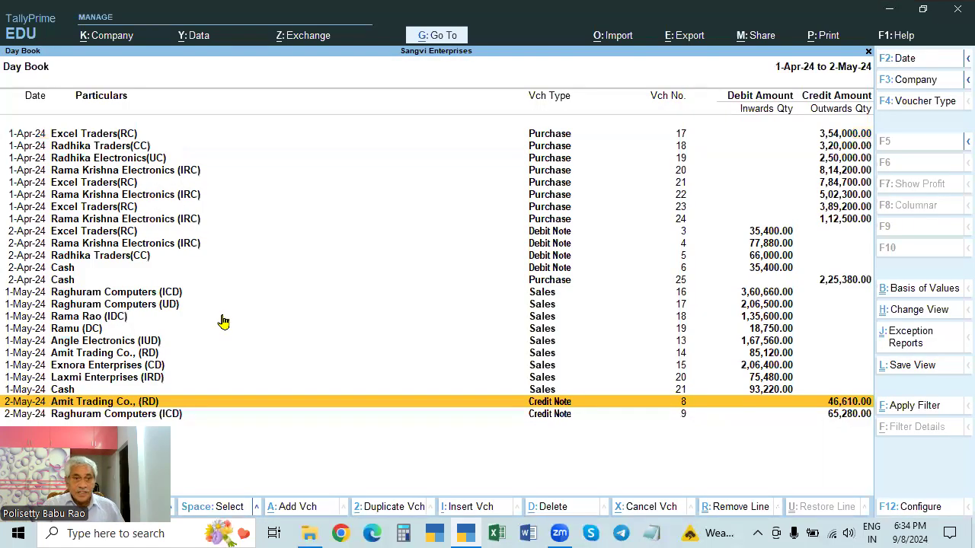
Set the Dell Laptop quantity to 4 Nos in the cash sales voucher no. 21 and save the voucher.
{"action": "left_click", "coordinate": [67, 391]}
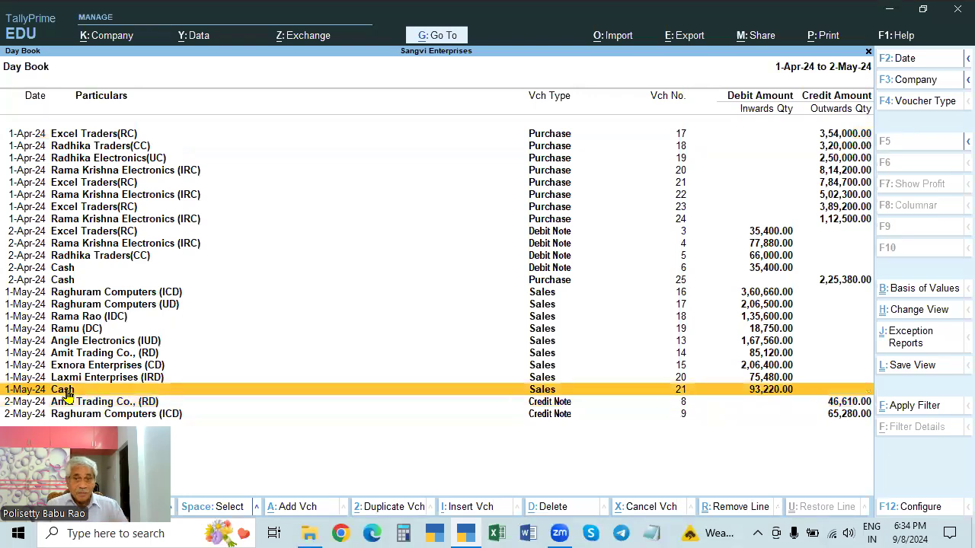
{"action": "left_click", "coordinate": [68, 391]}
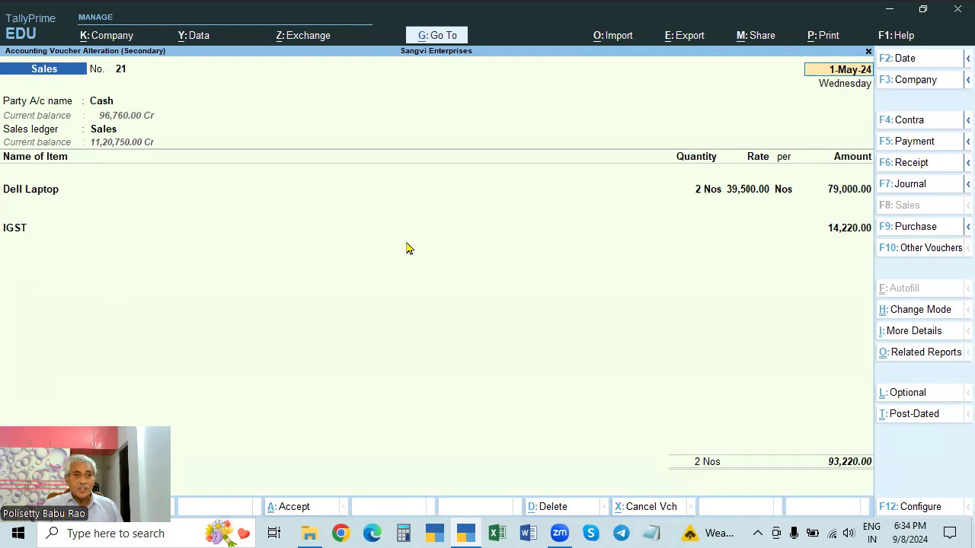
{"action": "left_click", "coordinate": [699, 192]}
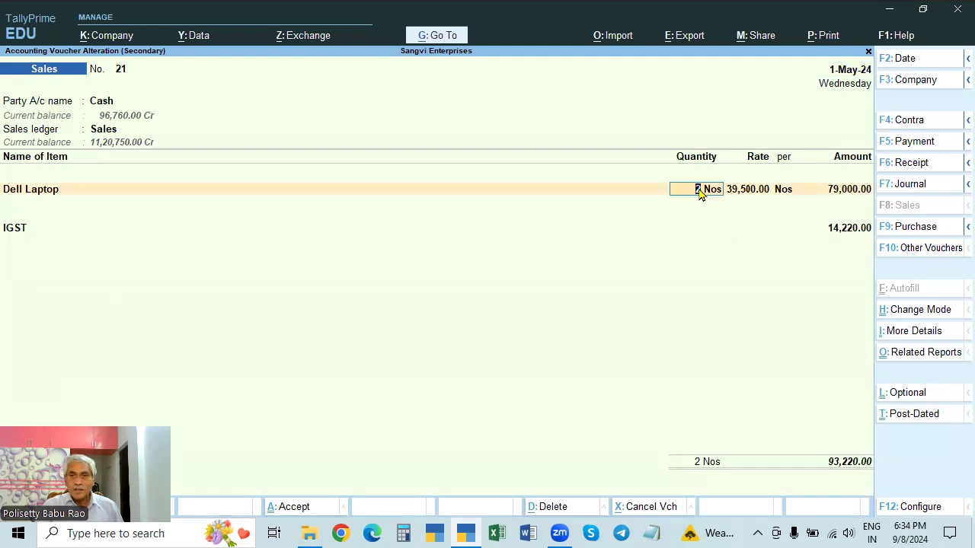
{"action": "type", "text": "4"}
{"action": "key", "text": "Return"}
{"action": "key", "text": "Return"}
{"action": "key", "text": "Return"}
{"action": "key", "text": "Return"}
{"action": "key", "text": "Return"}
{"action": "key", "text": "Return"}
{"action": "key", "text": "Return"}
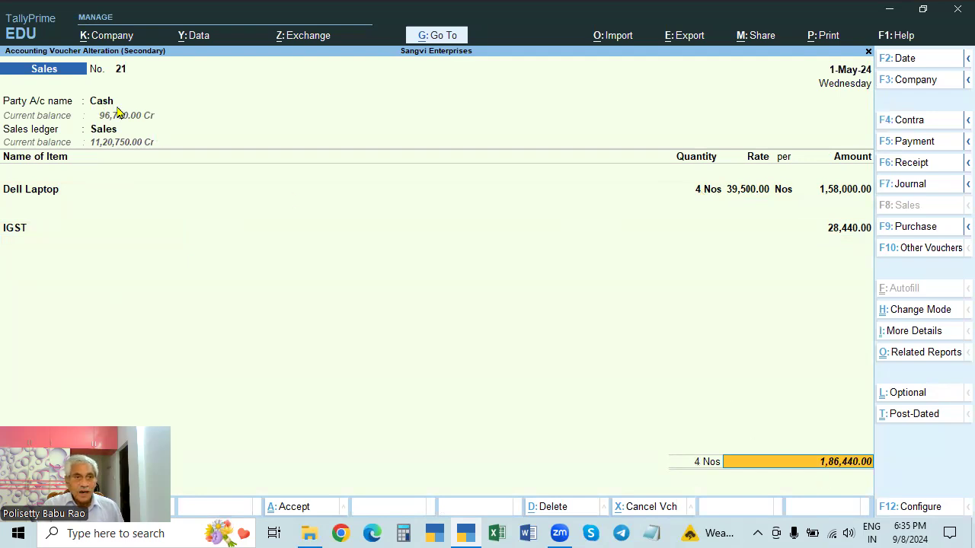
{"action": "key", "text": "Return"}
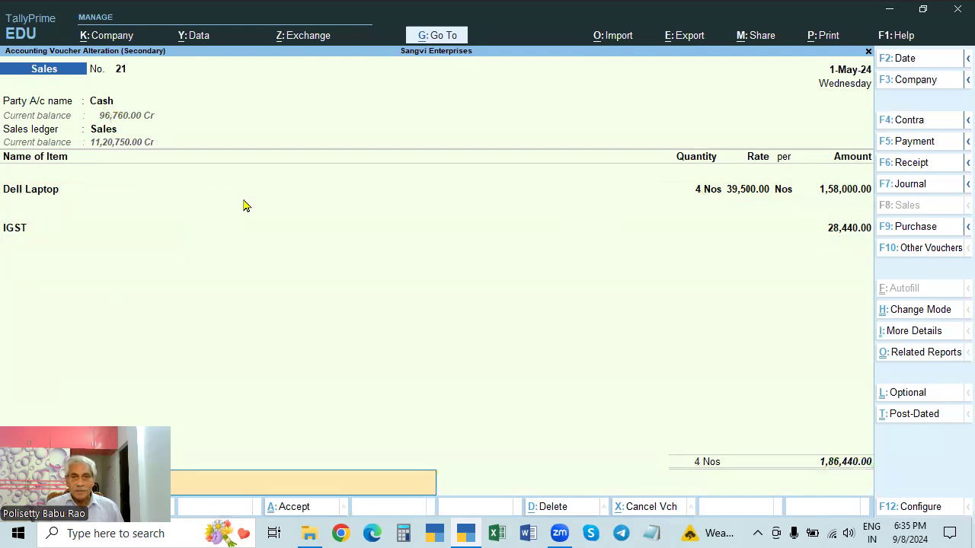
{"action": "key", "text": "Return"}
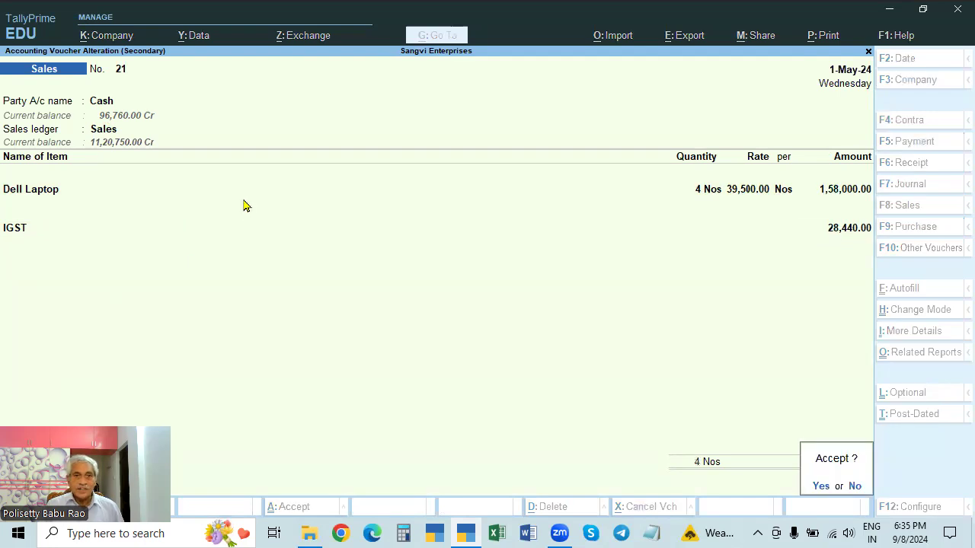
{"action": "key", "text": "Return"}
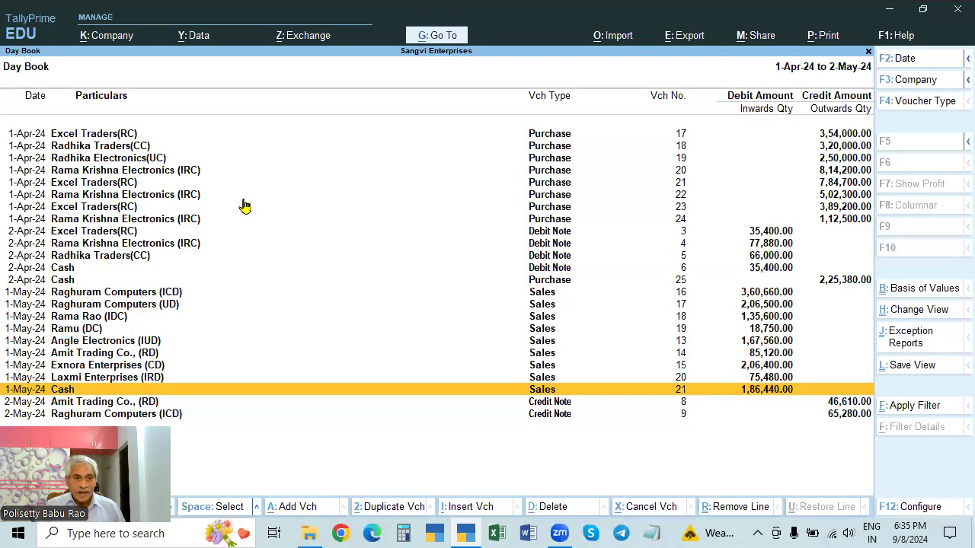
Review the altered cash sales voucher no. 21, then return to the credit note's receipt details.
{"action": "key", "text": "Return"}
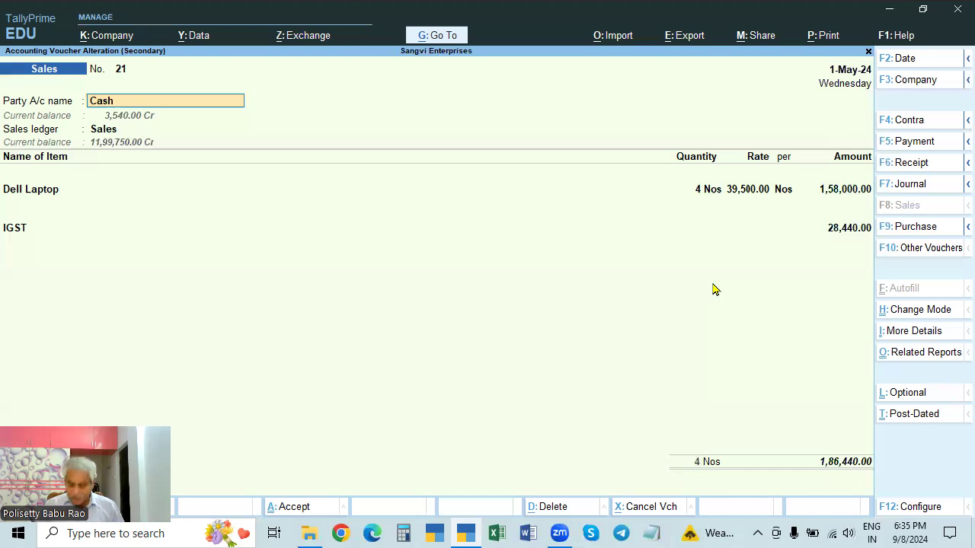
{"action": "key", "text": "BackSpace"}
{"action": "key", "text": "Escape"}
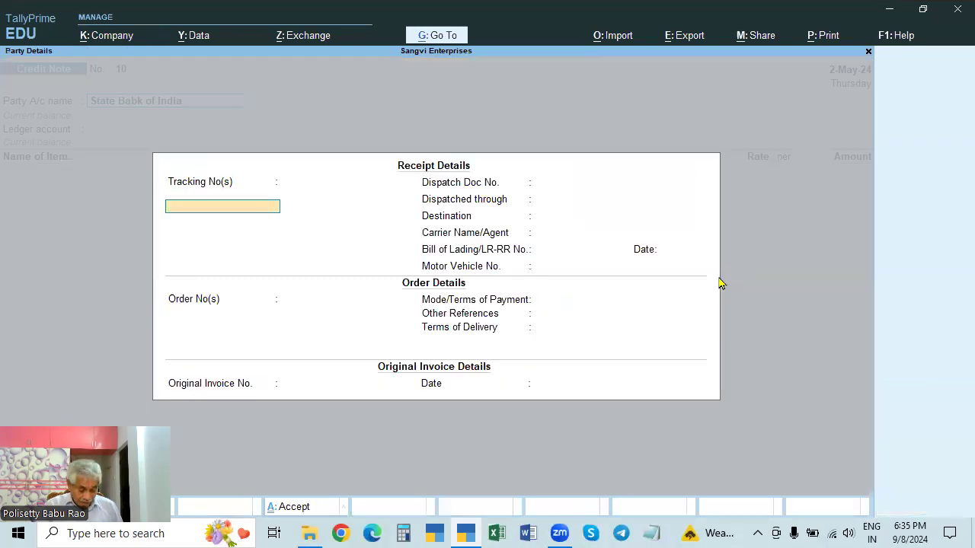
Reopen the Day Book and show its entries from 1-Apr-24 to 2-May-24.
{"action": "key", "text": "alt+g"}
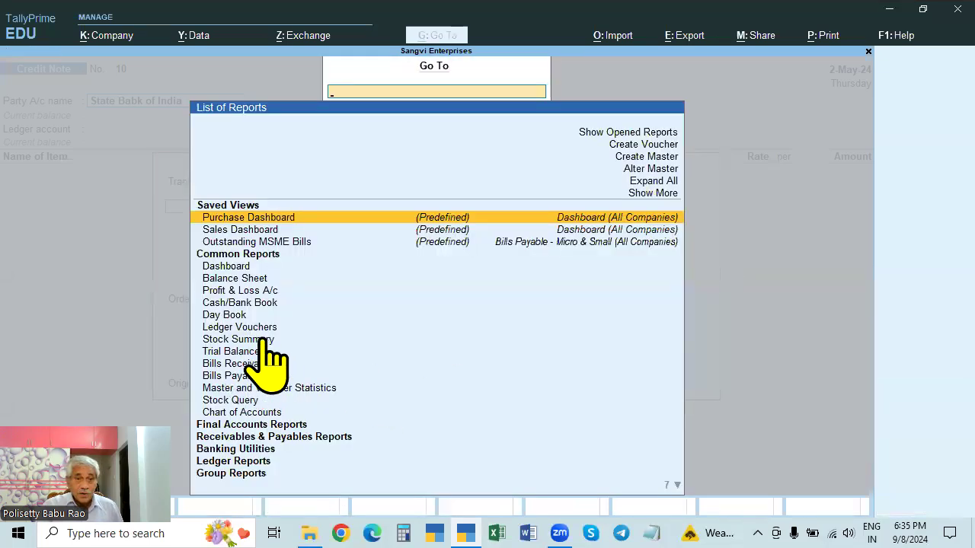
{"action": "key", "text": "Escape"}
{"action": "left_click", "coordinate": [326, 383]}
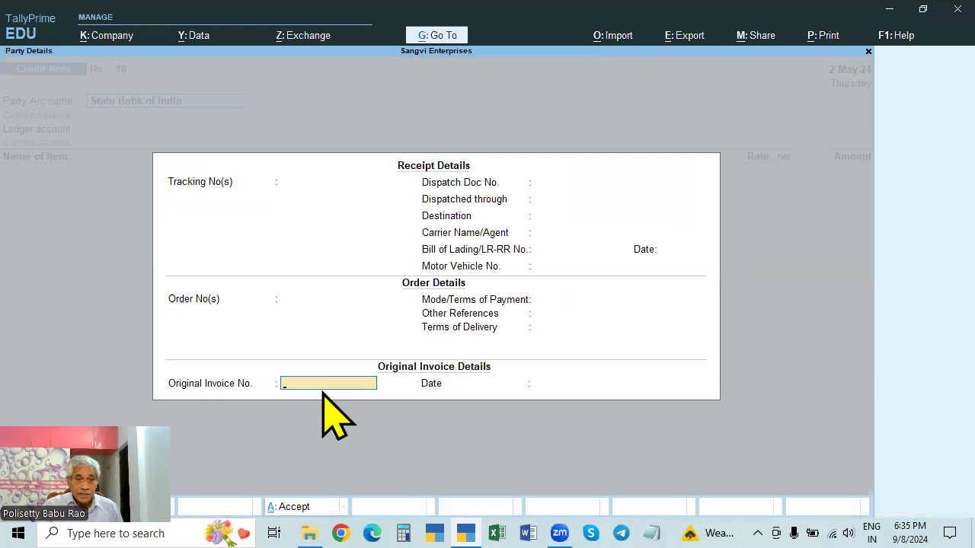
{"action": "key", "text": "alt+g"}
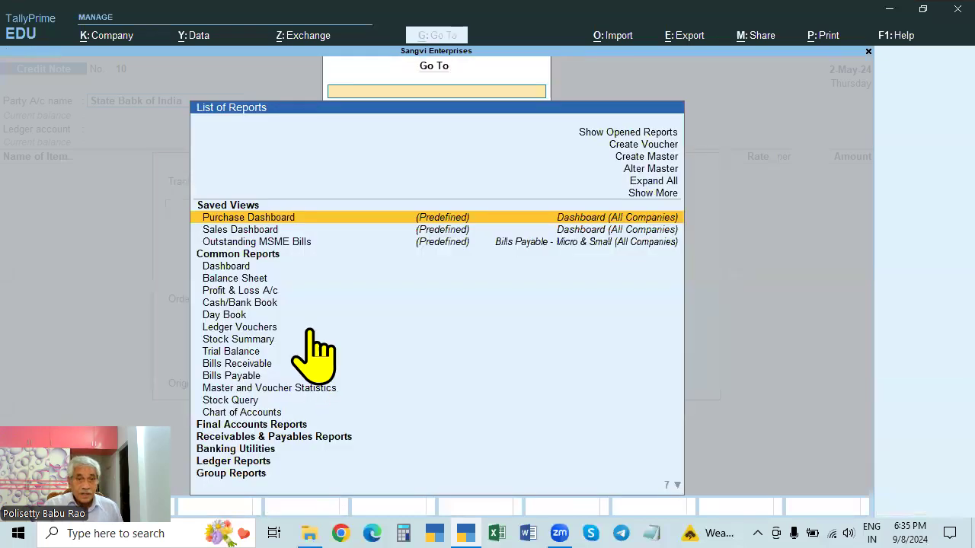
{"action": "left_click", "coordinate": [232, 315]}
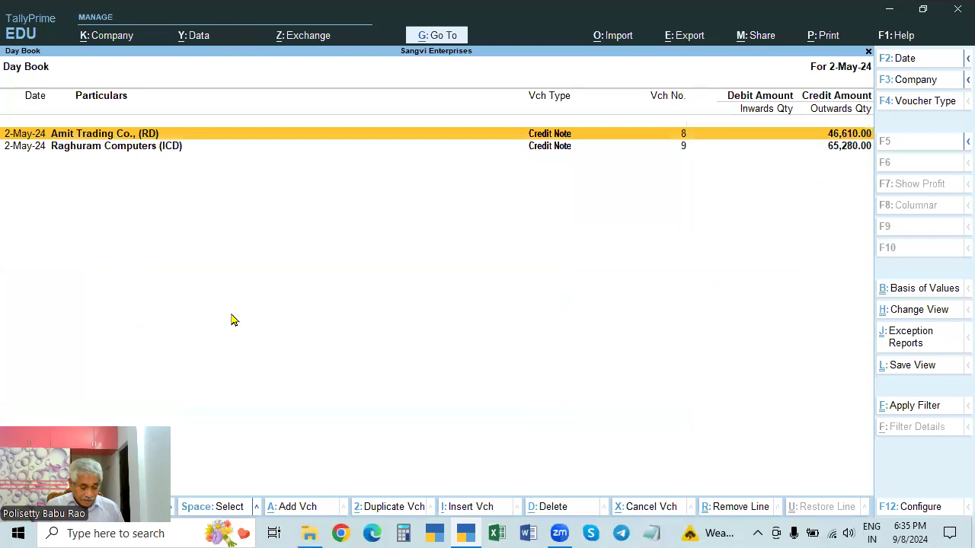
{"action": "key", "text": "F2"}
{"action": "key", "text": "space"}
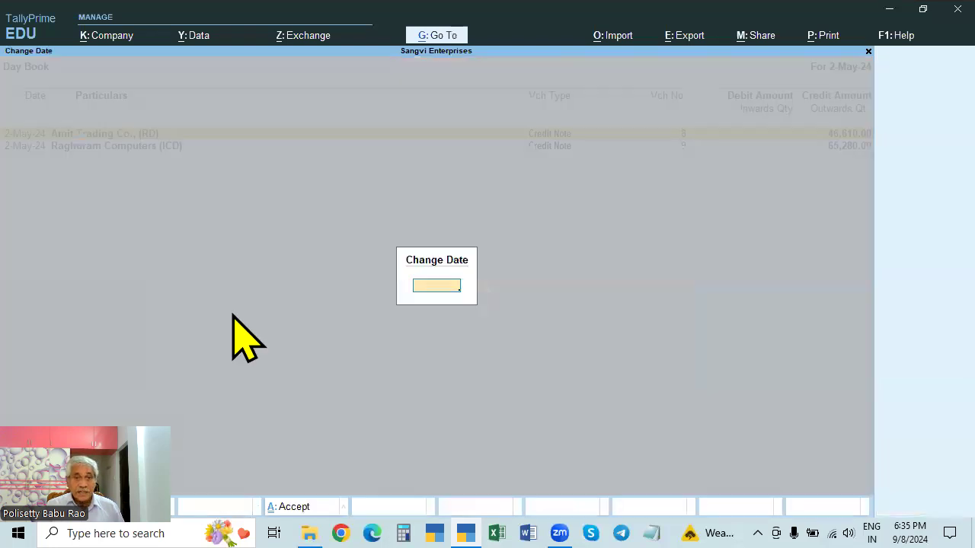
{"action": "key", "text": "Return"}
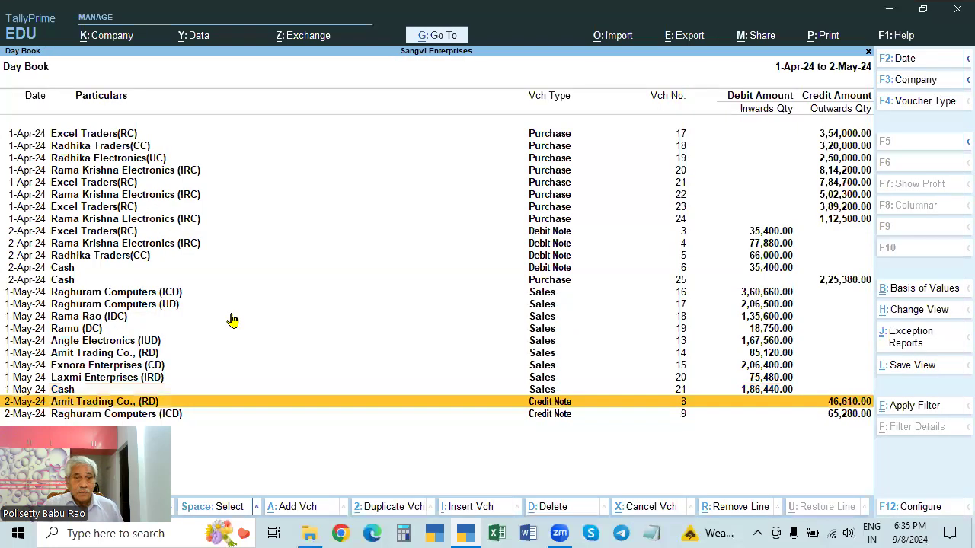
Check the buyer details of the cash sales voucher no. 21, then return to the credit note without altering the voucher.
{"action": "left_click", "coordinate": [70, 390]}
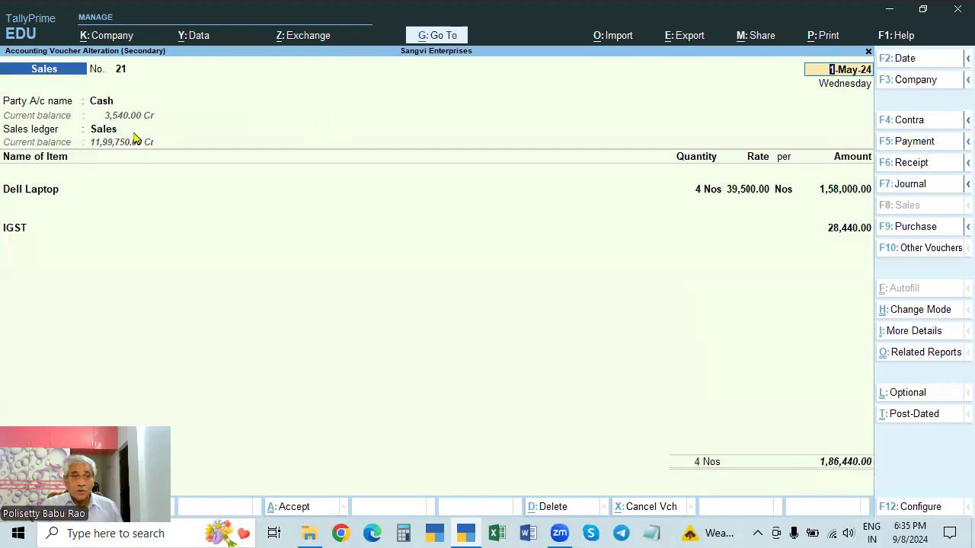
{"action": "left_click", "coordinate": [99, 104]}
{"action": "key", "text": "Return"}
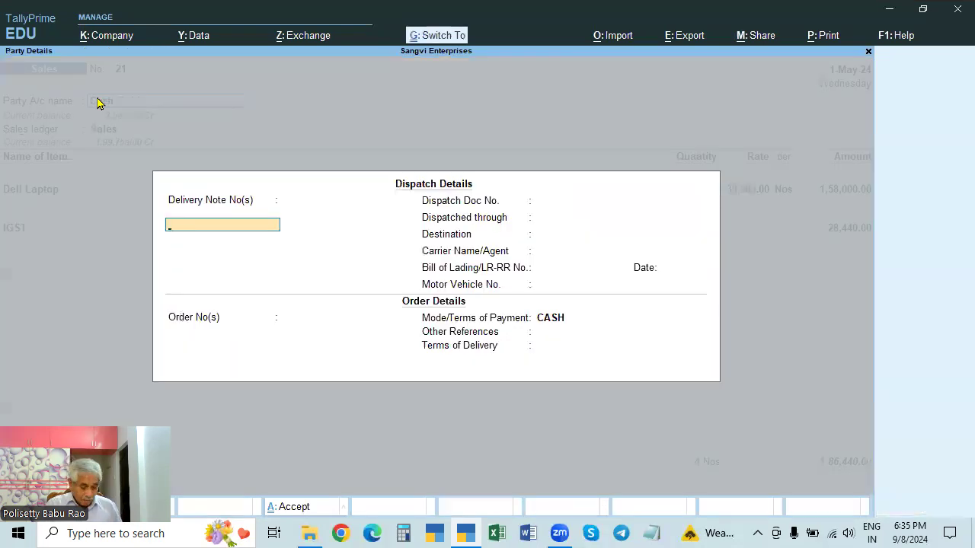
{"action": "key", "text": "ctrl+a"}
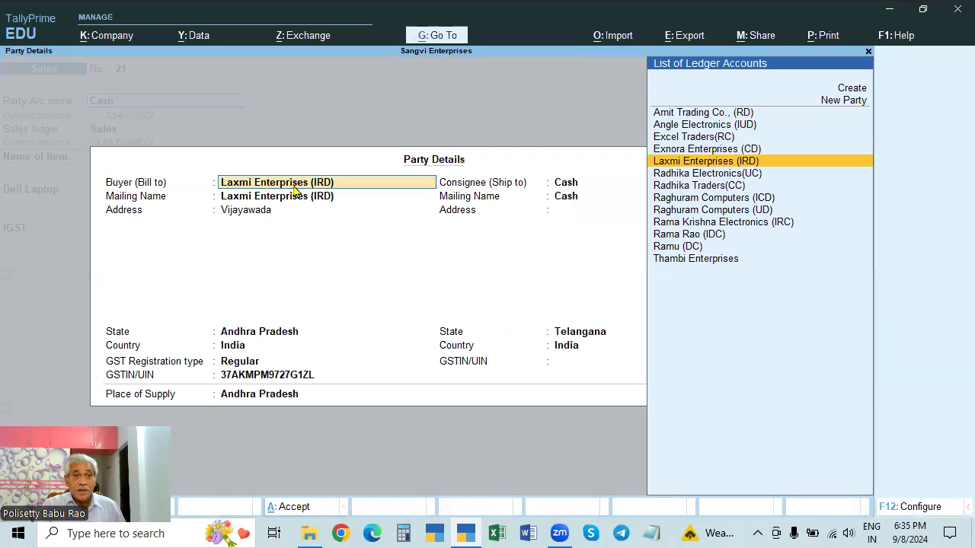
{"action": "key", "text": "Escape"}
{"action": "key", "text": "Escape"}
{"action": "key", "text": "y"}
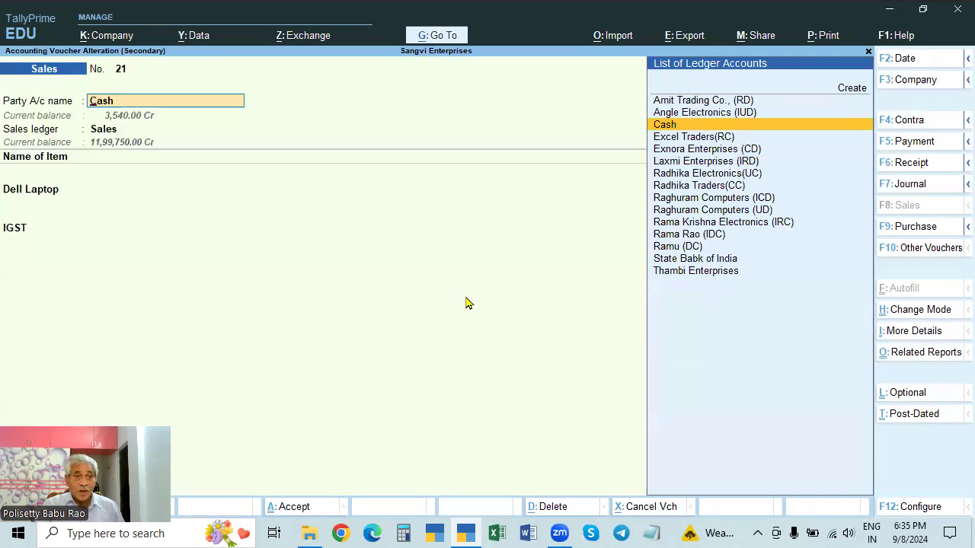
{"action": "key", "text": "Escape"}
{"action": "key", "text": "Escape"}
{"action": "key", "text": "y"}
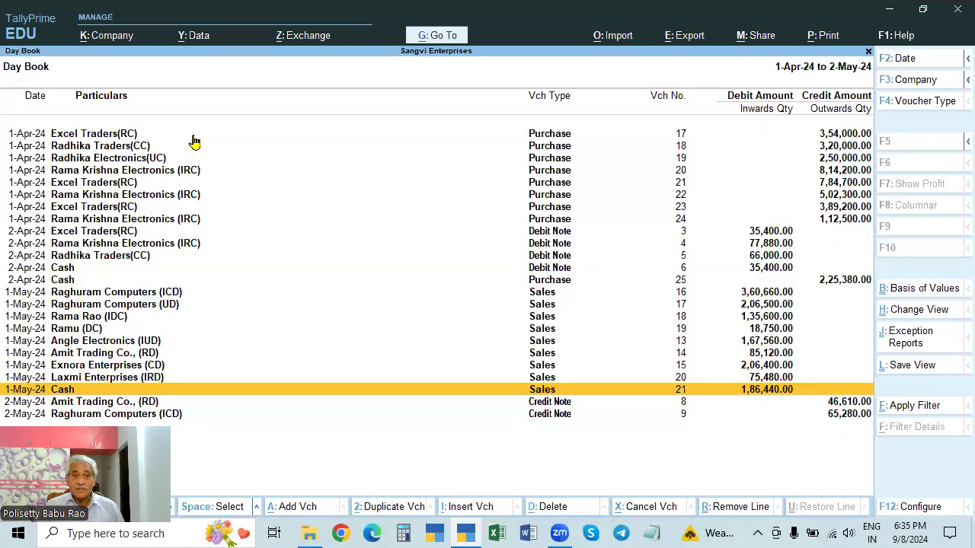
{"action": "key", "text": "Escape"}
Enter original invoice no. 21 dated 1-May-24 in the credit note, leaving the other receipt and order details blank.
{"action": "key", "text": "Return"}
{"action": "key", "text": "Return"}
{"action": "key", "text": "Return"}
{"action": "key", "text": "Return"}
{"action": "key", "text": "Return"}
{"action": "key", "text": "Return"}
{"action": "key", "text": "Return"}
{"action": "key", "text": "Return"}
{"action": "key", "text": "Return"}
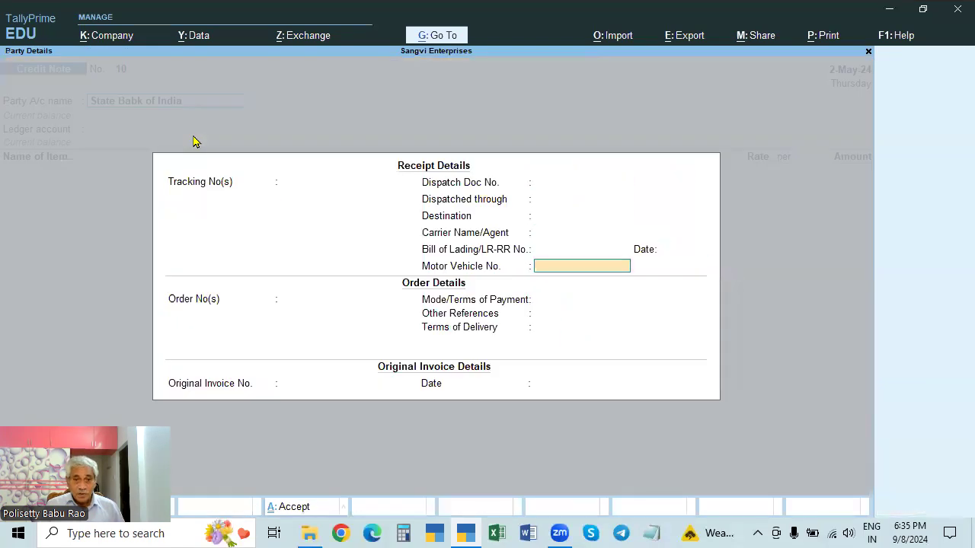
{"action": "key", "text": "Return"}
{"action": "key", "text": "Return"}
{"action": "type", "text": "21"}
{"action": "key", "text": "Return"}
{"action": "type", "text": "1.5"}
{"action": "key", "text": "Return"}
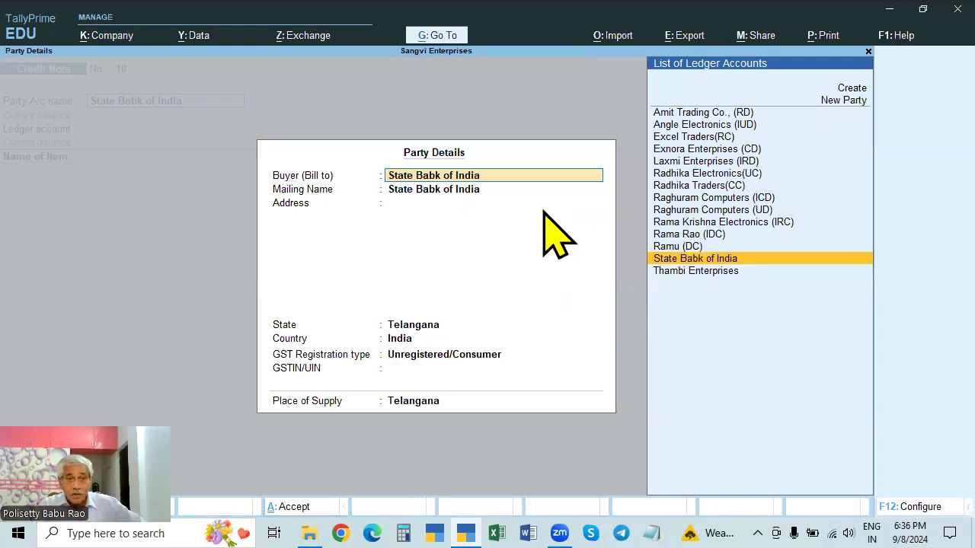
Set Laxmi Enterprises (IRD) as the buyer with Andhra Pradesh as place of supply, and accept Sales Returns as the ledger account.
{"action": "left_click", "coordinate": [724, 163]}
{"action": "left_click", "coordinate": [723, 165]}
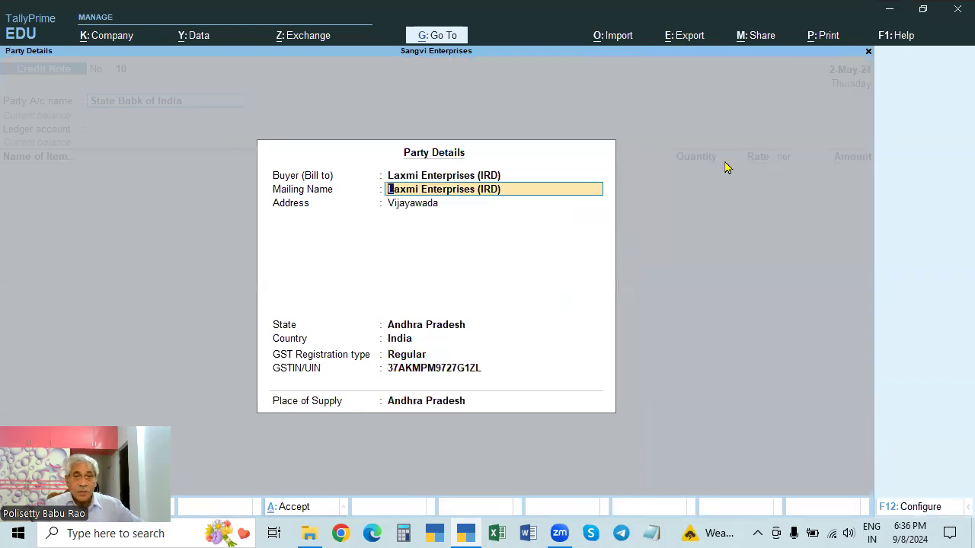
{"action": "key", "text": "Return"}
{"action": "key", "text": "Return"}
{"action": "key", "text": "Return"}
{"action": "key", "text": "Return"}
{"action": "key", "text": "Return"}
{"action": "key", "text": "Return"}
{"action": "key", "text": "Return"}
{"action": "key", "text": "Return"}
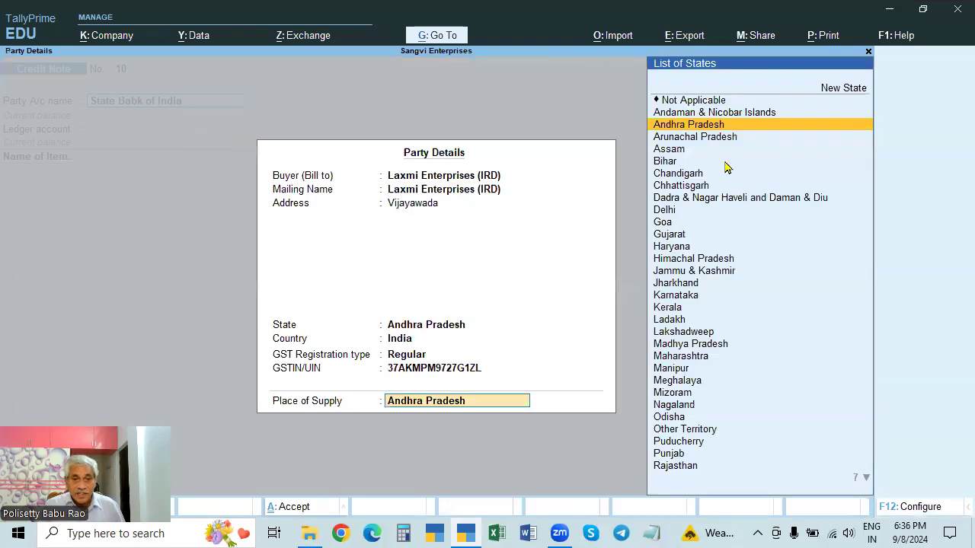
{"action": "key", "text": "Down"}
{"action": "key", "text": "Return"}
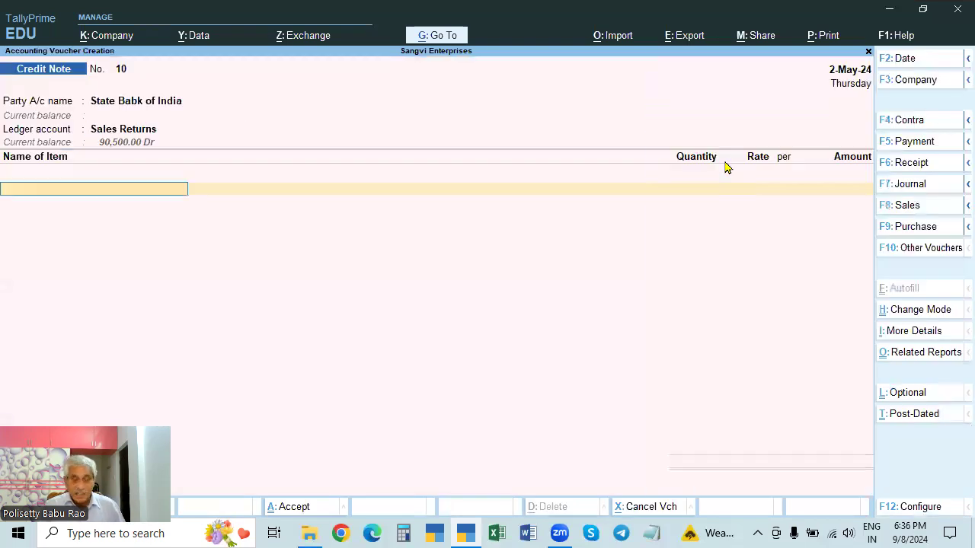
Add the stock item Dell Computer to the credit note with a quantity of 1 PCS at a rate of 35,000.00.
{"action": "key", "text": "Down"}
{"action": "key", "text": "Down"}
{"action": "key", "text": "Down"}
{"action": "key", "text": "Down"}
{"action": "key", "text": "Down"}
{"action": "key", "text": "Down"}
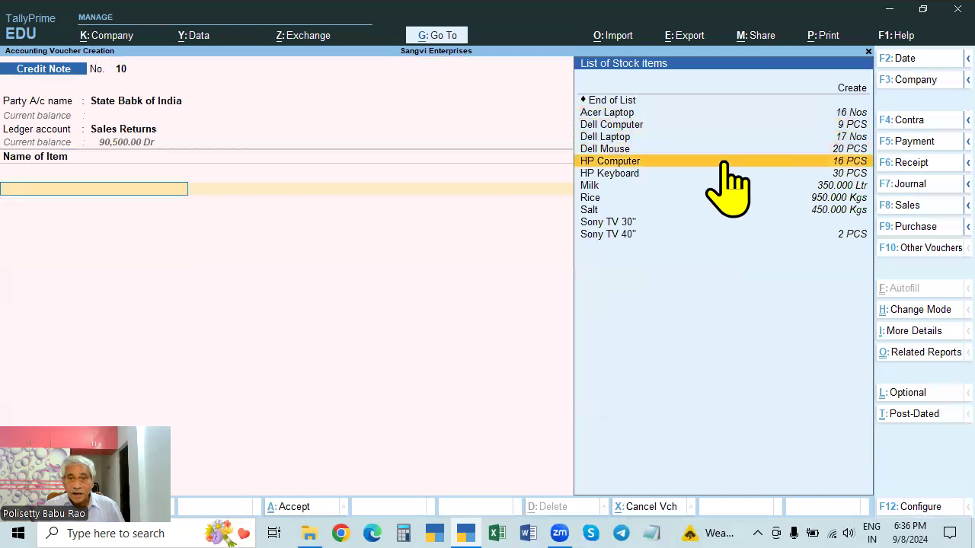
{"action": "key", "text": "Up"}
{"action": "key", "text": "Up"}
{"action": "key", "text": "Up"}
{"action": "key", "text": "Up"}
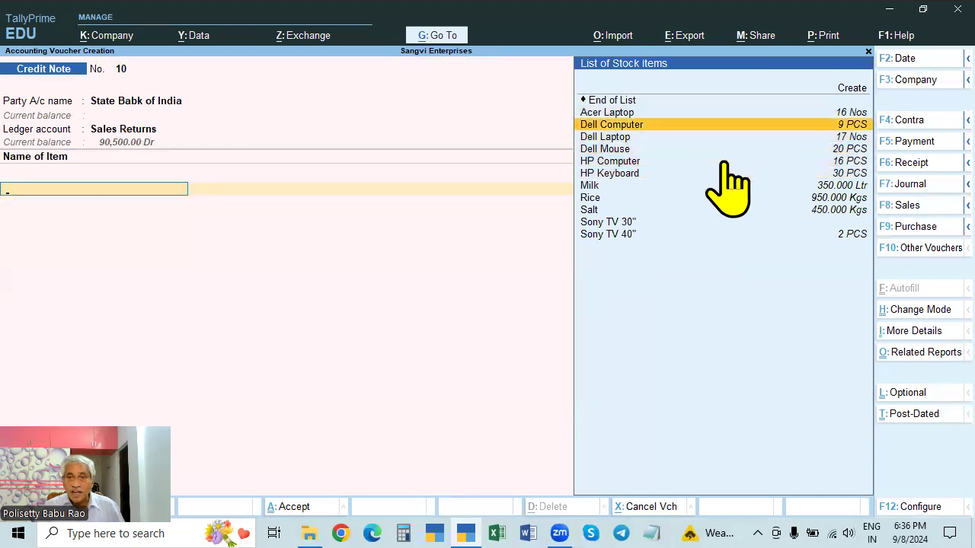
{"action": "key", "text": "Return"}
{"action": "type", "text": "1"}
{"action": "key", "text": "Return"}
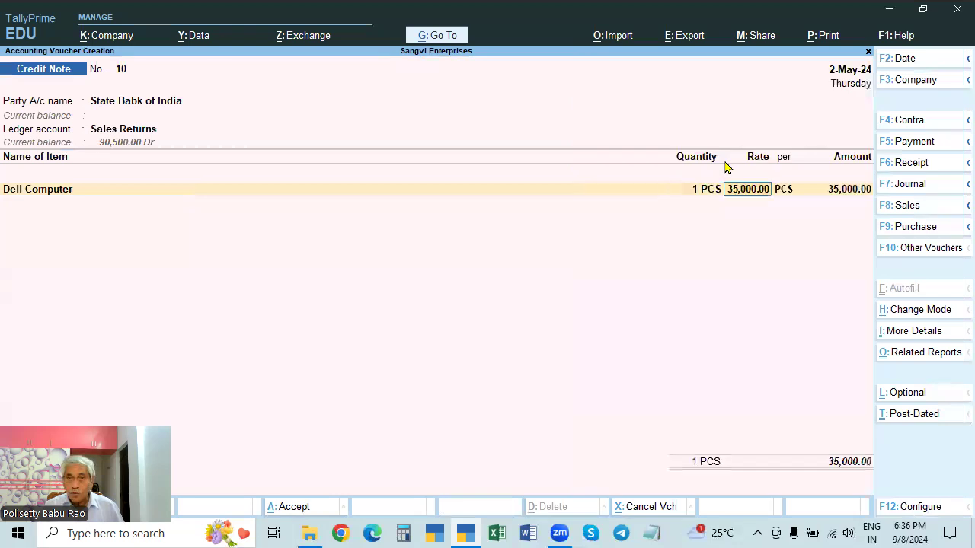
{"action": "key", "text": "Return"}
{"action": "key", "text": "Return"}
{"action": "key", "text": "Return"}
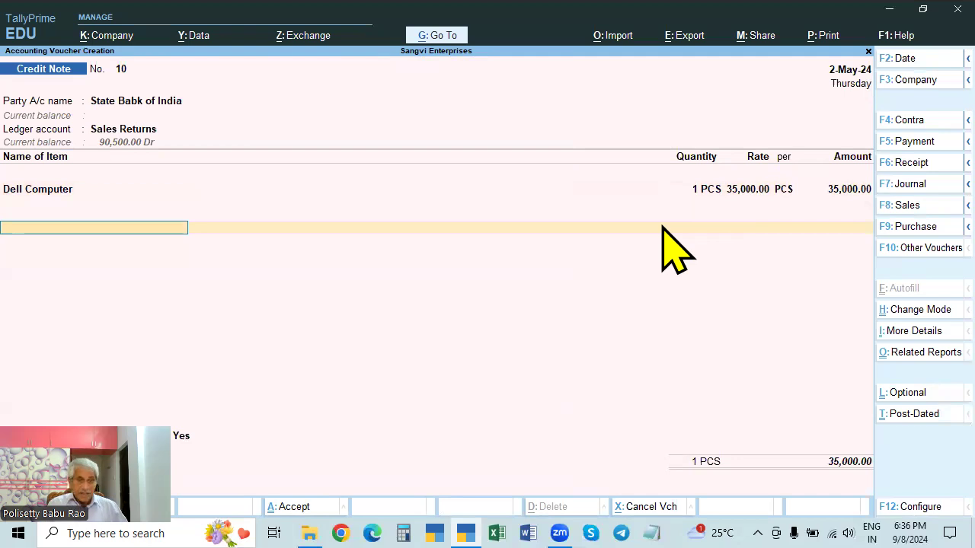
Review the buyer and place of supply details of State Babk of India, leaving them unaltered.
{"action": "left_click", "coordinate": [156, 103]}
{"action": "key", "text": "Return"}
{"action": "key", "text": "ctrl+a"}
{"action": "key", "text": "Escape"}
{"action": "key", "text": "Escape"}
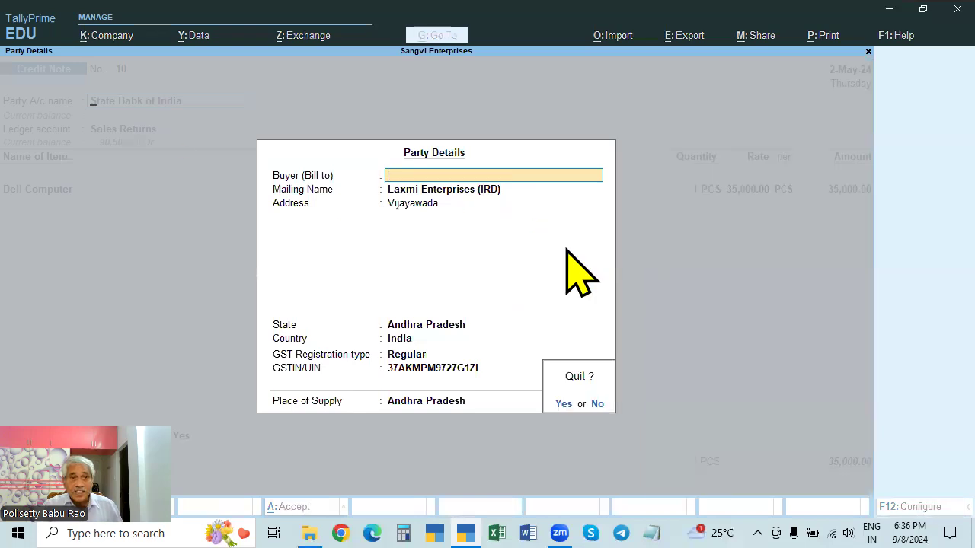
{"action": "key", "text": "y"}
Keep the Dell Computer line as entered and add the IGST ledger below it.
{"action": "left_click", "coordinate": [43, 190]}
{"action": "key", "text": "Return"}
{"action": "key", "text": "Return"}
{"action": "key", "text": "Return"}
{"action": "key", "text": "Return"}
{"action": "key", "text": "Return"}
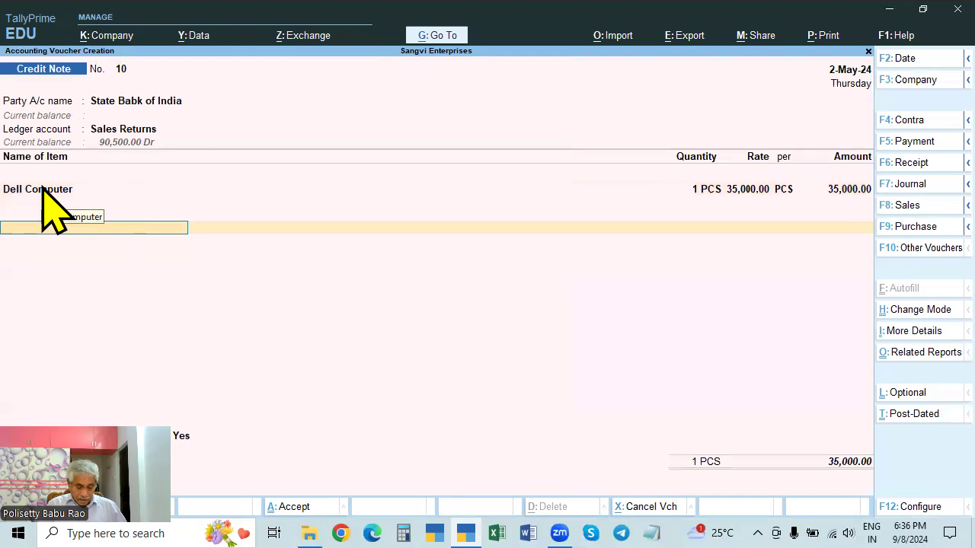
{"action": "type", "text": "IGST"}
{"action": "key", "text": "Return"}
{"action": "key", "text": "Return"}
{"action": "key", "text": "Return"}
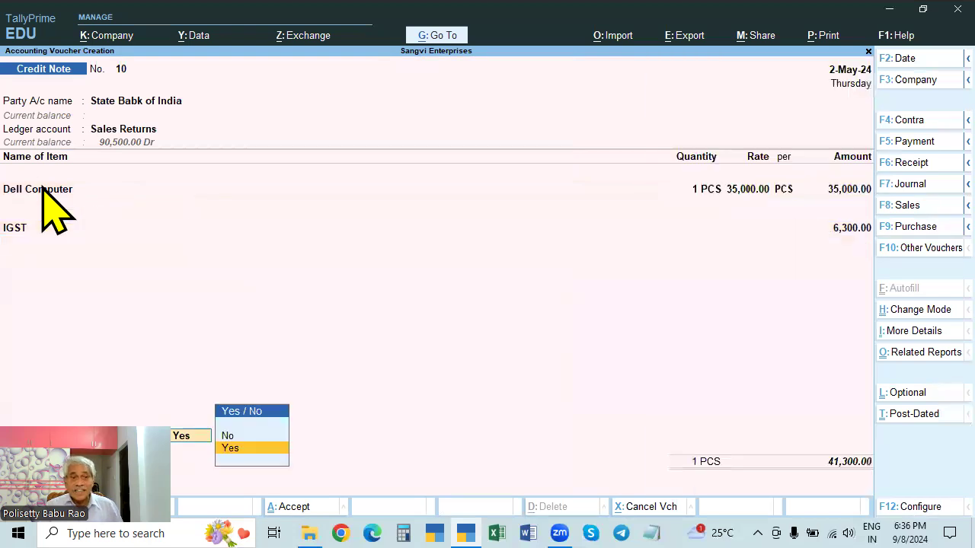
Provide the GST details with reason 01-Sales Return and buyer's debit note no. 985 dated 2 May.
{"action": "key", "text": "Return"}
{"action": "key", "text": "Down"}
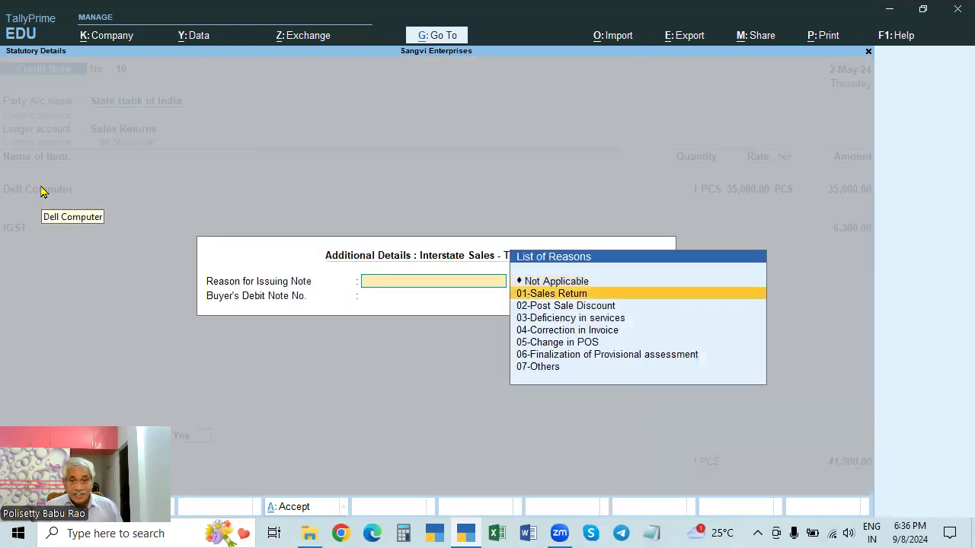
{"action": "key", "text": "Return"}
{"action": "type", "text": "985"}
{"action": "key", "text": "Return"}
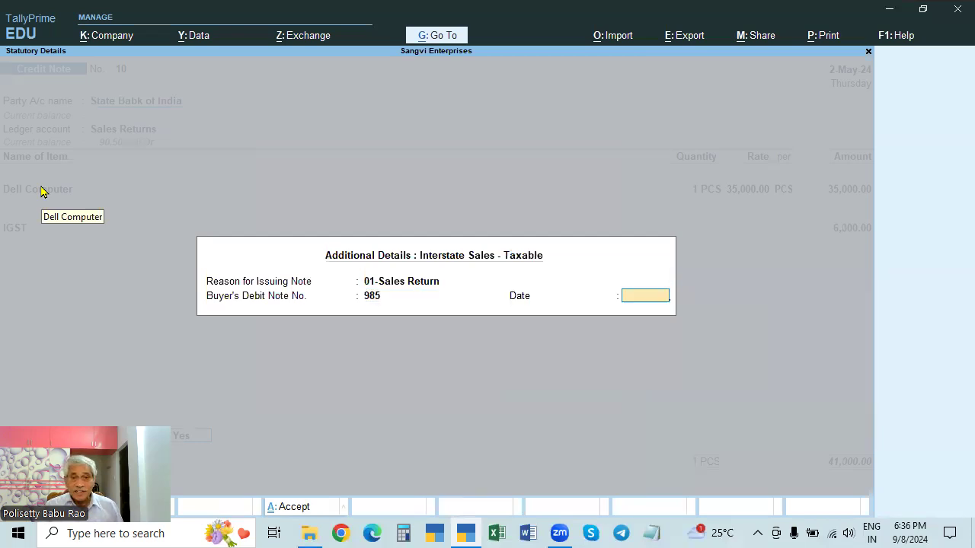
{"action": "type", "text": "2.5"}
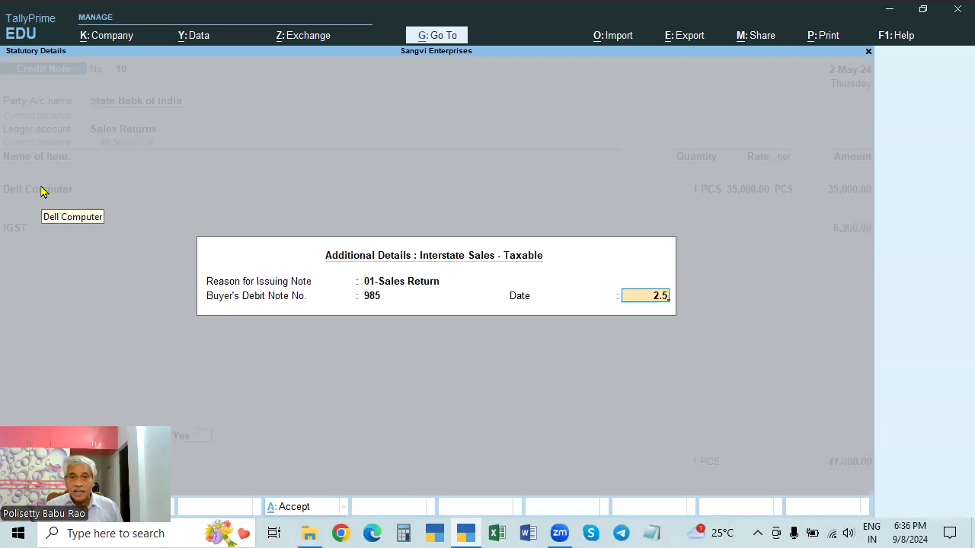
{"action": "key", "text": "Return"}
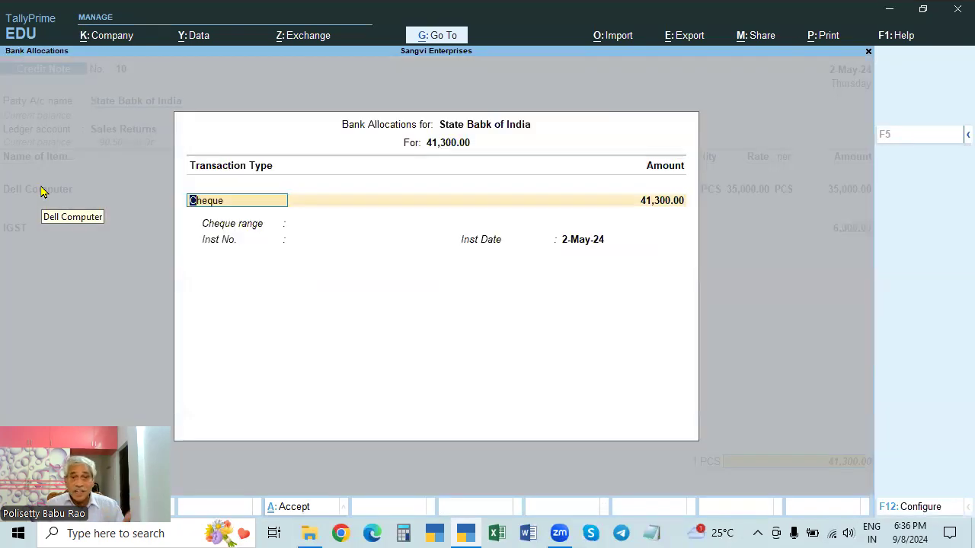
Allocate the bank amount by cheque with instrument no. 254686 dated 2-May-24, and accept the credit note.
{"action": "key", "text": "Return"}
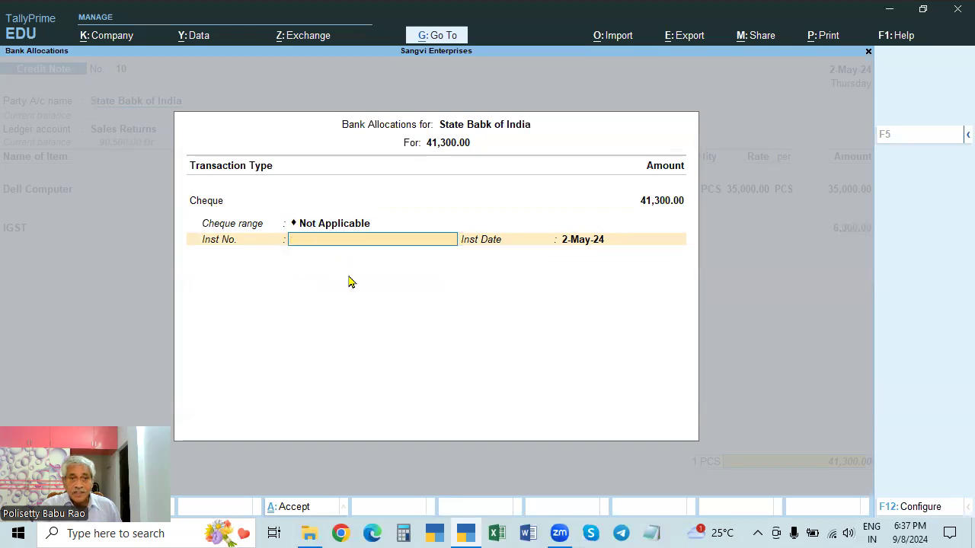
{"action": "type", "text": "25468"}
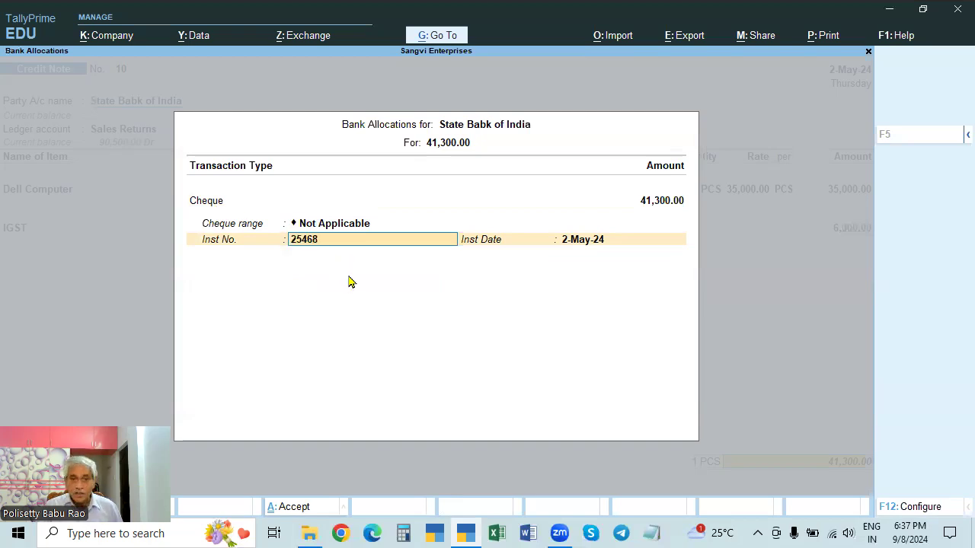
{"action": "type", "text": "6"}
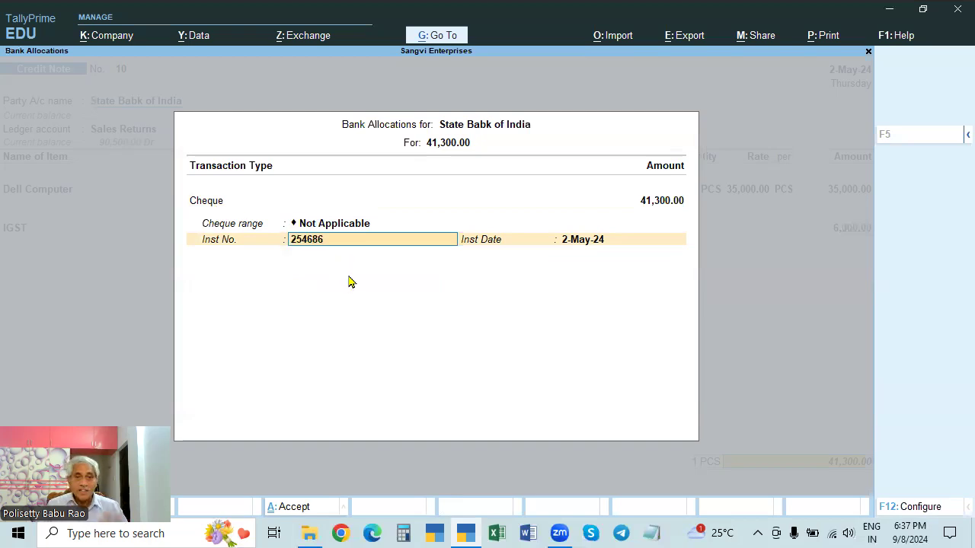
{"action": "key", "text": "Return"}
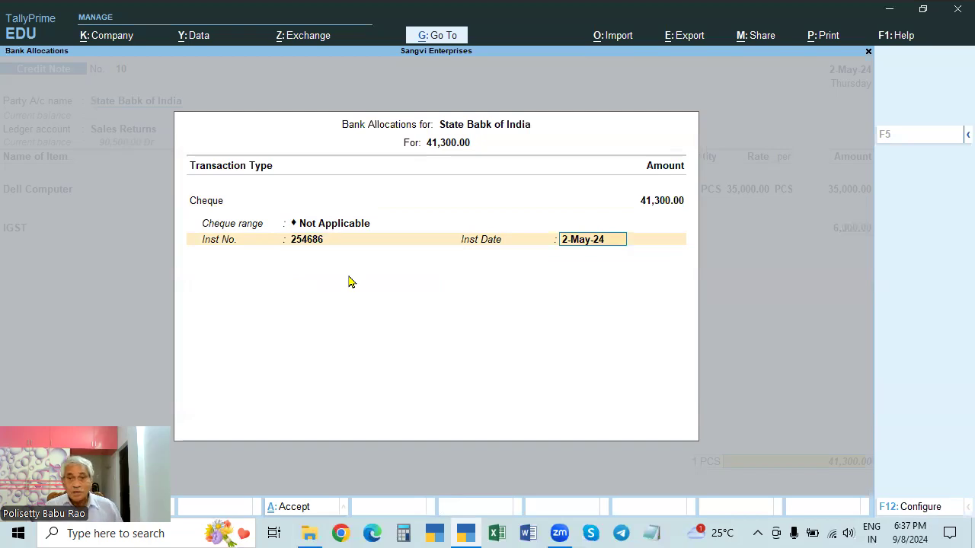
{"action": "key", "text": "Return"}
{"action": "key", "text": "Return"}
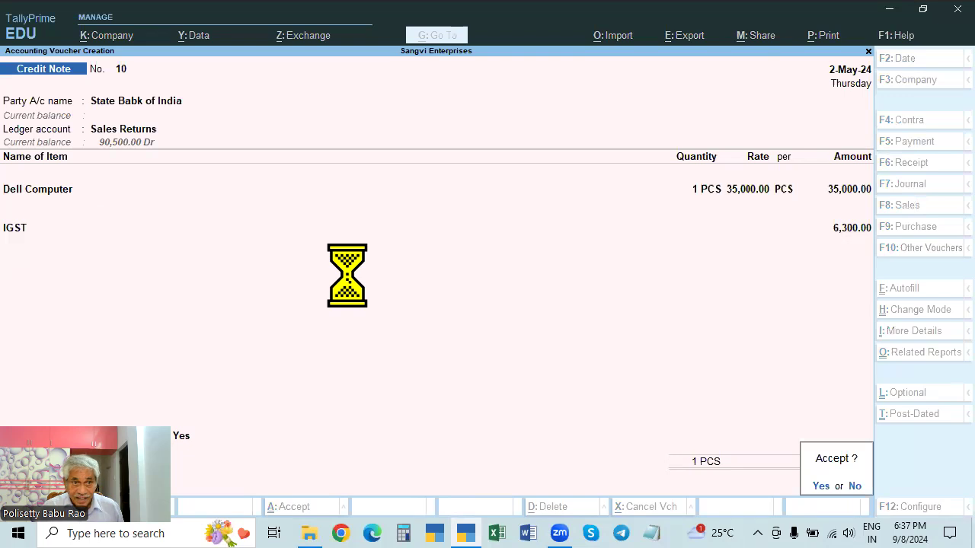
{"action": "key", "text": "Return"}
Leave voucher creation and open the State Babk of India credit note no. 10 from the Day Book.
{"action": "key", "text": "Escape"}
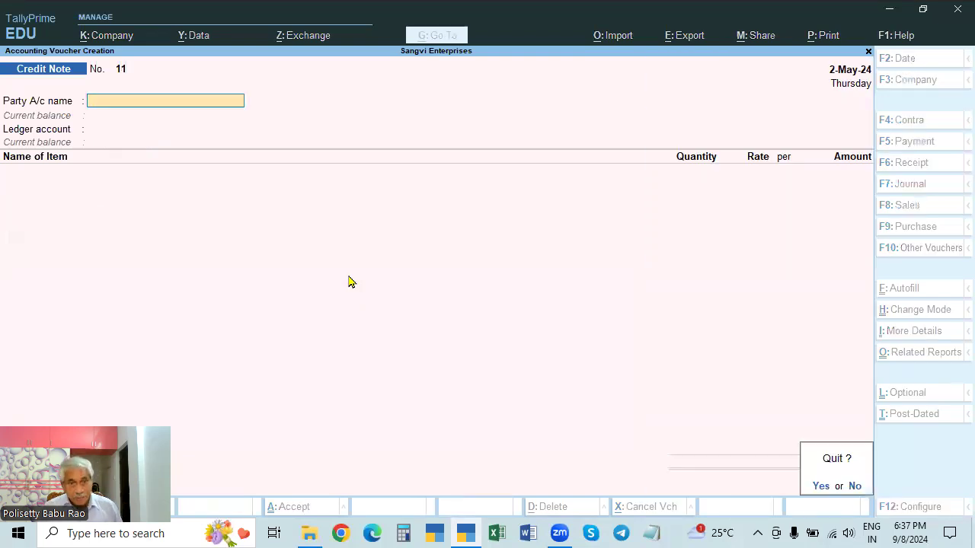
{"action": "key", "text": "Return"}
{"action": "key", "text": "Down"}
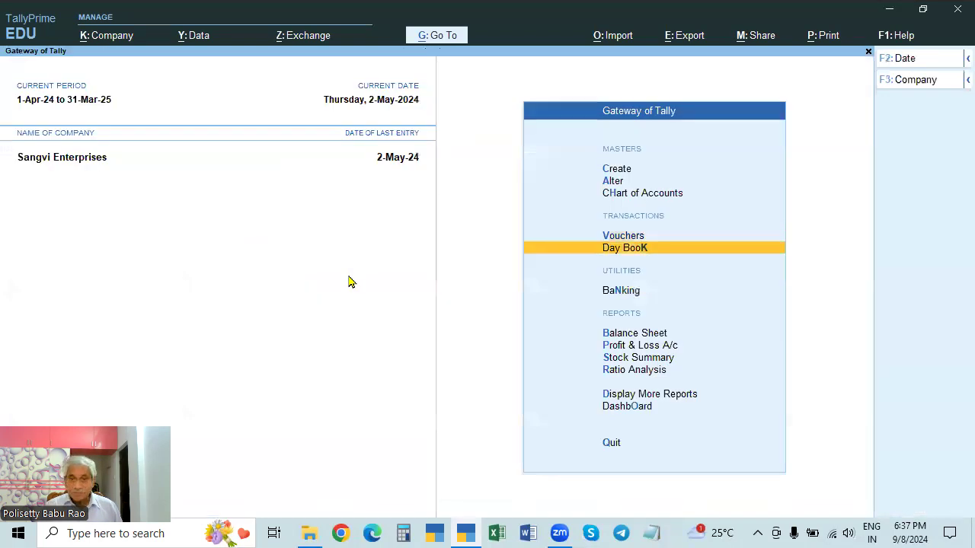
{"action": "key", "text": "Return"}
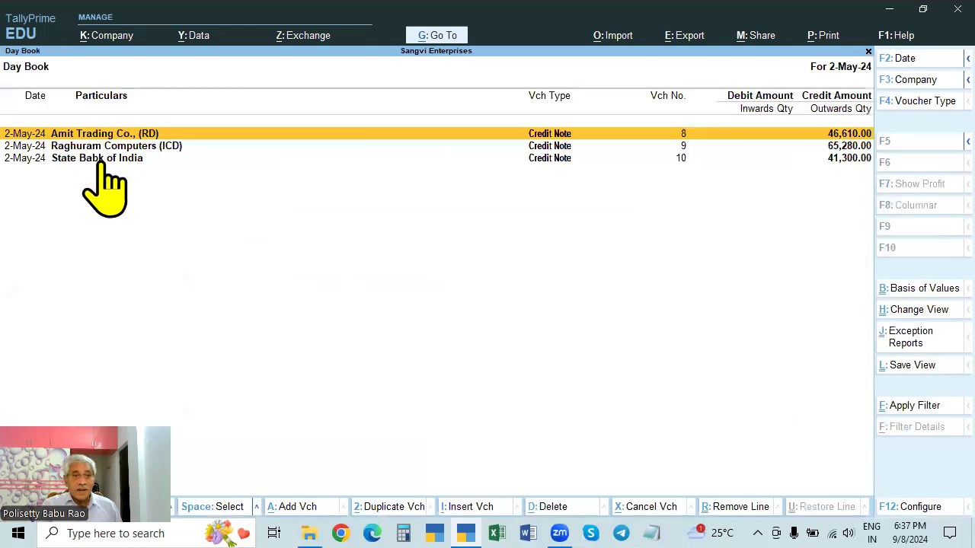
{"action": "left_click", "coordinate": [555, 160]}
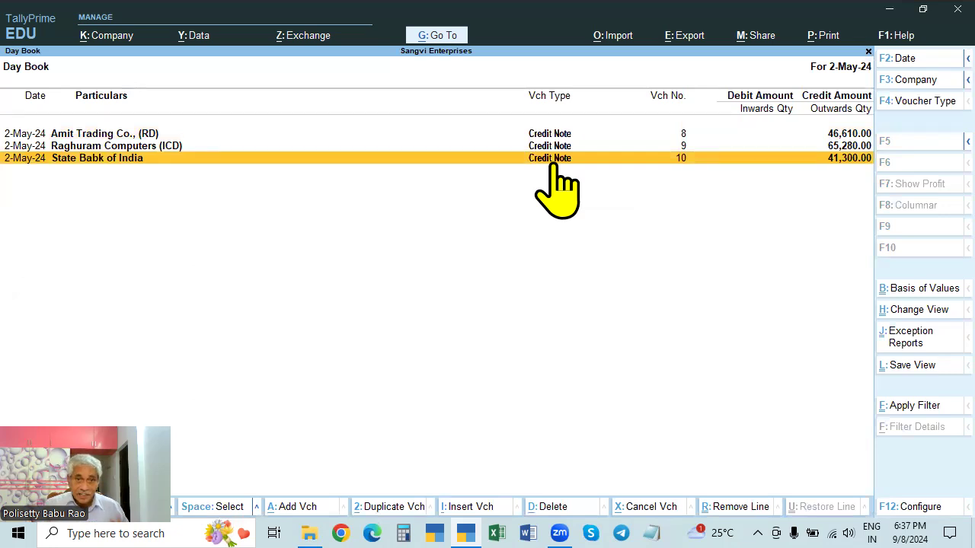
{"action": "left_click", "coordinate": [554, 162]}
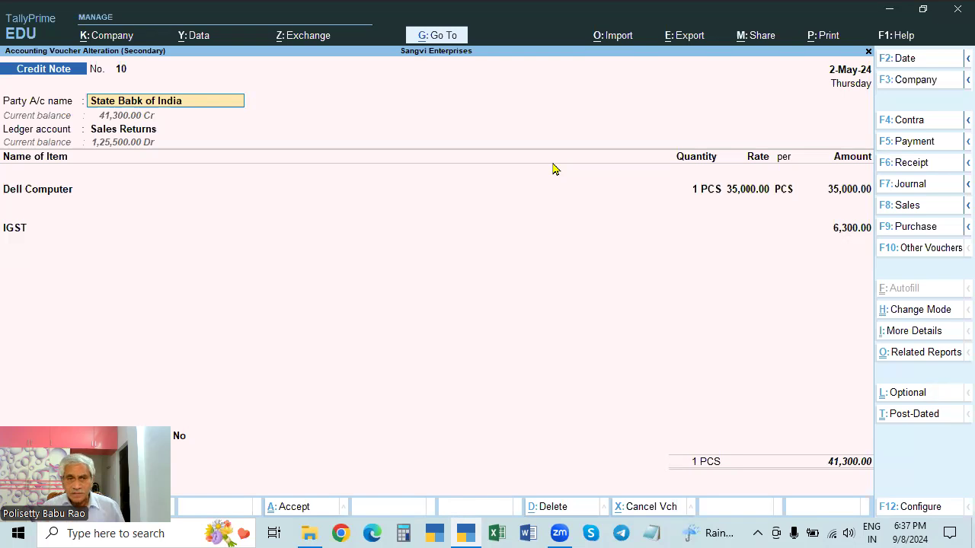
Check the original invoice and buyer details saved in credit note 10, then leave them unaltered.
{"action": "key", "text": "Return"}
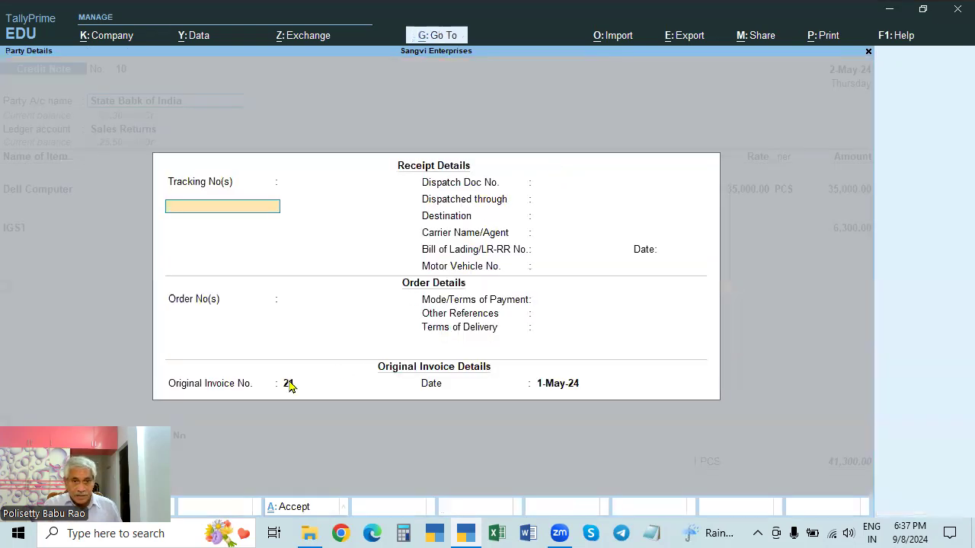
{"action": "key", "text": "ctrl+a"}
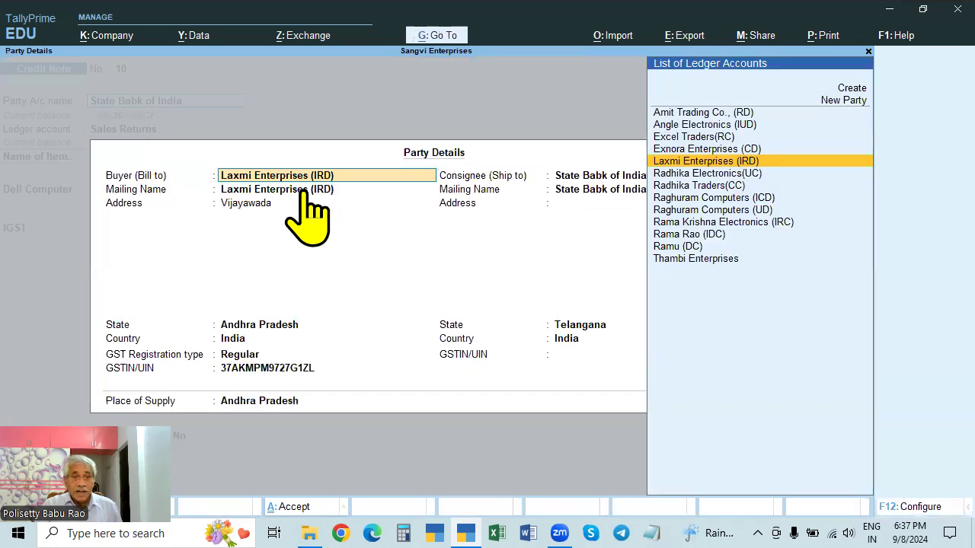
{"action": "key", "text": "Escape"}
{"action": "key", "text": "Escape"}
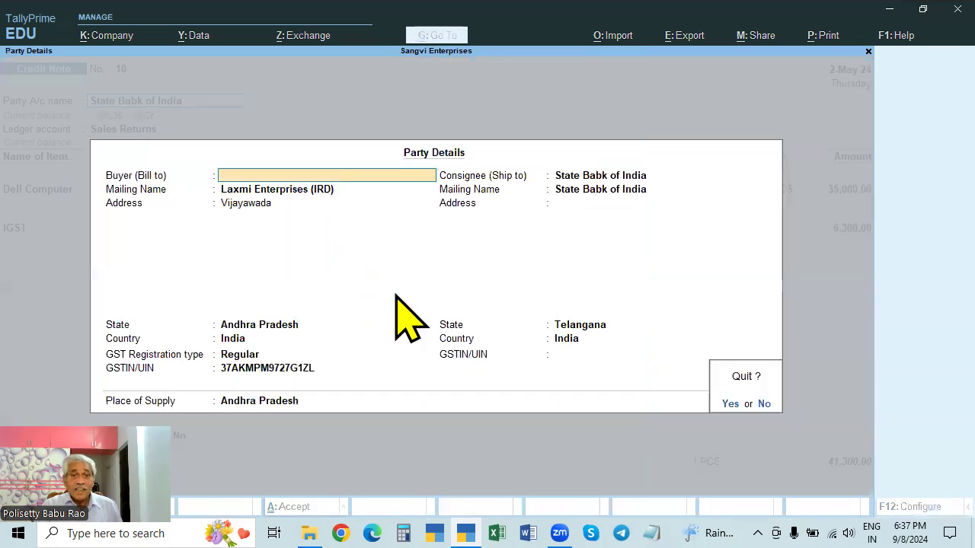
{"action": "key", "text": "y"}
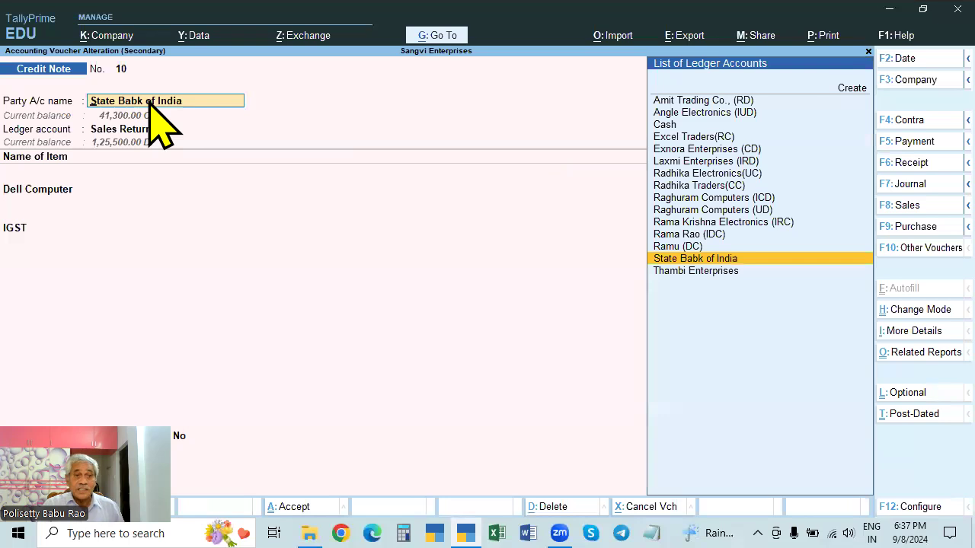
Set both Mode/Terms of Payment and Other References to CASH in the order details, keeping the original invoice number and date.
{"action": "key", "text": "Return"}
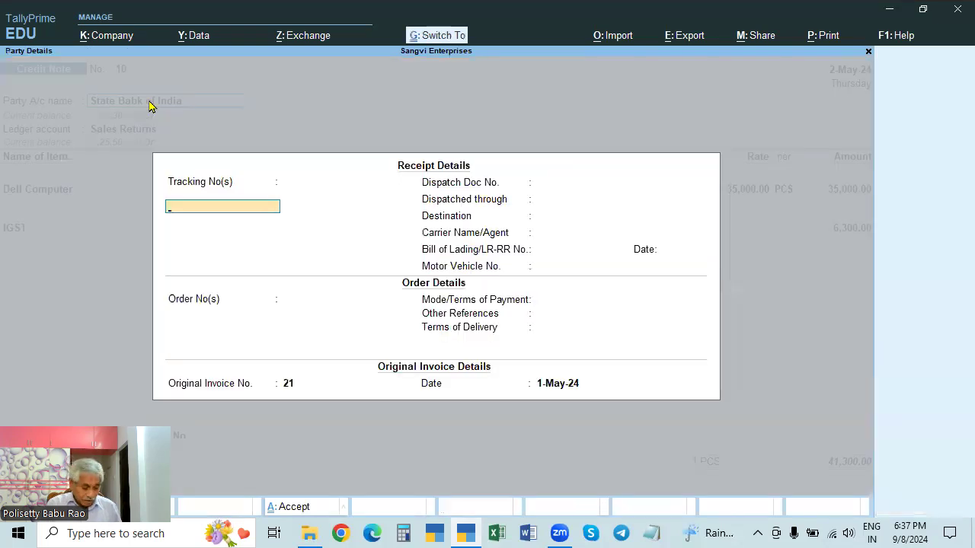
{"action": "left_click", "coordinate": [529, 300]}
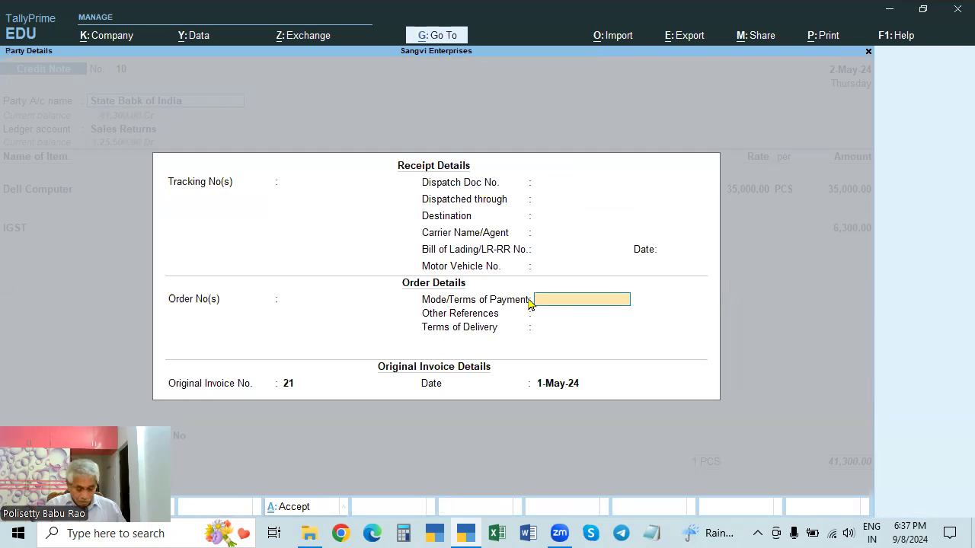
{"action": "type", "text": "CASH"}
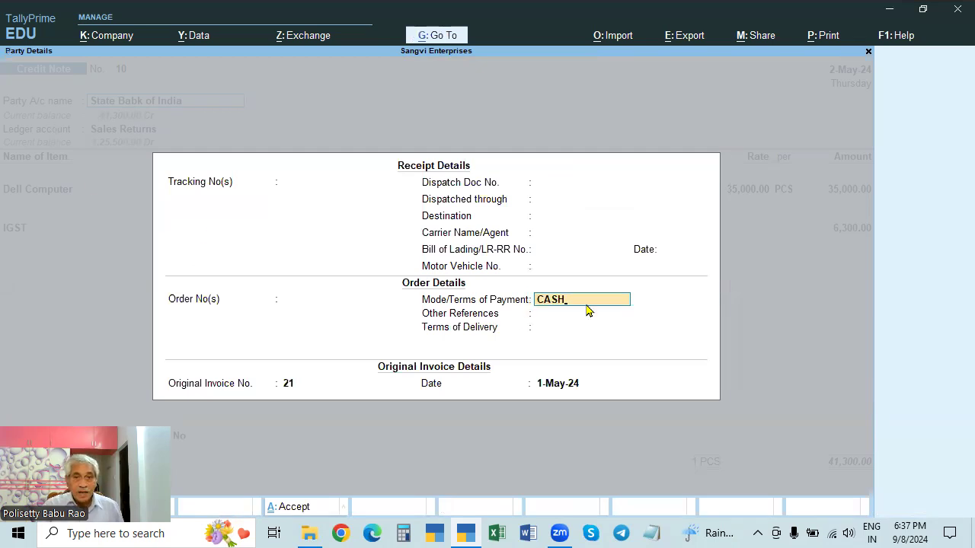
{"action": "key", "text": "Return"}
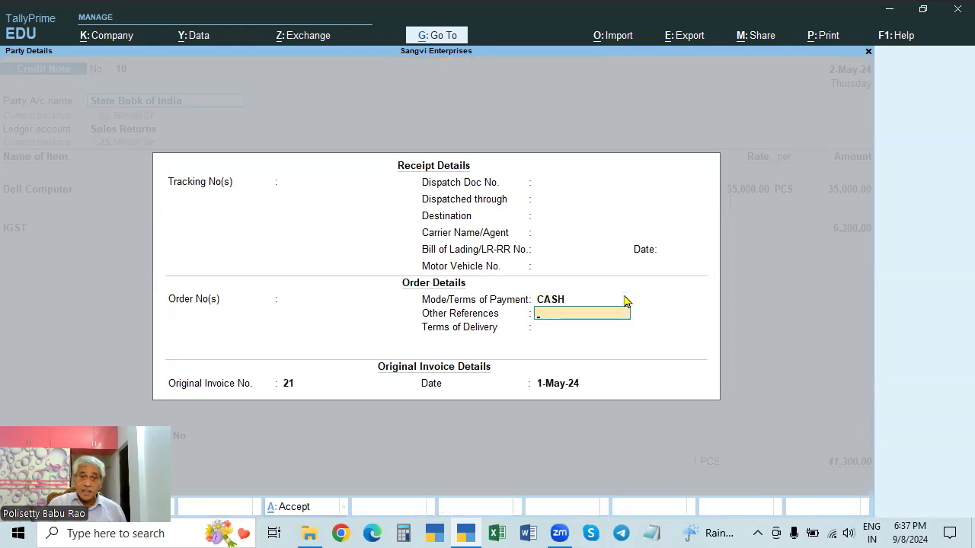
{"action": "type", "text": "CASH"}
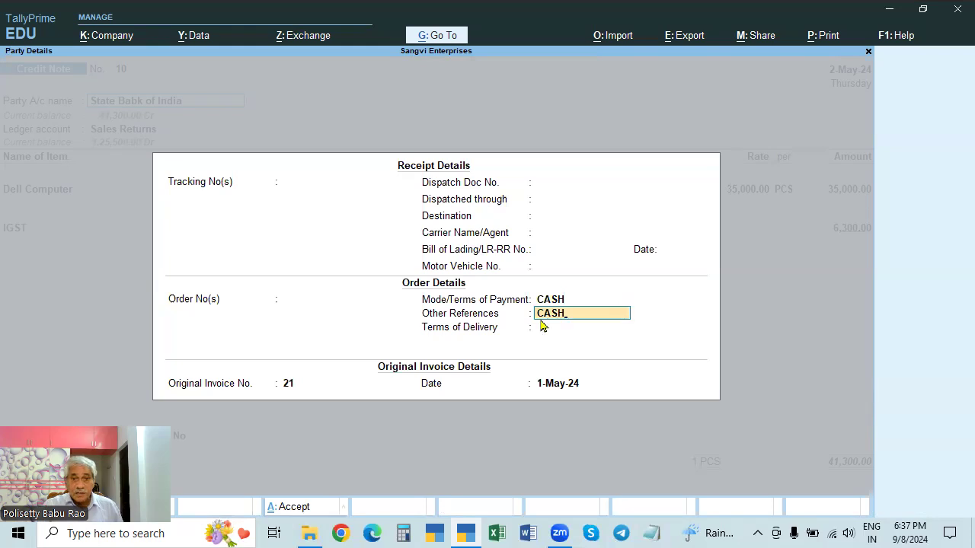
{"action": "key", "text": "Return"}
{"action": "key", "text": "Return"}
{"action": "key", "text": "Return"}
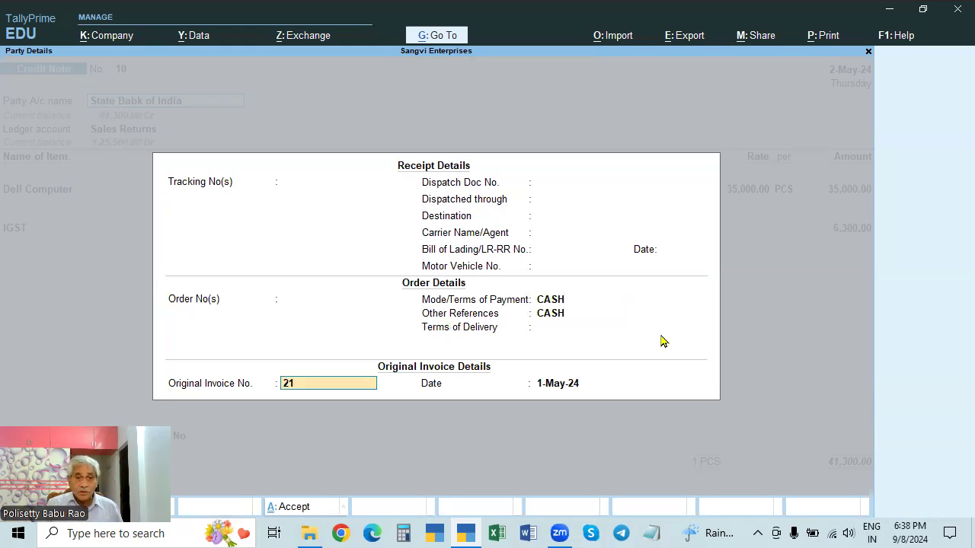
{"action": "key", "text": "Return"}
{"action": "key", "text": "Return"}
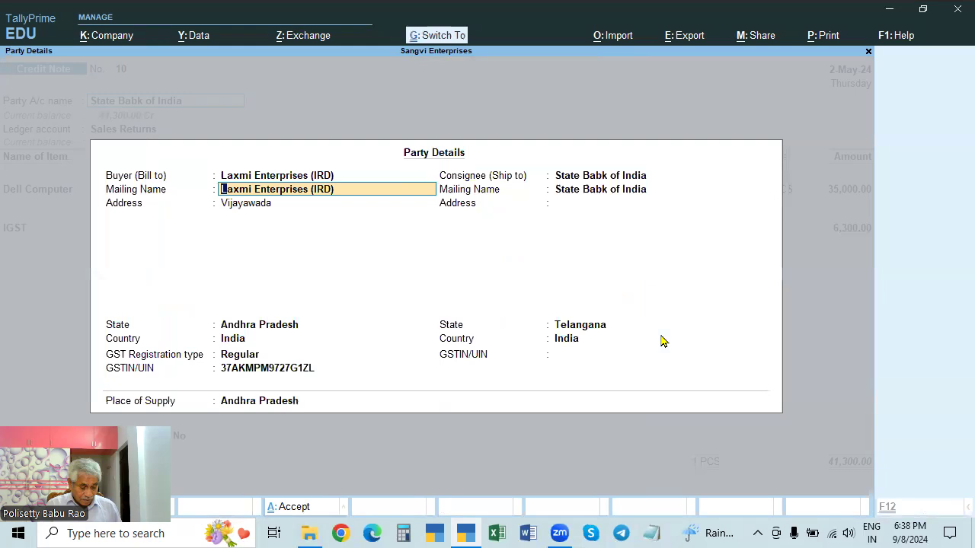
Save the altered credit note with its party details kept, and reopen it at the party account name.
{"action": "key", "text": "ctrl+a"}
{"action": "key", "text": "ctrl"}
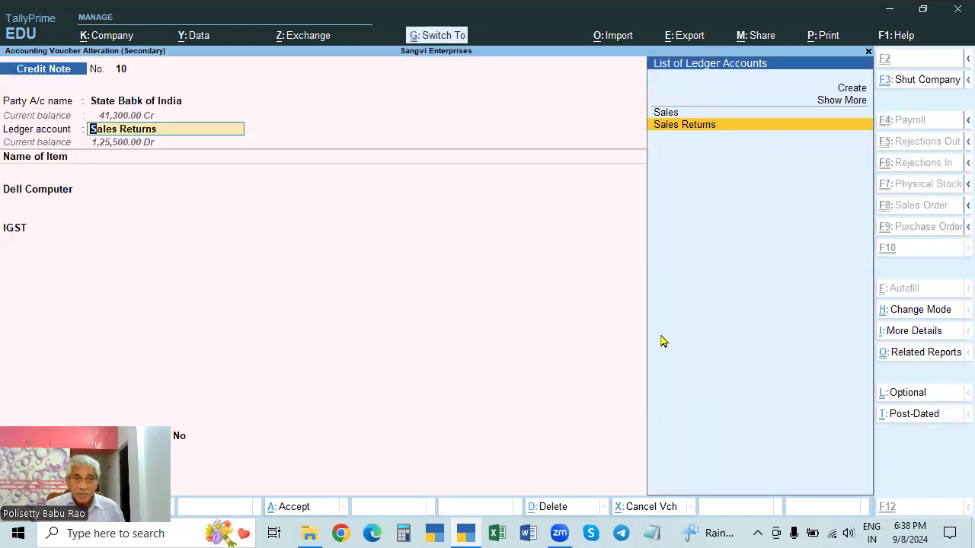
{"action": "key", "text": "ctrl+a"}
{"action": "key", "text": "Return"}
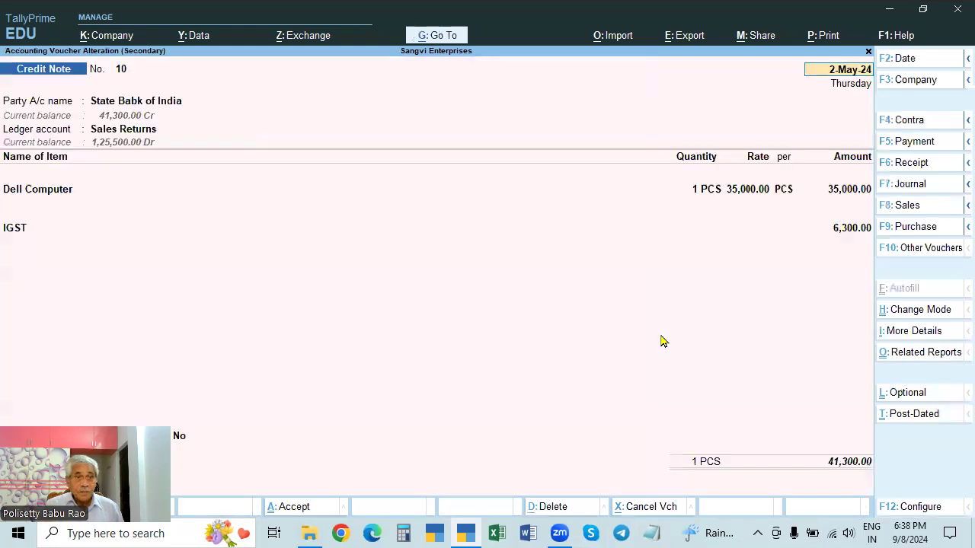
{"action": "left_click", "coordinate": [124, 105]}
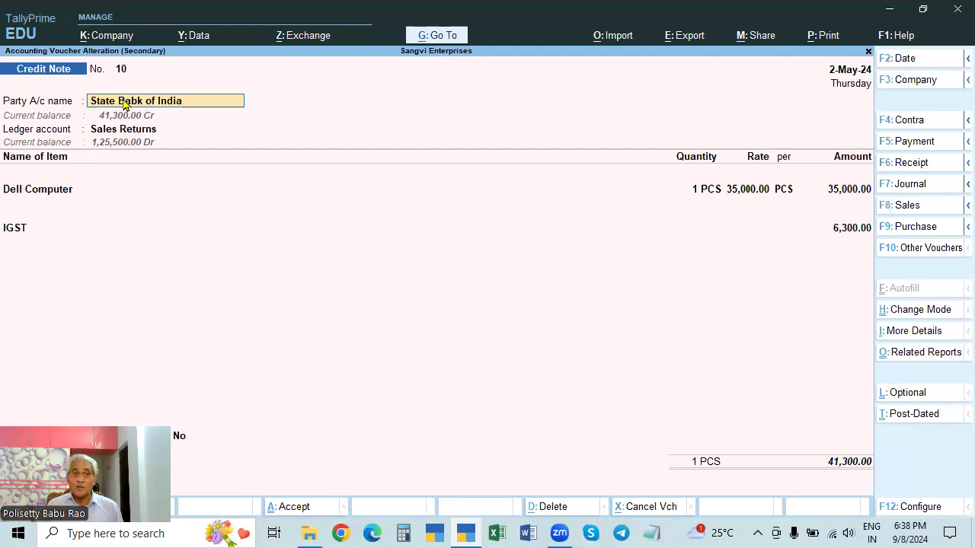
Try changing the party account of credit note 10 to Laxmi Enterprises (IRD).
{"action": "key", "text": "BackSpace"}
{"action": "key", "text": "Down"}
{"action": "key", "text": "Down"}
{"action": "key", "text": "Down"}
{"action": "key", "text": "Down"}
{"action": "key", "text": "Down"}
{"action": "key", "text": "Down"}
{"action": "key", "text": "Down"}
{"action": "key", "text": "Up"}
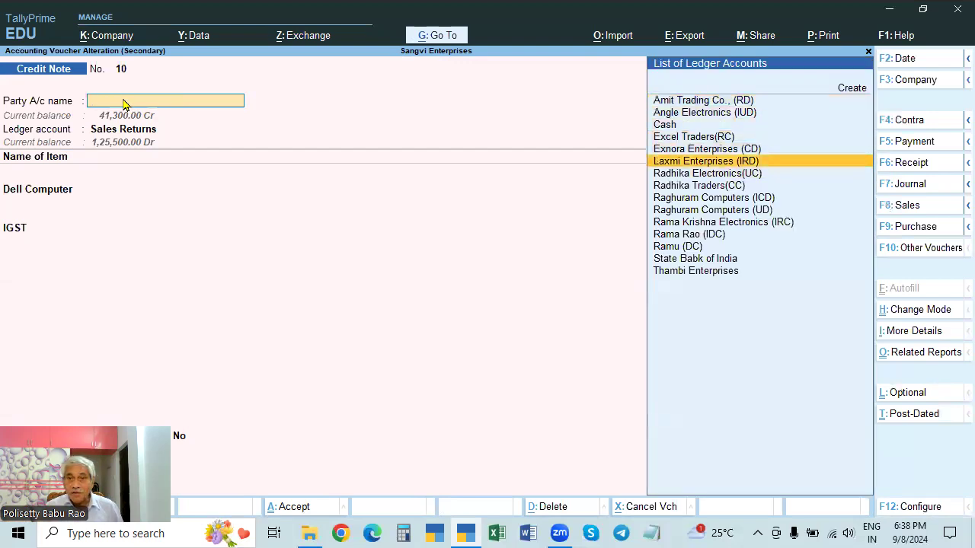
{"action": "key", "text": "Return"}
{"action": "key", "text": "y"}
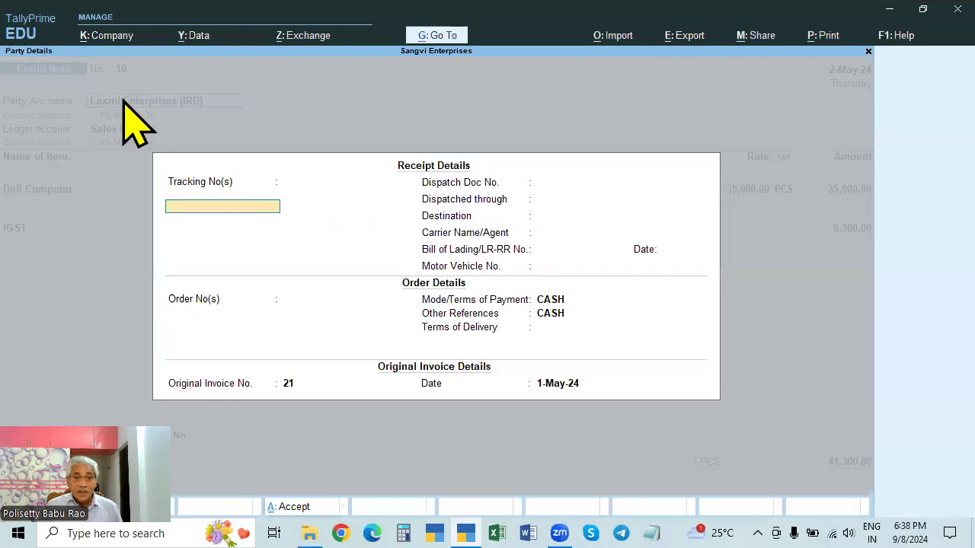
Review the order, original invoice and buyer details of credit note 10 under the Laxmi Enterprises (IRD) party account.
{"action": "left_click", "coordinate": [549, 299]}
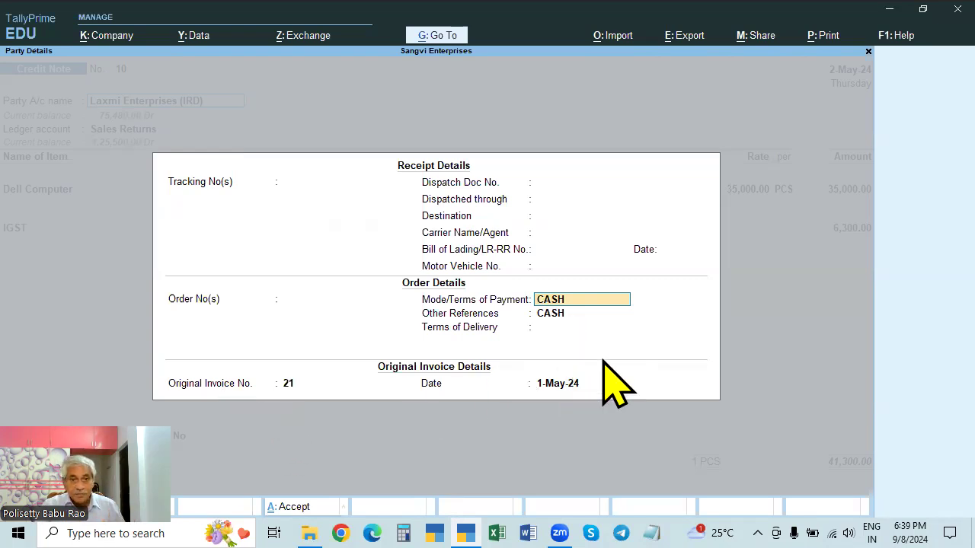
{"action": "key", "text": "BackSpace"}
{"action": "key", "text": "Escape"}
{"action": "key", "text": "Return"}
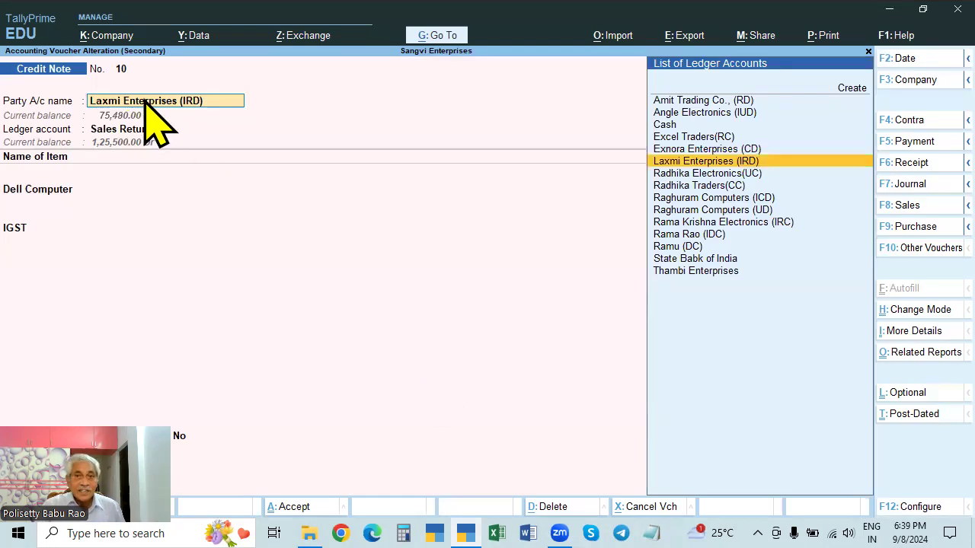
{"action": "key", "text": "Return"}
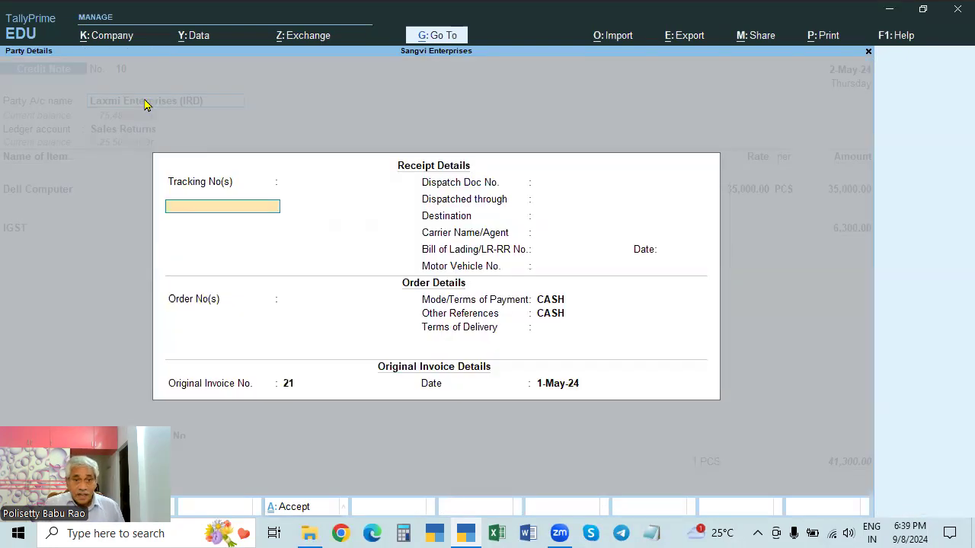
{"action": "left_click", "coordinate": [314, 383]}
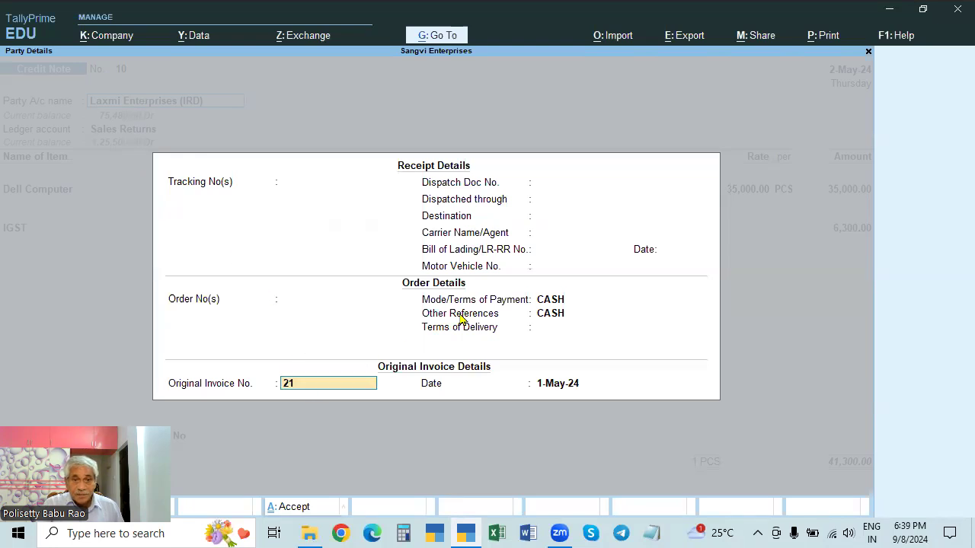
{"action": "left_click", "coordinate": [553, 303]}
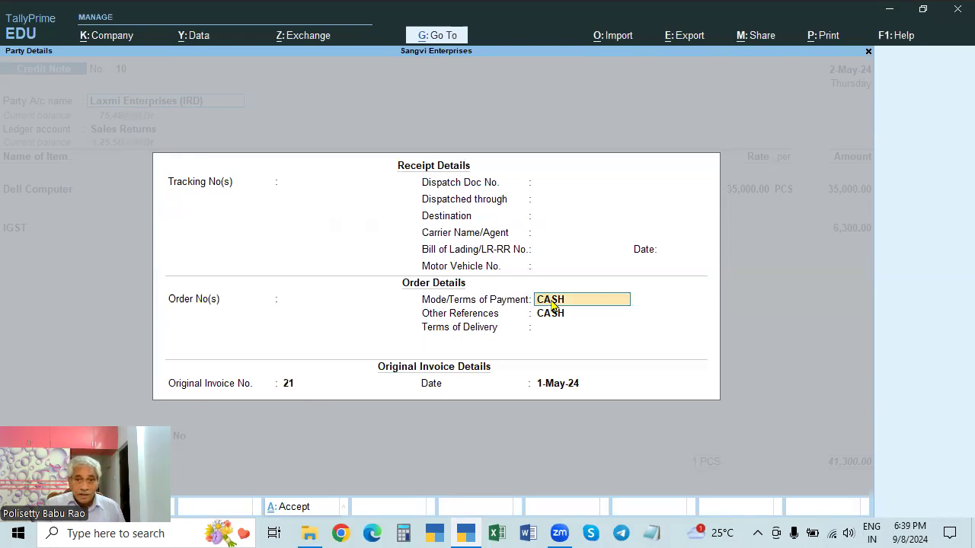
{"action": "key", "text": "Return"}
{"action": "key", "text": "Return"}
{"action": "key", "text": "Return"}
{"action": "key", "text": "Return"}
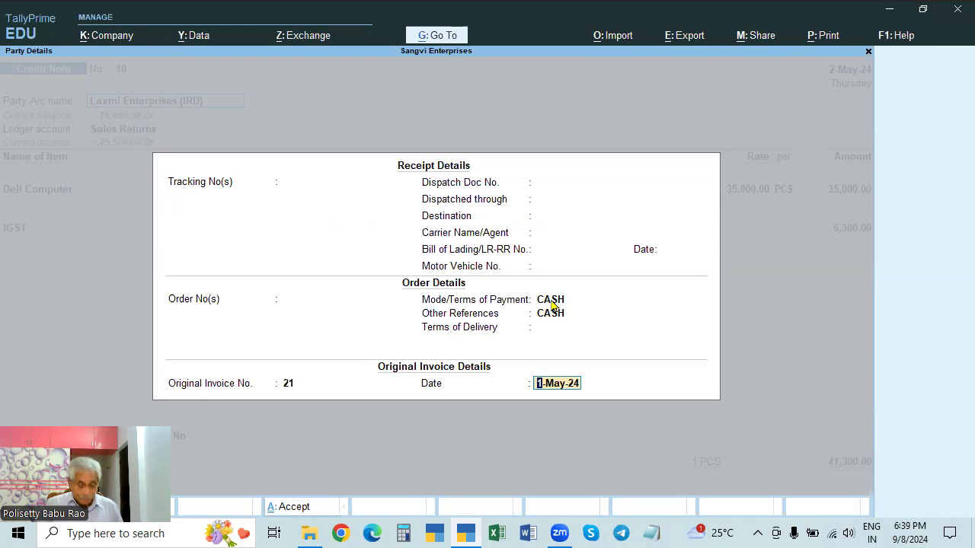
{"action": "key", "text": "Return"}
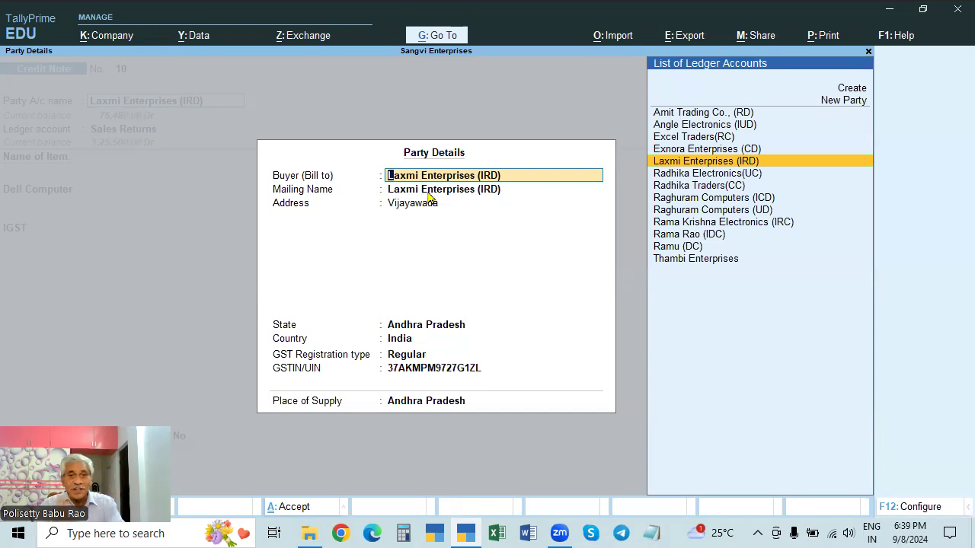
{"action": "key", "text": "BackSpace"}
{"action": "key", "text": "Escape"}
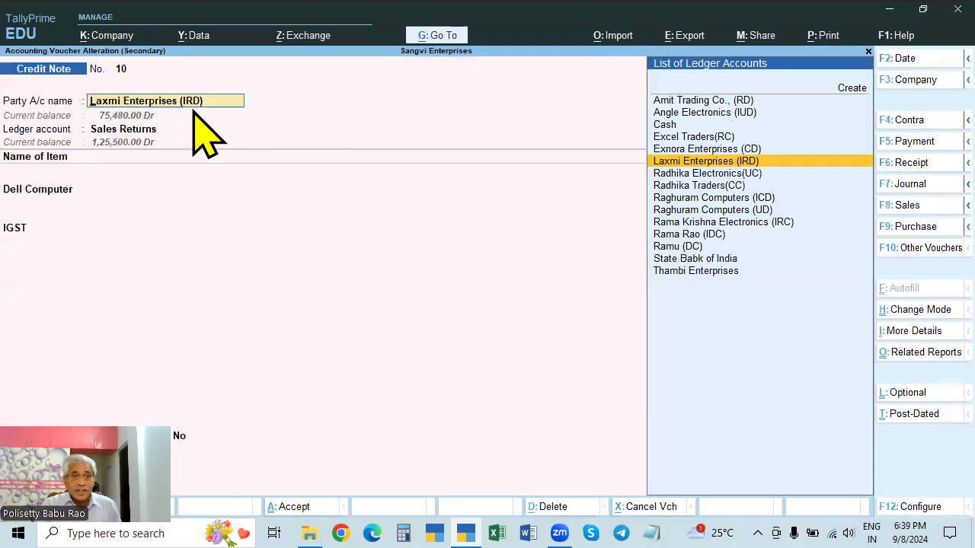
{"action": "key", "text": "Return"}
{"action": "key", "text": "Escape"}
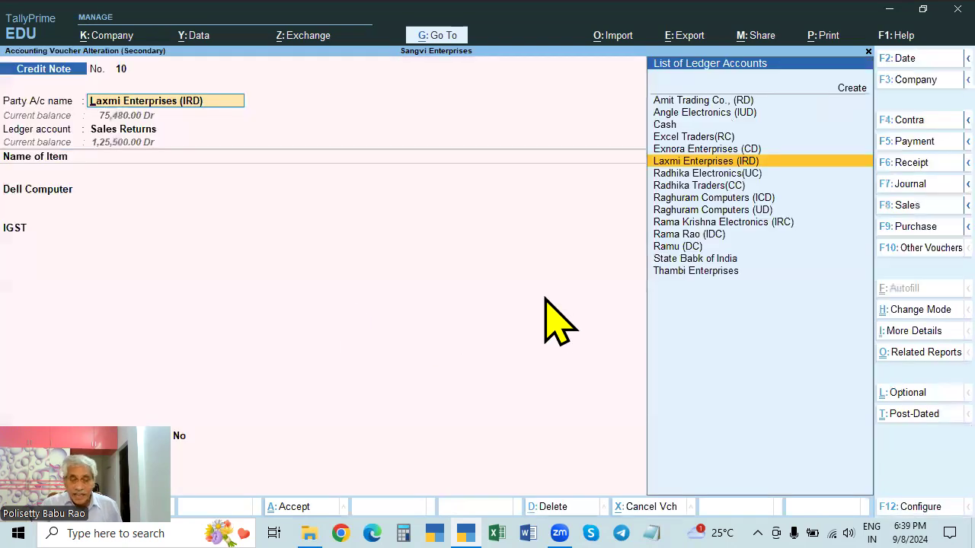
Discard the unsaved party change in credit note 10 and return to the Day Book.
{"action": "key", "text": "Return"}
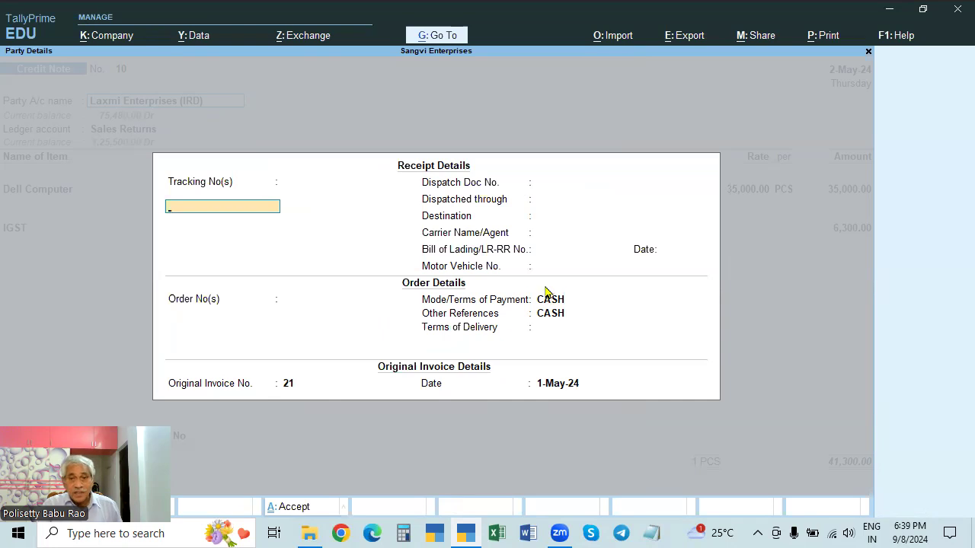
{"action": "key", "text": "Escape"}
{"action": "key", "text": "y"}
{"action": "key", "text": "Escape"}
{"action": "key", "text": "Escape"}
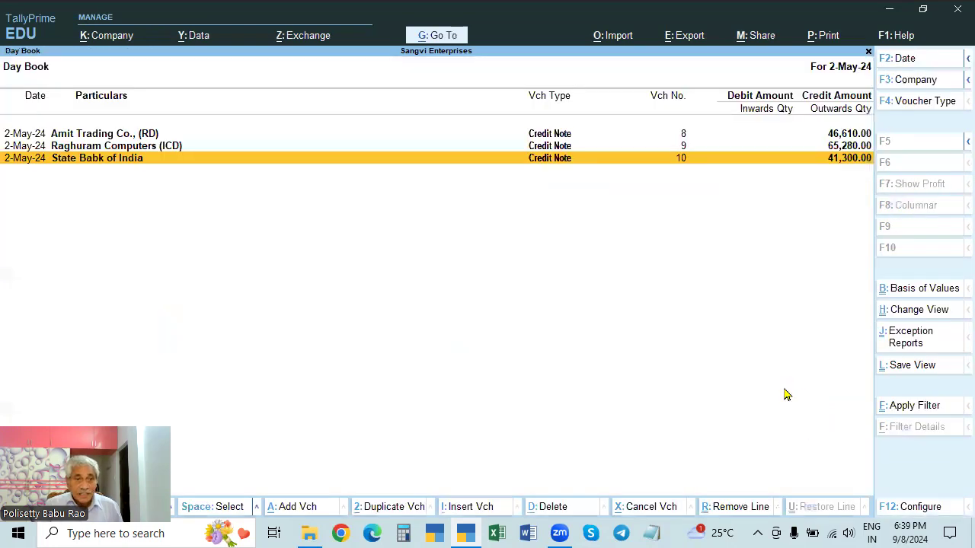
Reopen credit note 10 to compare its buyer and consignee details, then leave it unsaved and go back to the Gateway of Tally.
{"action": "key", "text": "Return"}
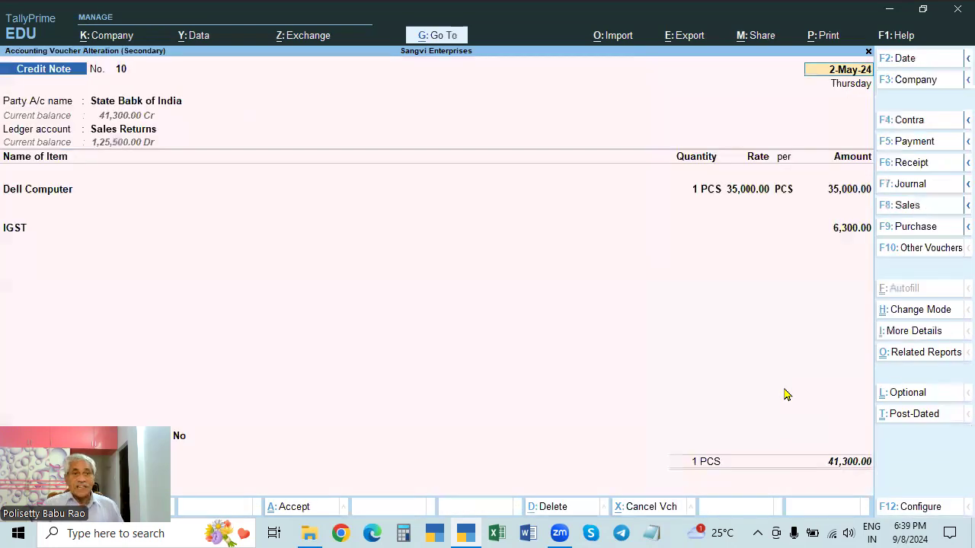
{"action": "left_click", "coordinate": [162, 102]}
{"action": "key", "text": "Return"}
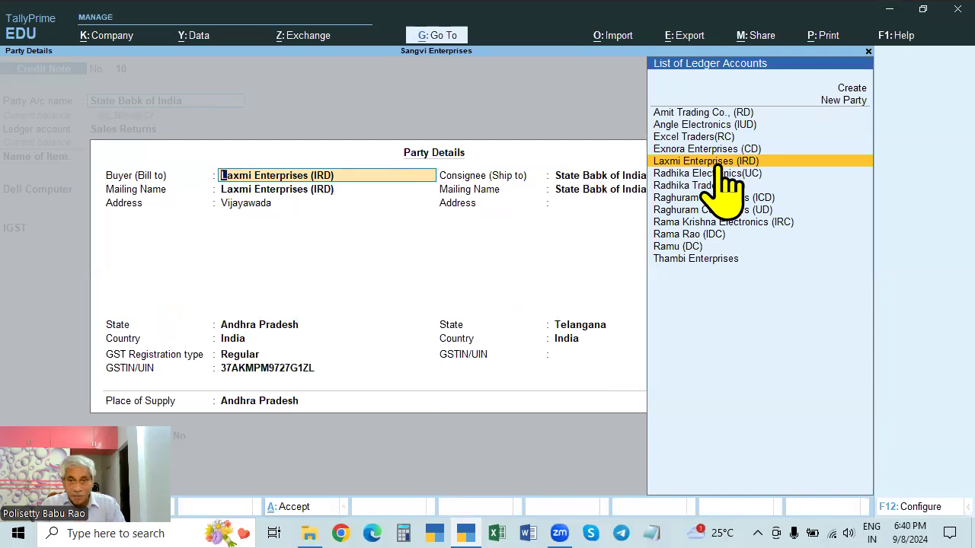
{"action": "key", "text": "BackSpace"}
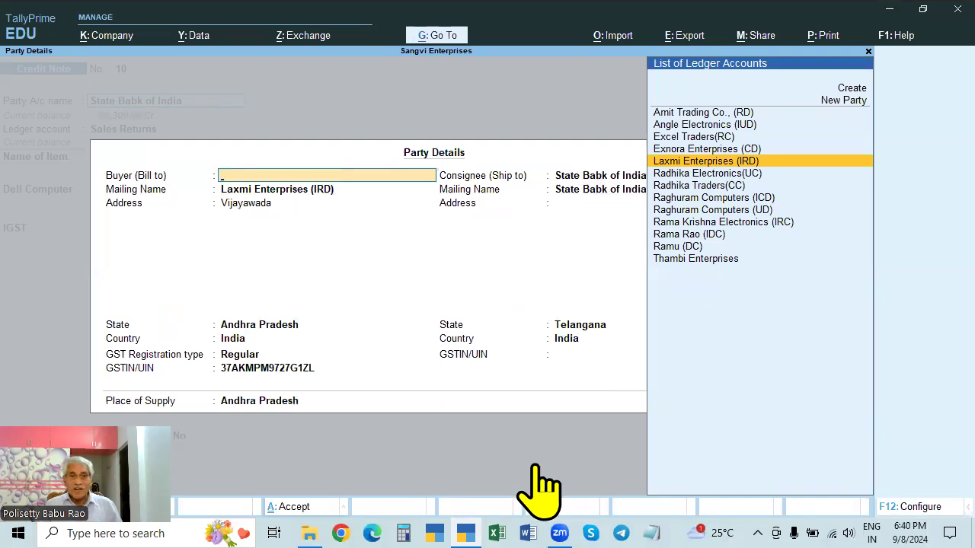
{"action": "key", "text": "Escape"}
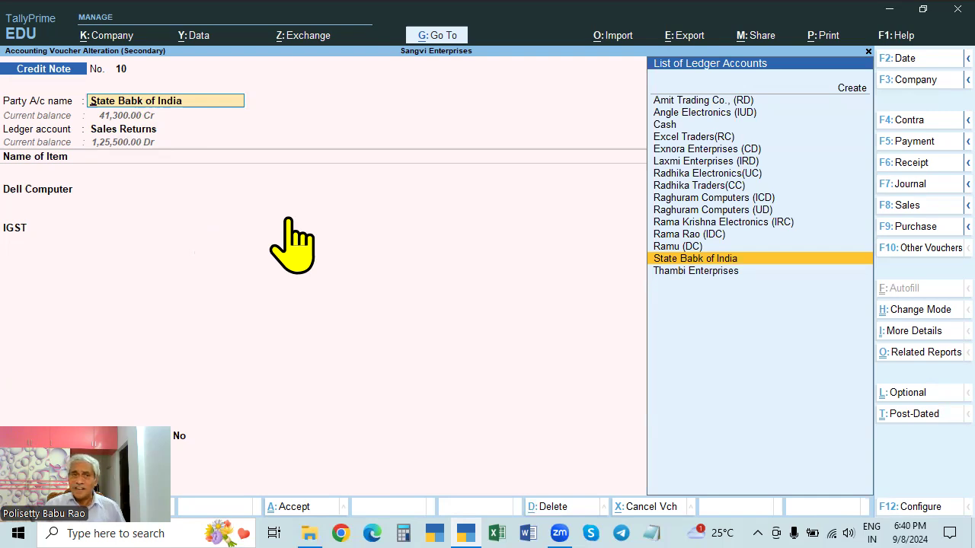
{"action": "key", "text": "Escape"}
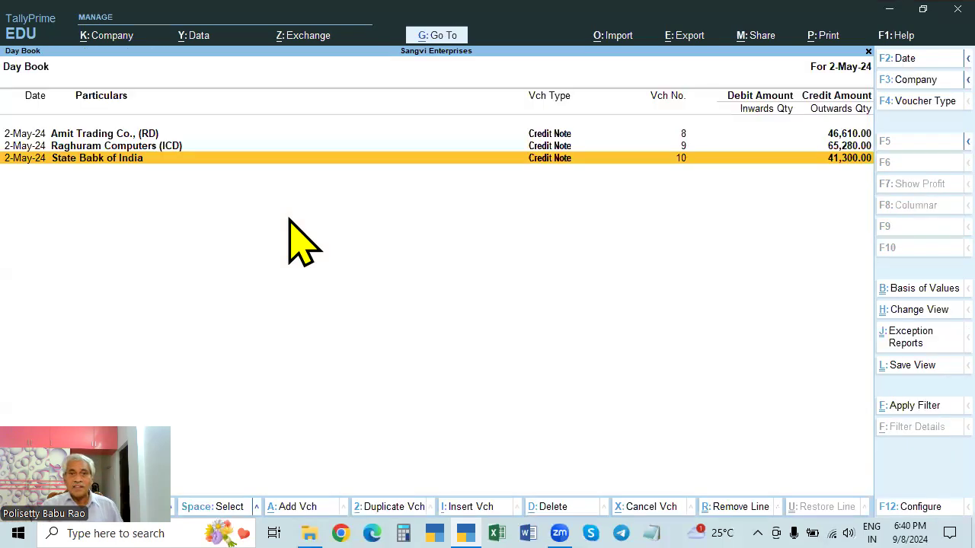
{"action": "key", "text": "Escape"}
{"action": "key", "text": "Escape"}
{"action": "key", "text": "Escape"}
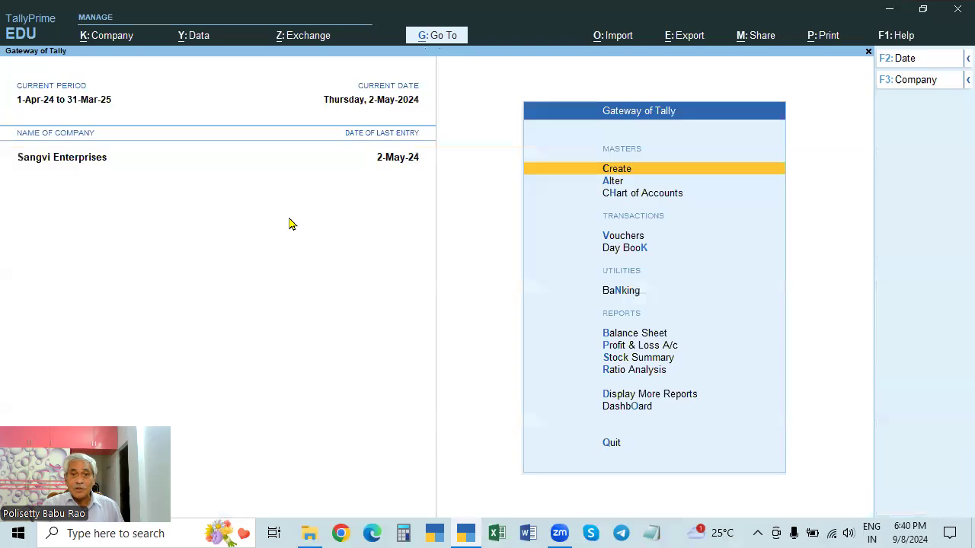
{"action": "left_click", "coordinate": [612, 249]}
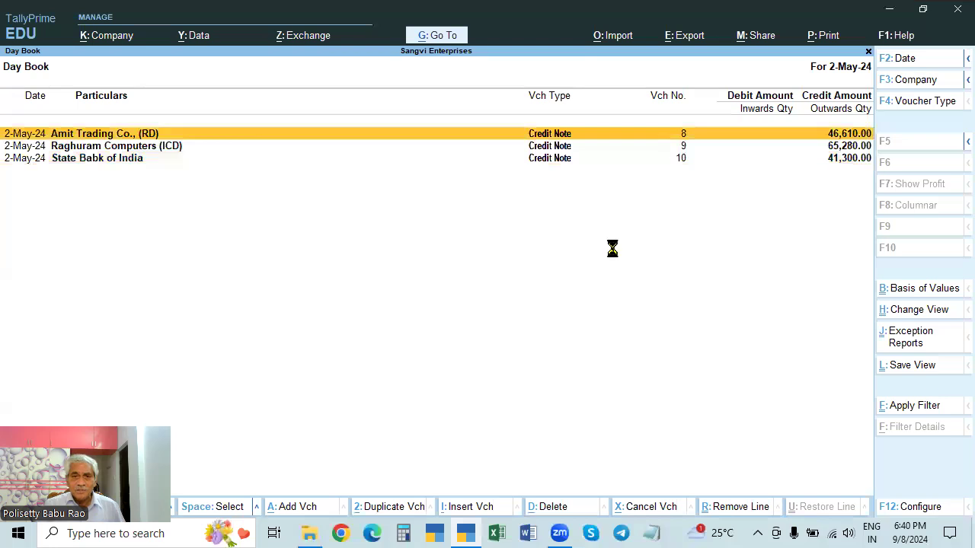
{"action": "key", "text": "Return"}
{"action": "key", "text": "Escape"}
{"action": "key", "text": "Escape"}
{"action": "key", "text": "Escape"}
{"action": "key", "text": "Escape"}
{"action": "key", "text": "Escape"}
Try a new credit note for Amit Trading Co., (RD) with the Sales Returns ledger, then abandon it before adding items.
{"action": "key", "text": "Down"}
{"action": "key", "text": "Down"}
{"action": "key", "text": "Down"}
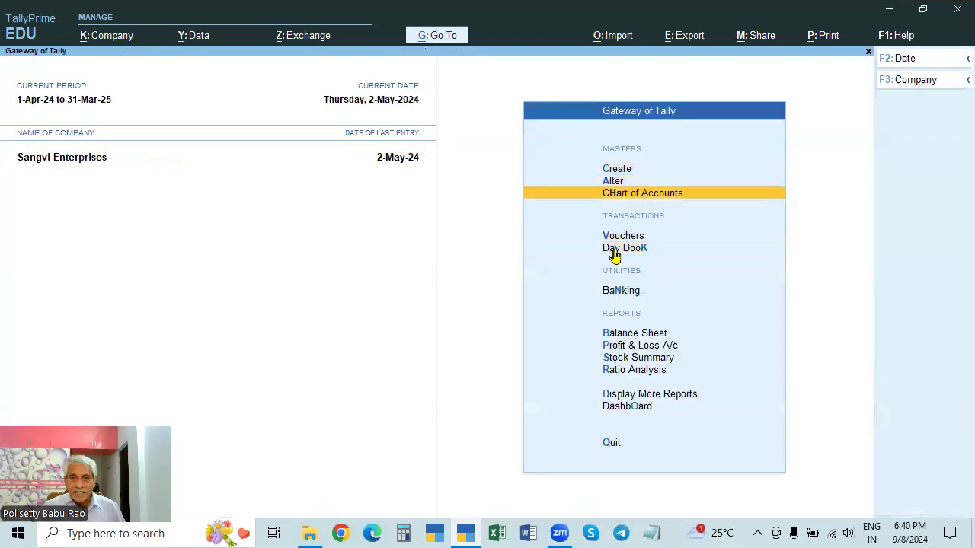
{"action": "key", "text": "Return"}
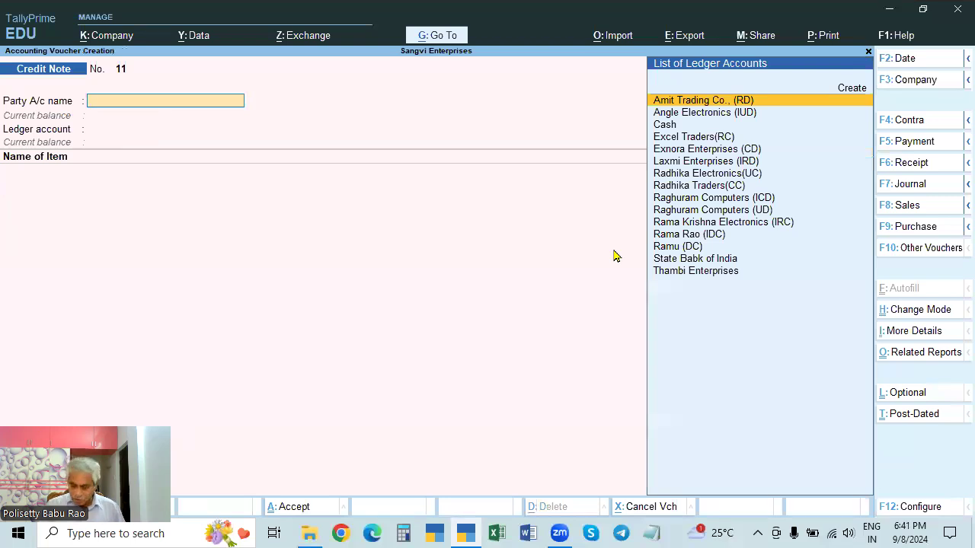
{"action": "key", "text": "Return"}
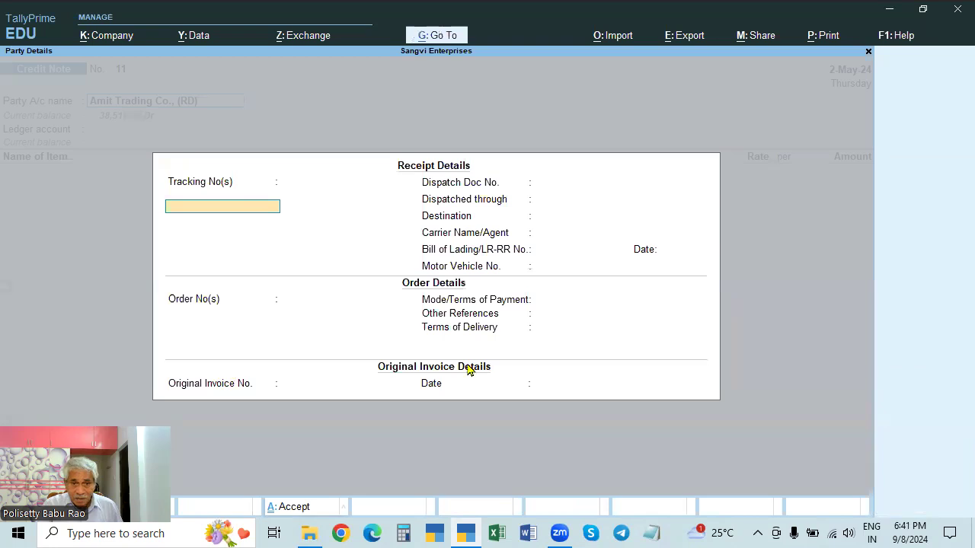
{"action": "key", "text": "ctrl+shift"}
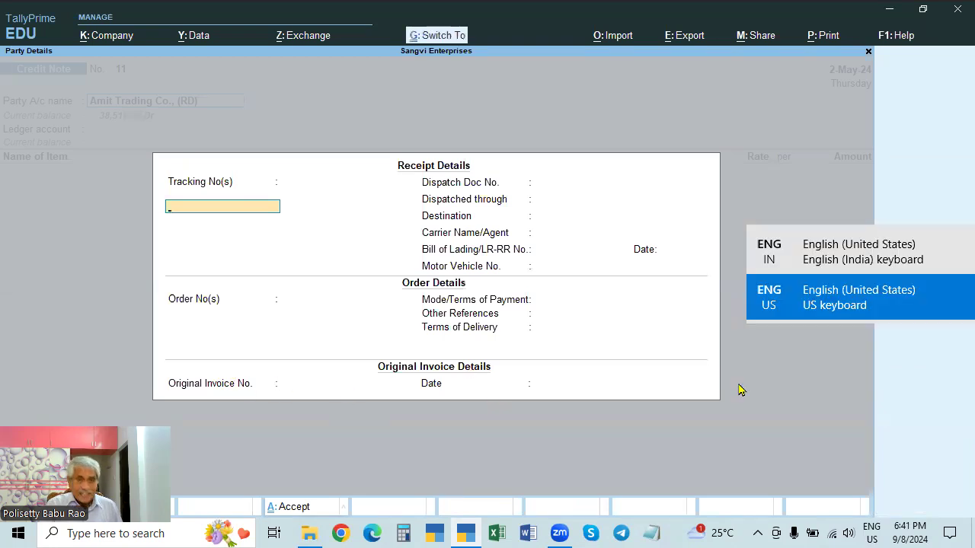
{"action": "key", "text": "ctrl+a"}
{"action": "key", "text": "ctrl+a"}
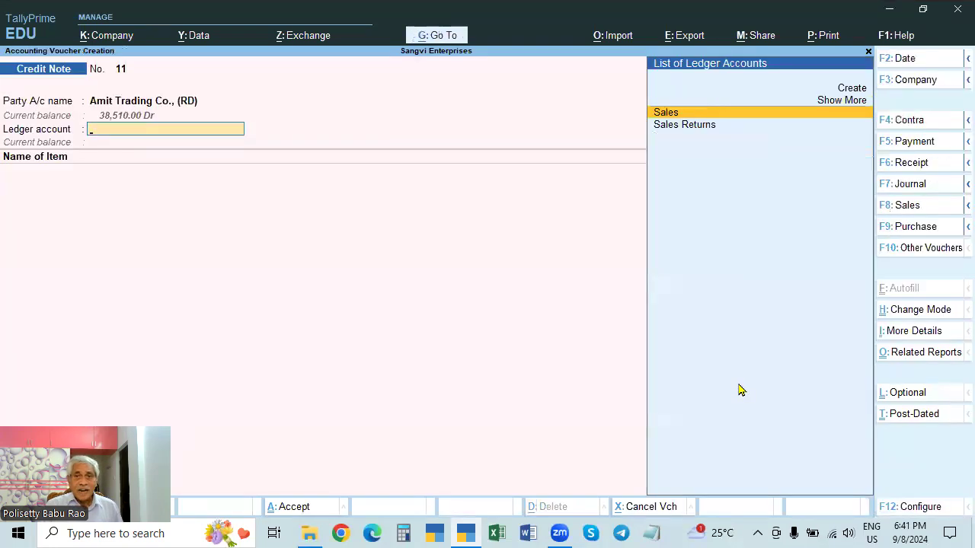
{"action": "key", "text": "Down"}
{"action": "key", "text": "Return"}
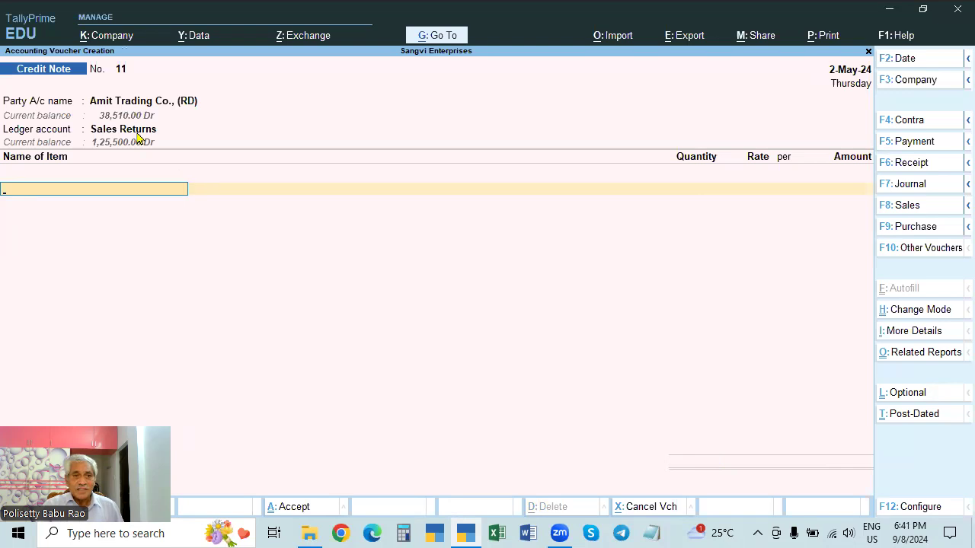
{"action": "key", "text": "Escape"}
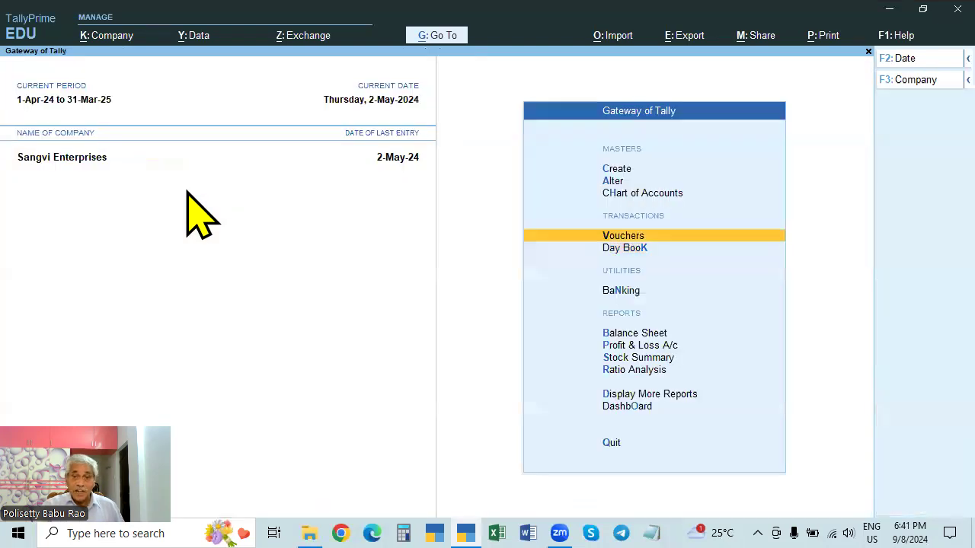
Start a blank credit note for Amit Trading Co., (RD) to view its receipt and party details, then leave without saving.
{"action": "key", "text": "Return"}
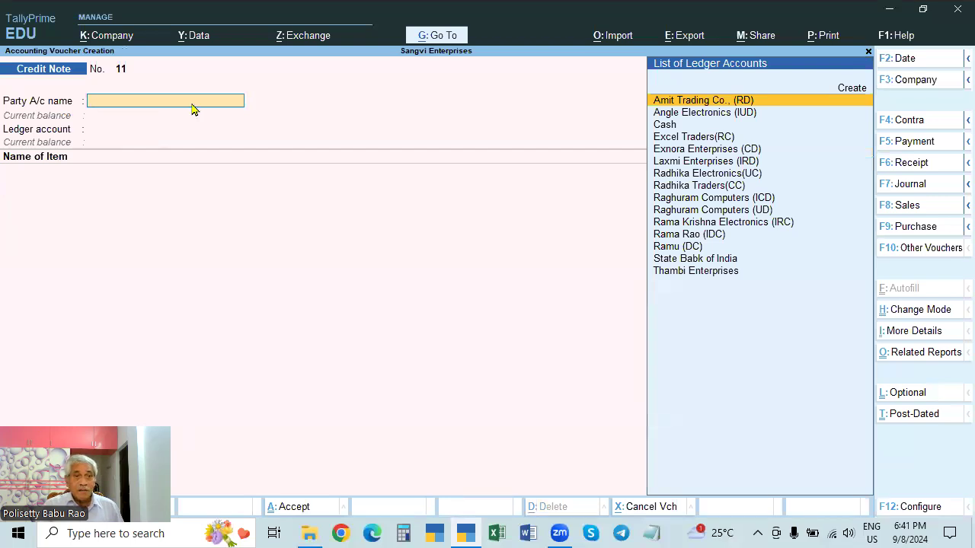
{"action": "key", "text": "Return"}
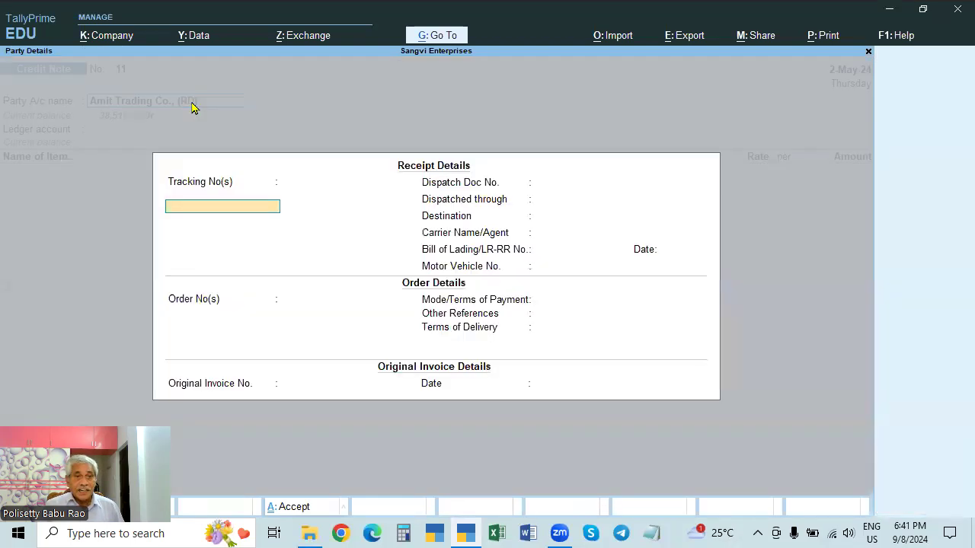
{"action": "key", "text": "ctrl+a"}
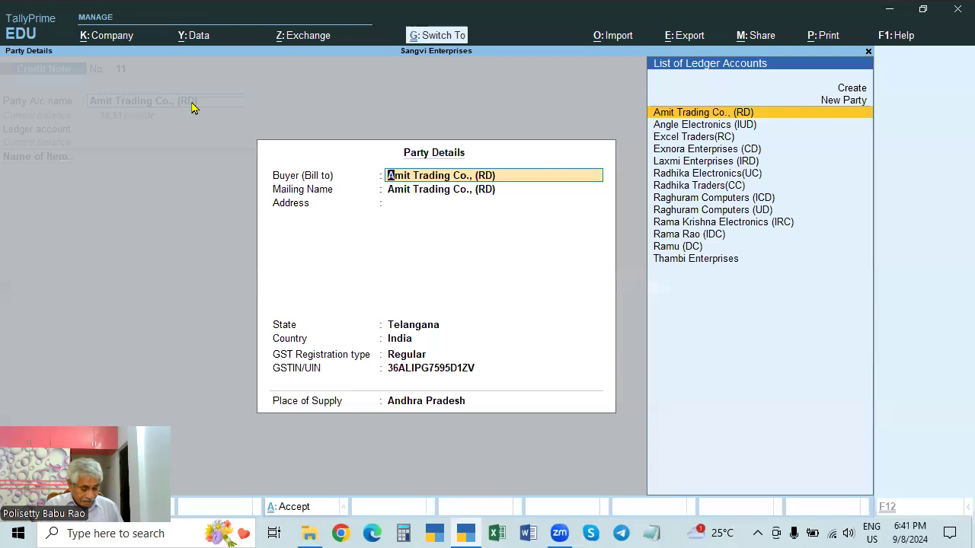
{"action": "key", "text": "ctrl+a"}
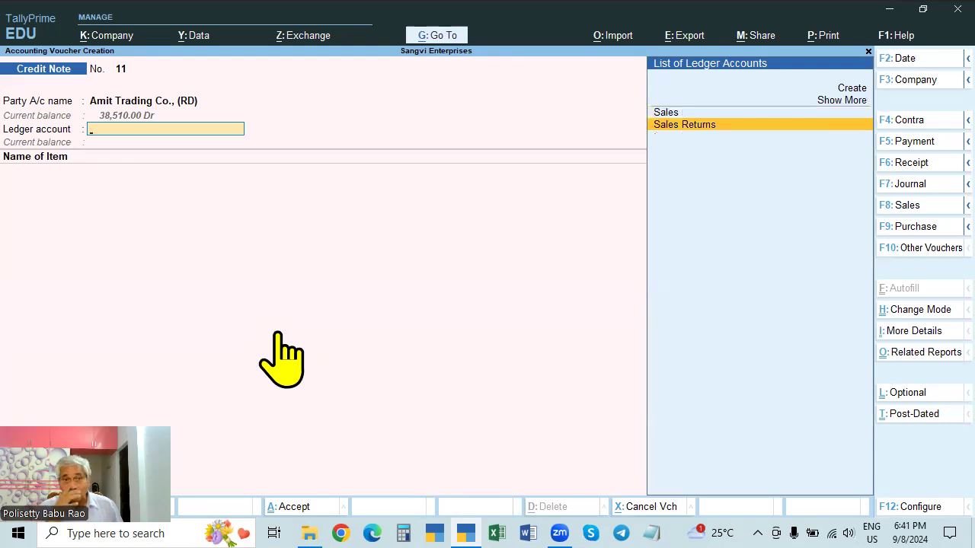
{"action": "key", "text": "Escape"}
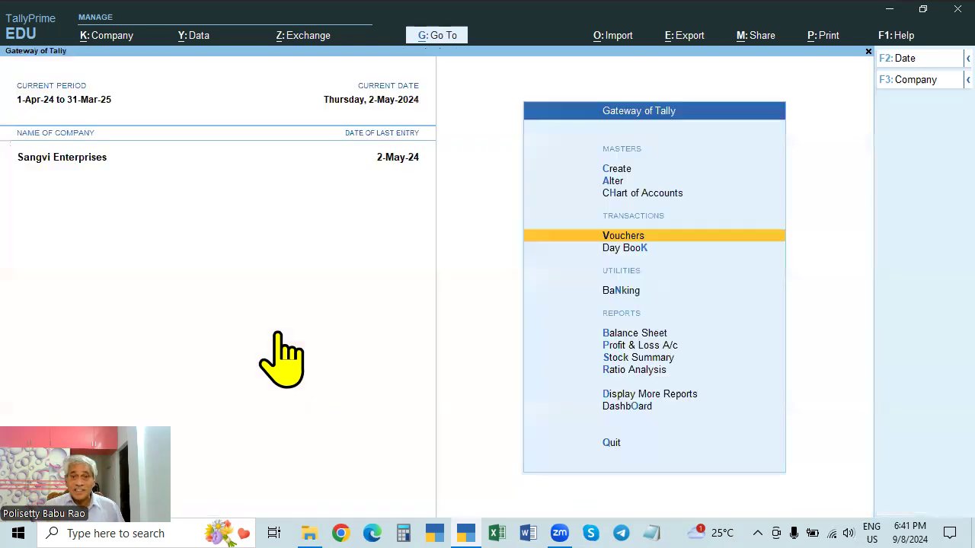
{"action": "key", "text": "Escape"}
{"action": "key", "text": "n"}
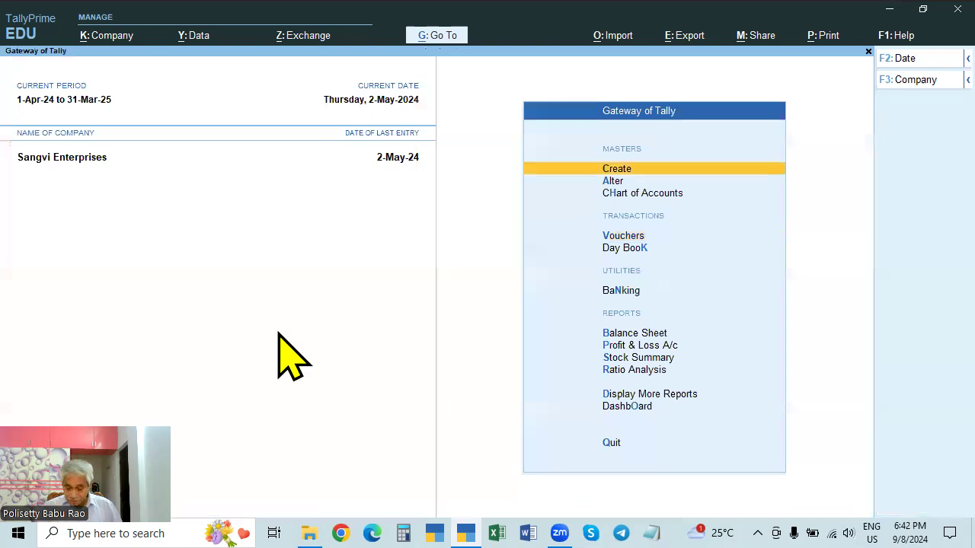
Open the Profit & Loss A/c report from the Gateway of Tally.
{"action": "key", "text": "Down"}
{"action": "key", "text": "Down"}
{"action": "key", "text": "Down"}
{"action": "key", "text": "Down"}
{"action": "key", "text": "Down"}
{"action": "key", "text": "Down"}
{"action": "key", "text": "Down"}
{"action": "key", "text": "Up"}
{"action": "key", "text": "Down"}
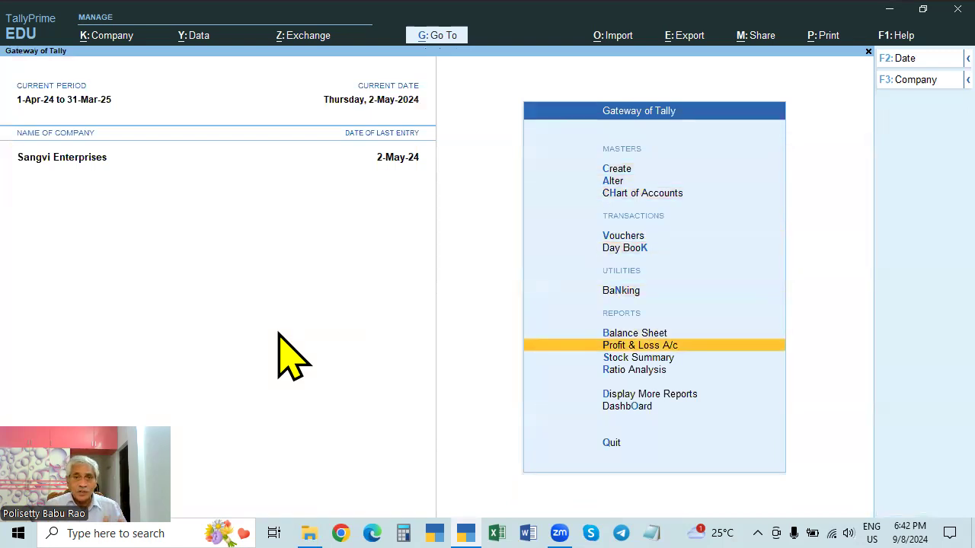
{"action": "key", "text": "Return"}
{"action": "key", "text": "alt"}
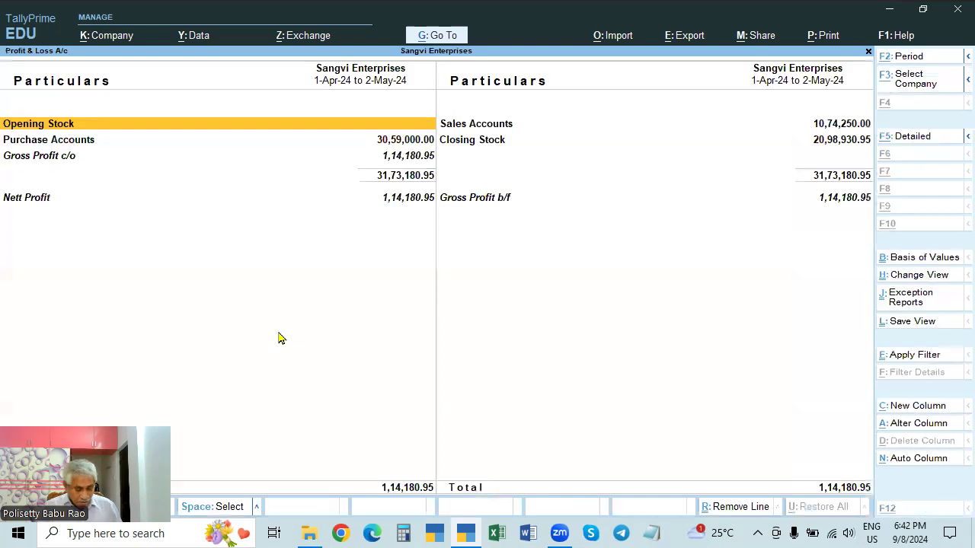
Expand the Profit & Loss A/c to its detailed view, then return to the Gateway of Tally.
{"action": "key", "text": "alt+F5"}
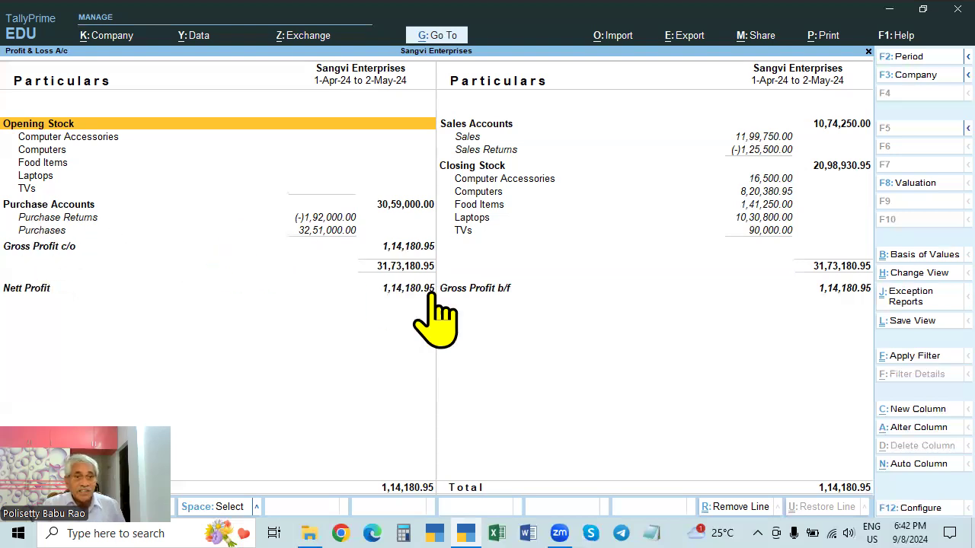
{"action": "key", "text": "Escape"}
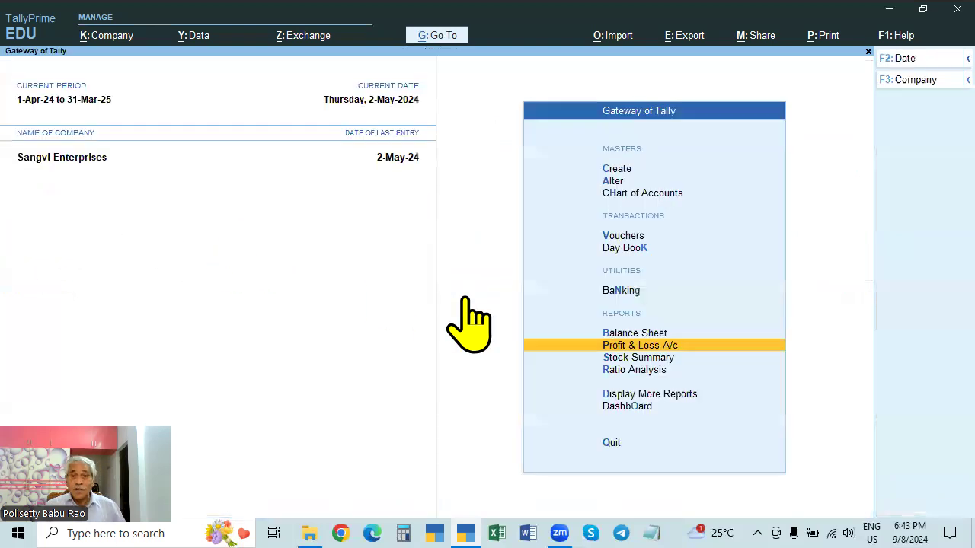
Open the Purchase Returns ledger for alteration from the list of ledger masters.
{"action": "key", "text": "Up"}
{"action": "key", "text": "Up"}
{"action": "key", "text": "Up"}
{"action": "key", "text": "Up"}
{"action": "key", "text": "Up"}
{"action": "key", "text": "Up"}
{"action": "key", "text": "Return"}
{"action": "key", "text": "Down"}
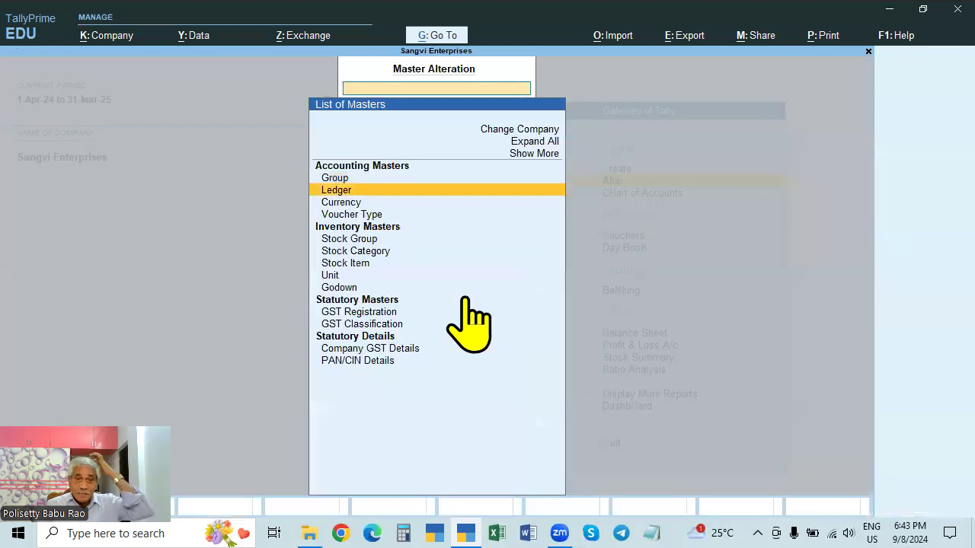
{"action": "key", "text": "Return"}
{"action": "key", "text": "Down"}
{"action": "key", "text": "Down"}
{"action": "key", "text": "Down"}
{"action": "key", "text": "Down"}
{"action": "key", "text": "Down"}
{"action": "key", "text": "Down"}
{"action": "key", "text": "Down"}
{"action": "key", "text": "Down"}
{"action": "key", "text": "Down"}
{"action": "key", "text": "Down"}
{"action": "key", "text": "Down"}
{"action": "key", "text": "Down"}
{"action": "key", "text": "Down"}
{"action": "key", "text": "Up"}
{"action": "key", "text": "Up"}
{"action": "key", "text": "Up"}
{"action": "key", "text": "Return"}
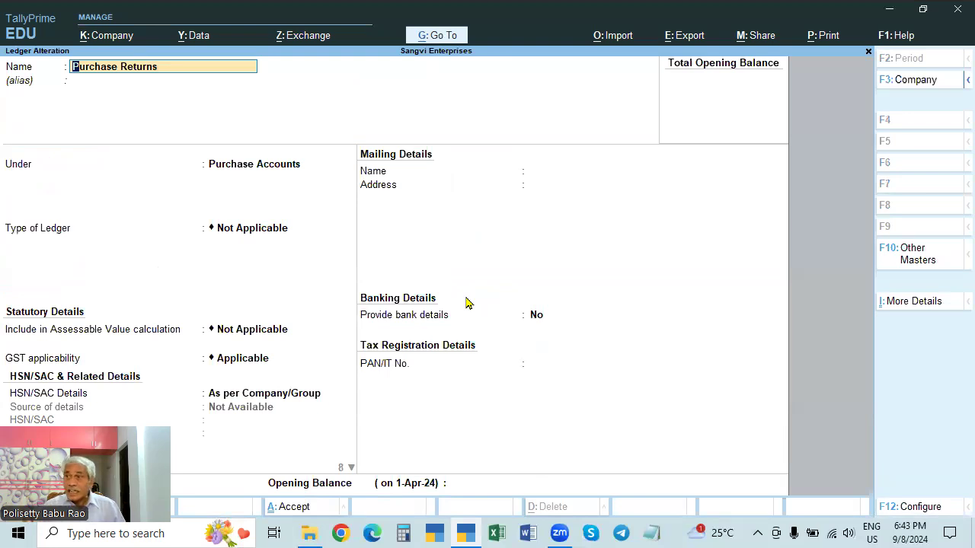
Rename the Purchase Returns ledger to Returns Outwards, save it and go back to the Gateway of Tally.
{"action": "type", "text": "RE"}
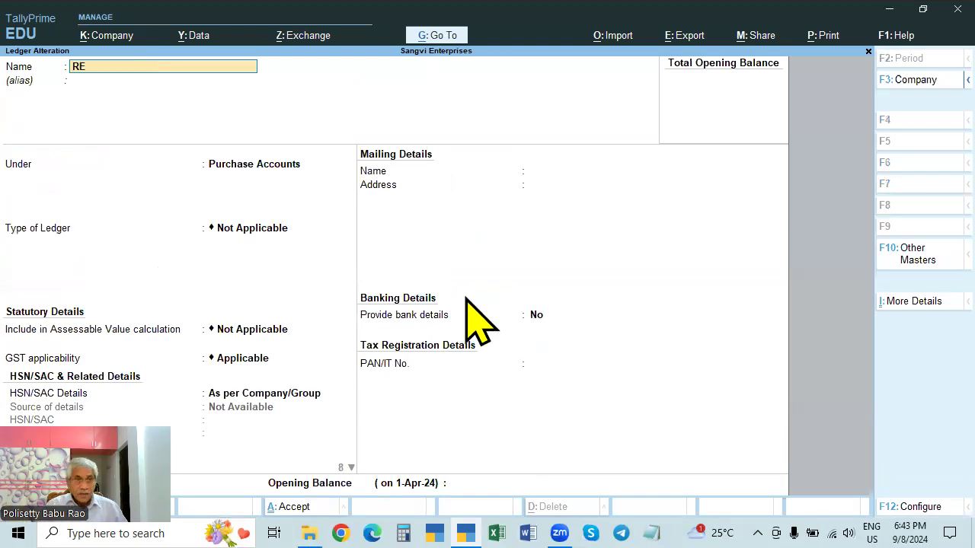
{"action": "key", "text": "BackSpace"}
{"action": "type", "text": "E"}
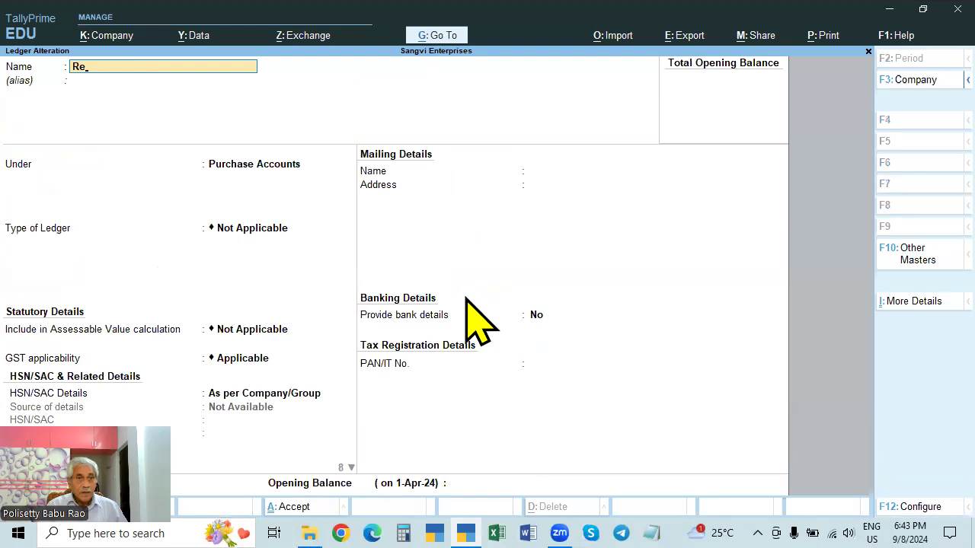
{"action": "type", "text": "Outw"}
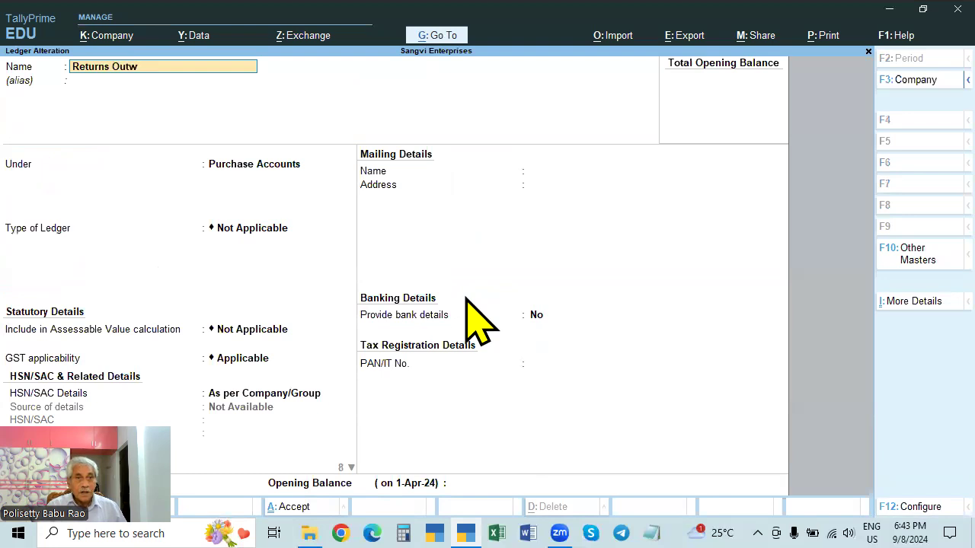
{"action": "key", "text": "Return"}
{"action": "key", "text": "Return"}
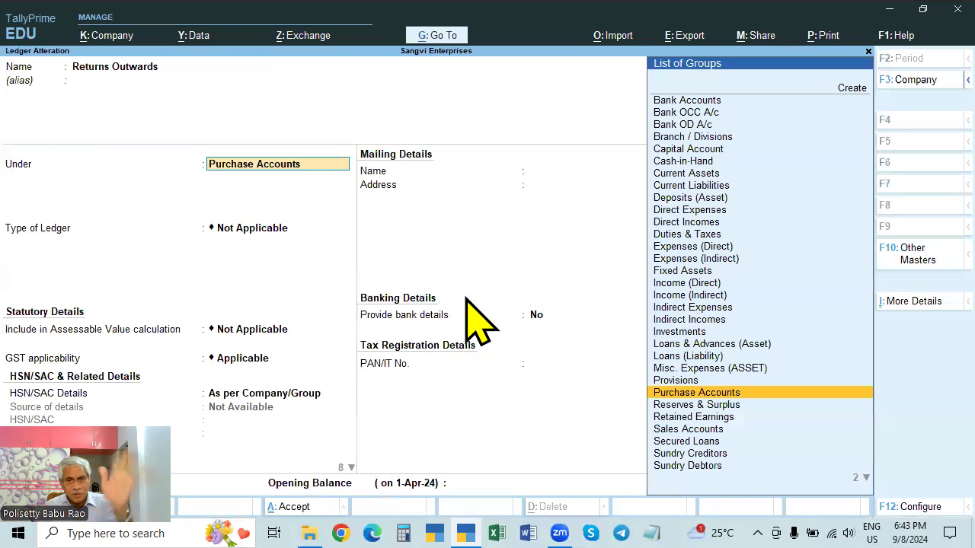
{"action": "key", "text": "Return"}
{"action": "key", "text": "Return"}
{"action": "key", "text": "Return"}
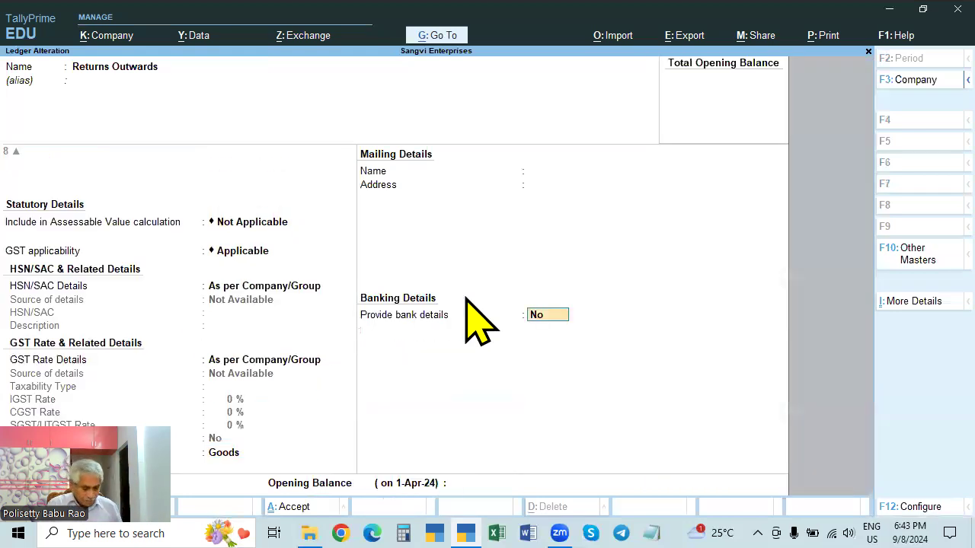
{"action": "key", "text": "ctrl+a"}
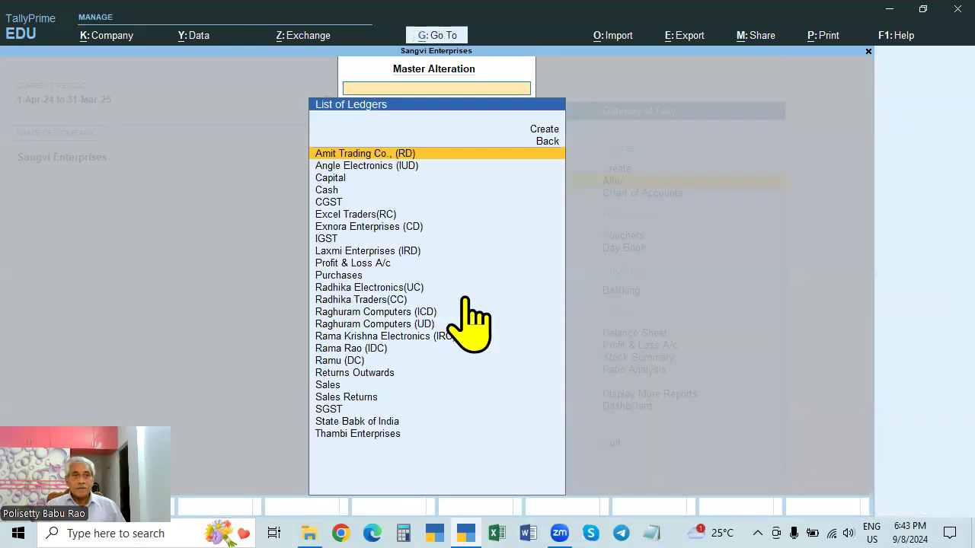
{"action": "key", "text": "Escape"}
{"action": "key", "text": "Escape"}
{"action": "key", "text": "Escape"}
{"action": "key", "text": "Escape"}
View credit note 10 from the 2-May-24 Day Book, then leave it unsaved and return to the Gateway of Tally.
{"action": "key", "text": "Down"}
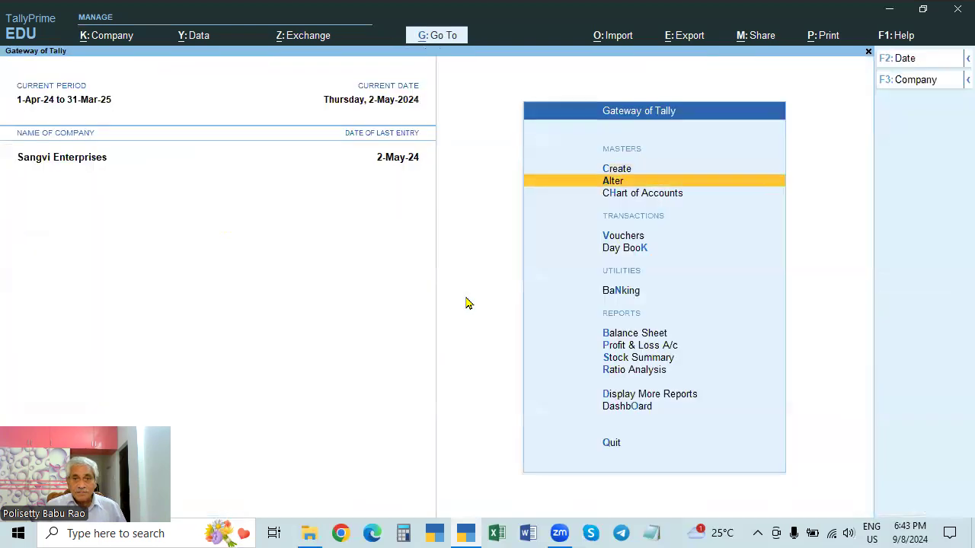
{"action": "key", "text": "Down"}
{"action": "key", "text": "Down"}
{"action": "key", "text": "Down"}
{"action": "key", "text": "Return"}
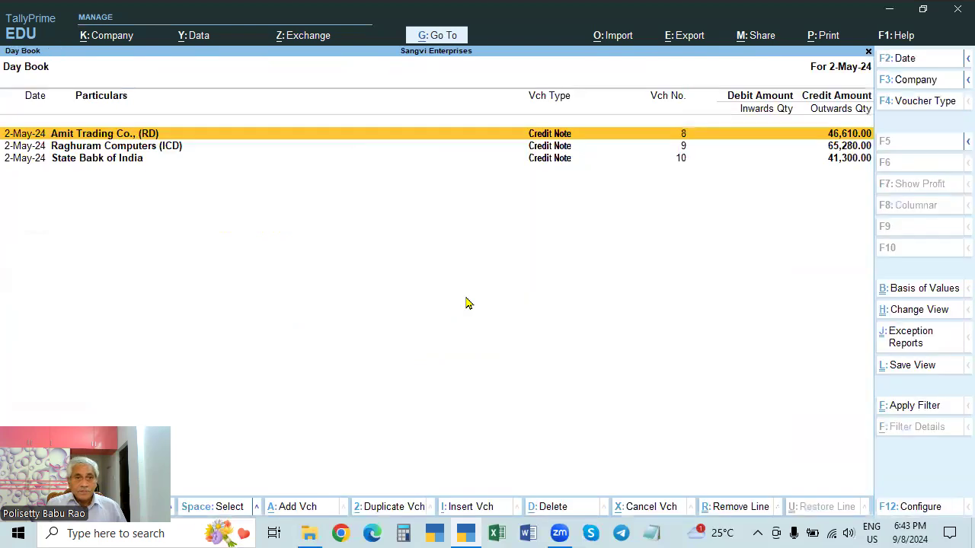
{"action": "key", "text": "Down"}
{"action": "key", "text": "Down"}
{"action": "key", "text": "Return"}
{"action": "key", "text": "Return"}
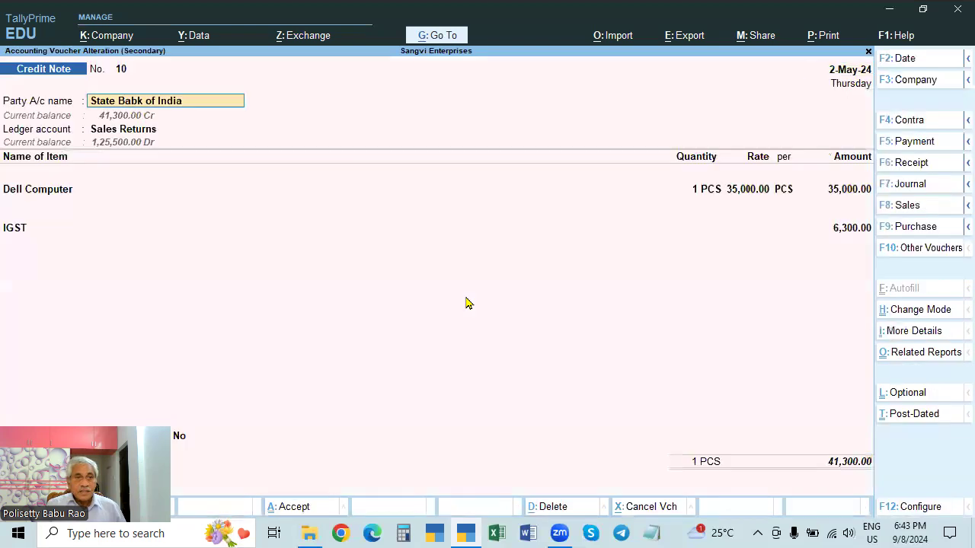
{"action": "key", "text": "Return"}
{"action": "key", "text": "Escape"}
{"action": "key", "text": "y"}
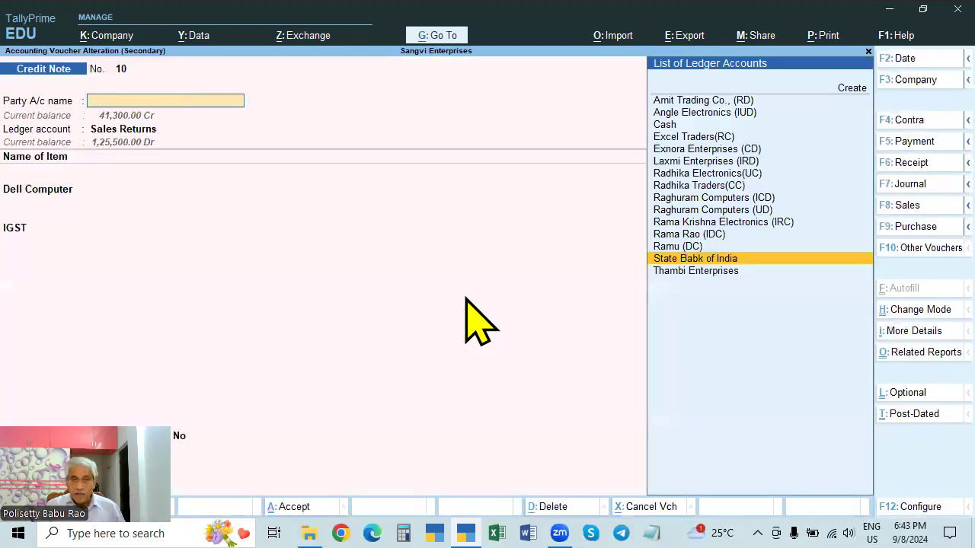
{"action": "key", "text": "Escape"}
{"action": "key", "text": "y"}
{"action": "key", "text": "Escape"}
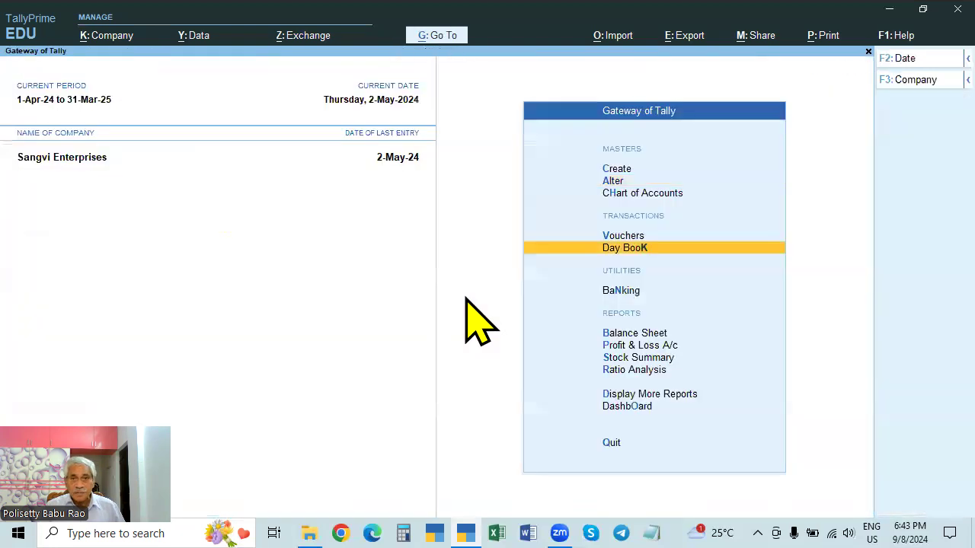
Reopen the Day Book and clear its date so that it lists all vouchers from 1-Apr-24 to 2-May-24.
{"action": "key", "text": "Down"}
{"action": "key", "text": "Up"}
{"action": "key", "text": "Up"}
{"action": "key", "text": "Down"}
{"action": "key", "text": "Return"}
{"action": "key", "text": "F2"}
{"action": "key", "text": "space"}
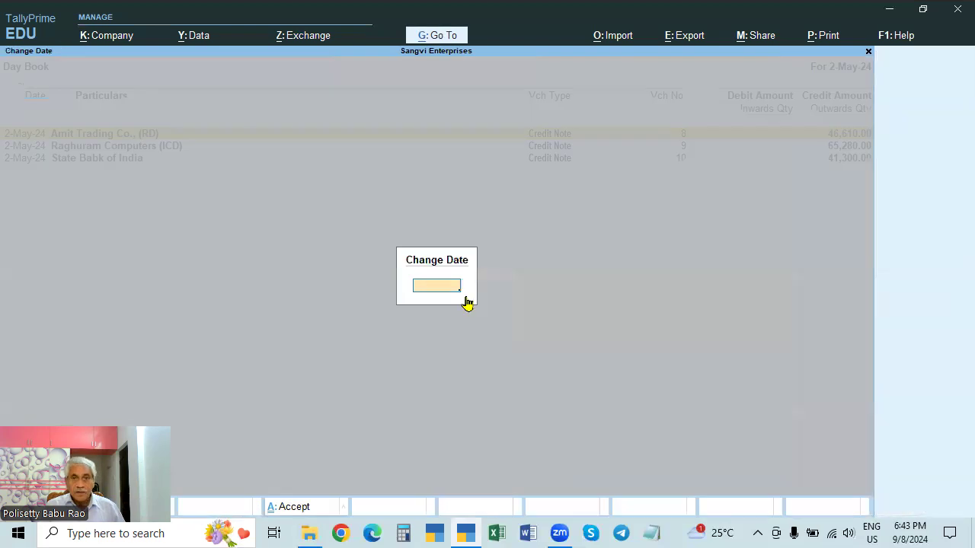
{"action": "key", "text": "Return"}
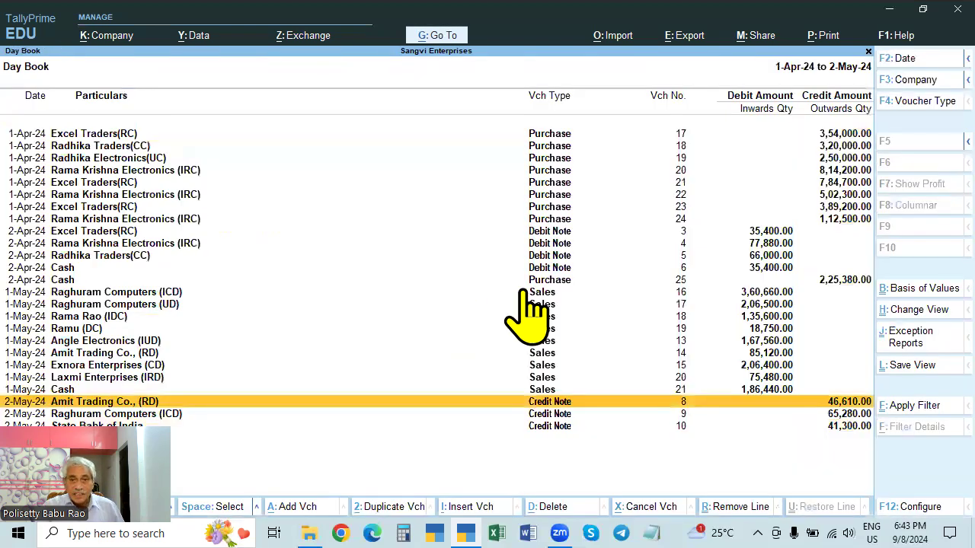
Open debit note 3 of Excel Traders(RC) to check its ledger account, then leave it unsaved and close the Day Book.
{"action": "left_click", "coordinate": [549, 232]}
{"action": "left_click", "coordinate": [550, 232]}
{"action": "key", "text": "Return"}
{"action": "key", "text": "Return"}
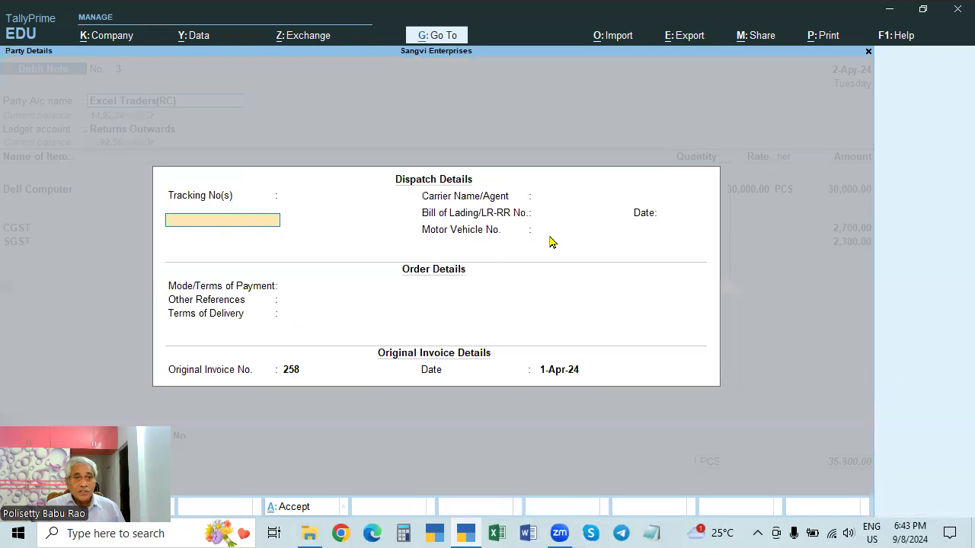
{"action": "key", "text": "ctrl+a"}
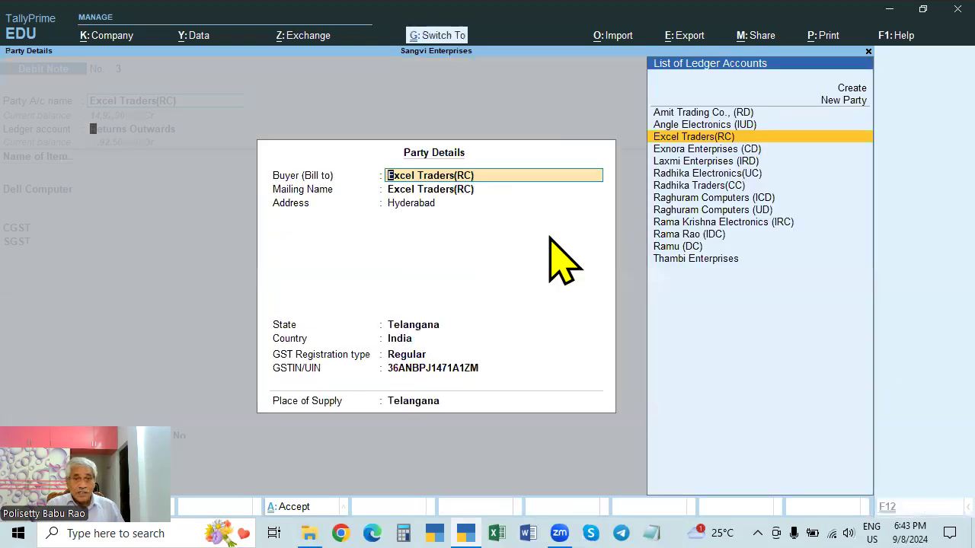
{"action": "key", "text": "ctrl+a"}
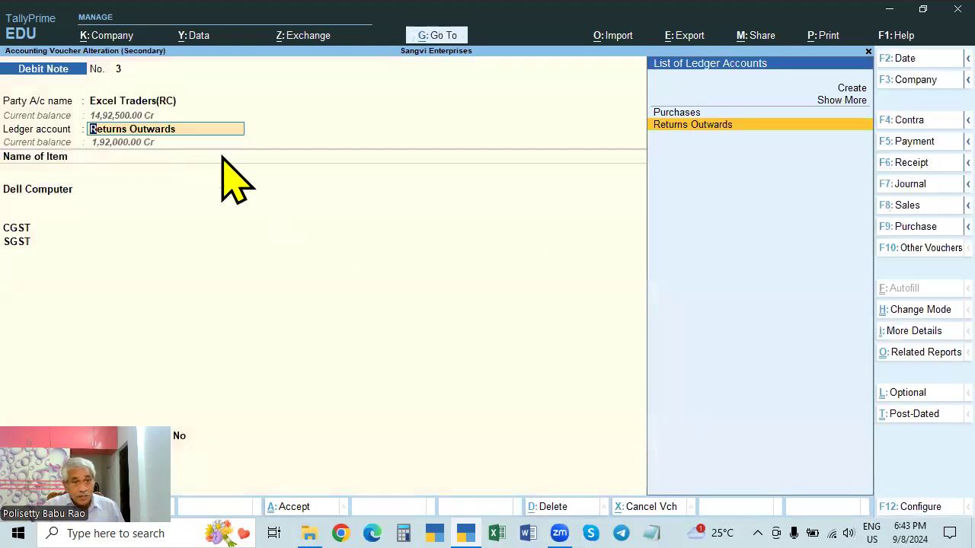
{"action": "key", "text": "BackSpace"}
{"action": "key", "text": "Escape"}
{"action": "key", "text": "Escape"}
{"action": "key", "text": "Escape"}
{"action": "key", "text": "Escape"}
Open the Profit & Loss A/c report and expand it to check the ledgers under Purchase Accounts.
{"action": "key", "text": "Down"}
{"action": "key", "text": "Down"}
{"action": "key", "text": "Down"}
{"action": "key", "text": "Down"}
{"action": "key", "text": "Down"}
{"action": "key", "text": "Down"}
{"action": "key", "text": "Down"}
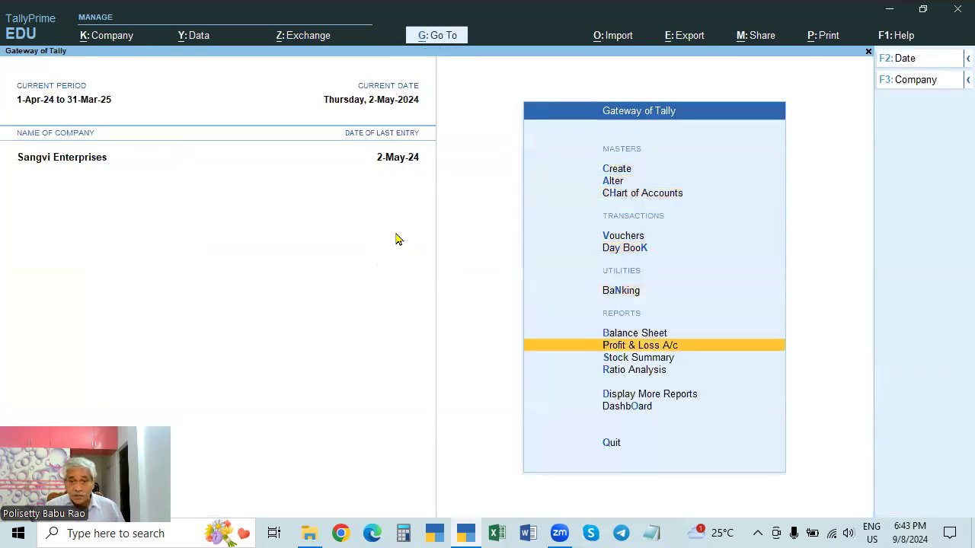
{"action": "key", "text": "Return"}
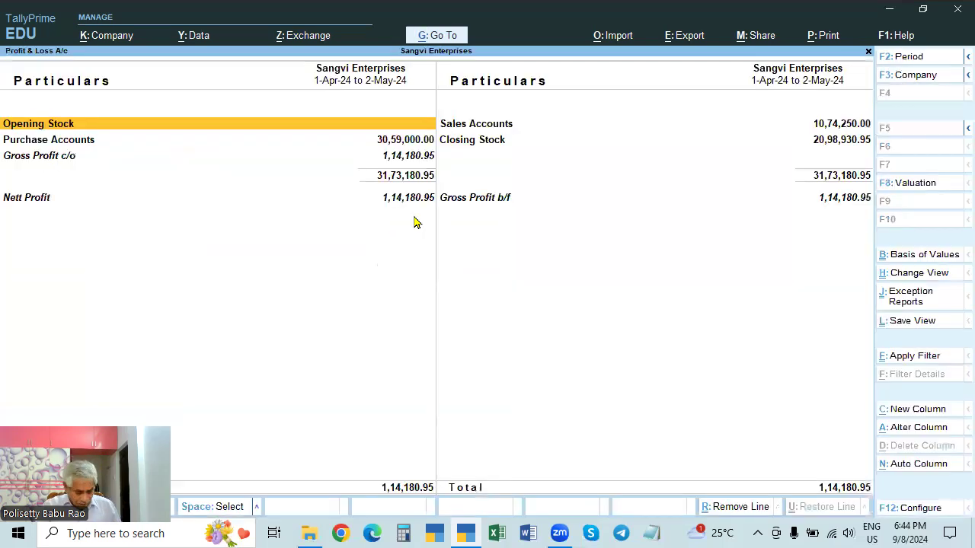
{"action": "key", "text": "alt+F5"}
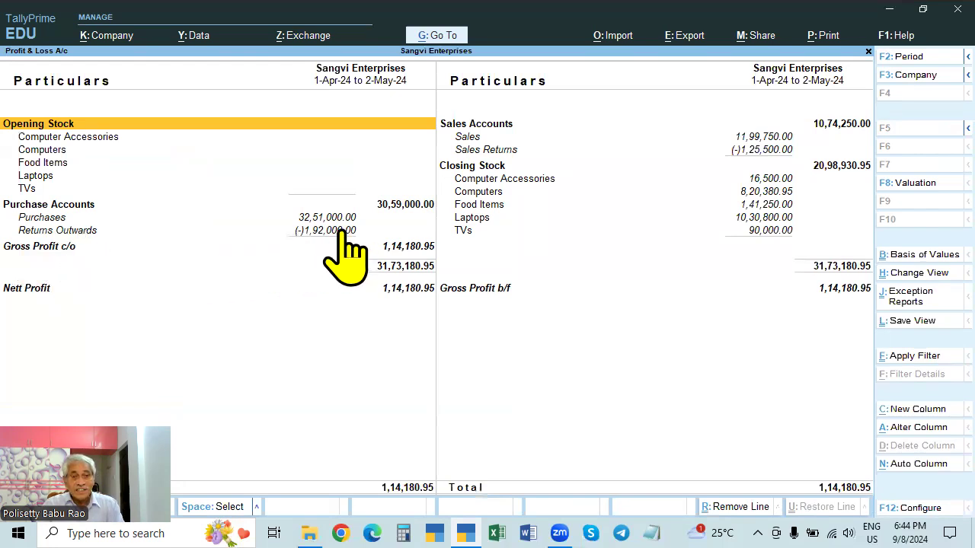
Drill into the Returns Outwards ledger and display its vouchers for April 2024.
{"action": "left_click", "coordinate": [65, 233]}
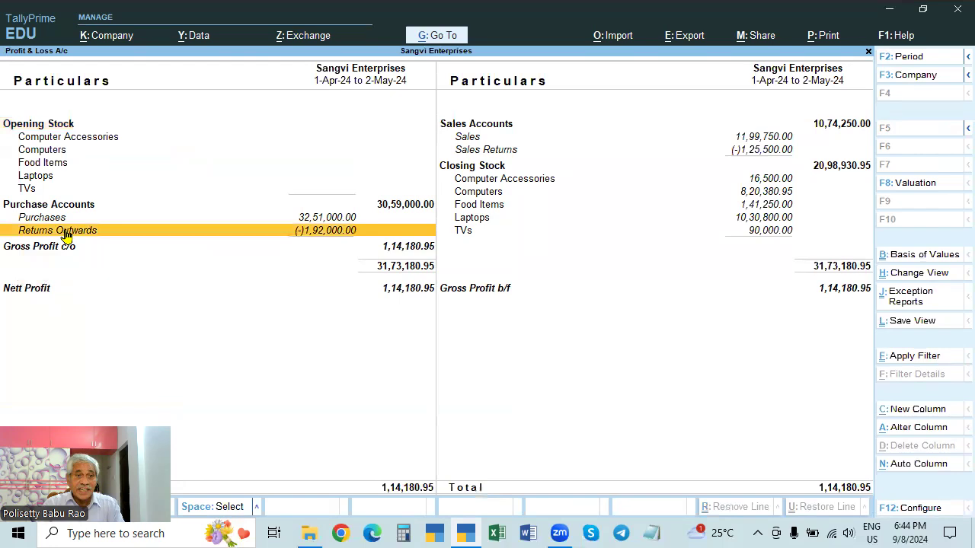
{"action": "left_click", "coordinate": [66, 233]}
{"action": "key", "text": "Return"}
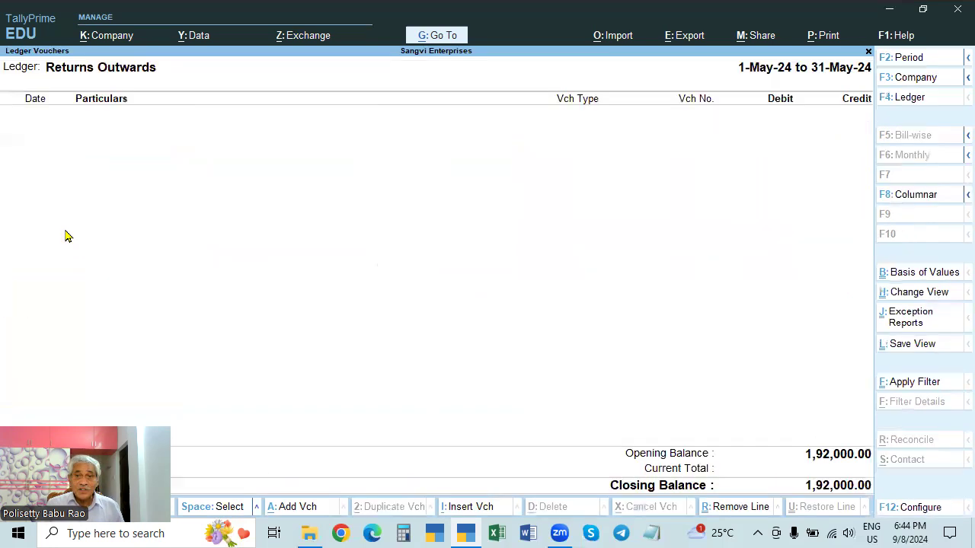
{"action": "key", "text": "Escape"}
{"action": "key", "text": "Up"}
{"action": "key", "text": "Return"}
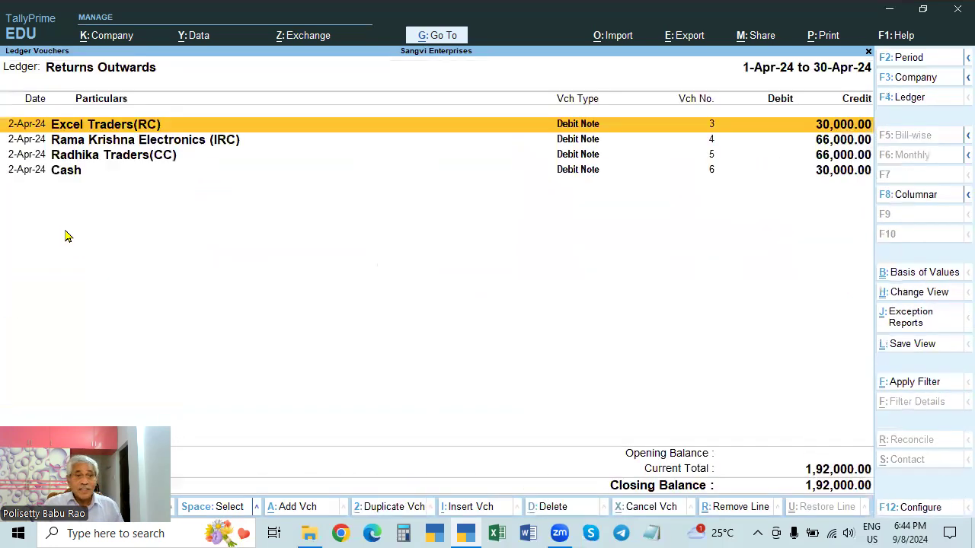
Open the Cash debit note 6 and rename its ledger account to Returns Outwards (Purchase Returns) from within the voucher.
{"action": "key", "text": "Down"}
{"action": "key", "text": "Down"}
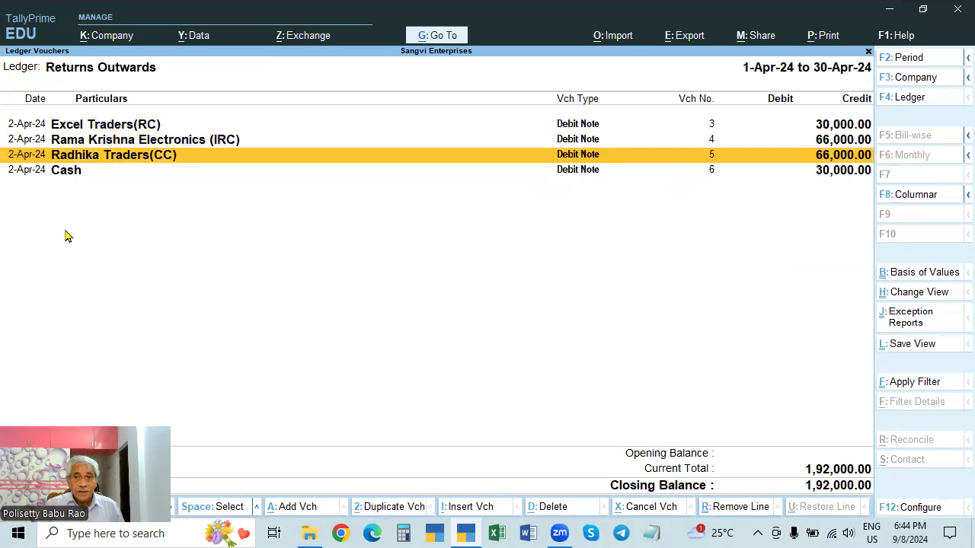
{"action": "key", "text": "Down"}
{"action": "key", "text": "Return"}
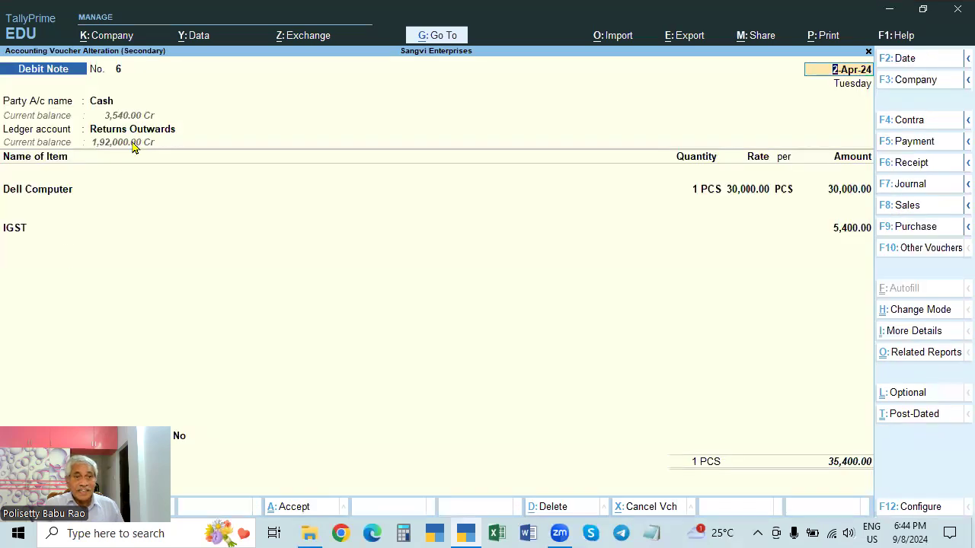
{"action": "left_click", "coordinate": [160, 130]}
{"action": "key", "text": "Return"}
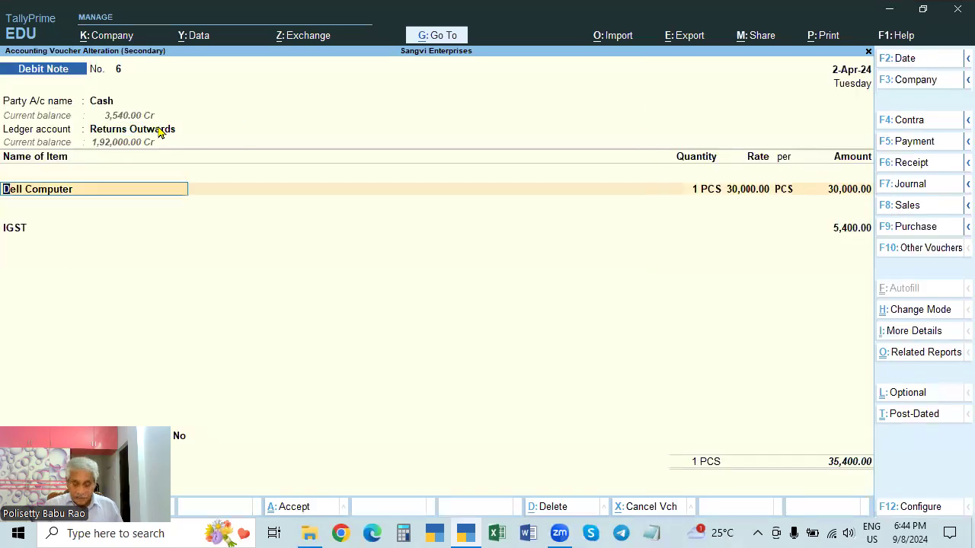
{"action": "key", "text": "BackSpace"}
{"action": "key", "text": "ctrl+Return"}
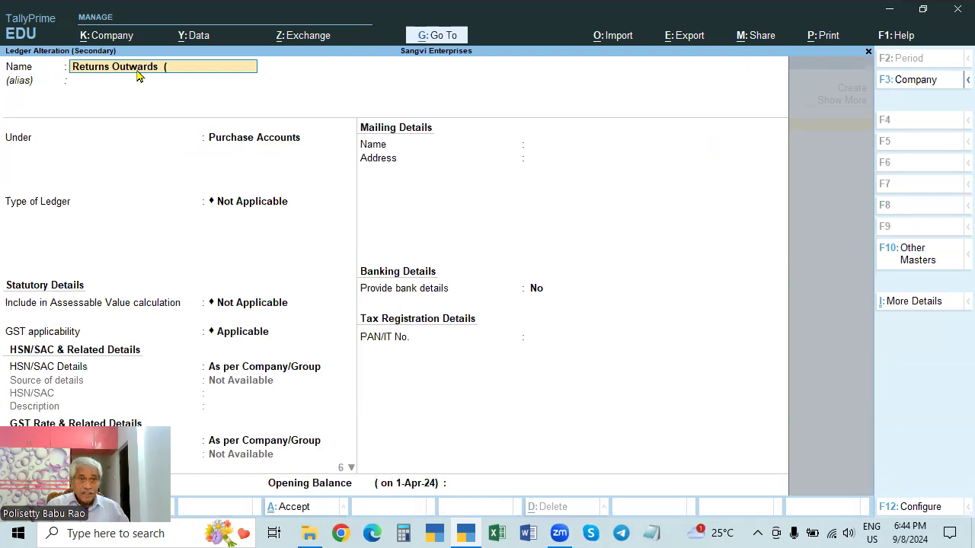
{"action": "type", "text": "chawse Returns"}
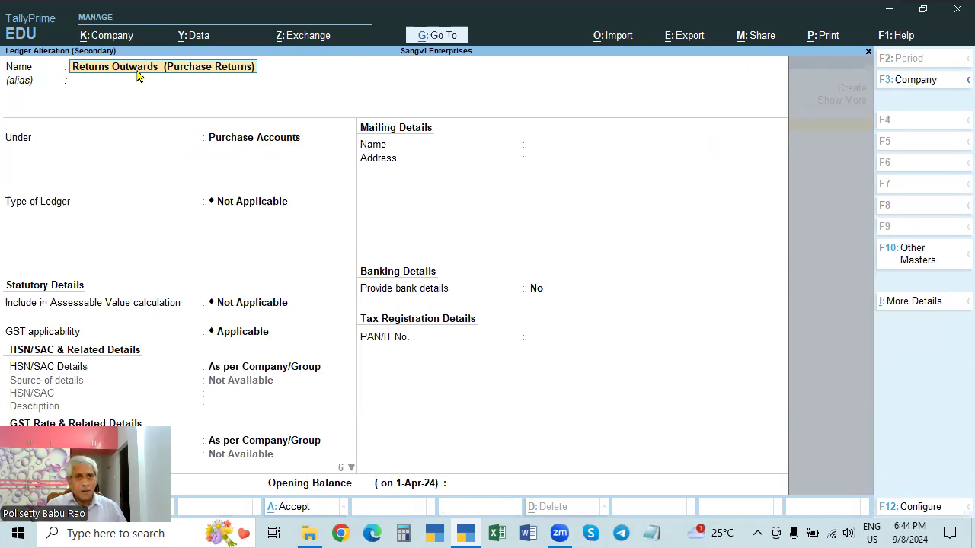
{"action": "key", "text": "Return"}
{"action": "key", "text": "ctrl+a"}
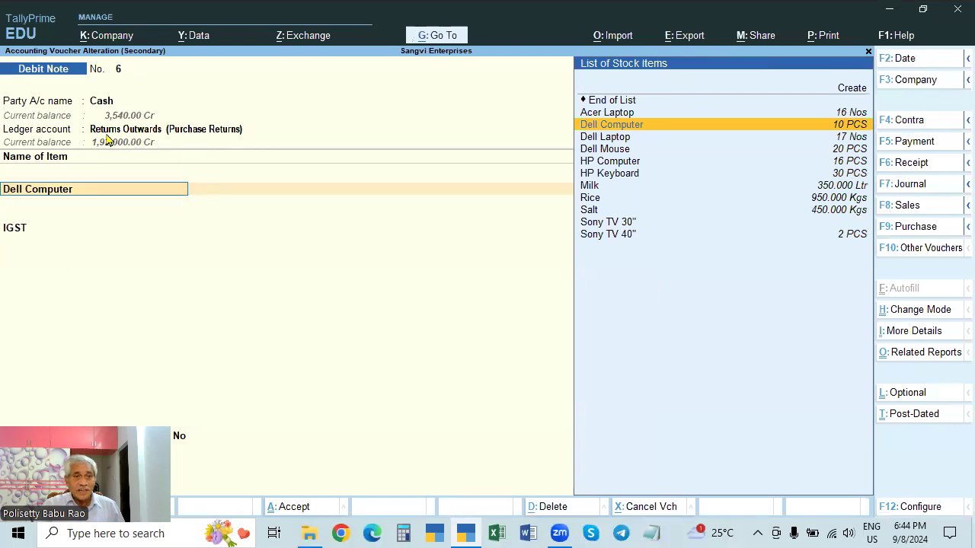
Save debit note 6 and close the ledger and report screens back to the Gateway of Tally.
{"action": "key", "text": "ctrl"}
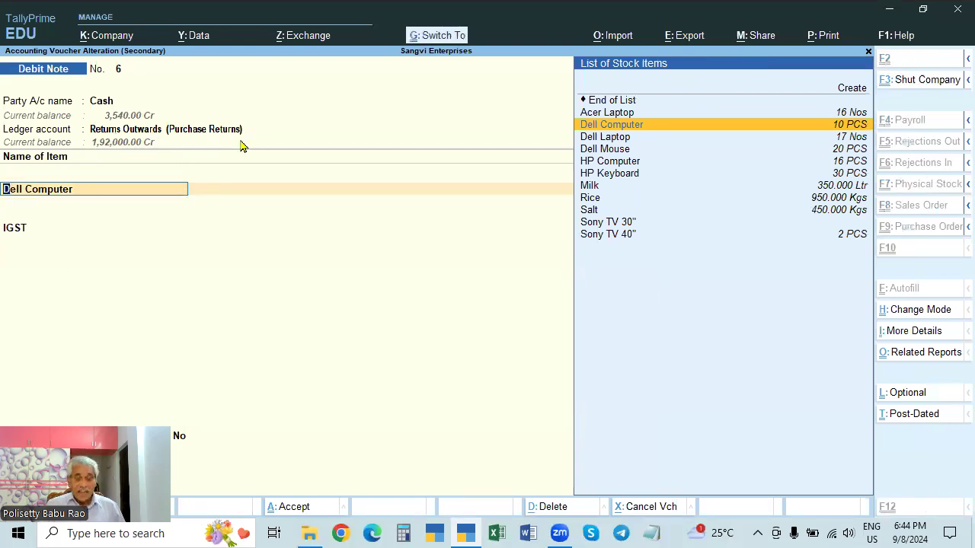
{"action": "key", "text": "ctrl+a"}
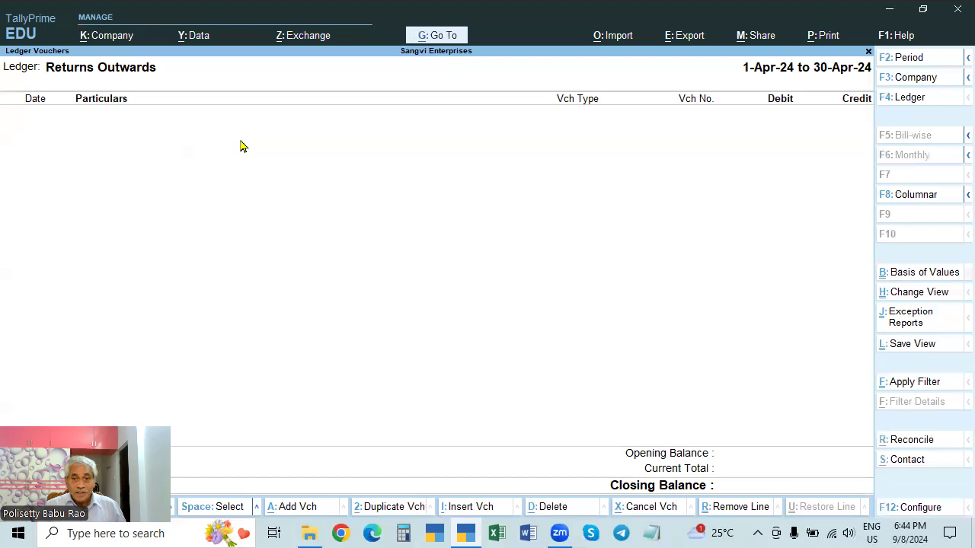
{"action": "key", "text": "Escape"}
{"action": "key", "text": "Escape"}
{"action": "key", "text": "Escape"}
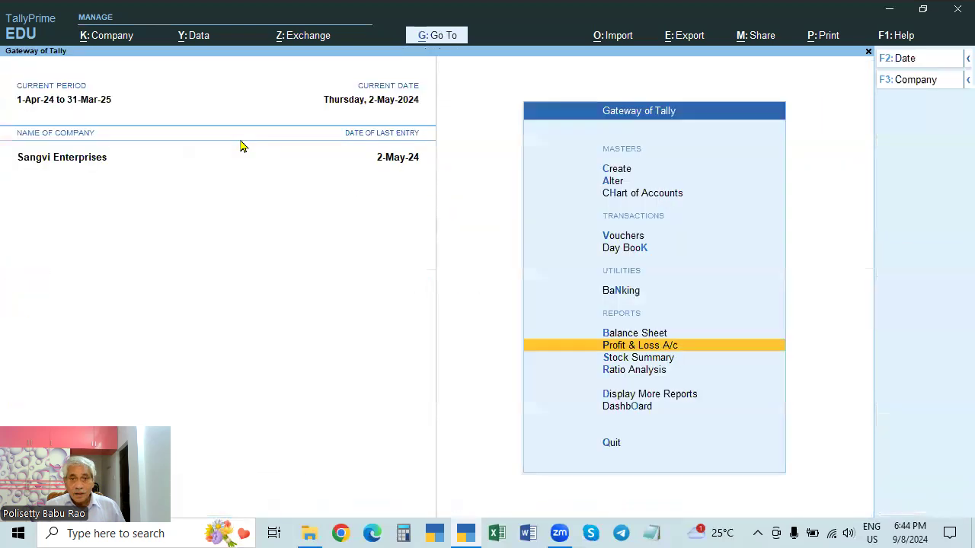
Check the renamed returns ledger in the detailed Profit & Loss A/c, then go back to the Gateway of Tally.
{"action": "key", "text": "Return"}
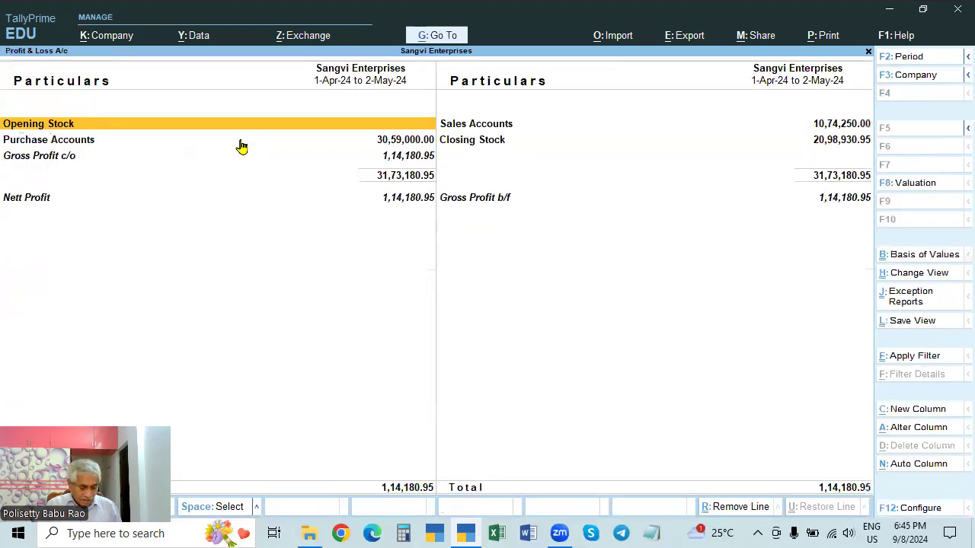
{"action": "key", "text": "alt+F5"}
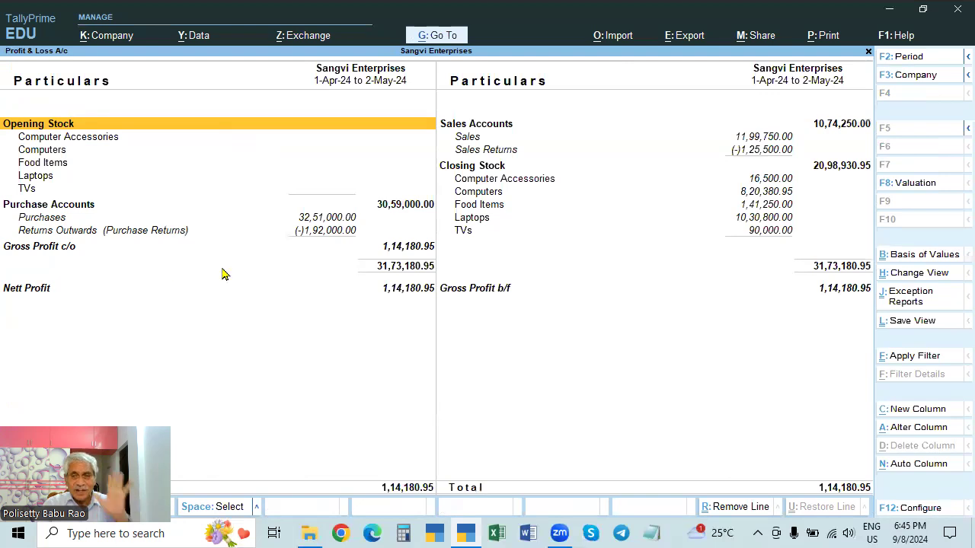
{"action": "key", "text": "Escape"}
{"action": "key", "text": "Escape"}
{"action": "key", "text": "Escape"}
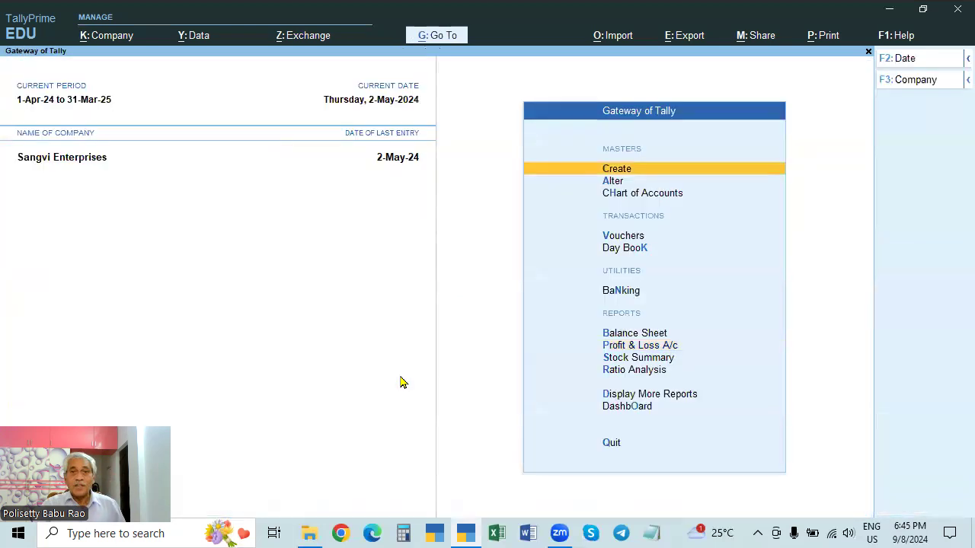